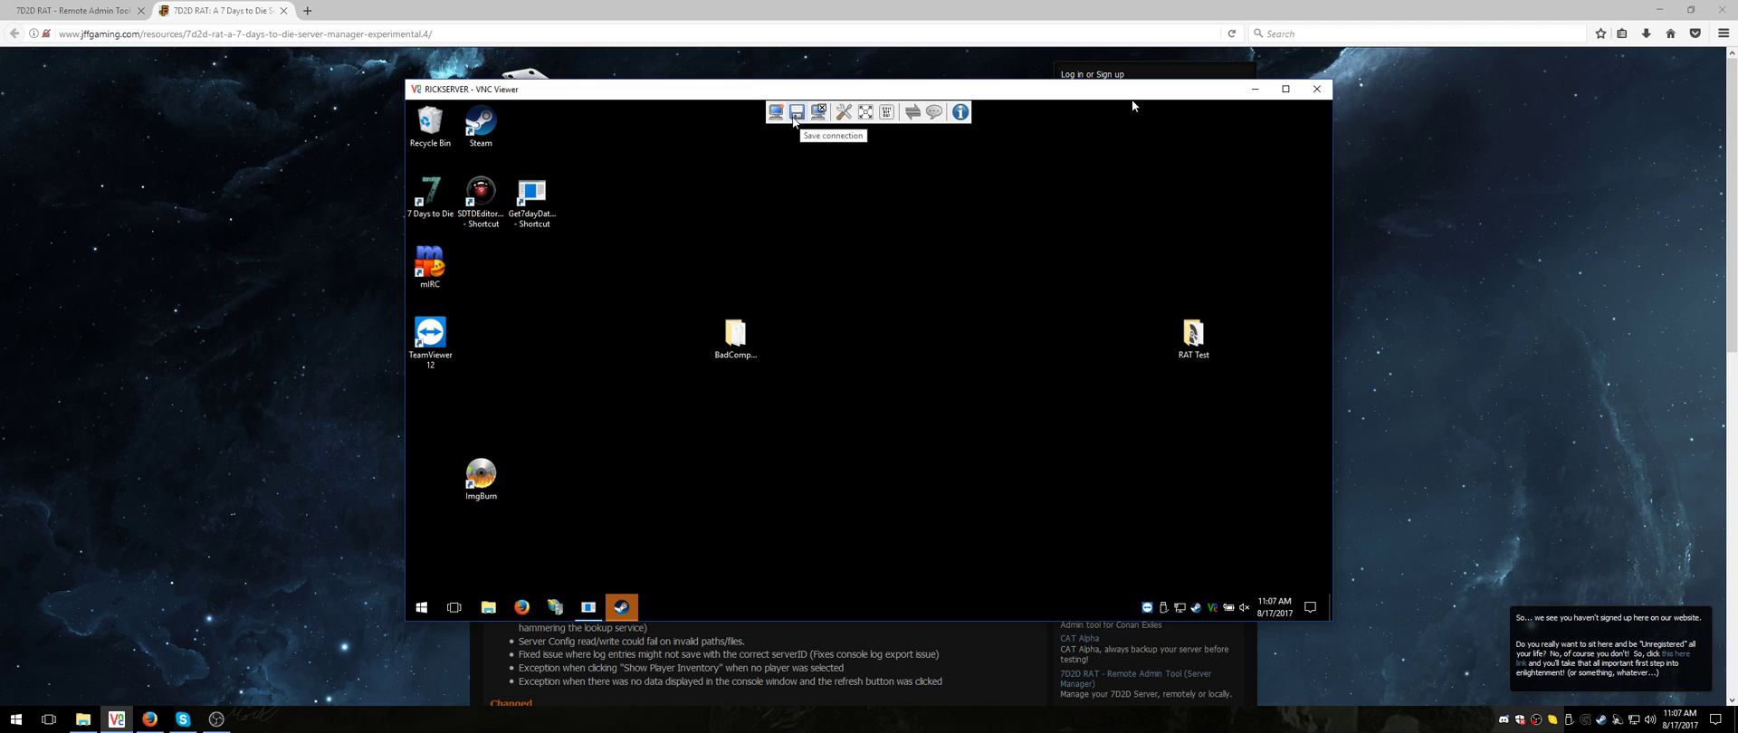
Show the remote desktop in full screen and dismiss the Steam self-updater window
click(866, 111)
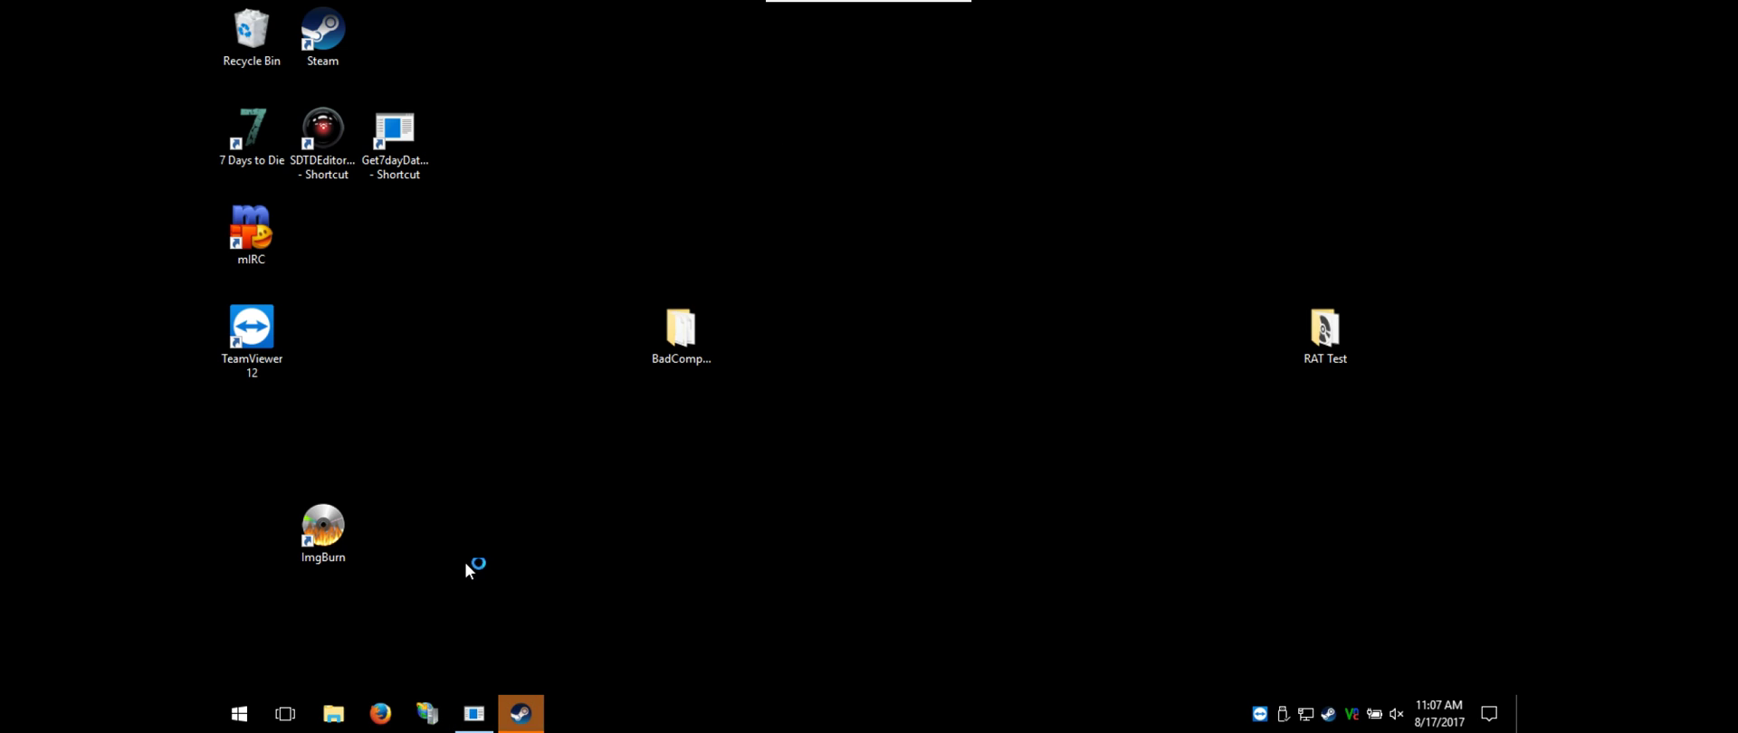
click(522, 716)
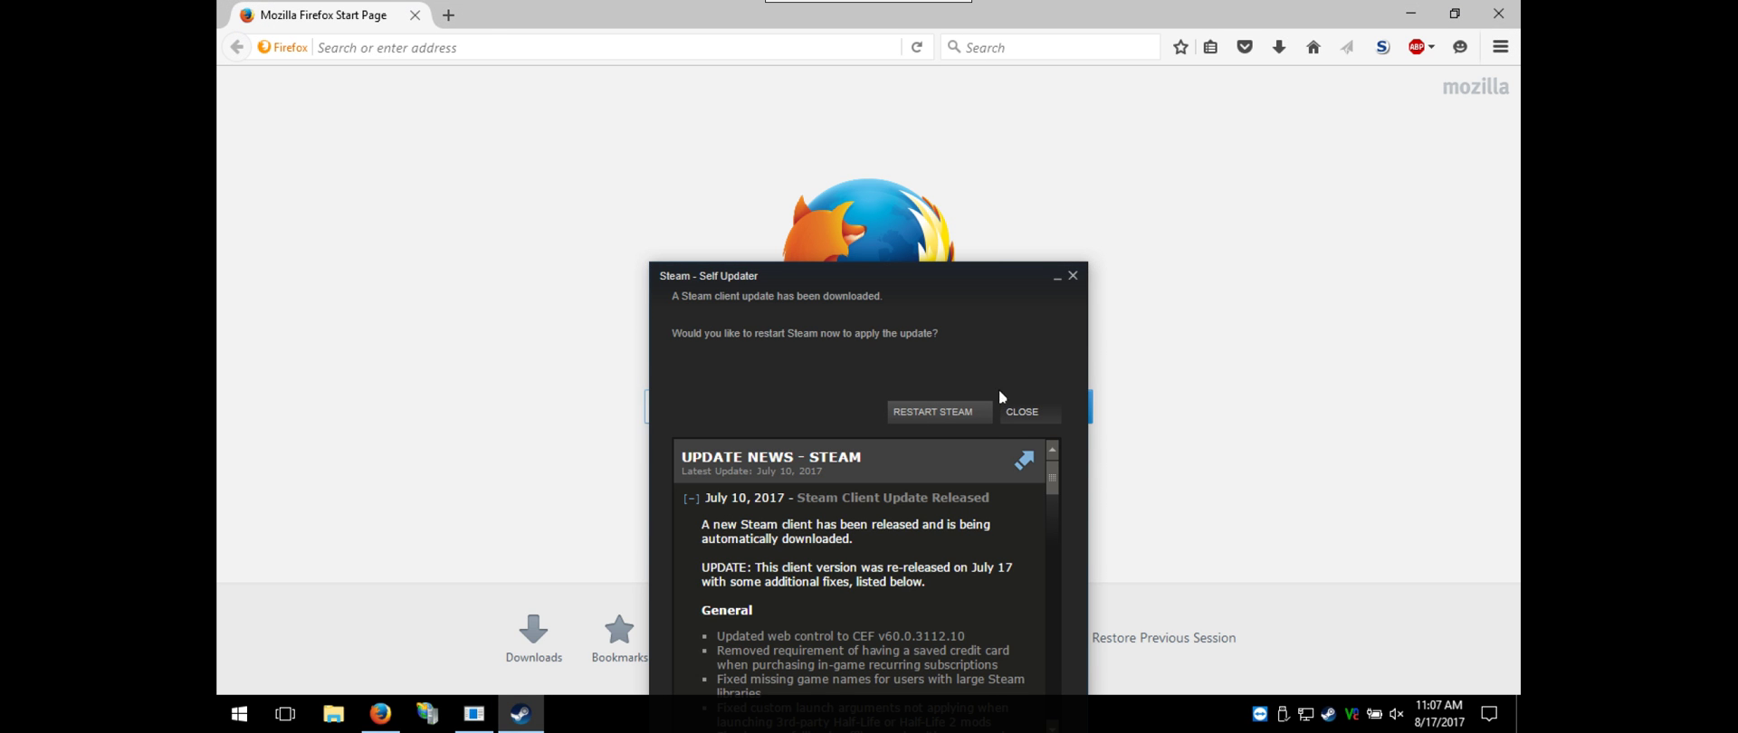
click(1073, 276)
click(931, 382)
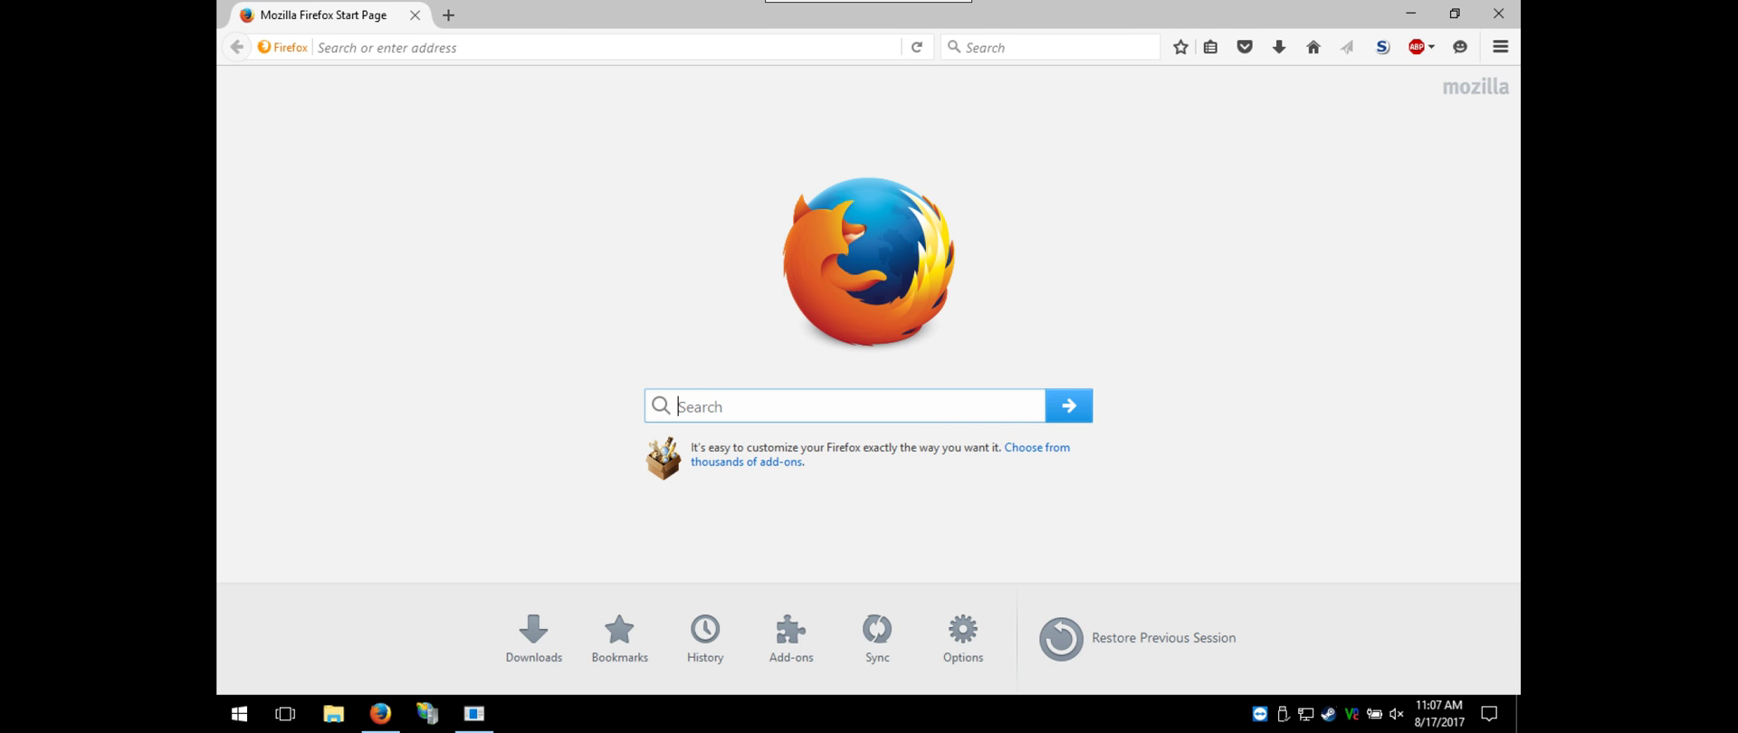
click(587, 46)
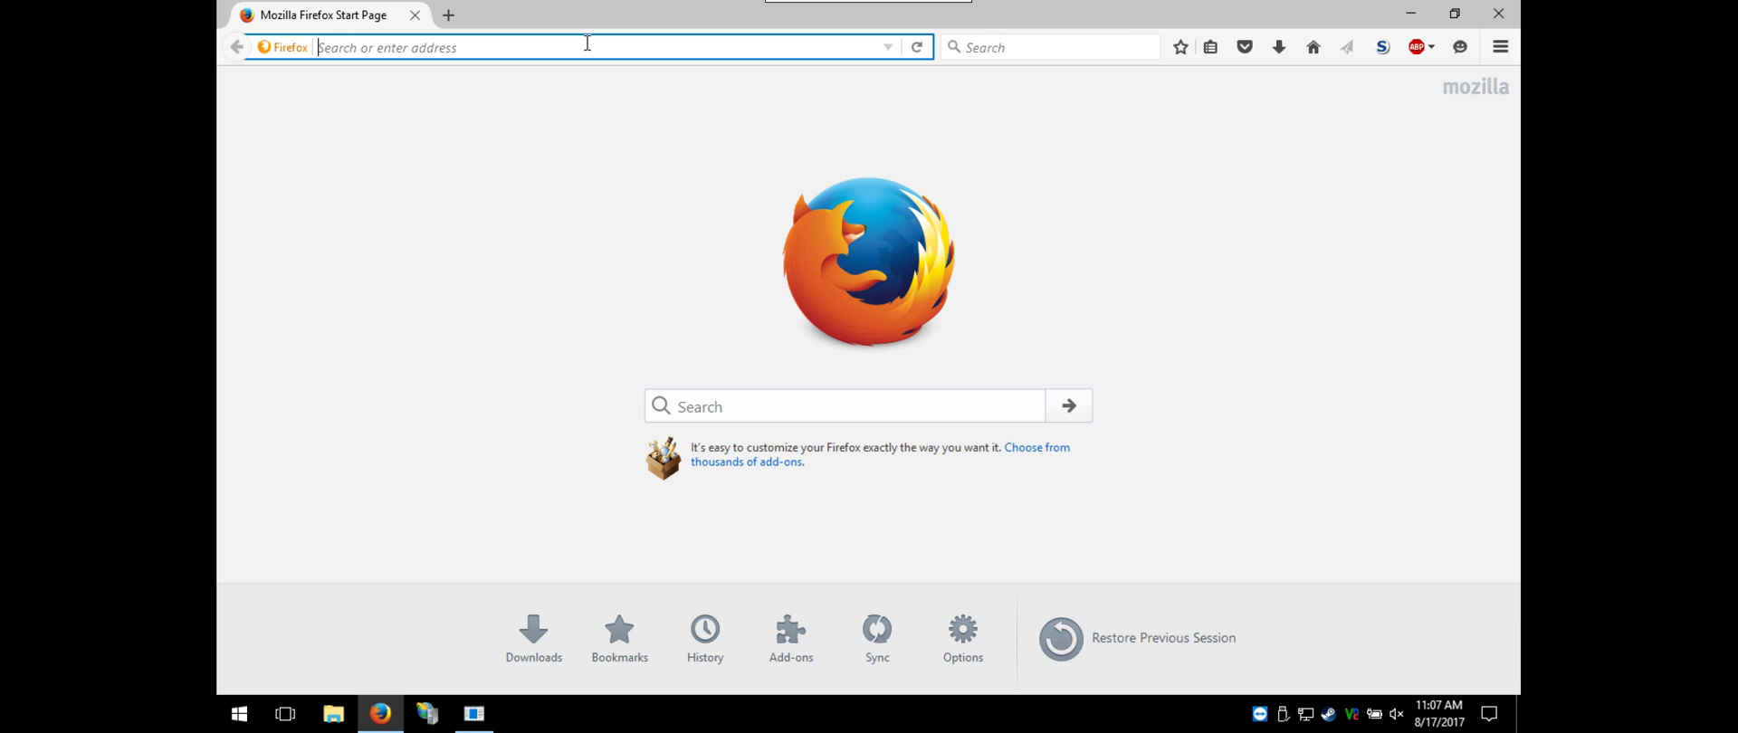
text(http://www.jffgaming.com/resources/7d2d-rat-a-7-days-to-die-server-manager-experimental.4/)
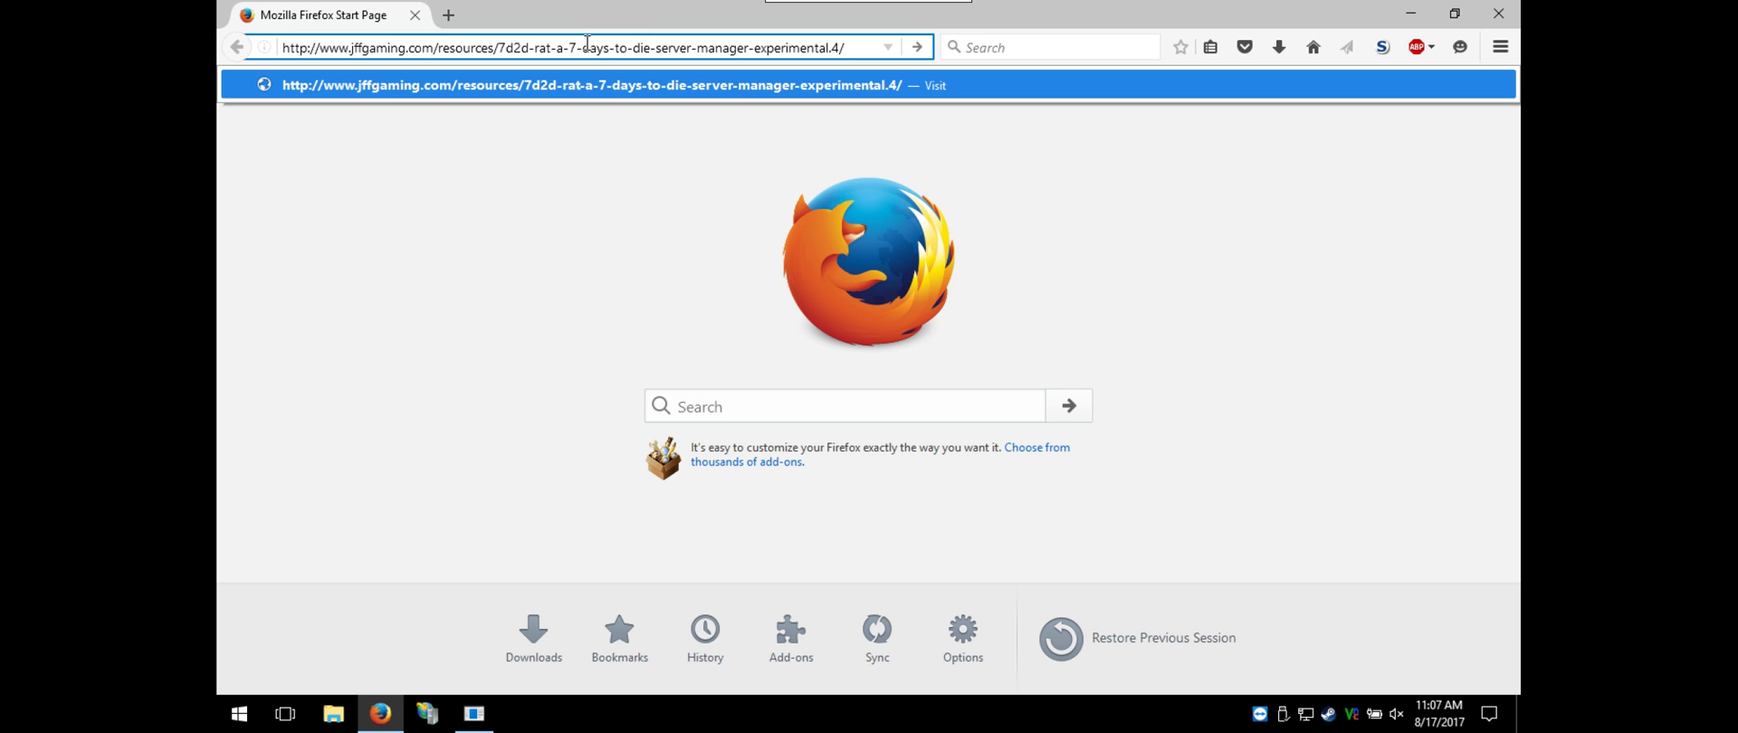
key(Return)
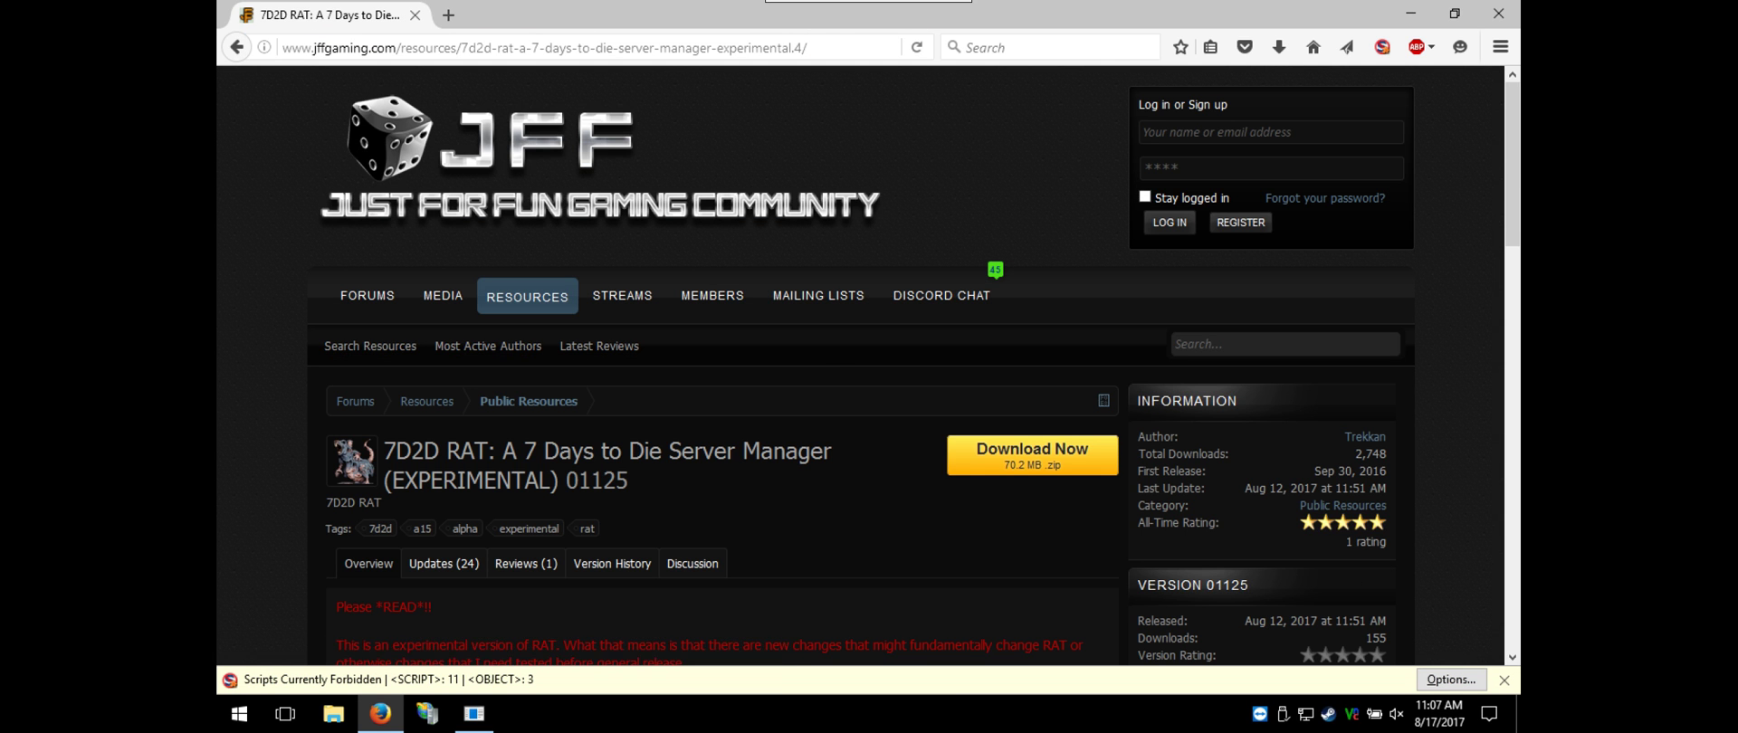
Download the 7D2D RAT 01125 zip from the resource page and have it opened in WinRAR
click(1040, 457)
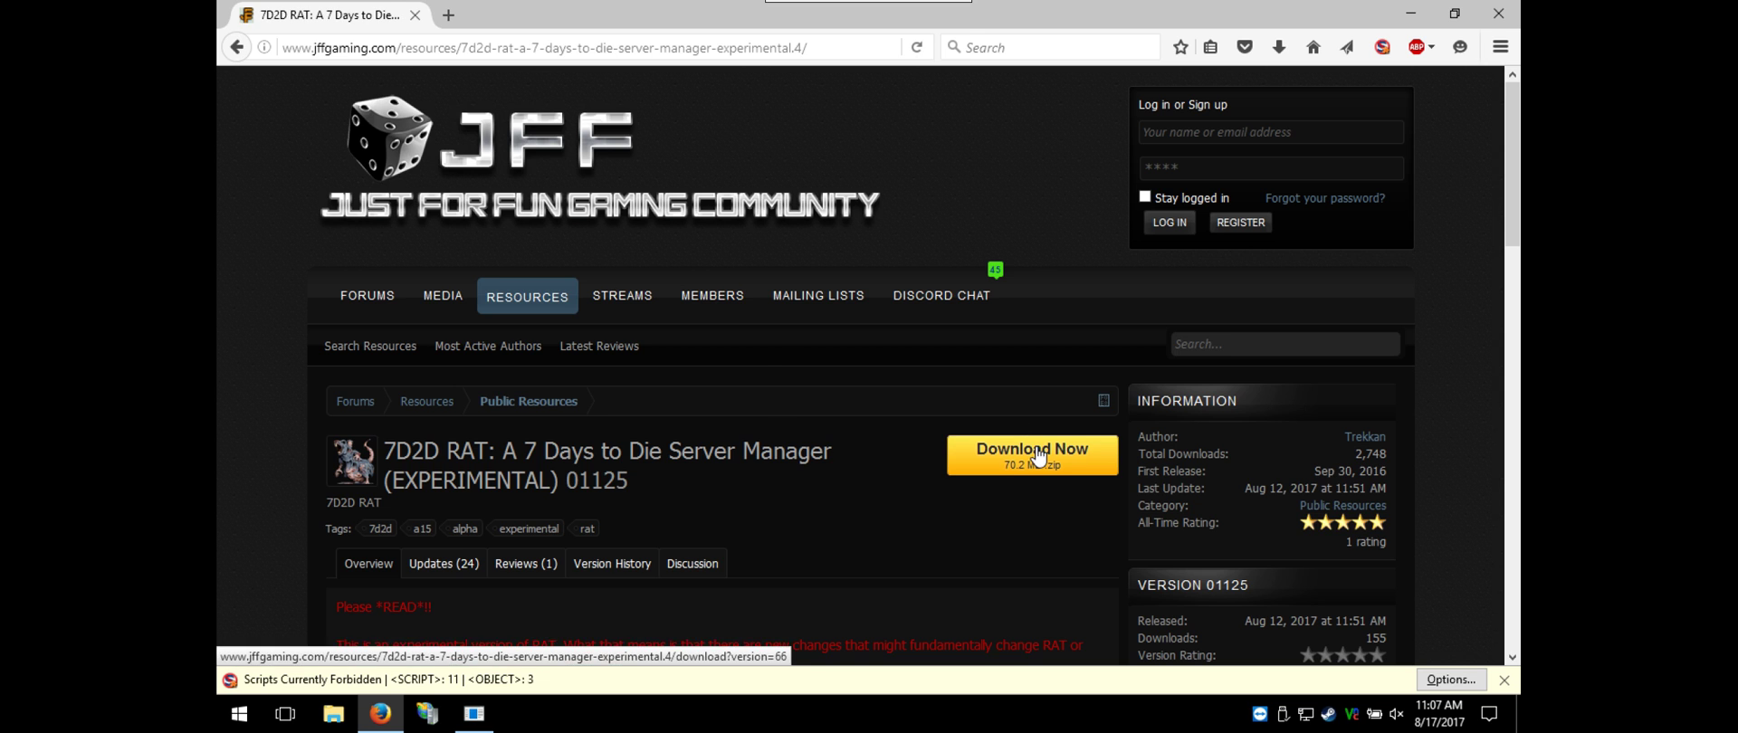
click(416, 391)
click(659, 484)
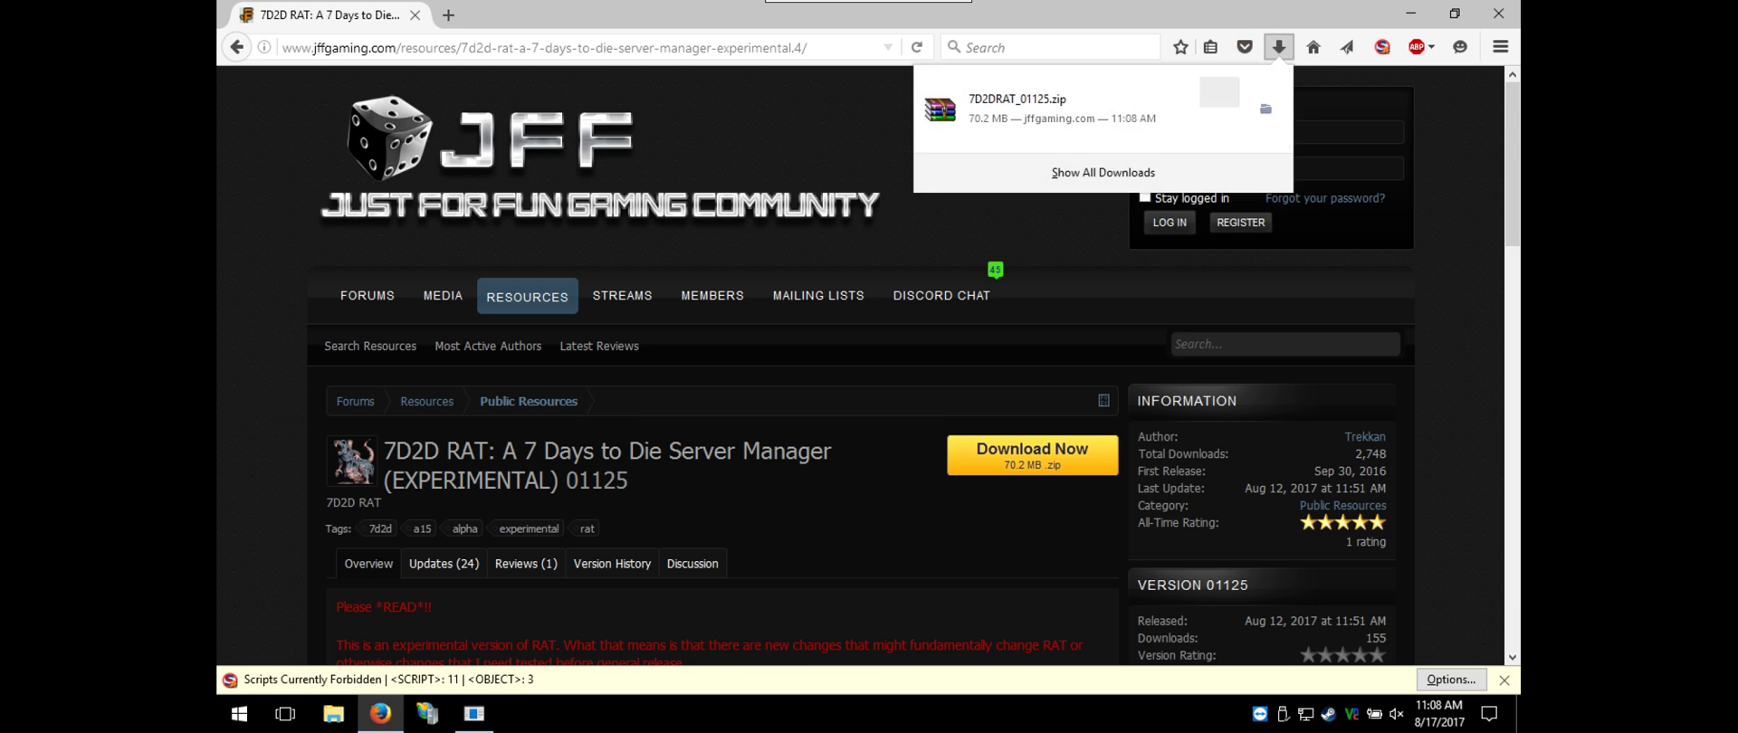
Close the browser and select 7D2DRAT_Setup.msi in the opened archive
click(1498, 13)
click(1316, 382)
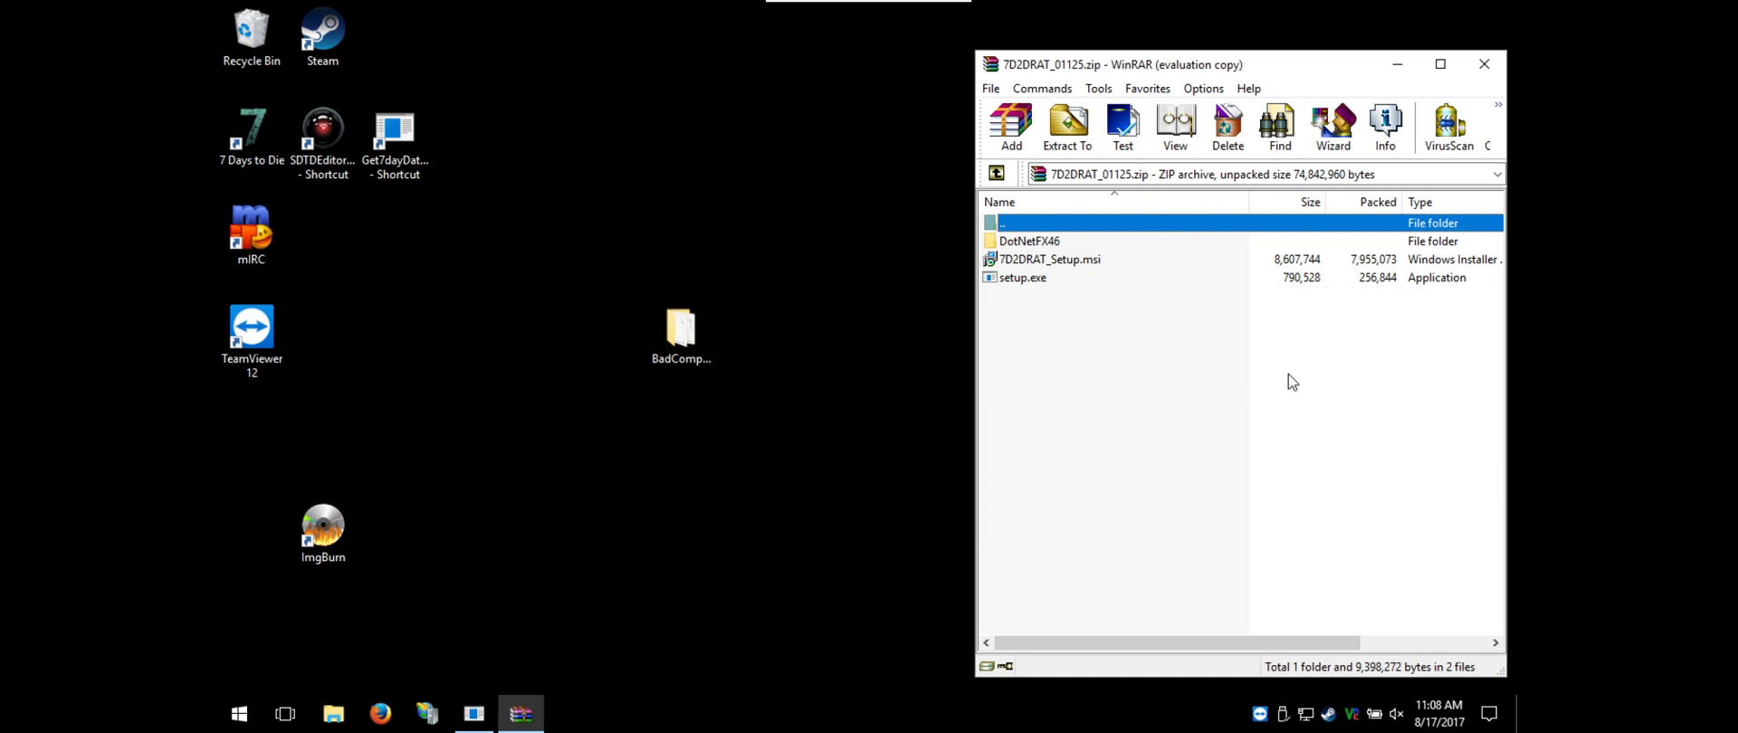
click(1045, 262)
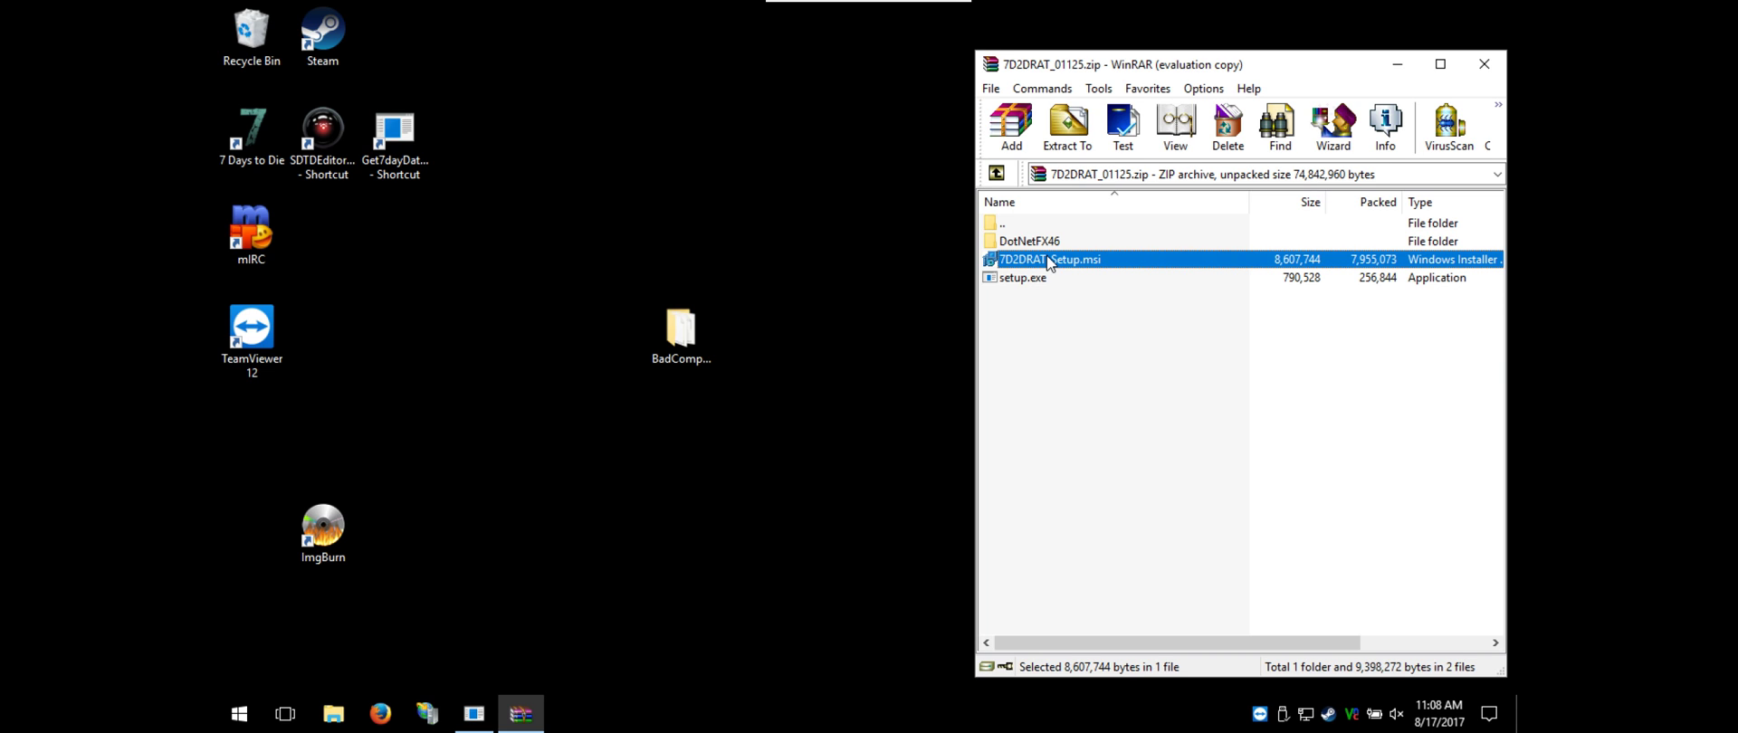
Open the %appdata% location, go to AppData's Local folder and delete the Nomadsoft folder there
key(super+r)
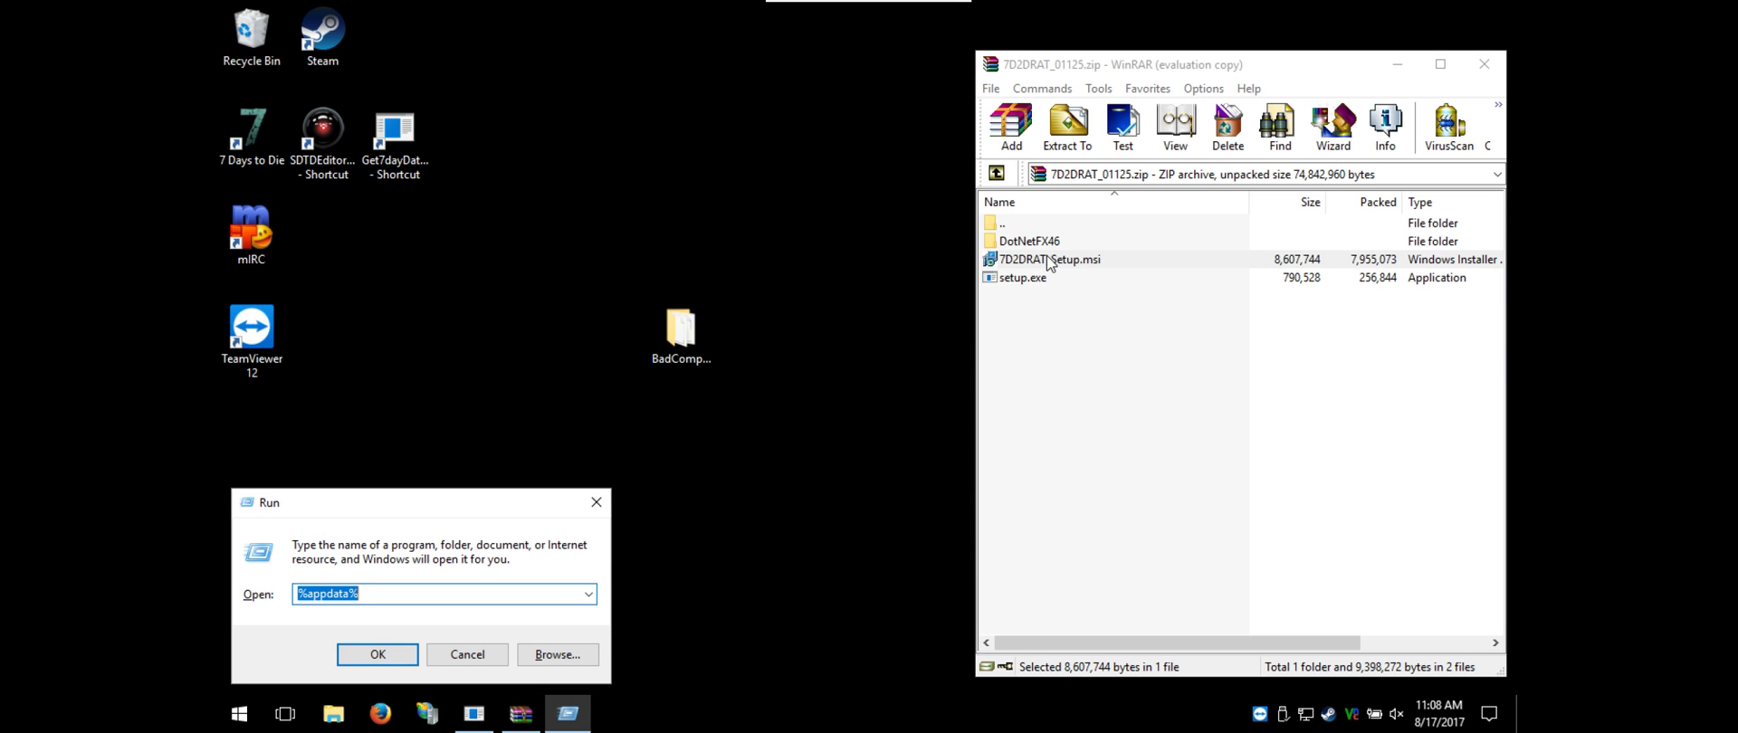
text(%)
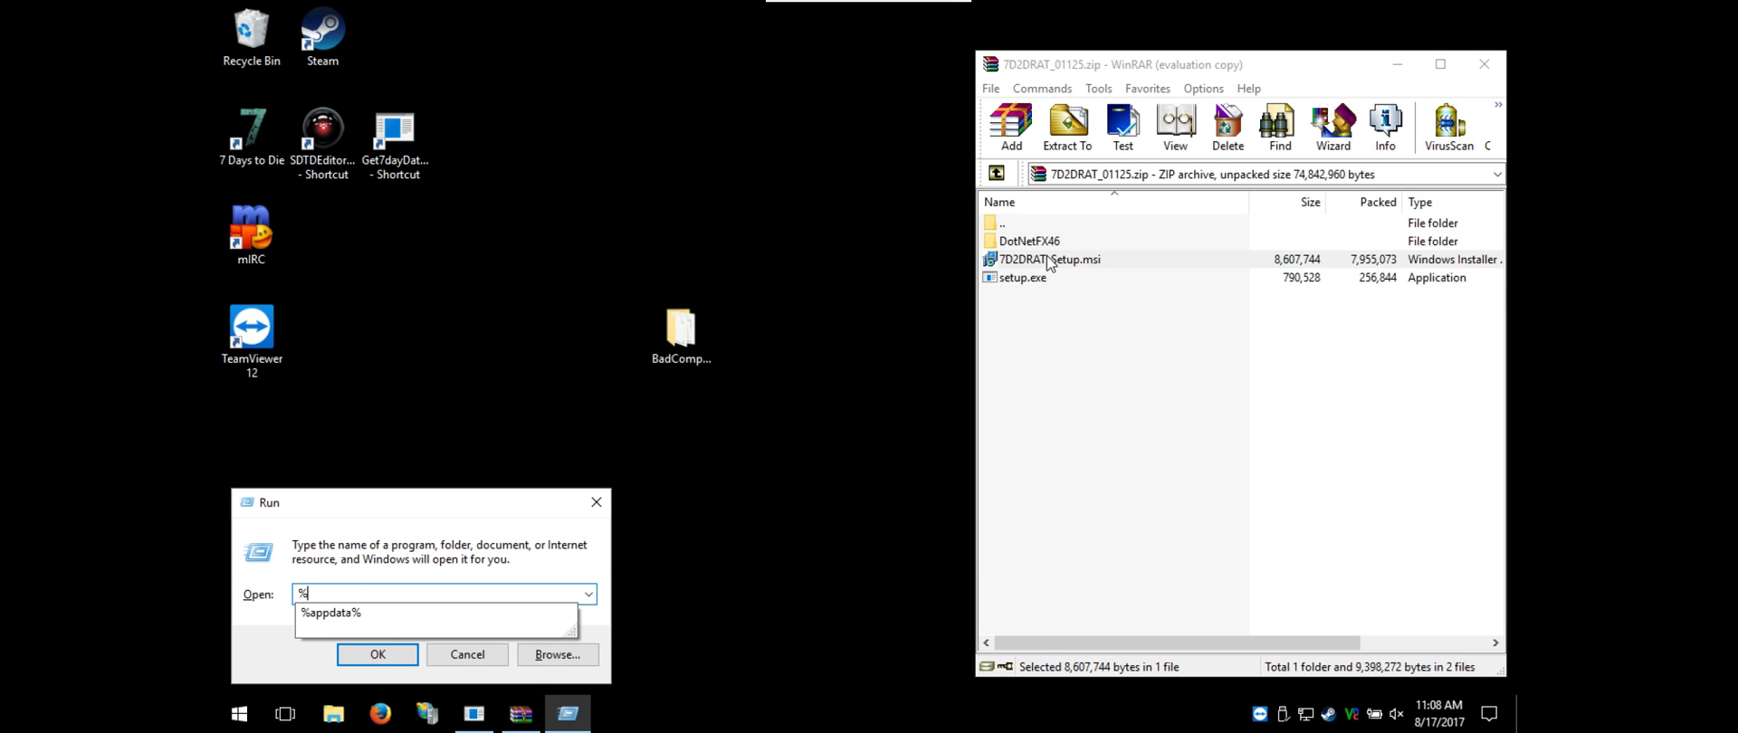
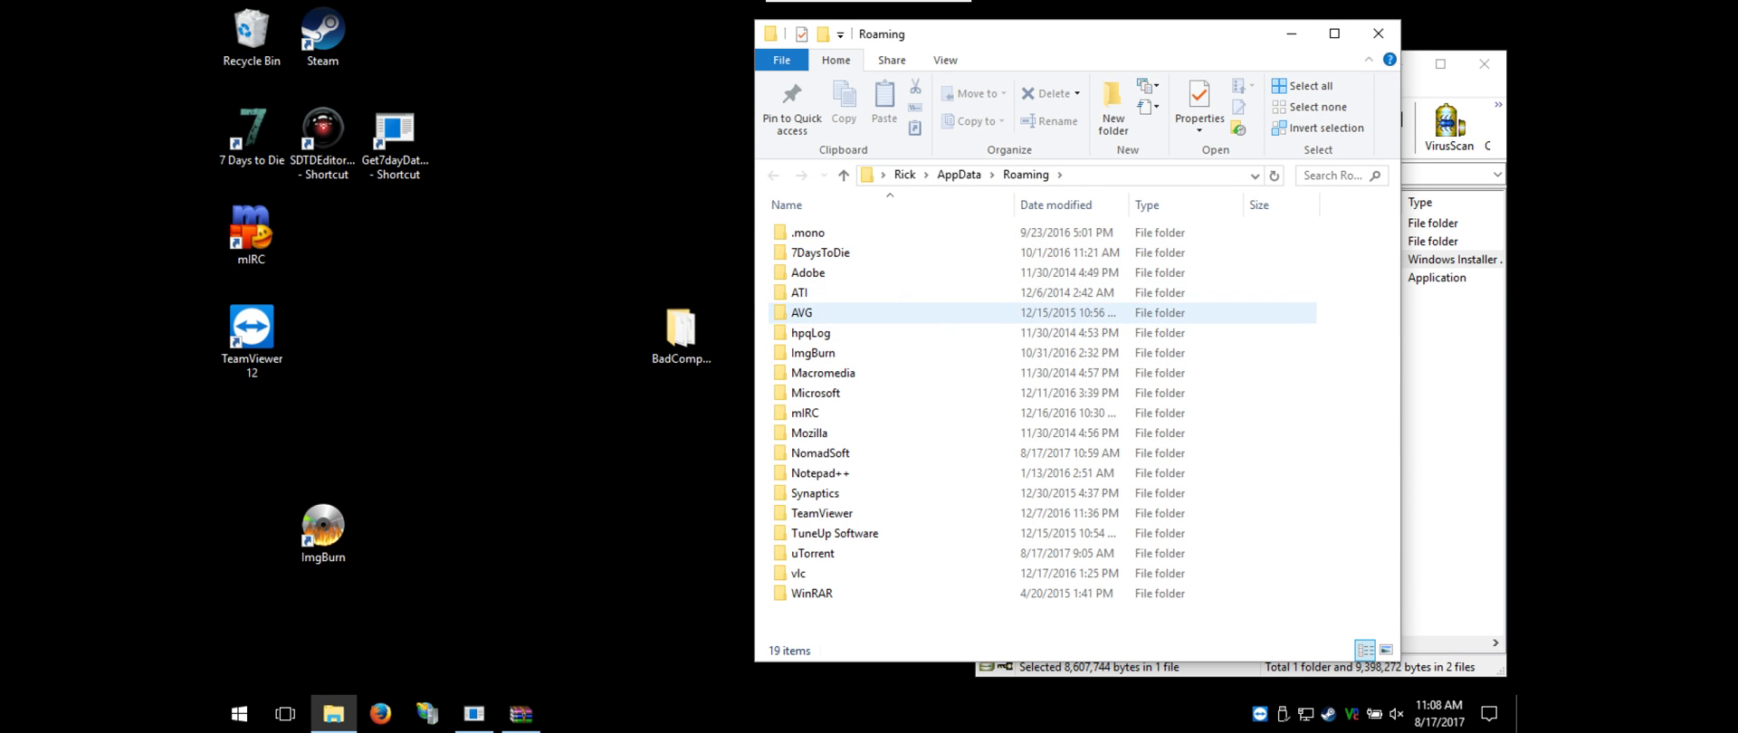
click(960, 174)
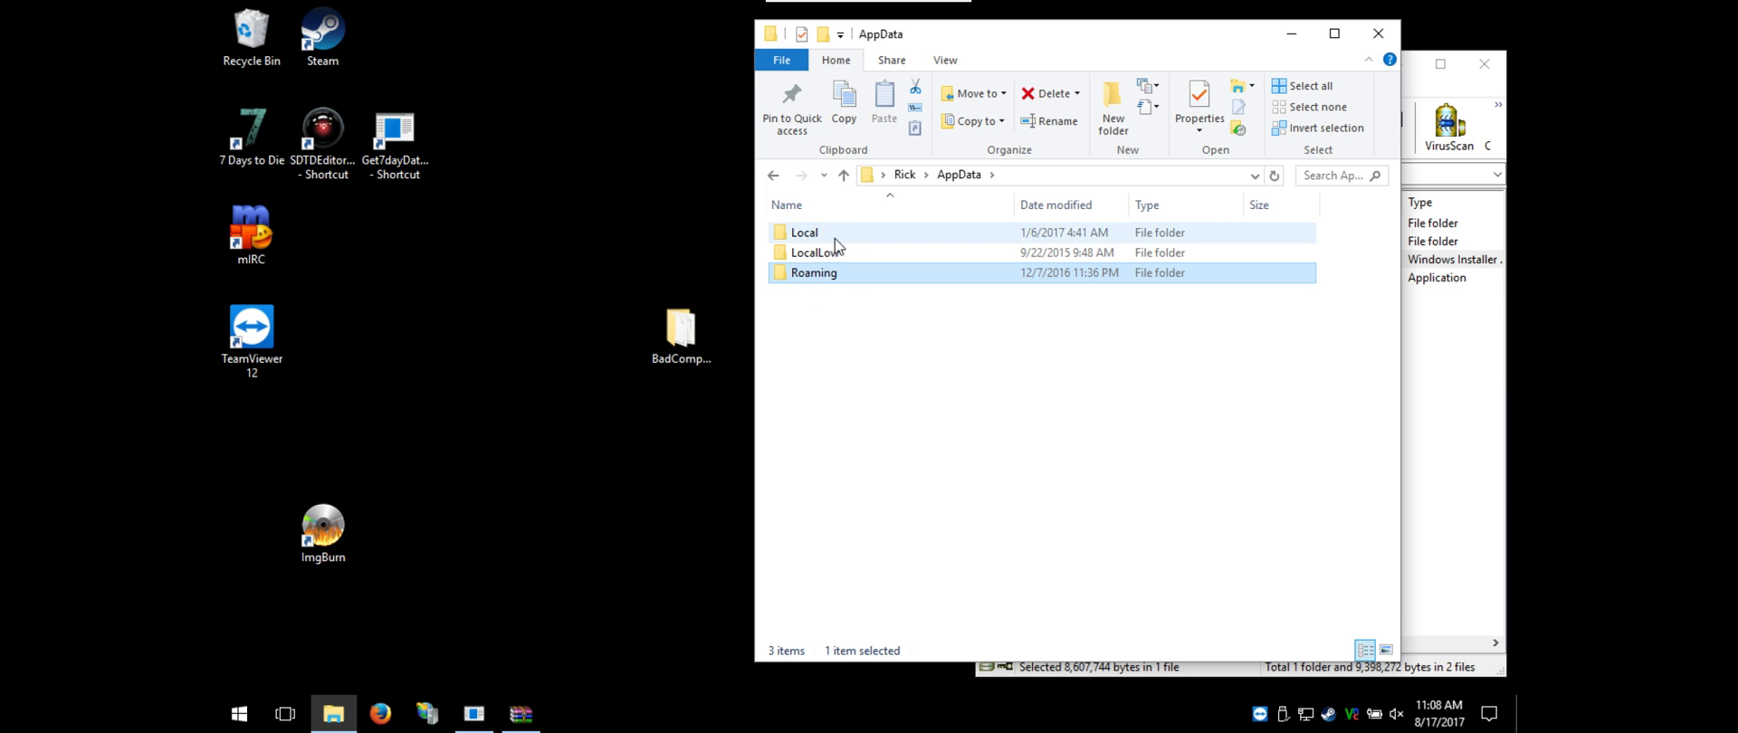
double_click(800, 236)
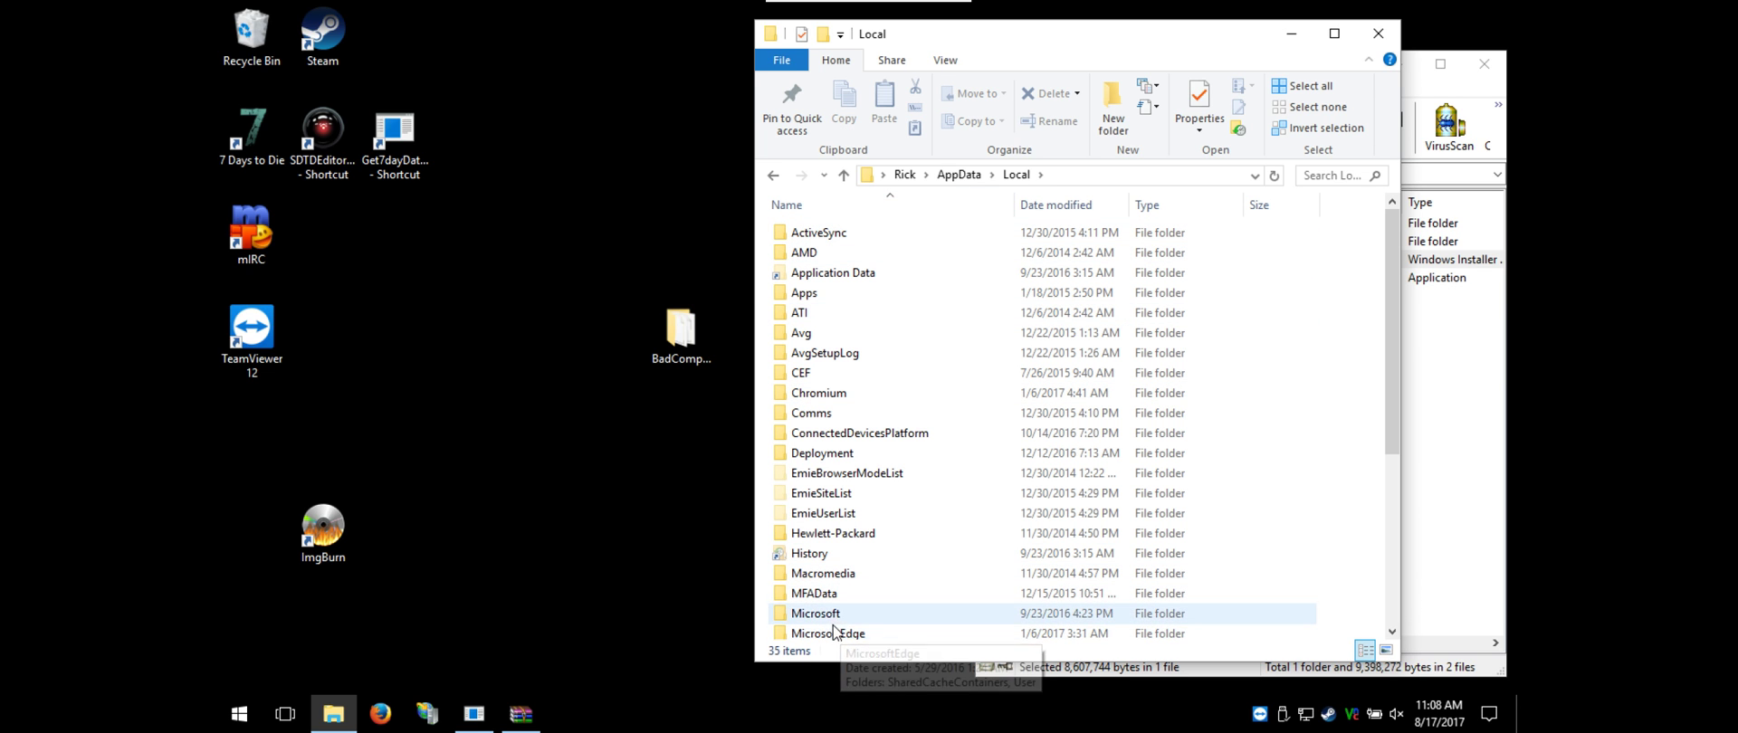
scroll(819, 597, down, 2)
click(823, 572)
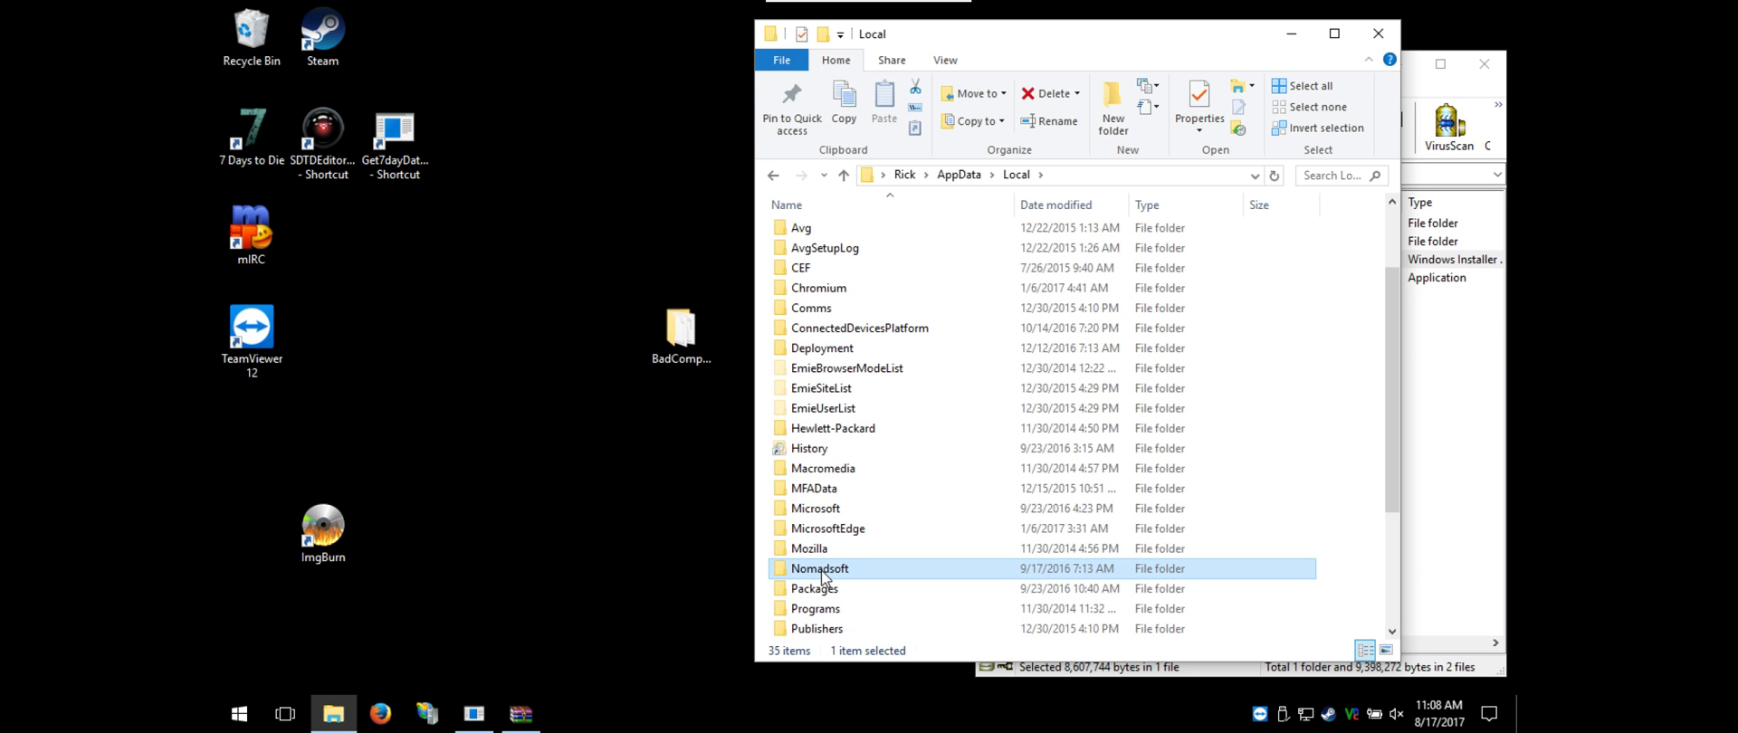
double_click(823, 572)
click(774, 176)
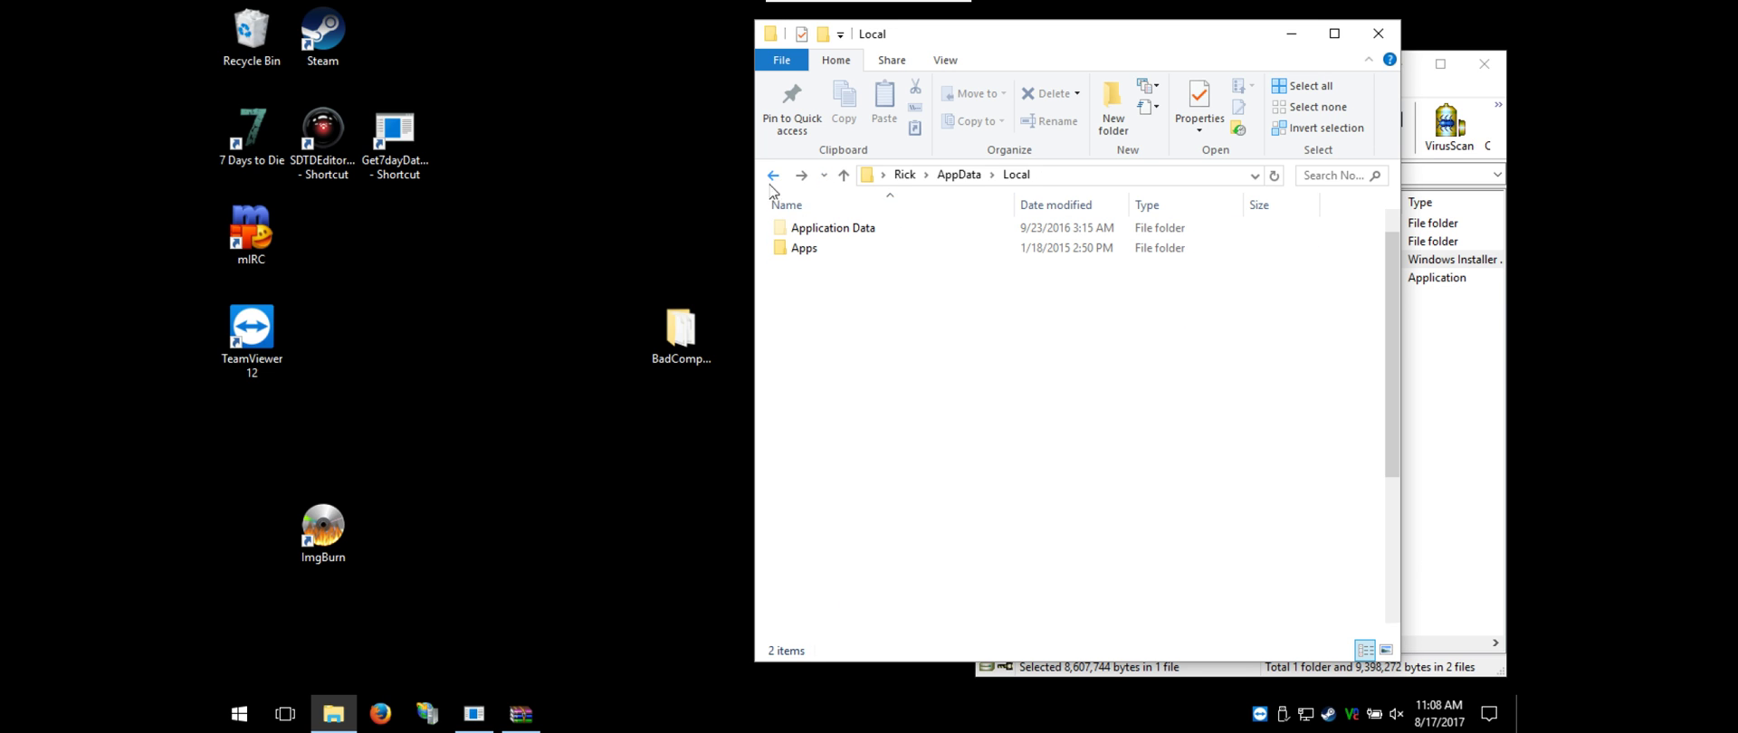
key(Delete)
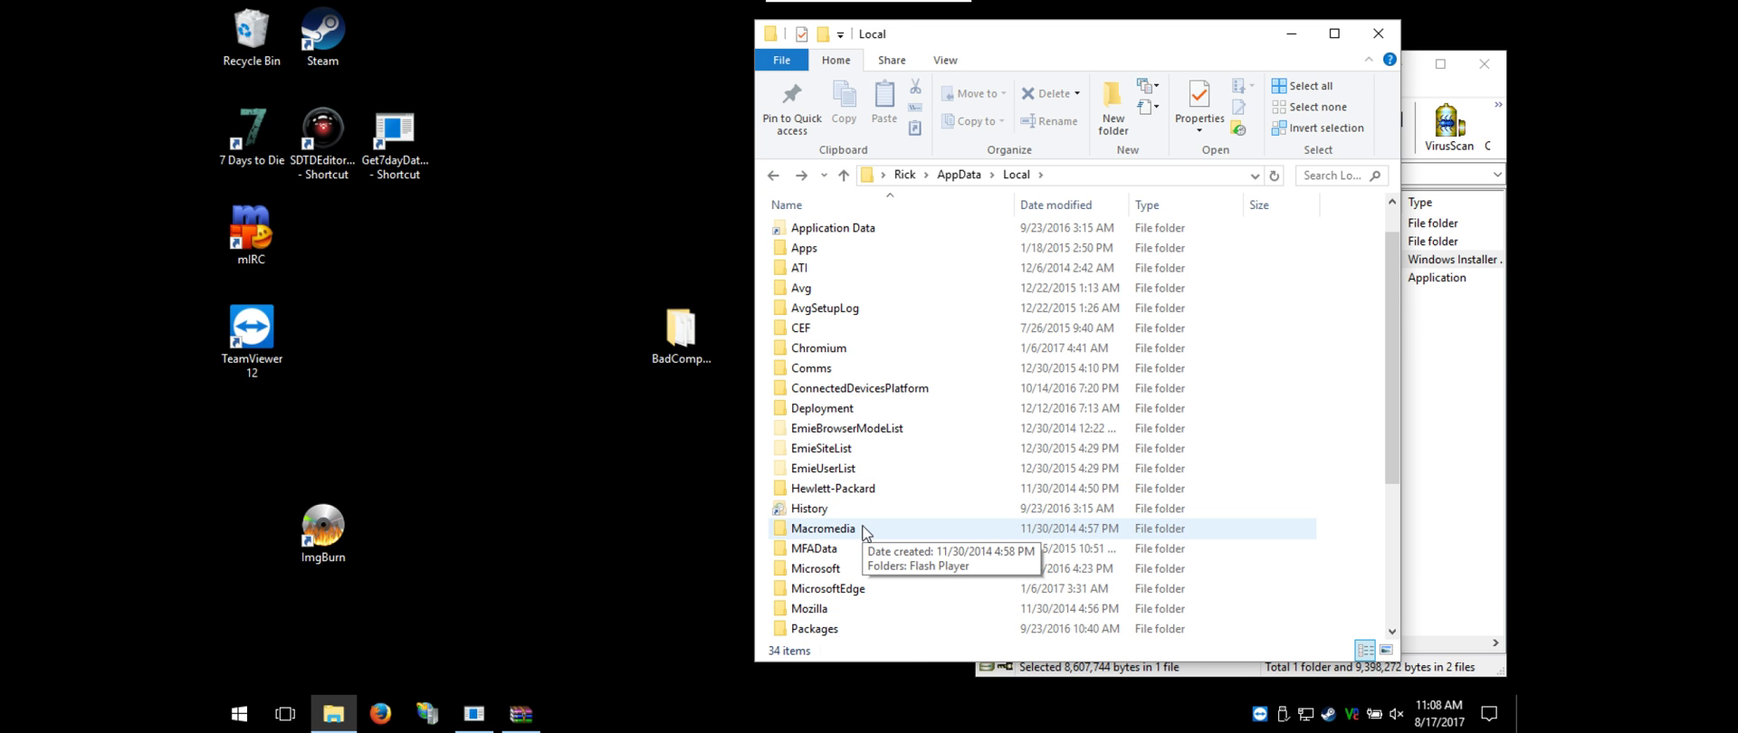
Delete the NomadSoft folder from AppData's Roaming folder and close the file window
click(959, 175)
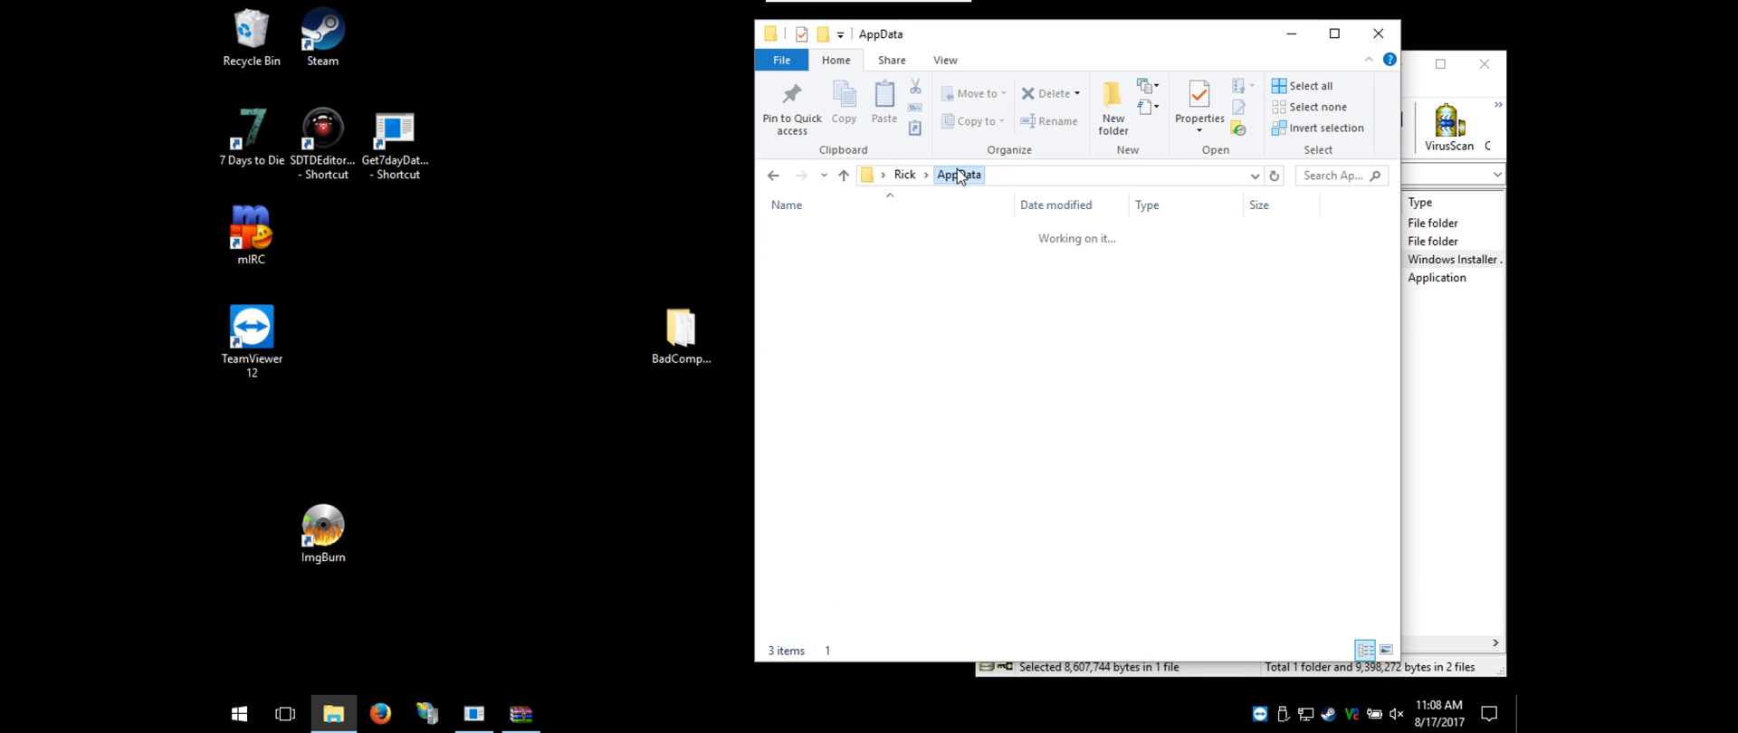
double_click(813, 272)
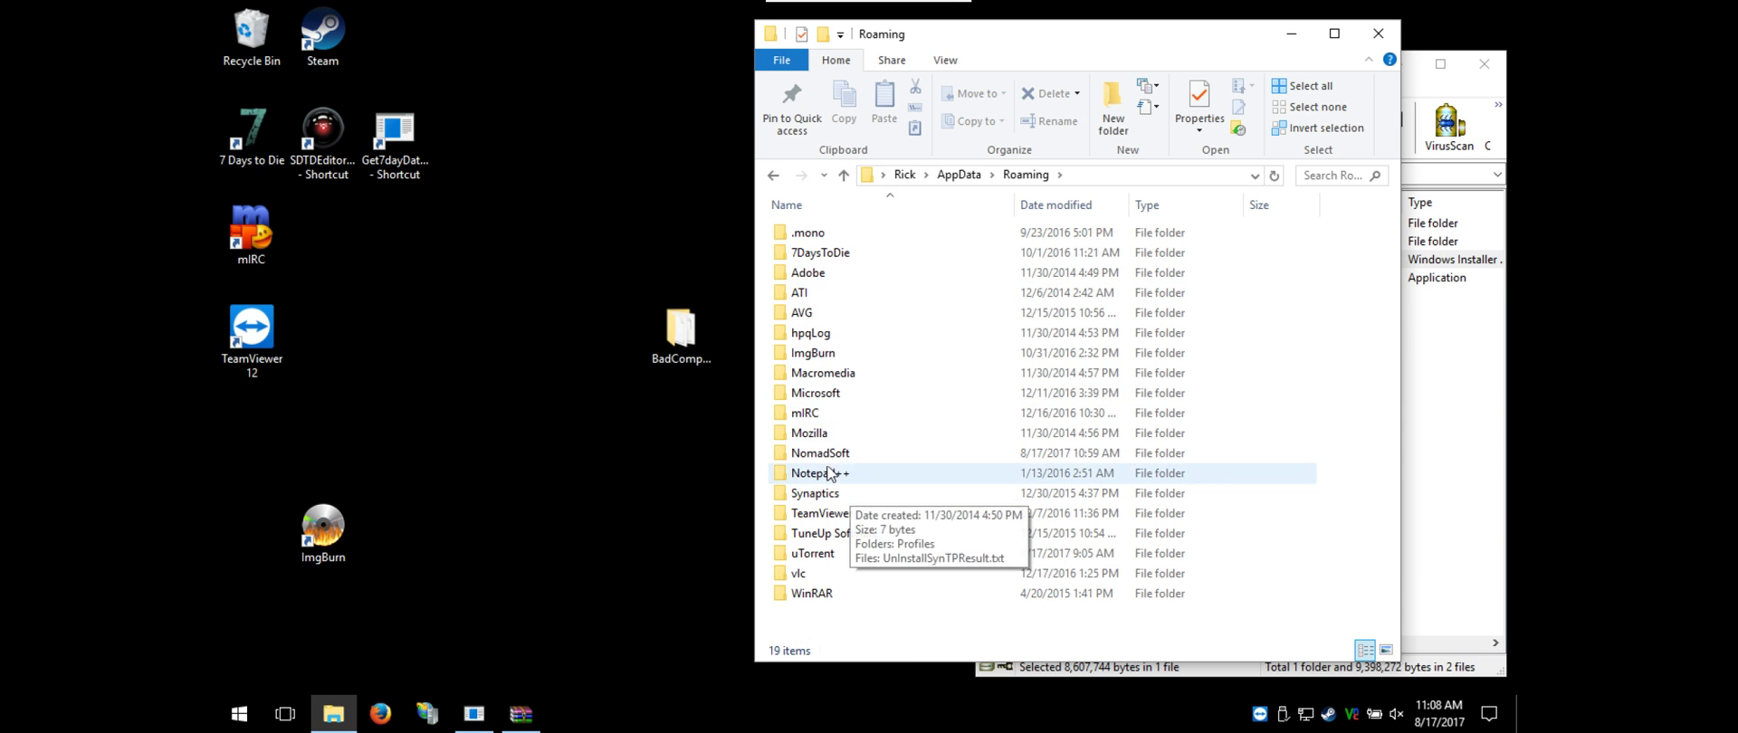
click(826, 455)
key(Delete)
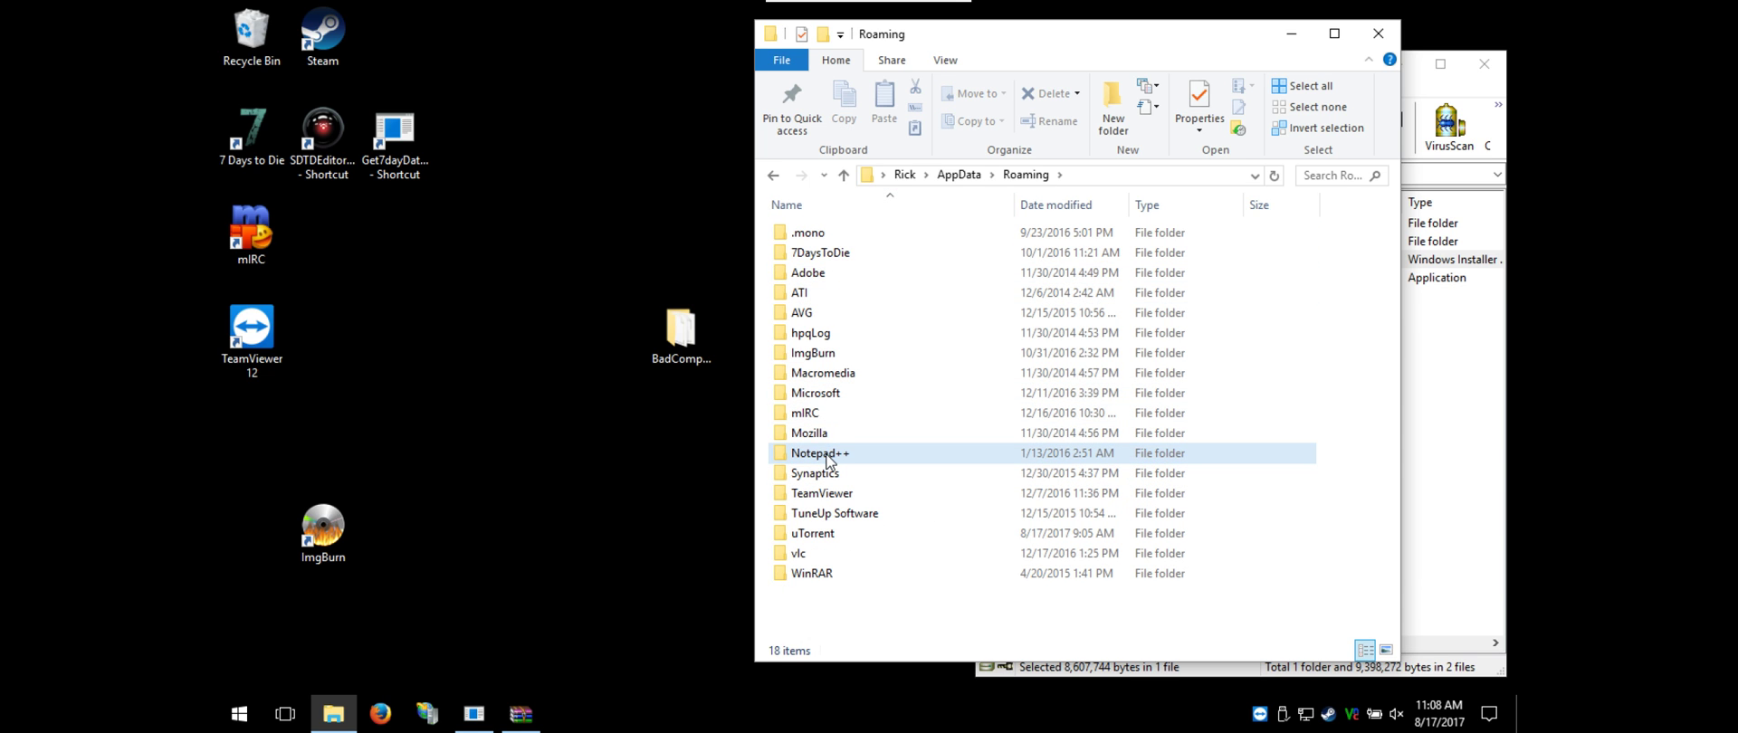
click(1372, 44)
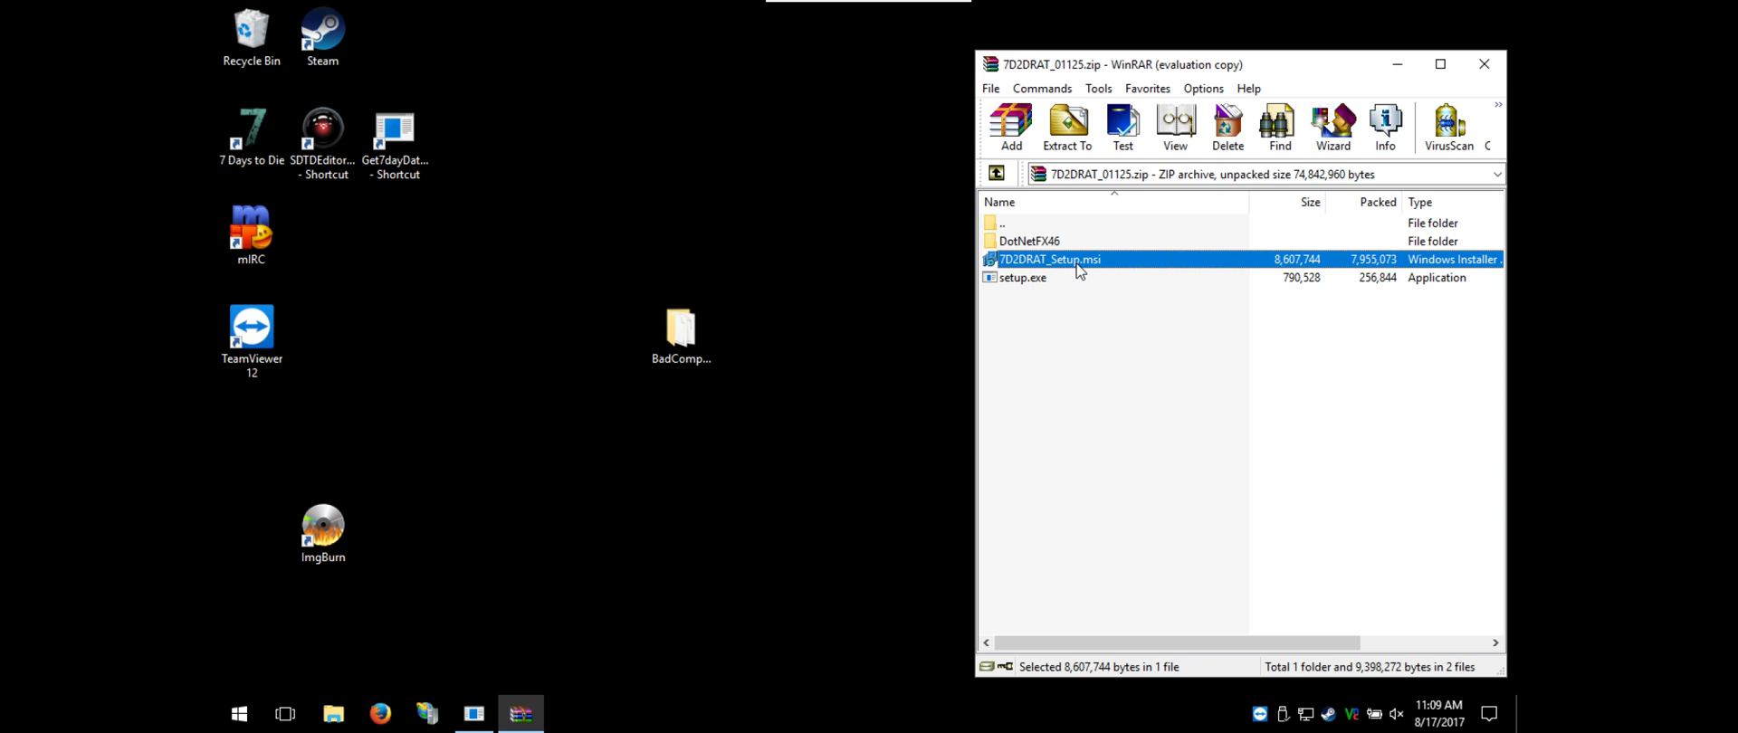
Install 7D2DRAT from 7D2DRAT_Setup.msi, then close the installer and the USB device warning
double_click(1078, 269)
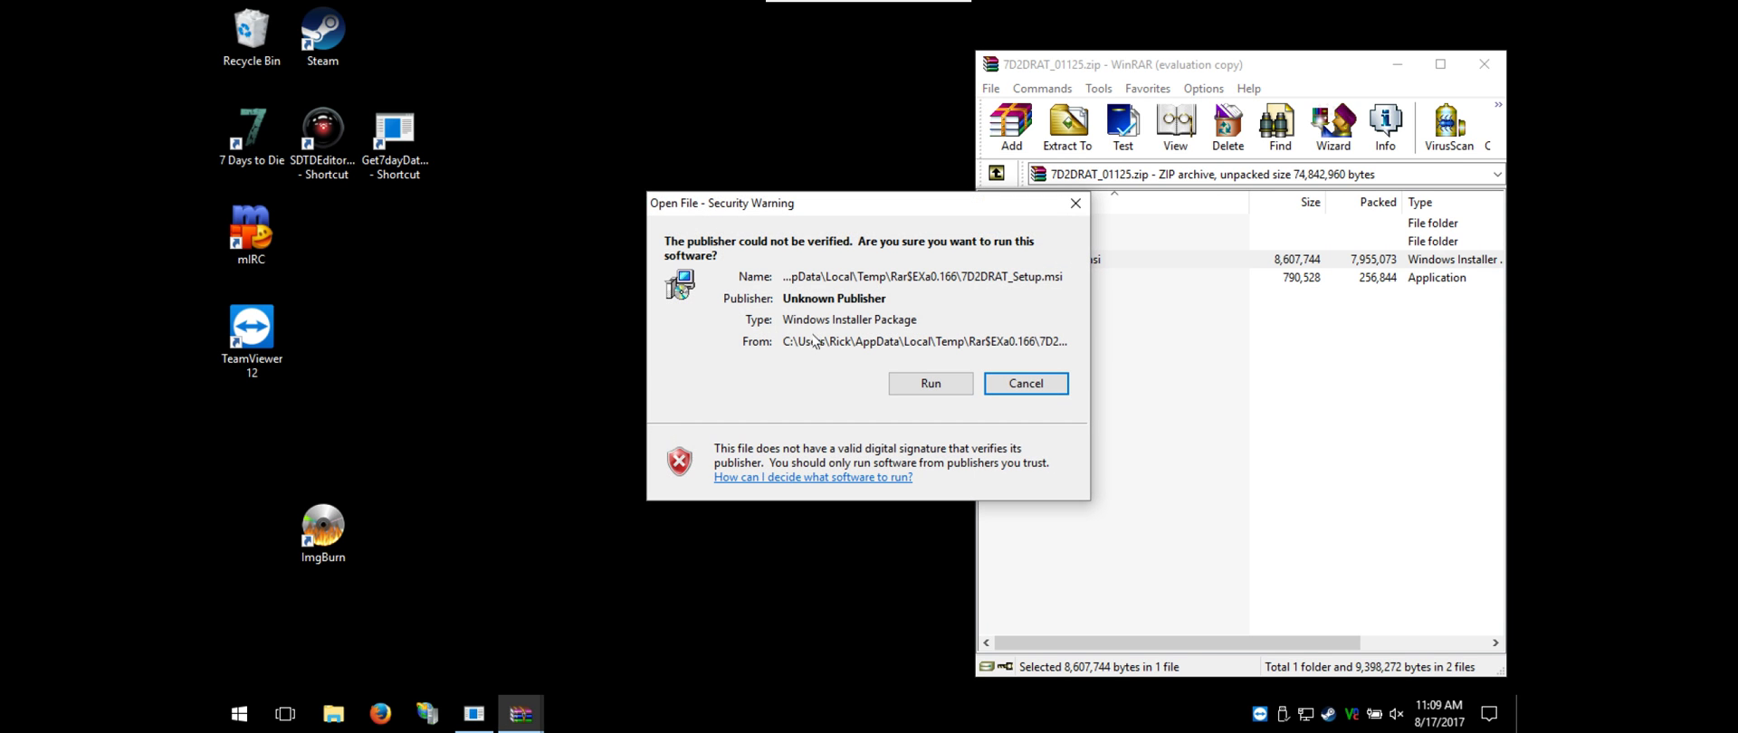
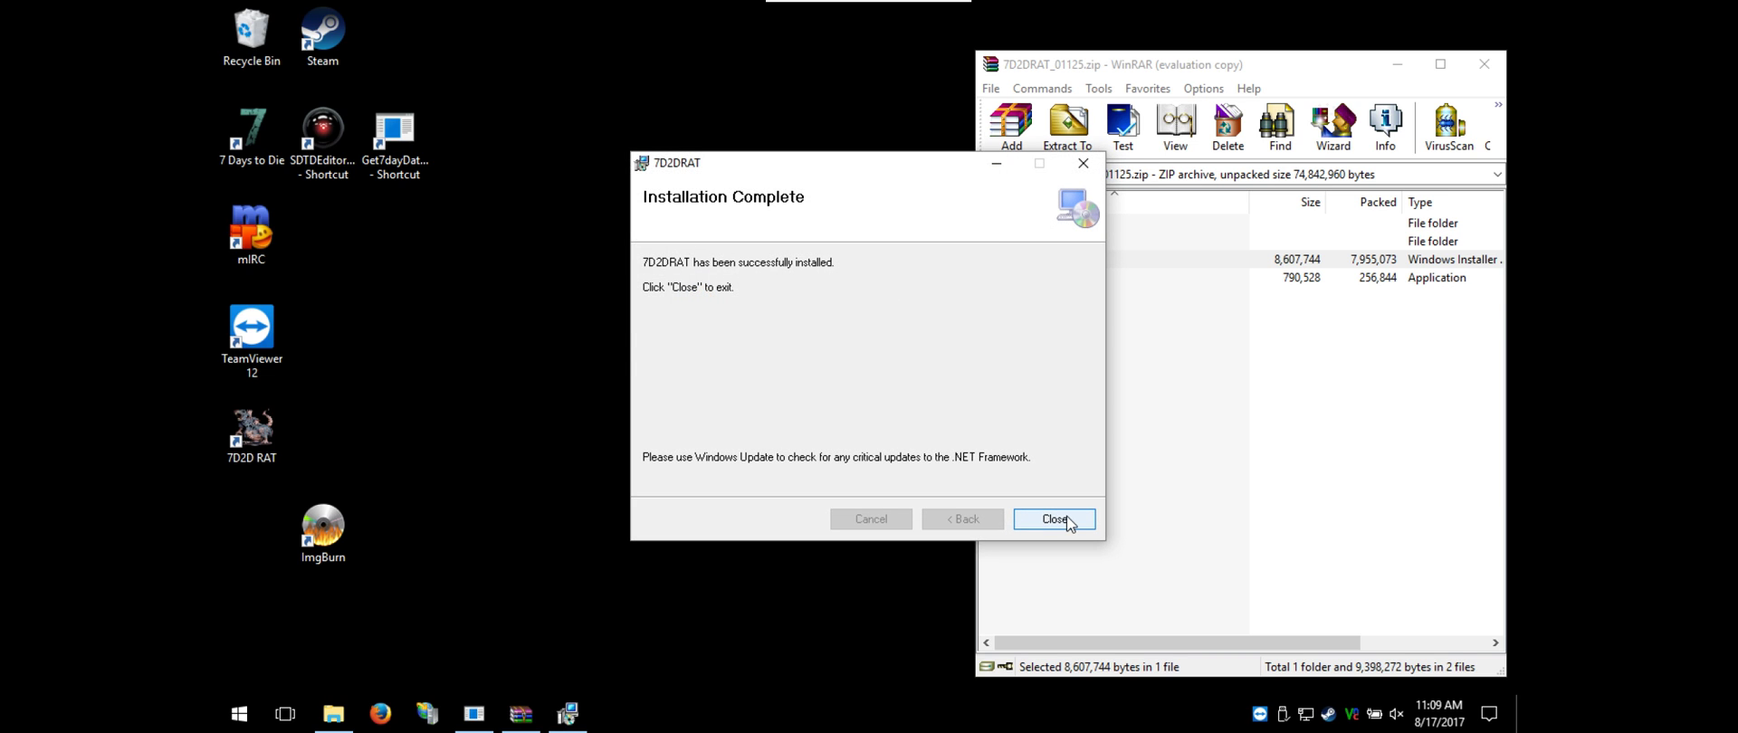
click(1070, 521)
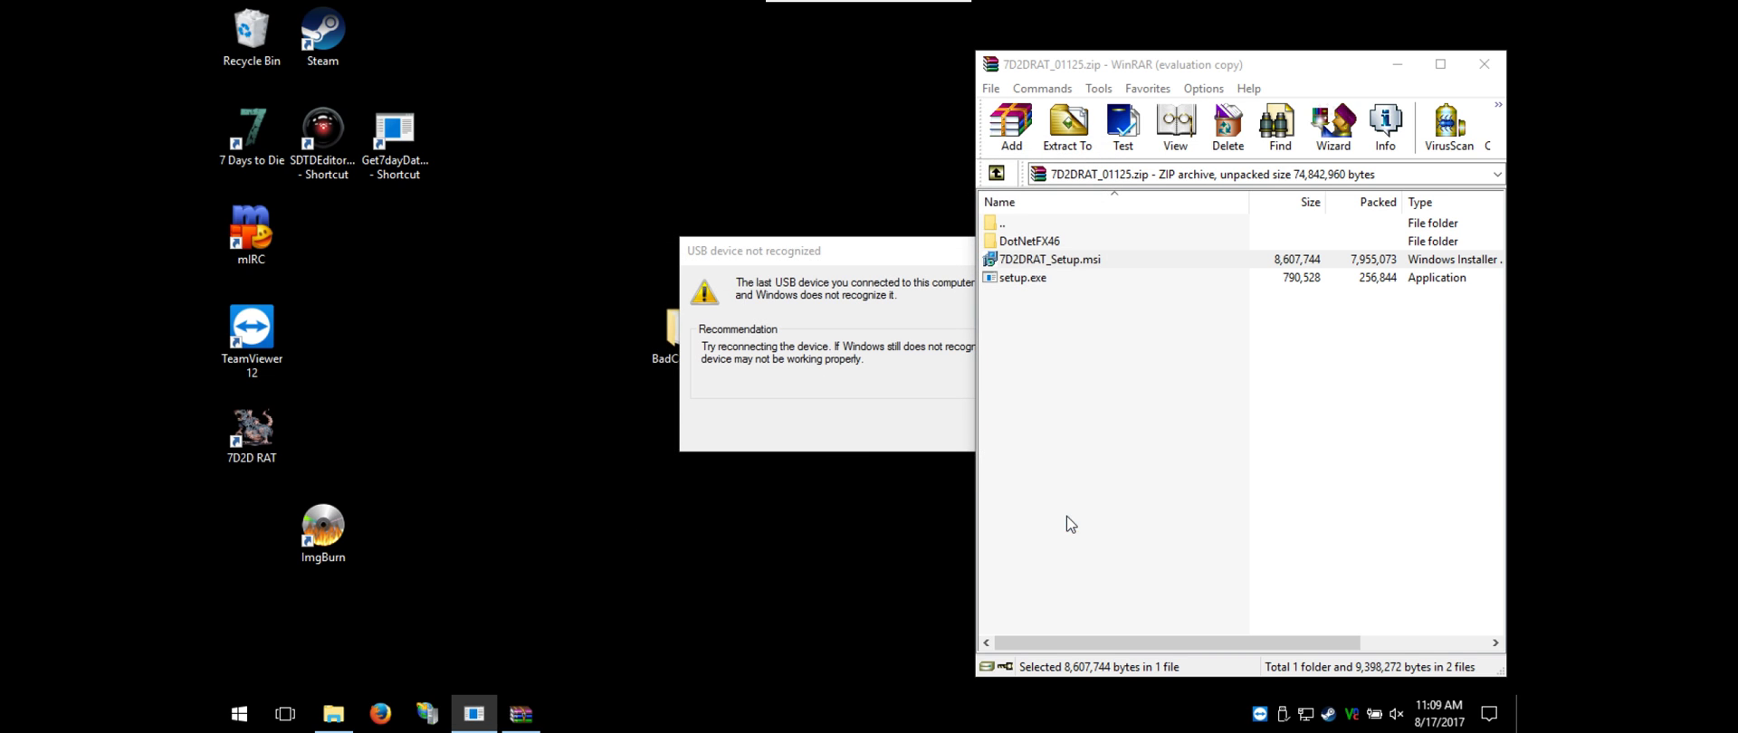
click(875, 255)
click(1009, 433)
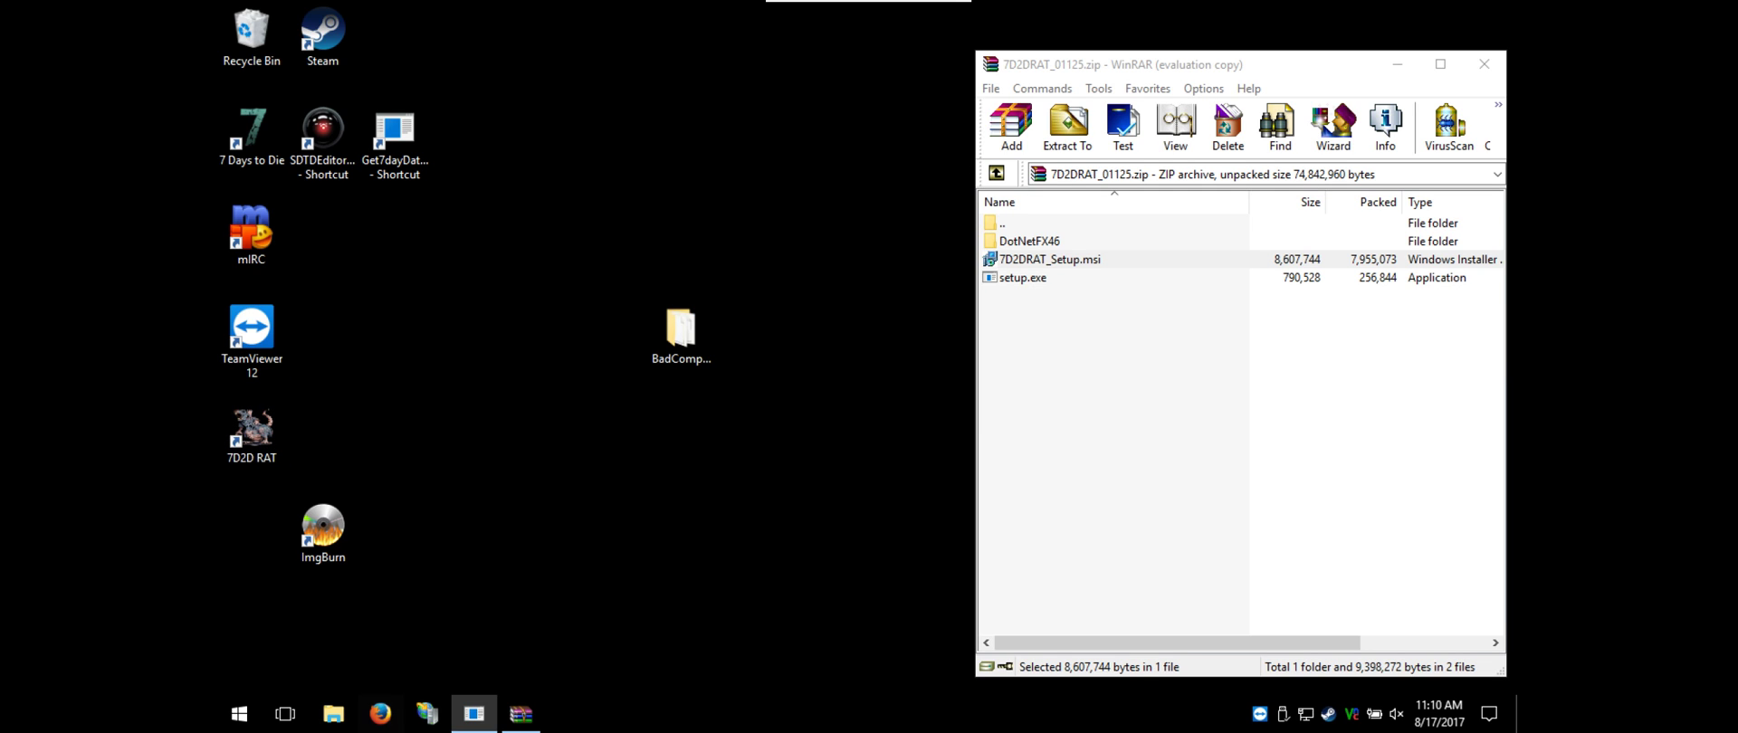
Switch to Firefox and load 7daystodie.com/forums
key(super+2)
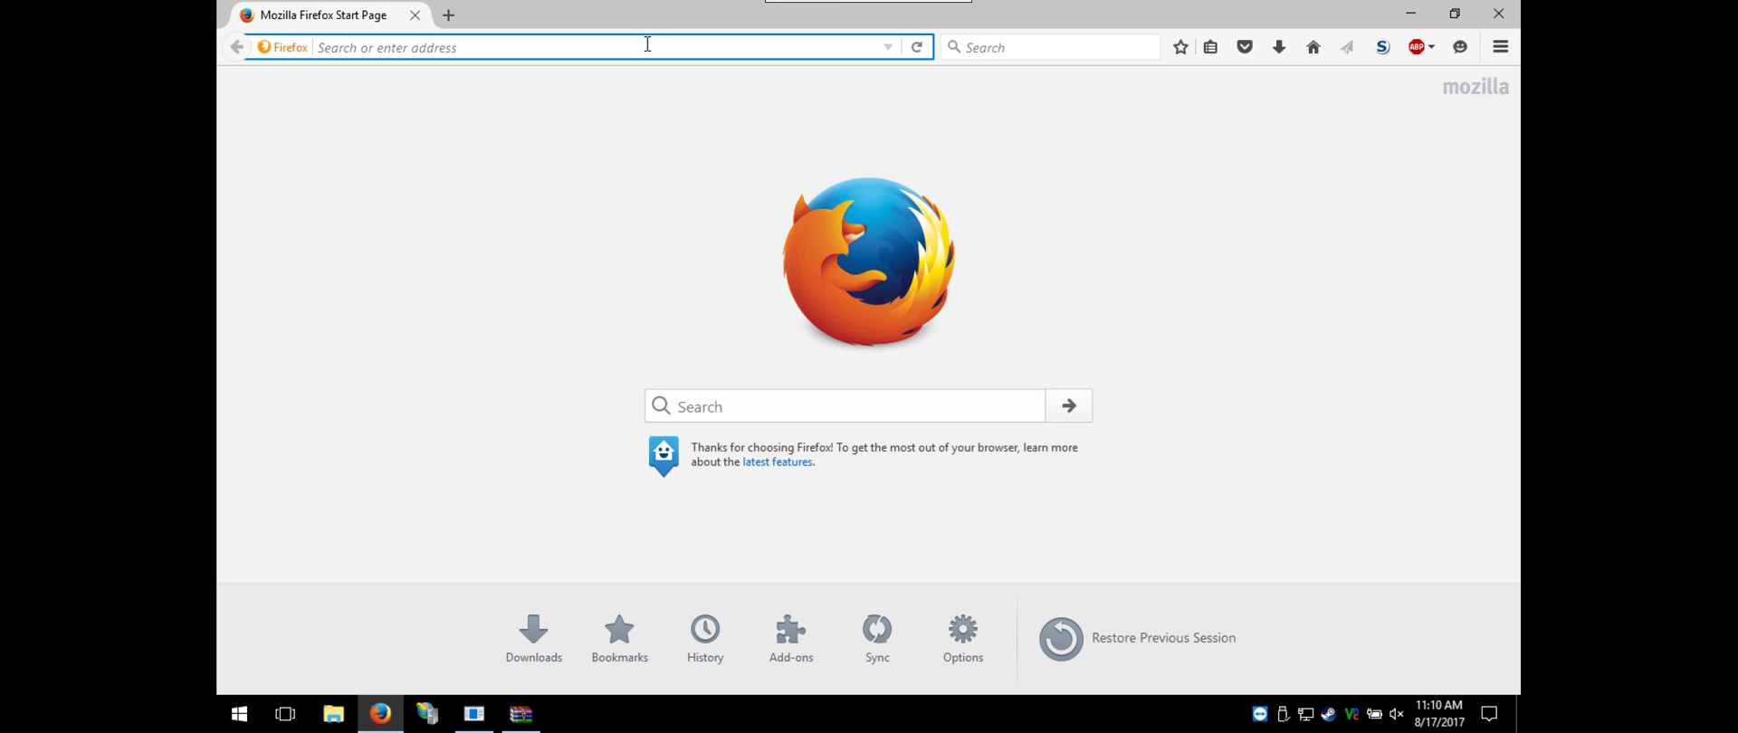
text(7daystodie.com/forums)
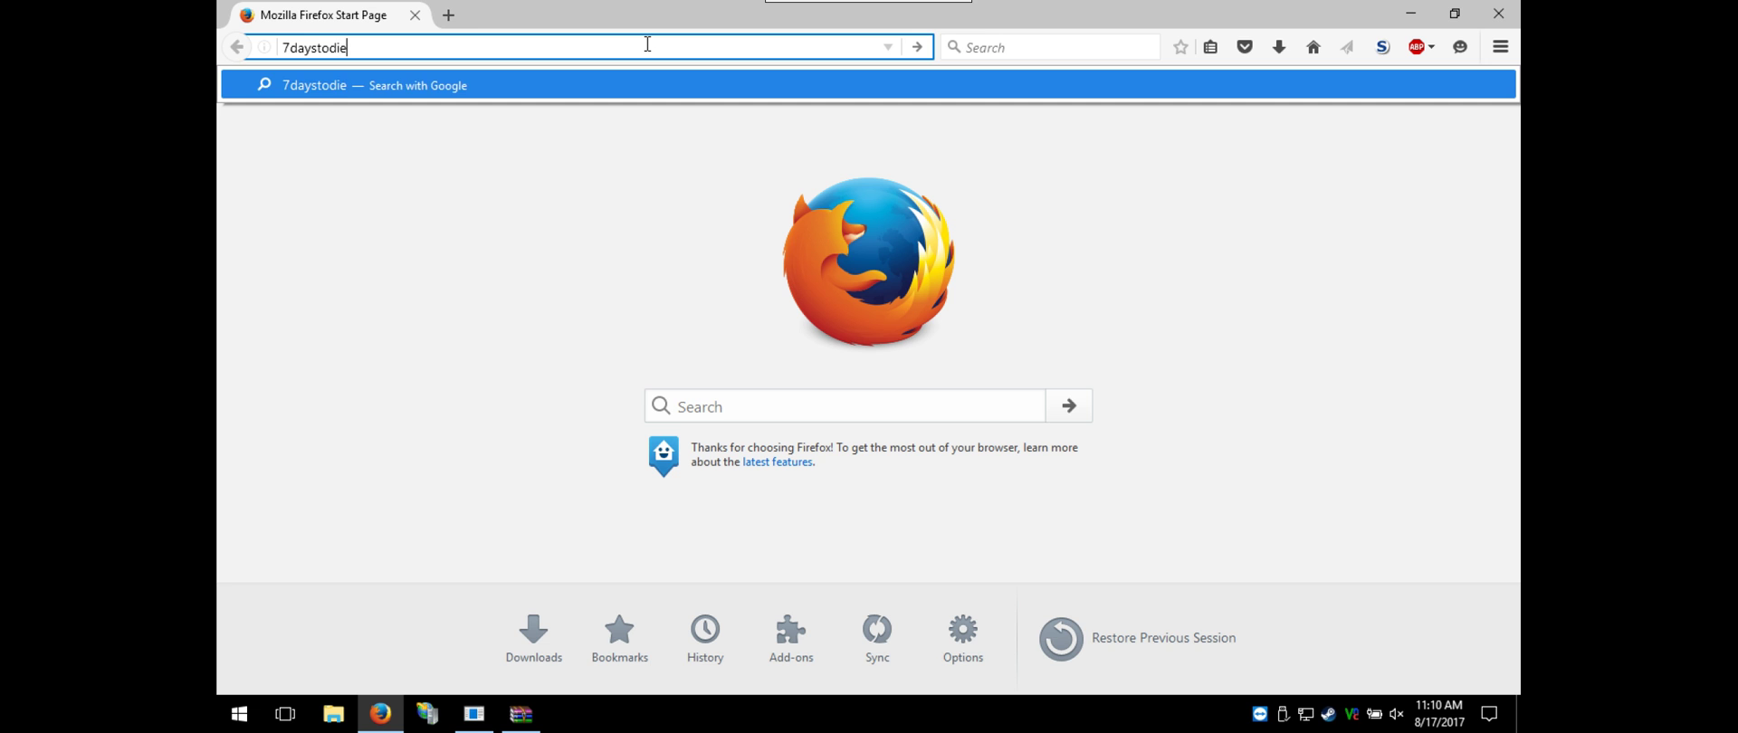
key(Return)
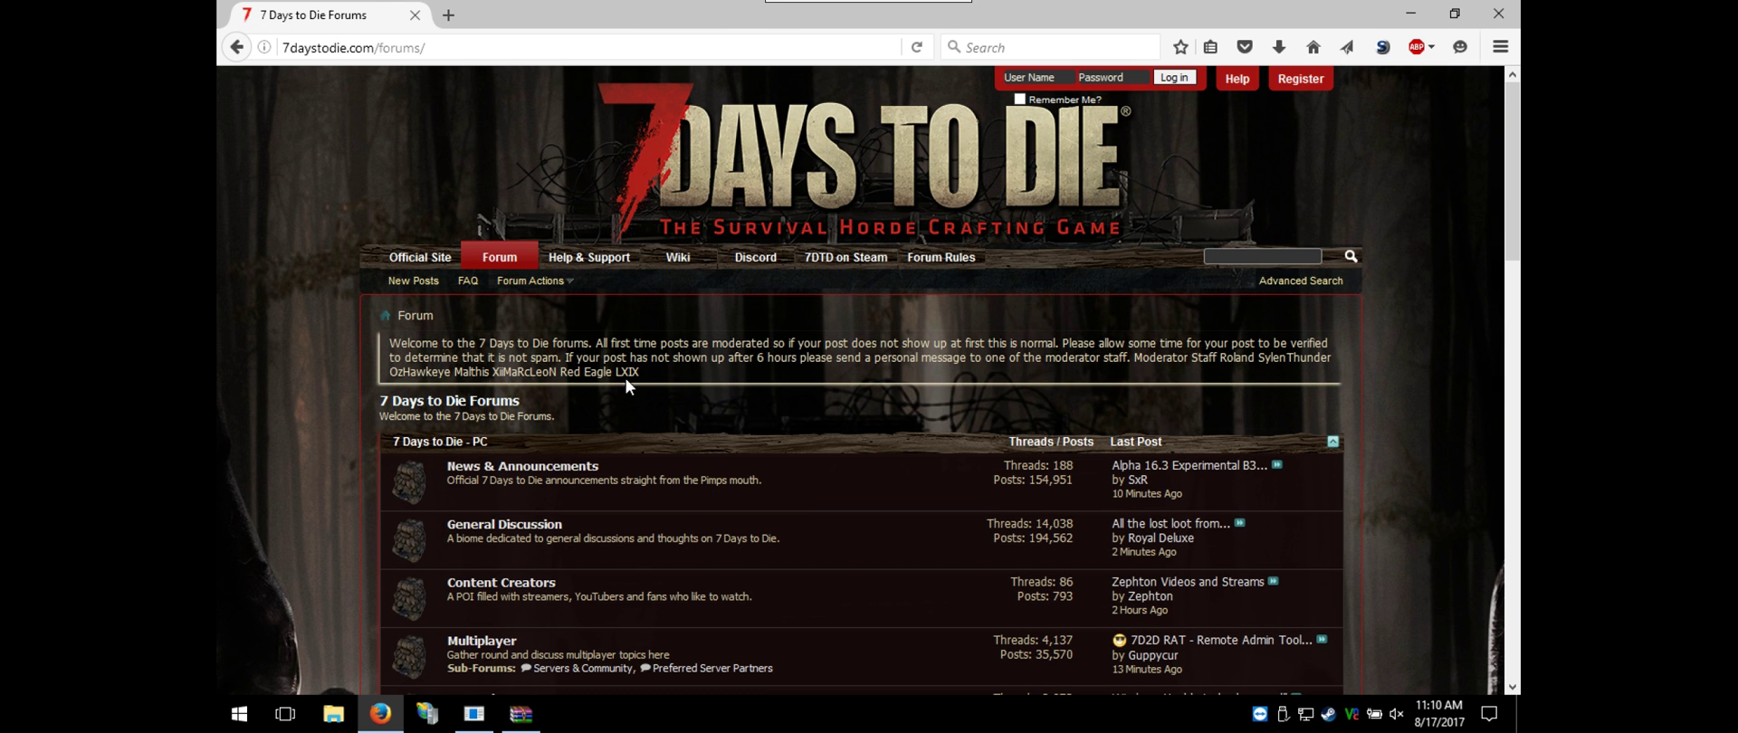
Look through the thread list of the Game Mods sub-forum in the PC section
scroll(624, 380, down, 5)
click(557, 401)
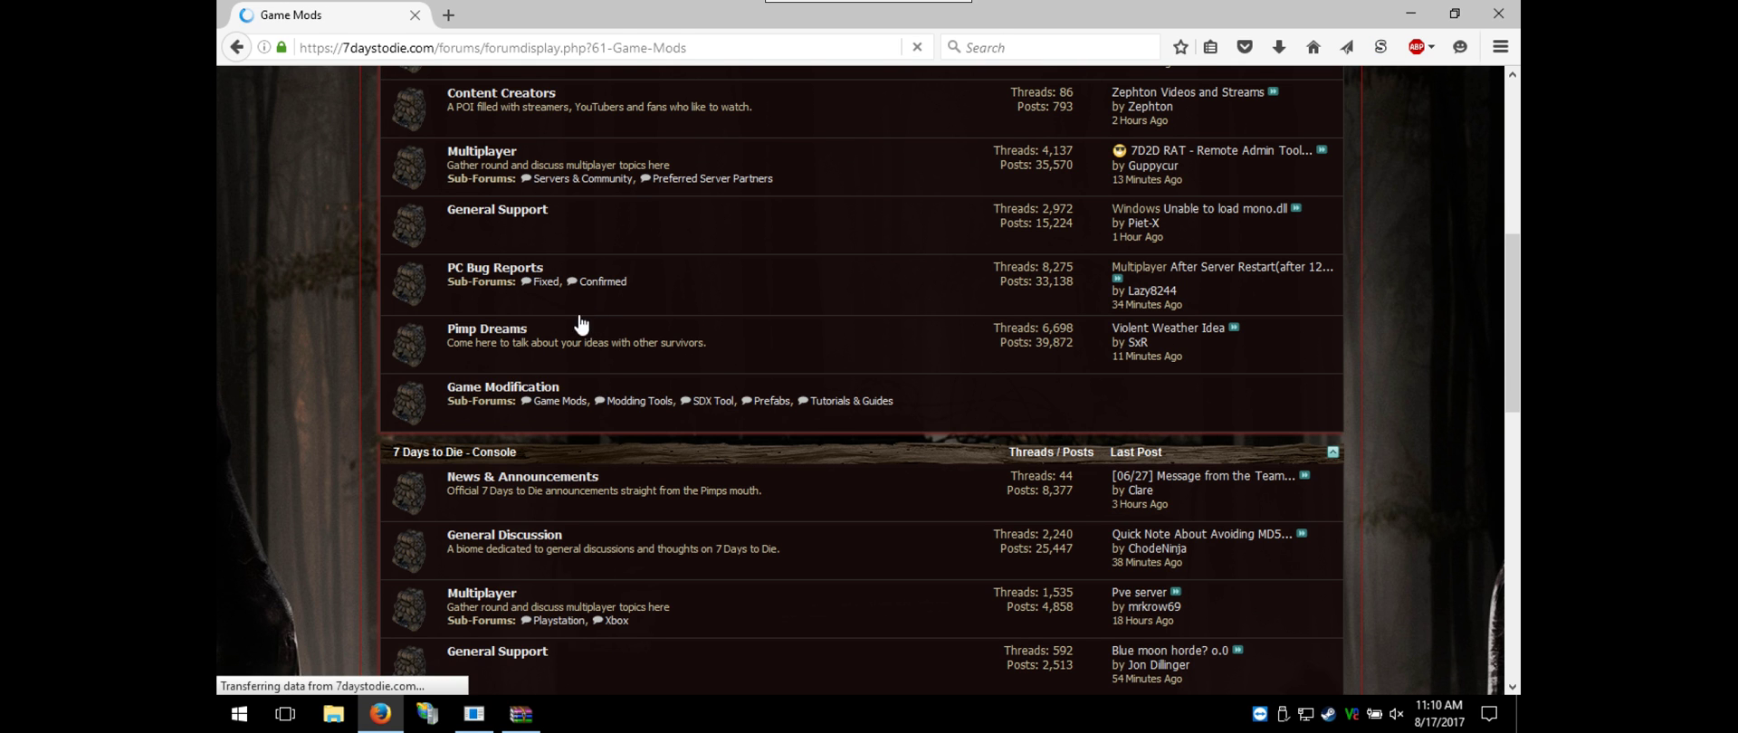
scroll(507, 314, down, 1)
scroll(412, 289, down, 5)
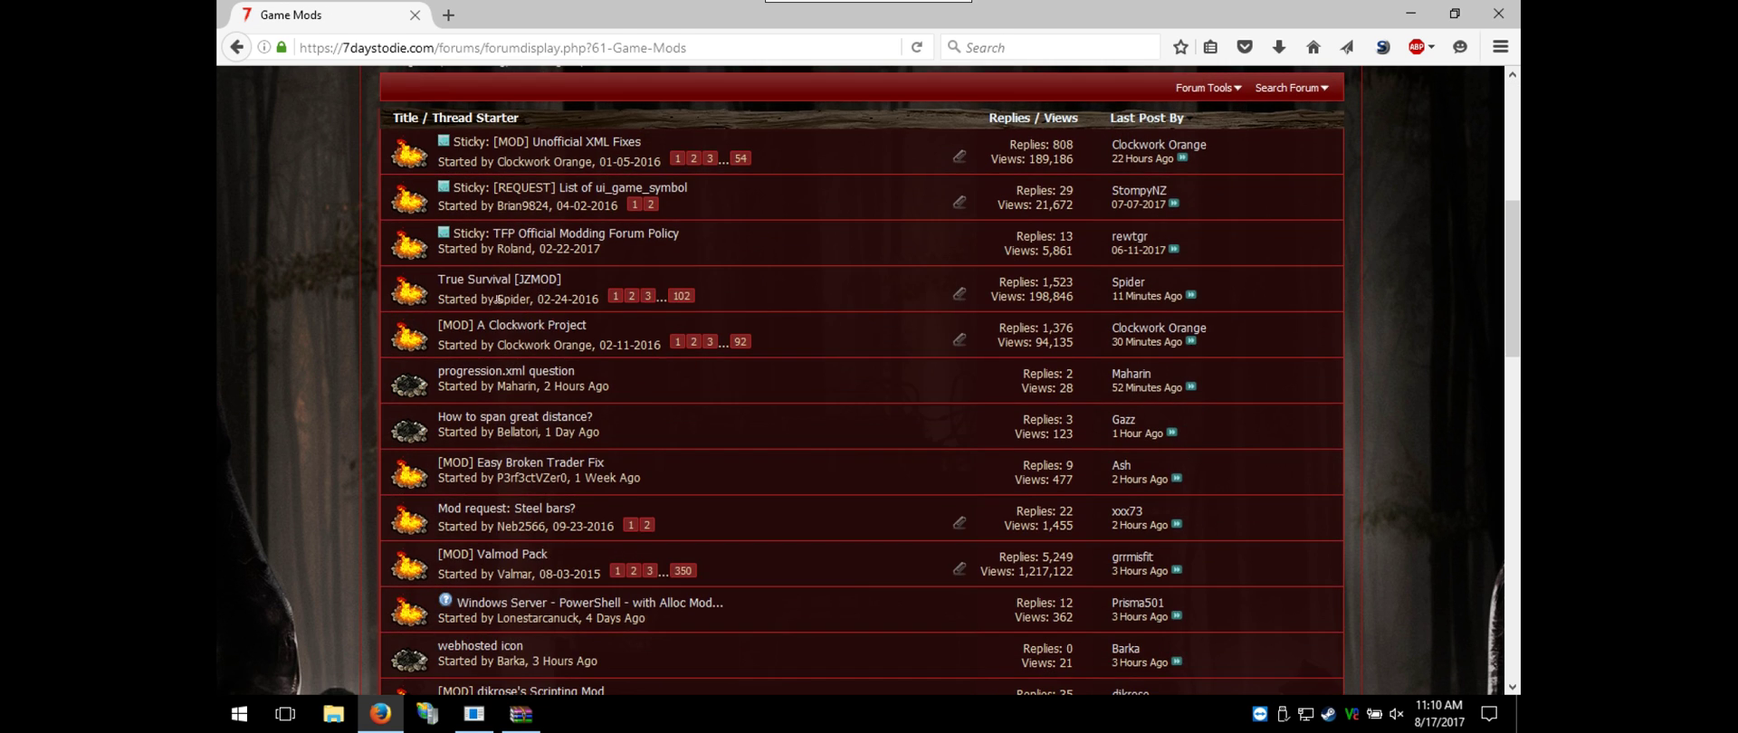
scroll(412, 290, up, 5)
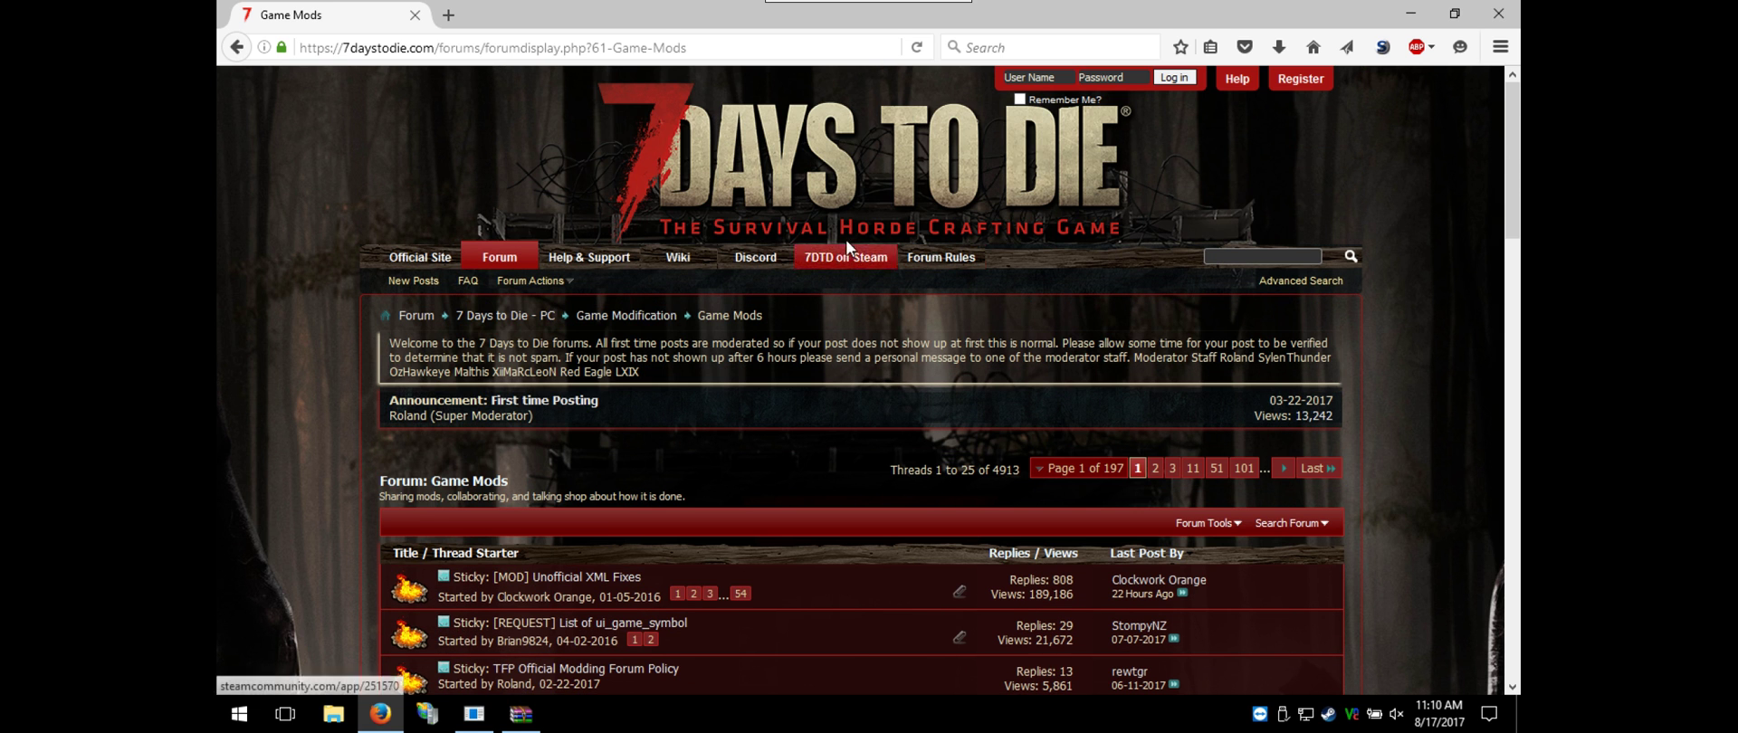
Return to the forum index and open the Multiplayer forum of the PC section
click(504, 260)
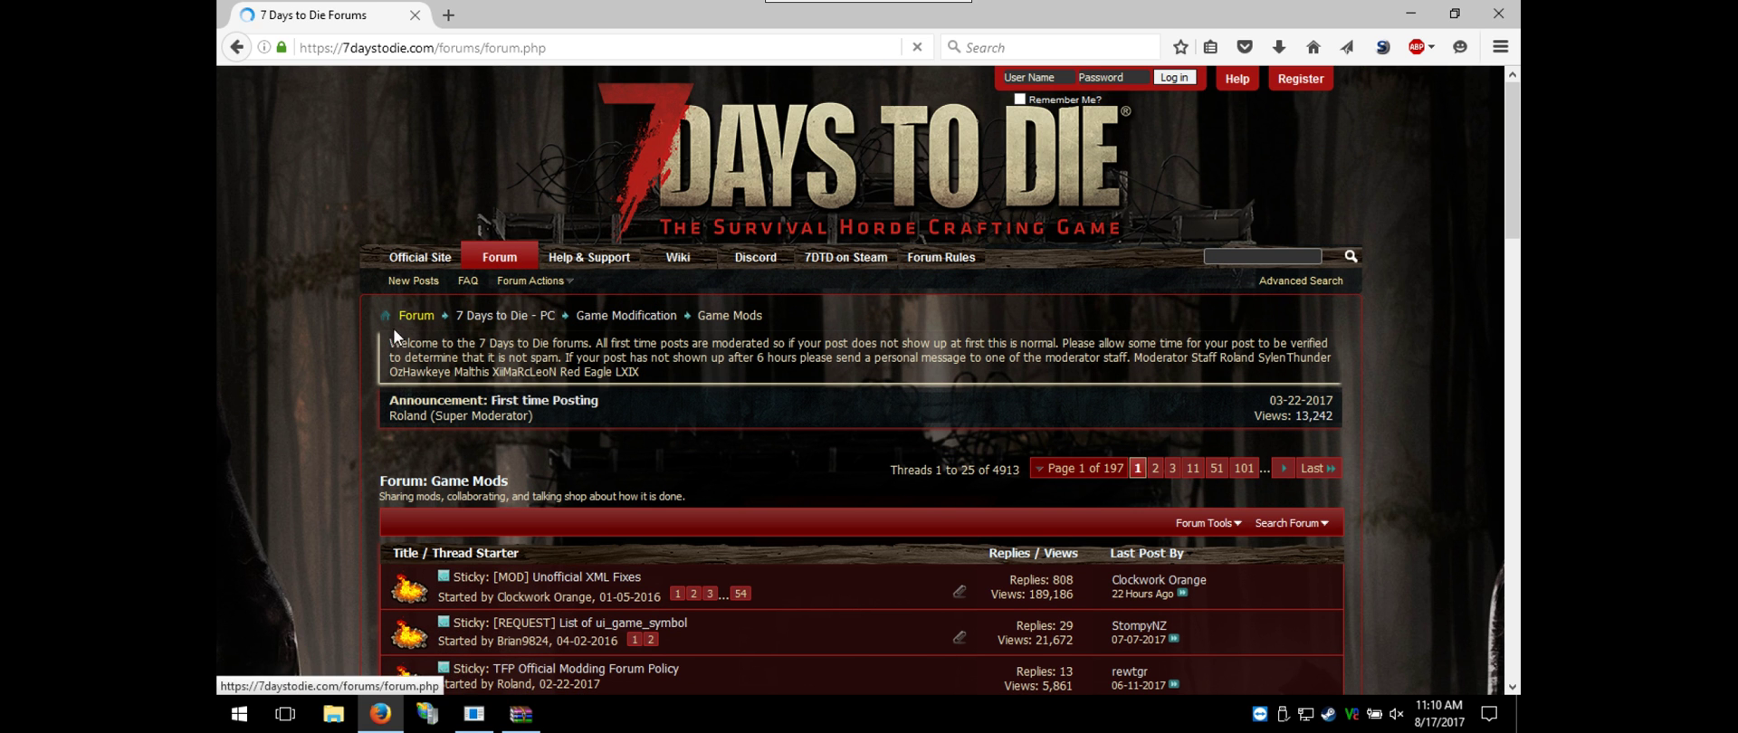
scroll(518, 523, down, 4)
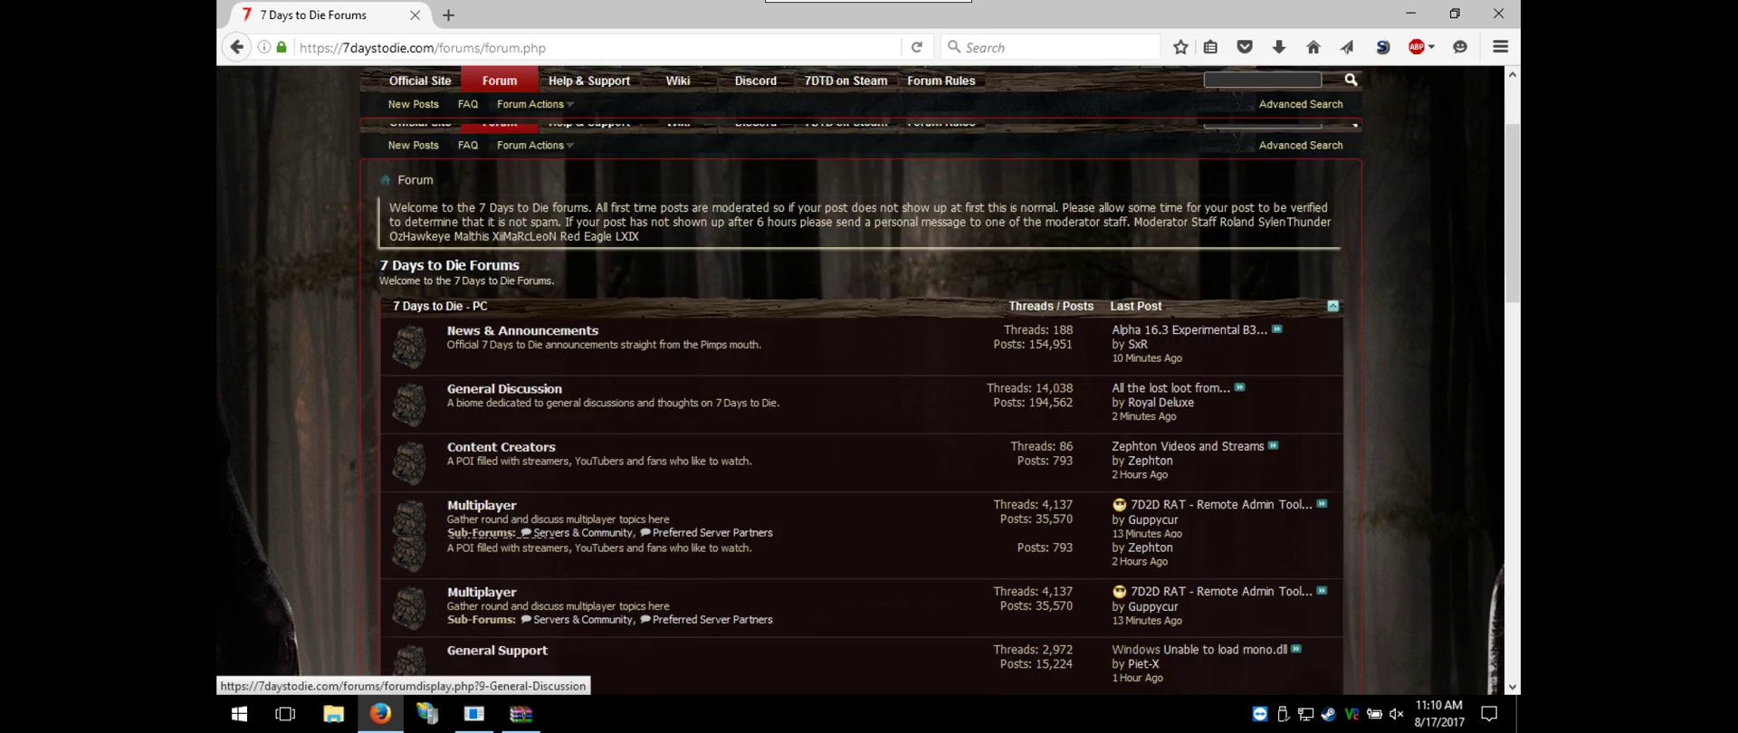
click(504, 316)
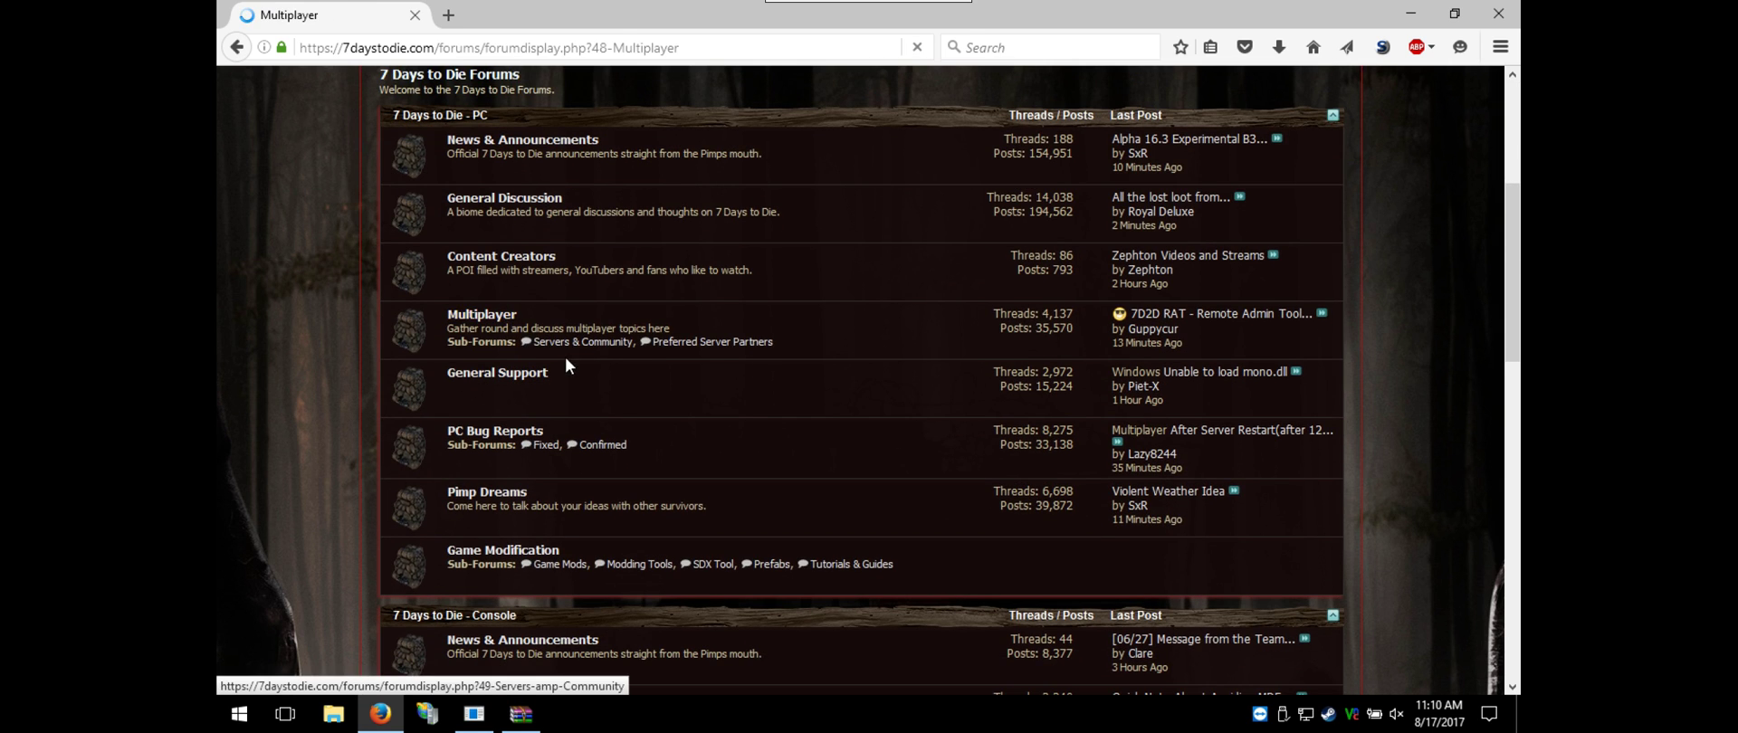
Open the 7D2D RAT - Remote Admin Tool (Server Manager) thread and find its Requirements section
scroll(580, 489, down, 4)
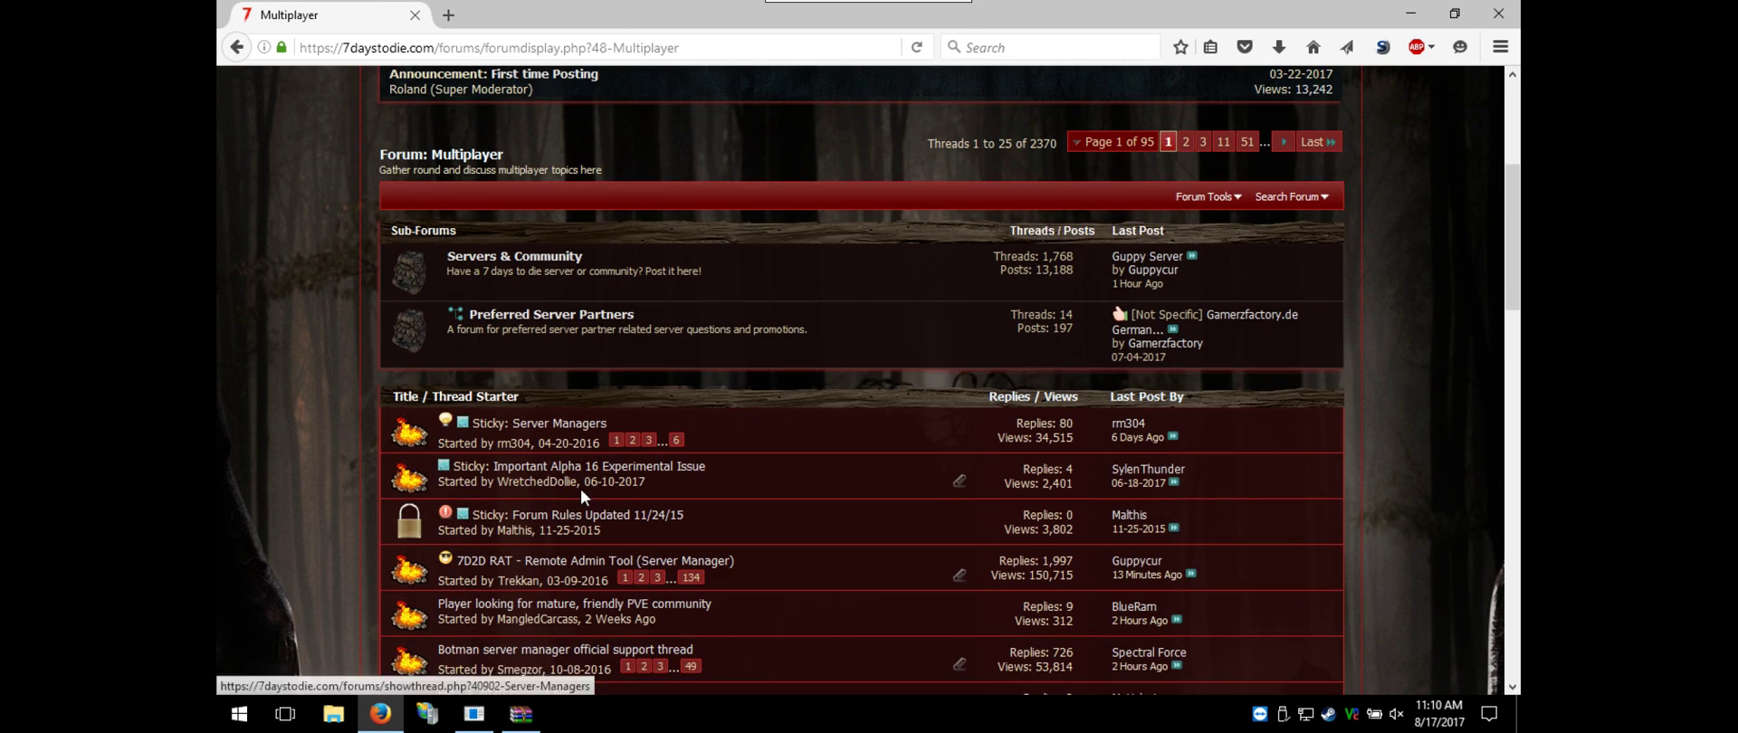
click(625, 576)
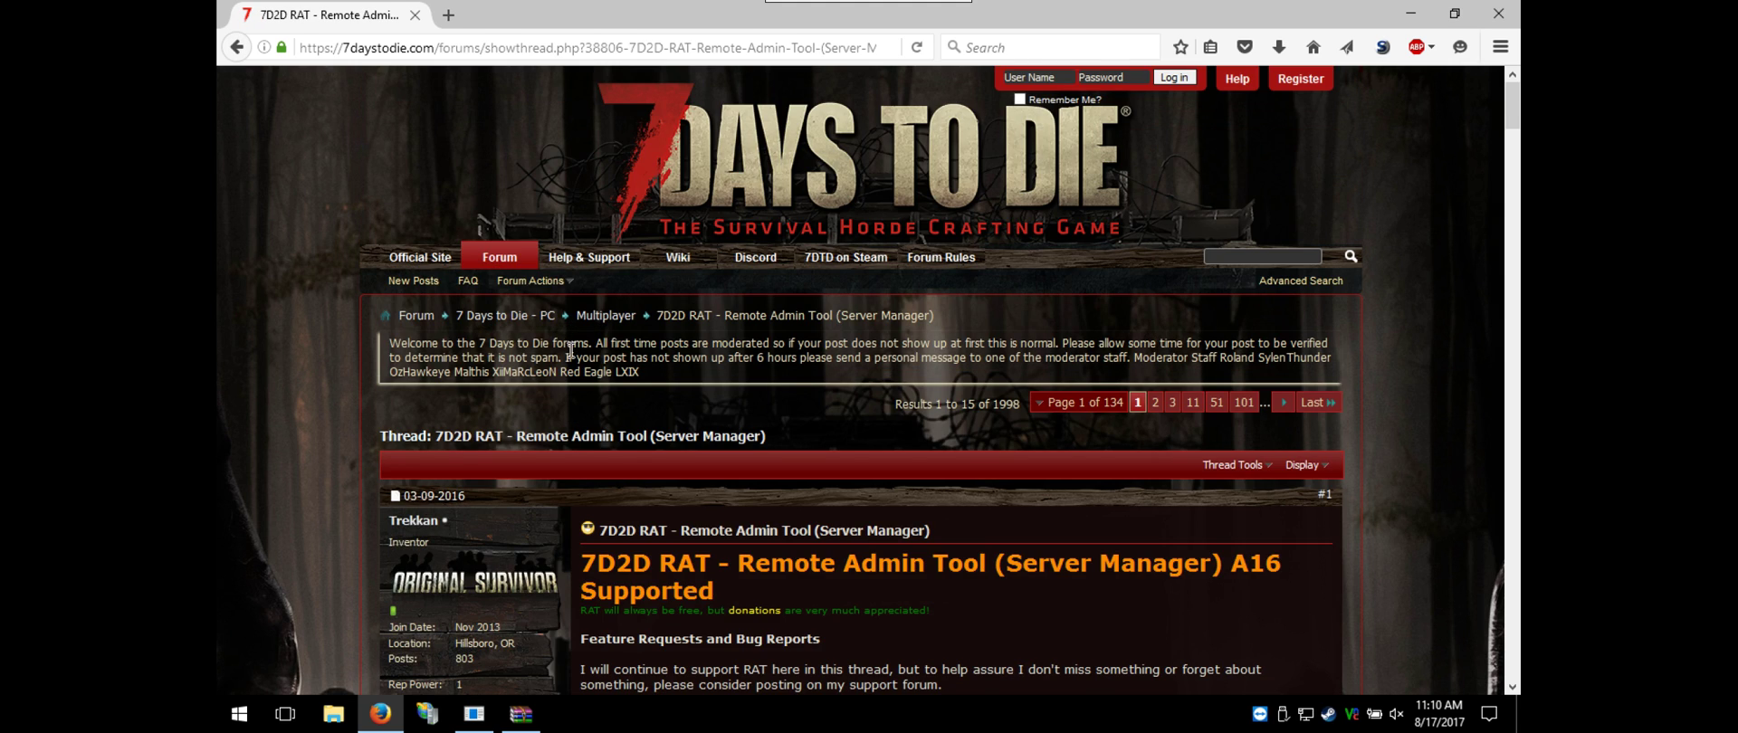
scroll(497, 362, down, 7)
scroll(570, 355, down, 6)
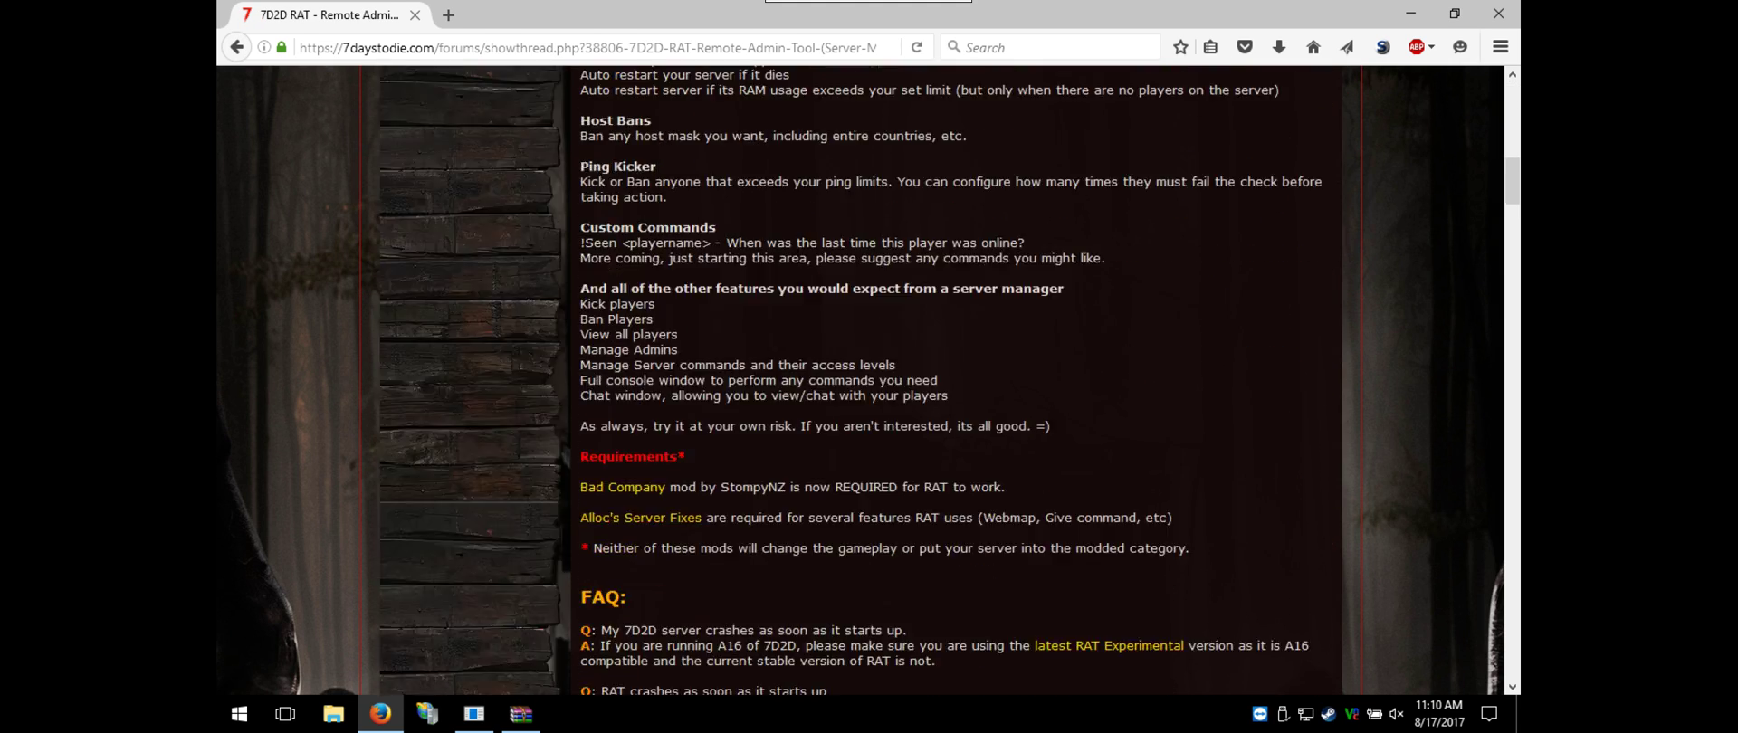
Open the Bad Company and Alloc's Server Fixes links in separate new tabs and bring up the Bad Company release page
right_click(637, 436)
click(673, 447)
right_click(649, 460)
click(693, 471)
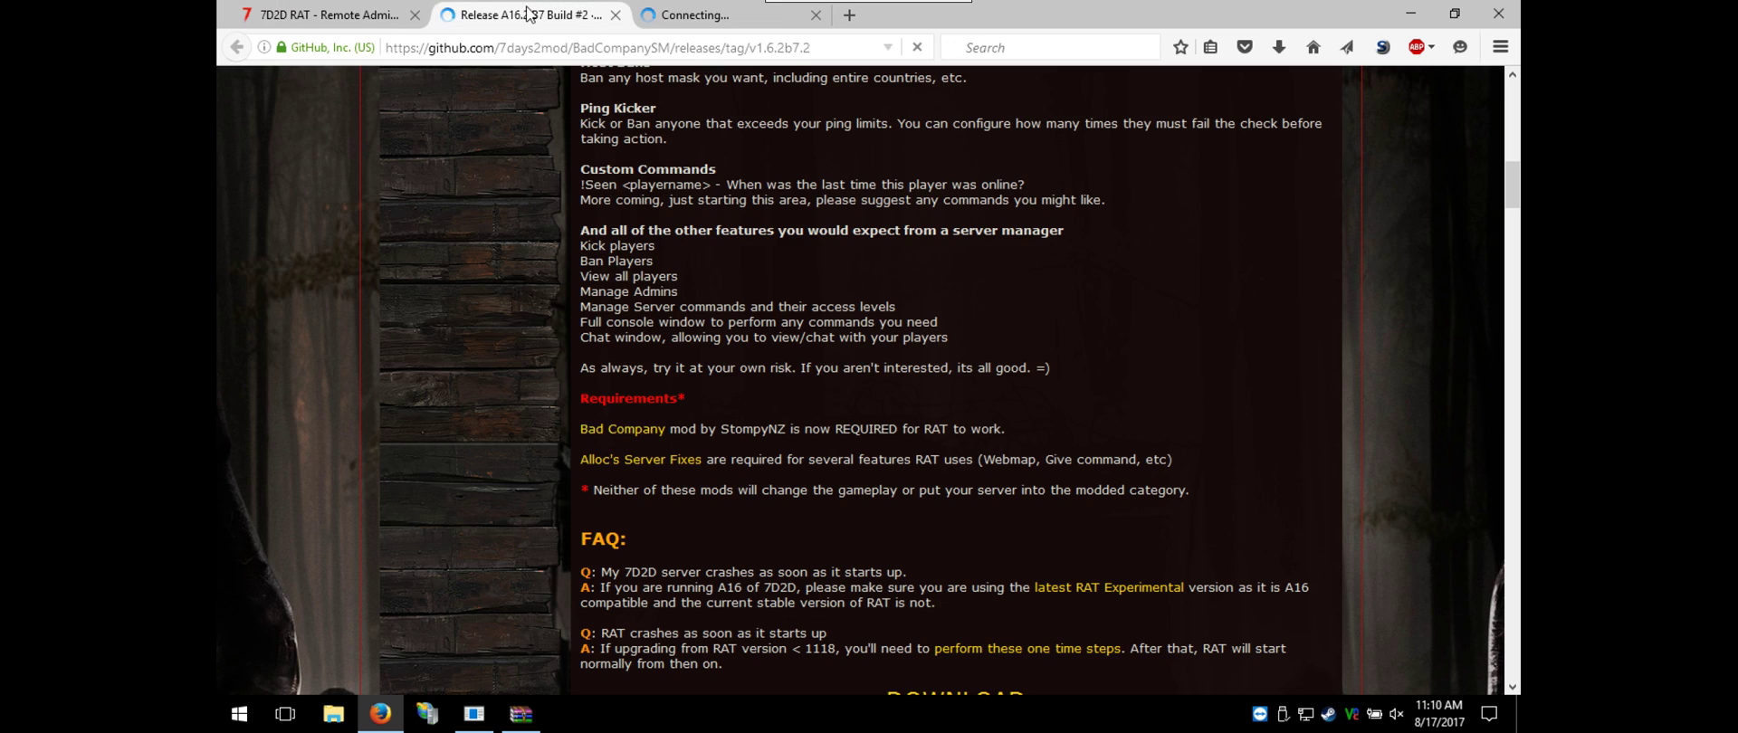
key(ctrl+Tab)
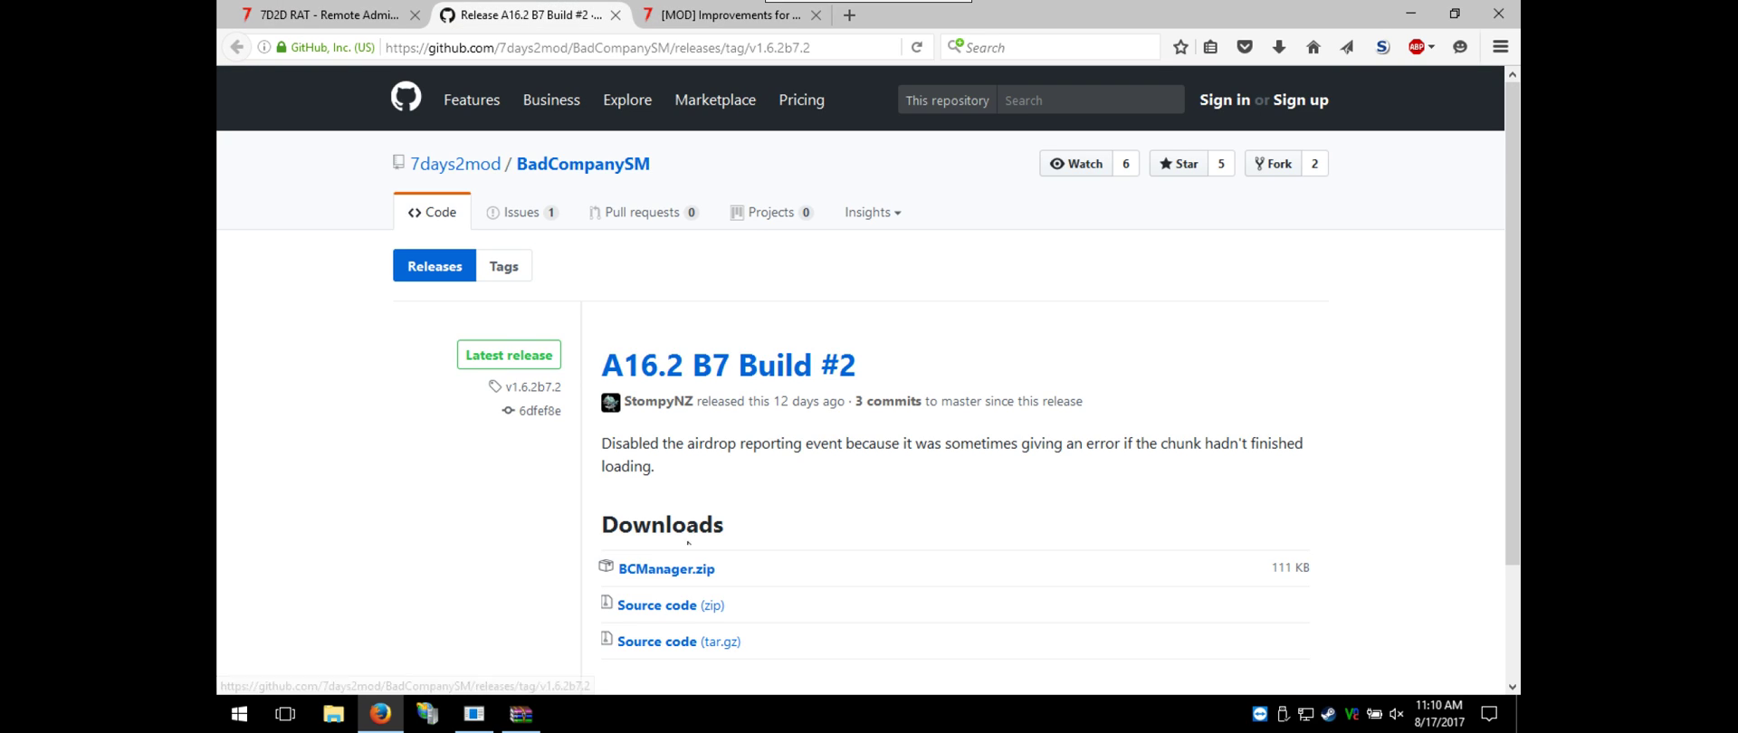
Try to download BCManager.zip from the A16.2 B7 Build #2 release, then dismiss the NoScript warning and return to the release page
click(665, 569)
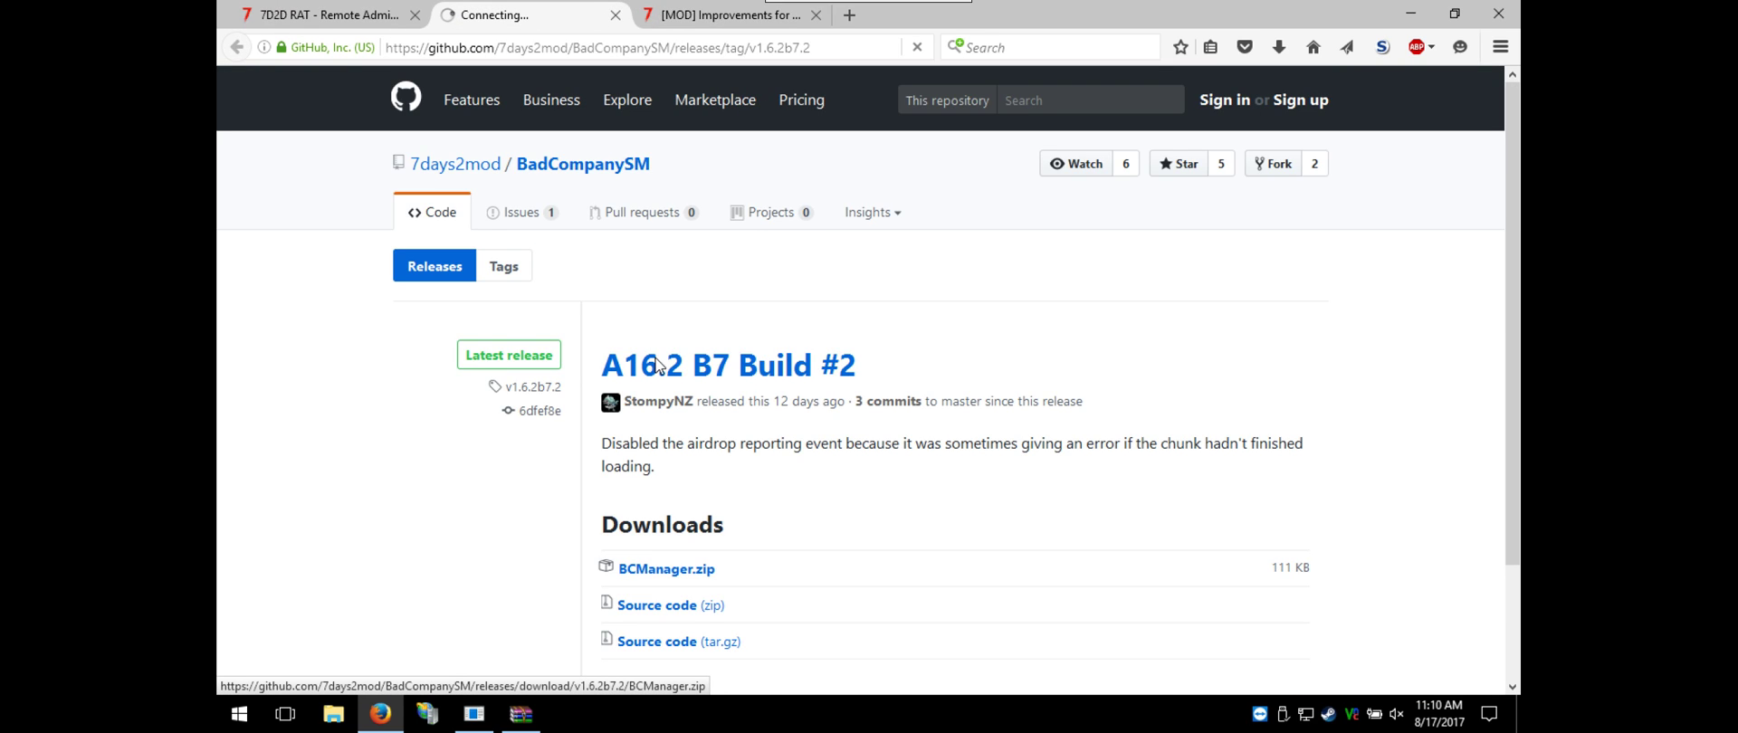
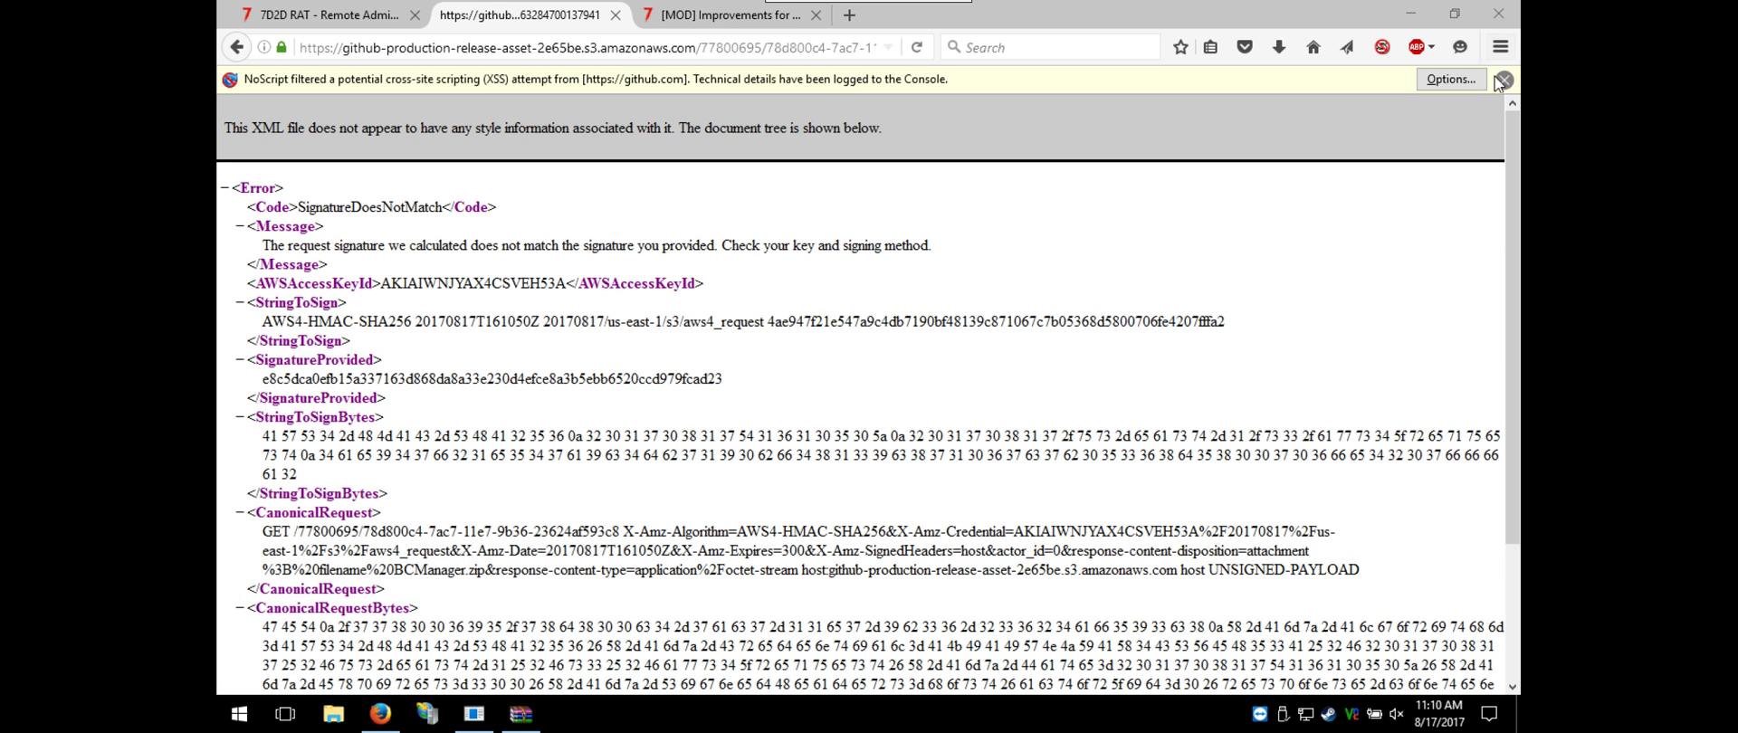
click(1504, 80)
click(237, 47)
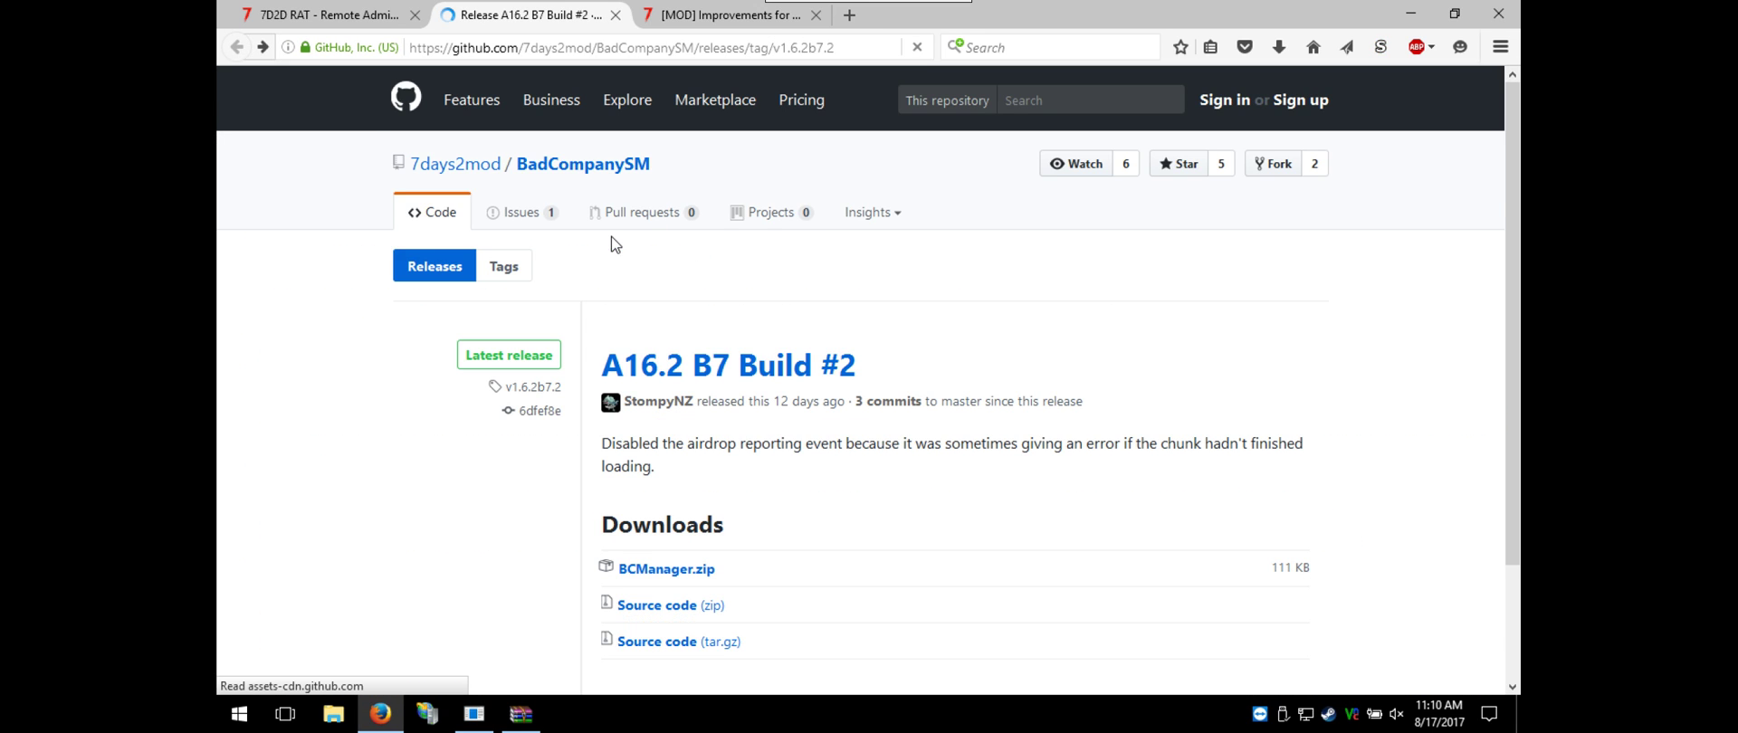
Try to save the target of the BCManager.zip link as a file, then cancel the save
scroll(759, 471, down, 3)
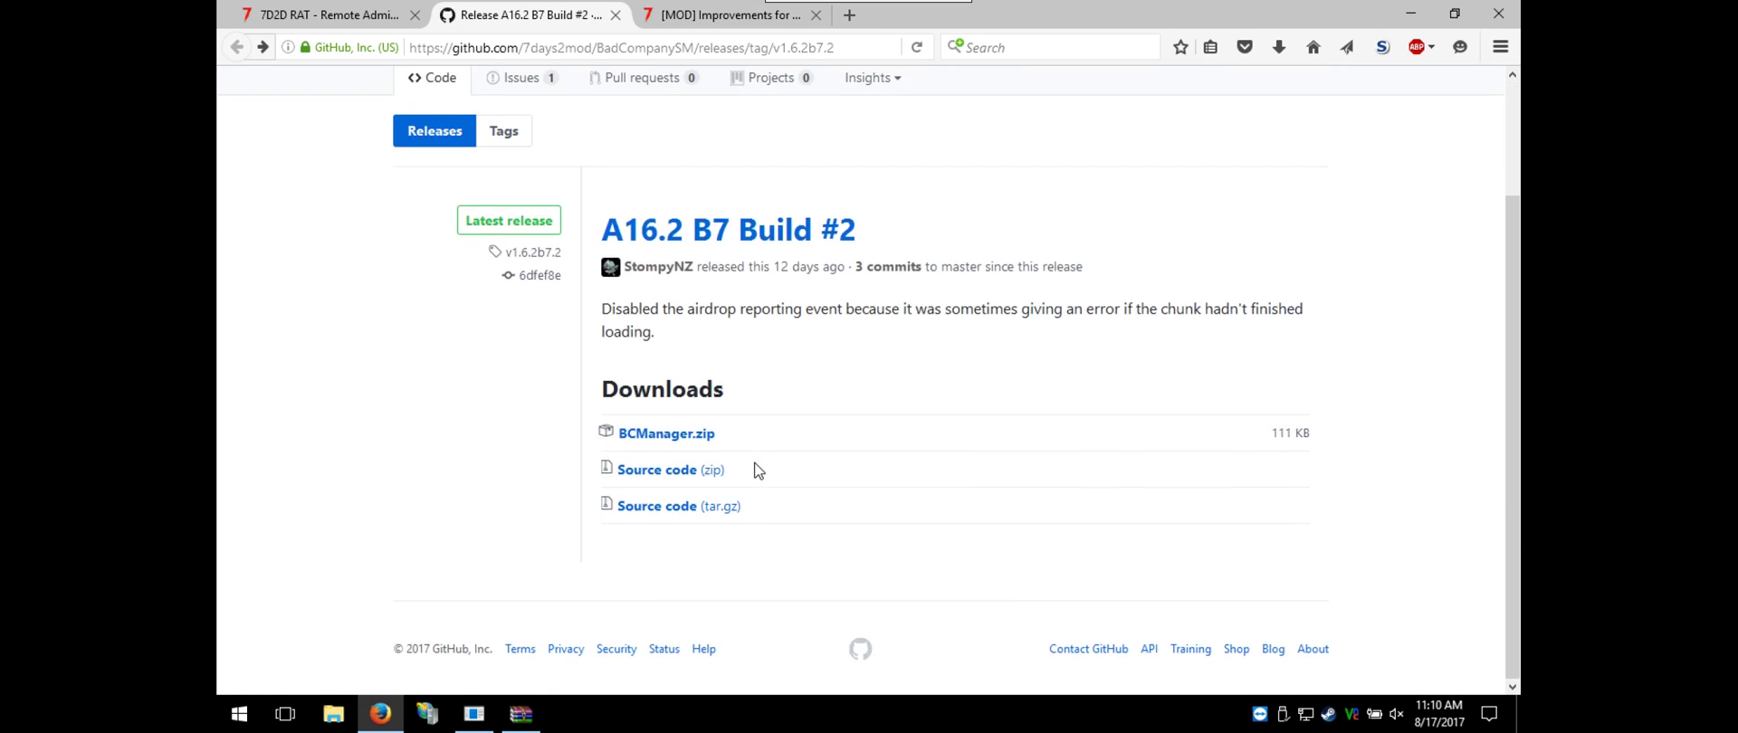
right_click(667, 442)
click(767, 558)
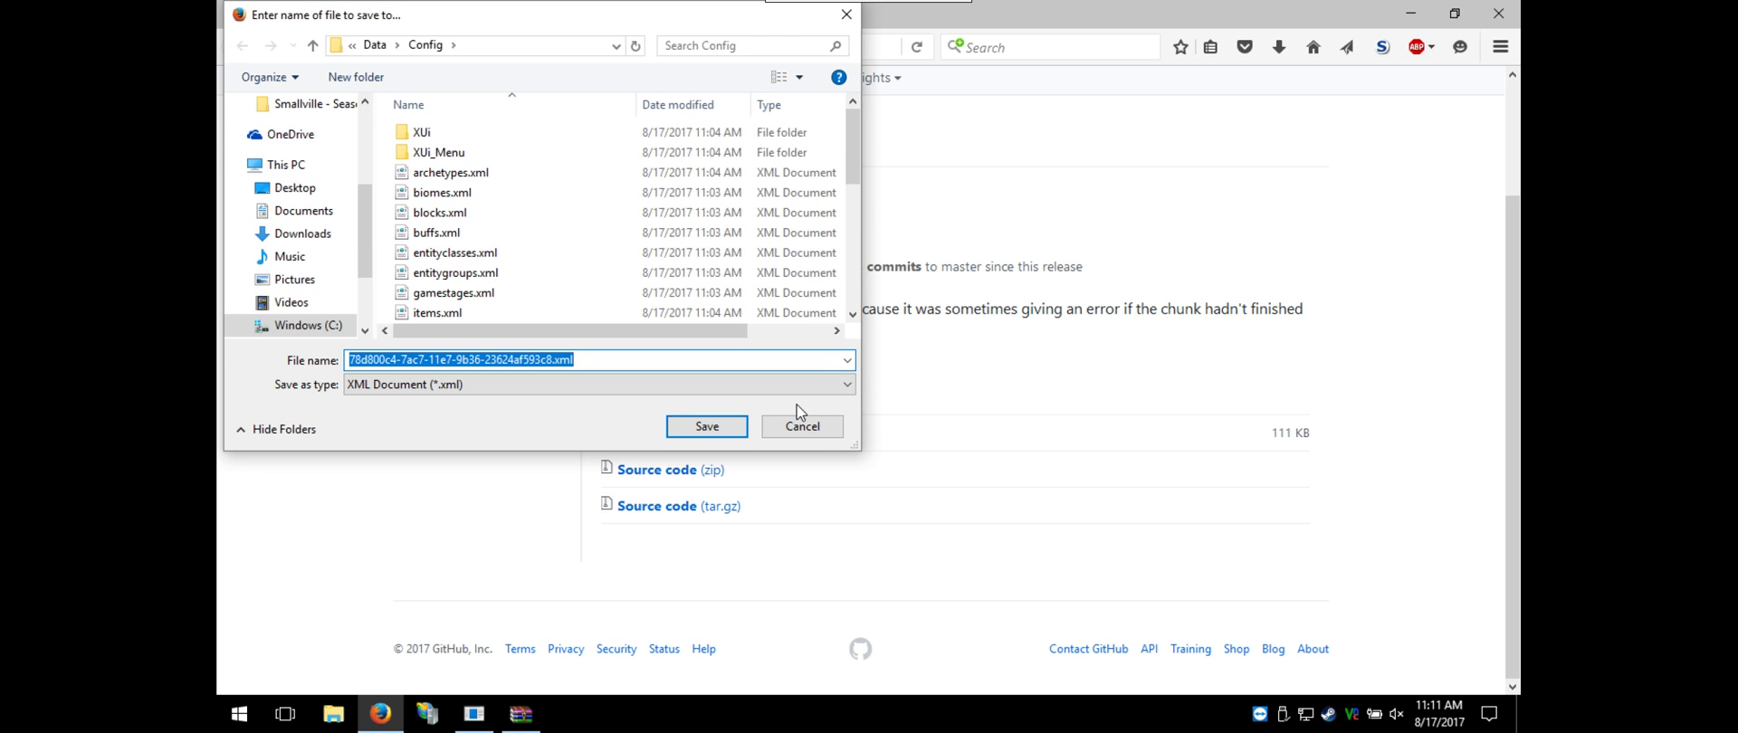
click(810, 430)
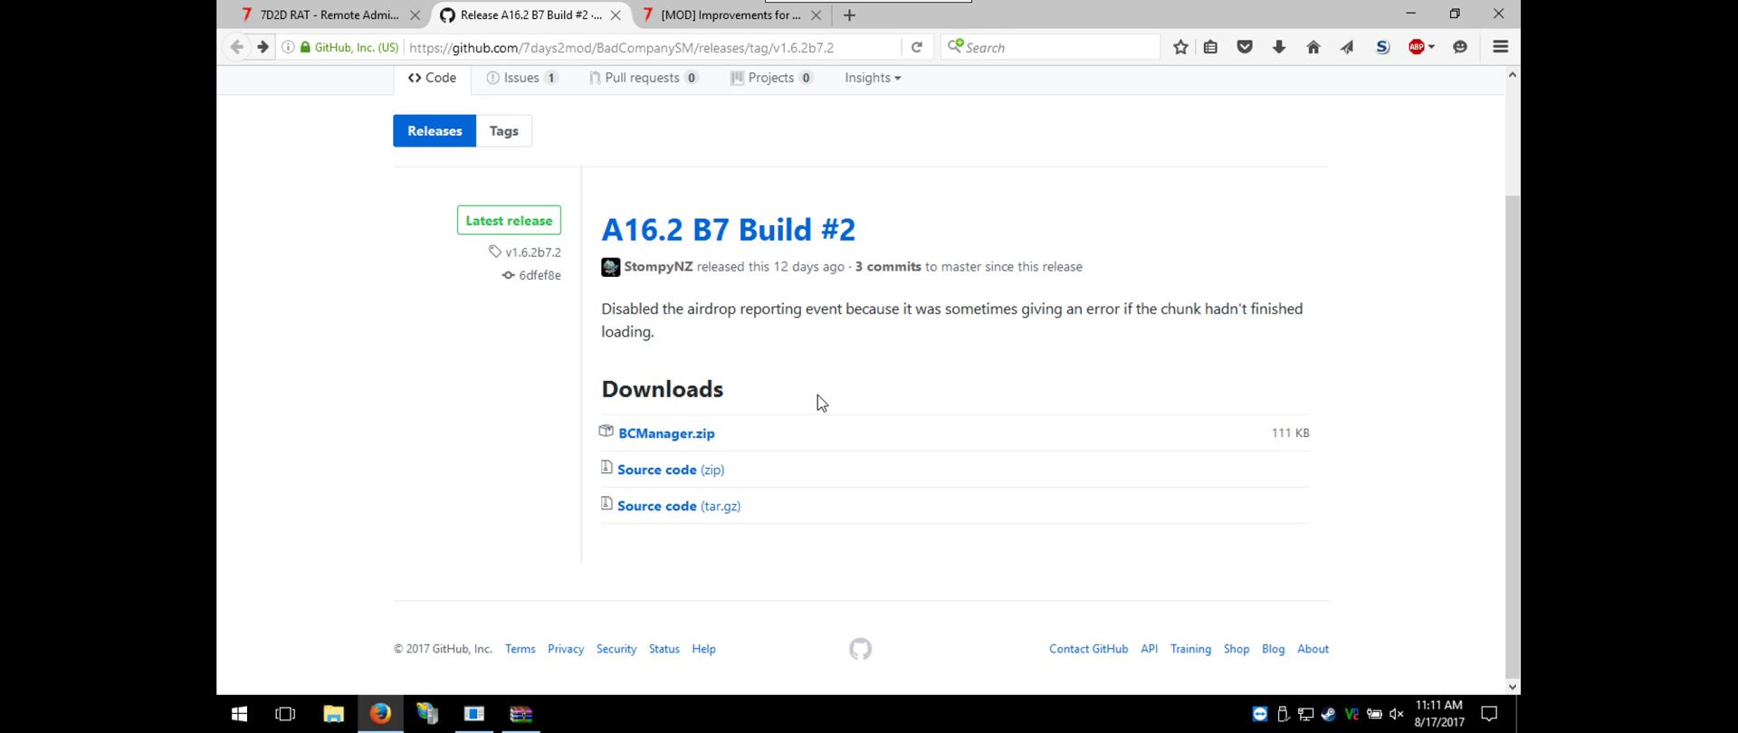
Follow the A16.2 B7 Build #2 release link and check the NoScript permissions for github.com
scroll(821, 403, up, 3)
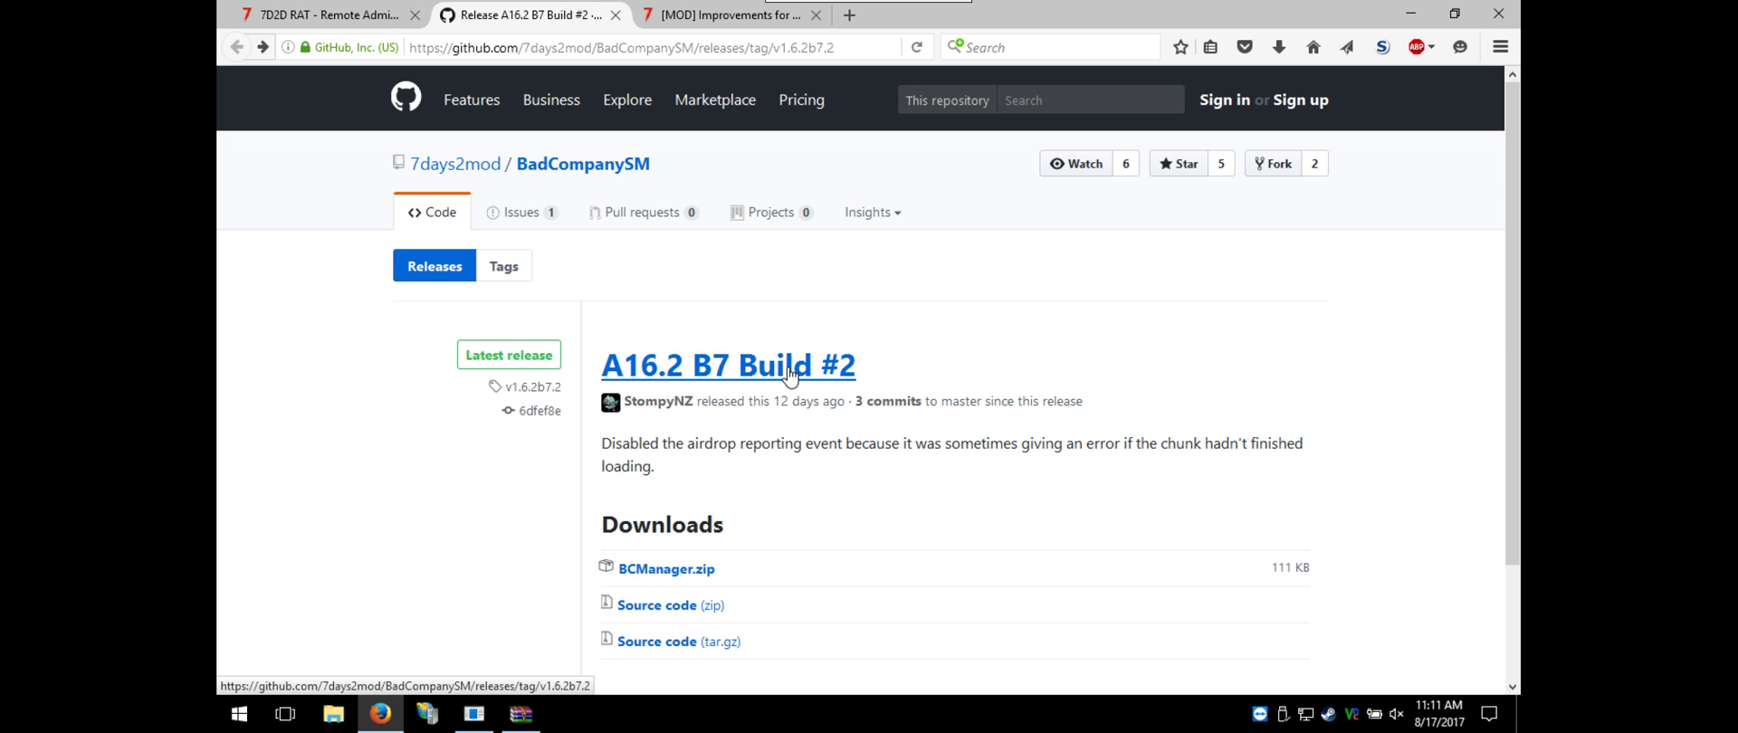
click(787, 369)
scroll(688, 511, down, 3)
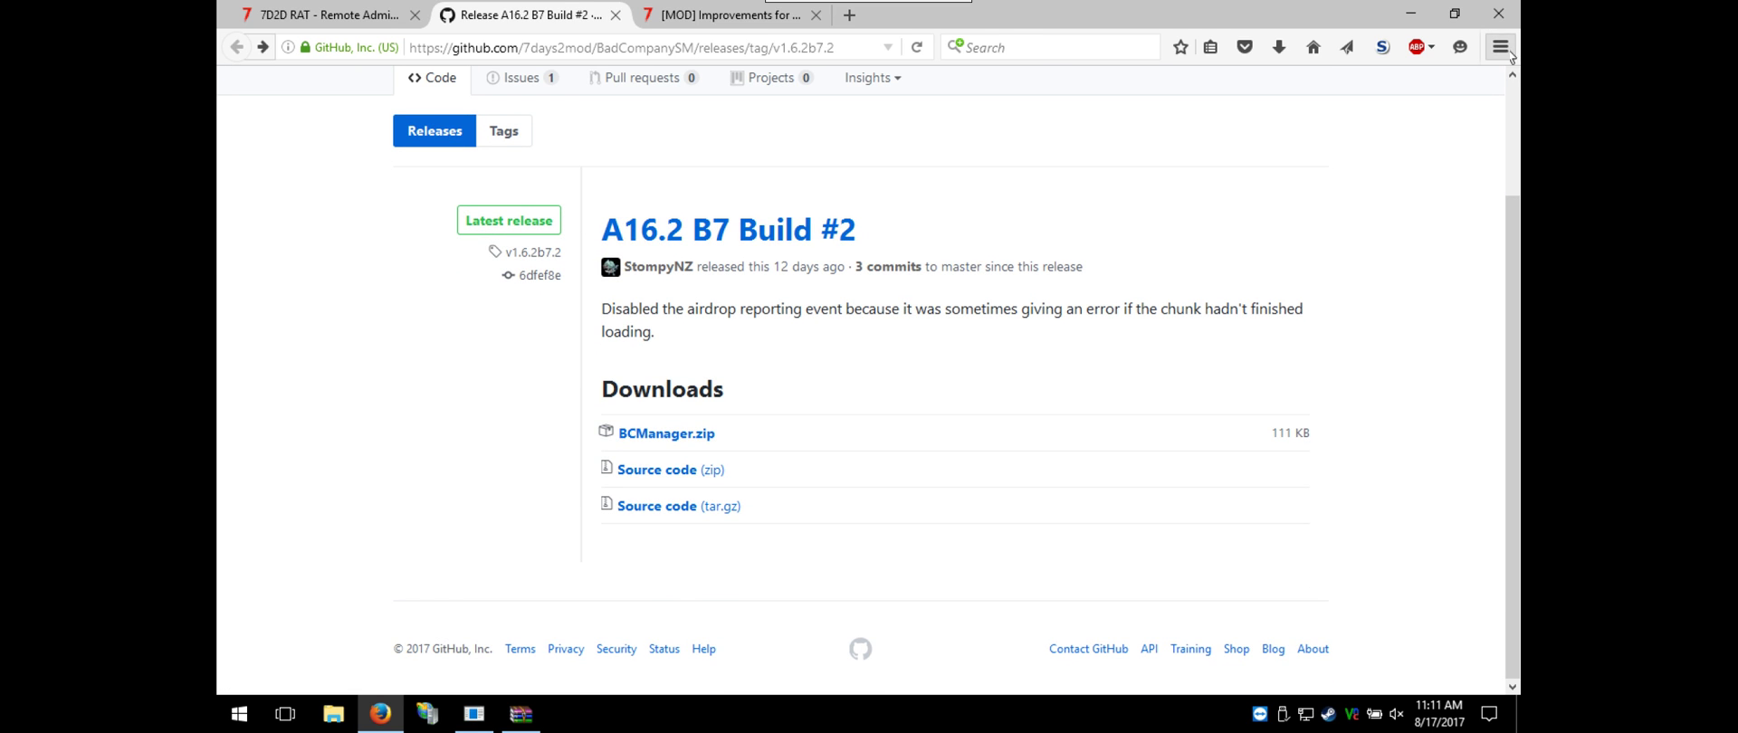
click(1382, 49)
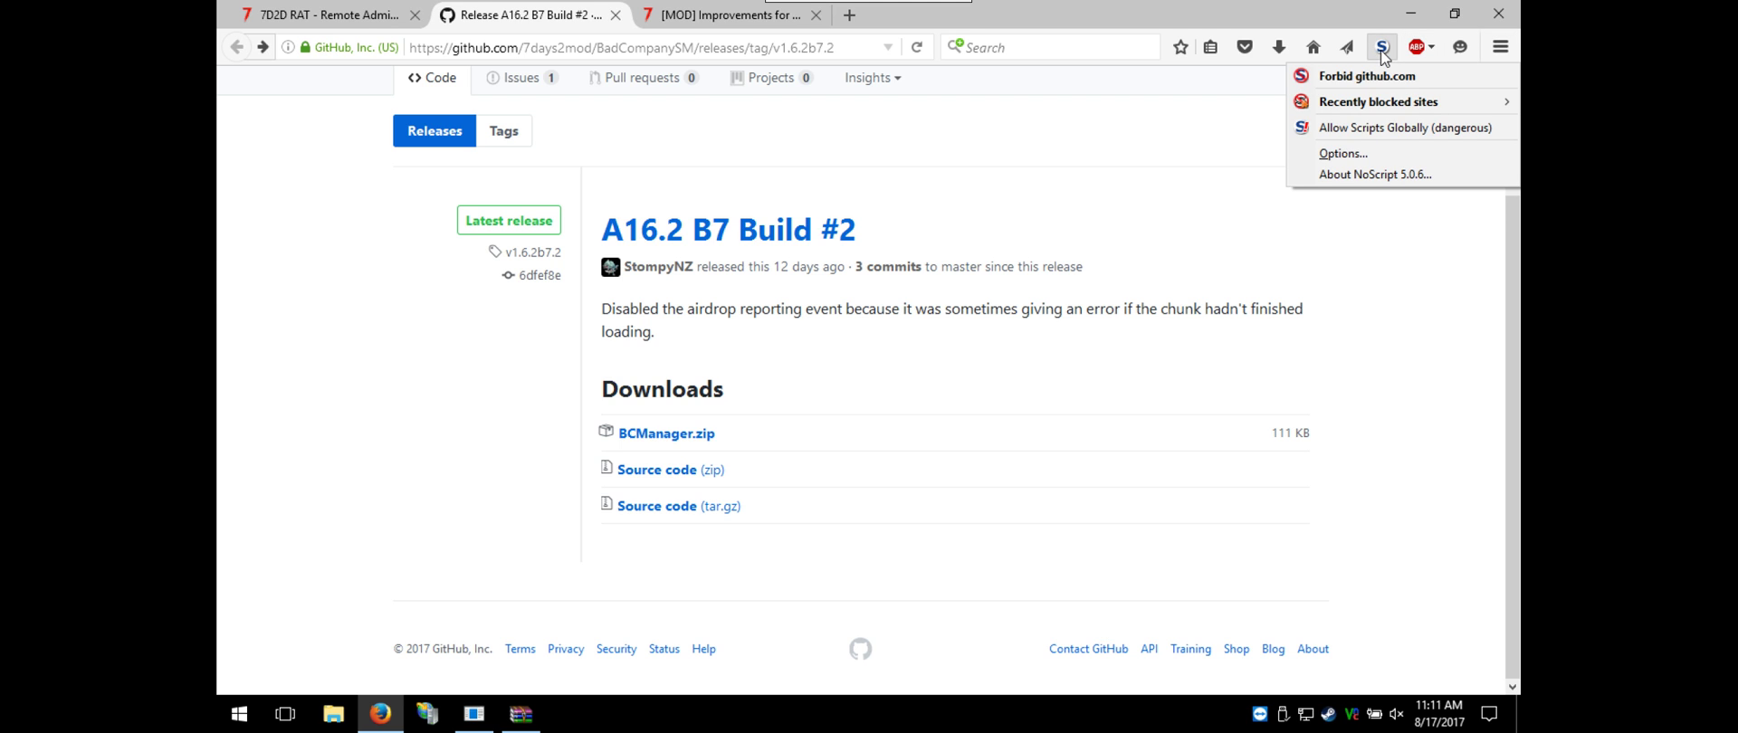
click(952, 435)
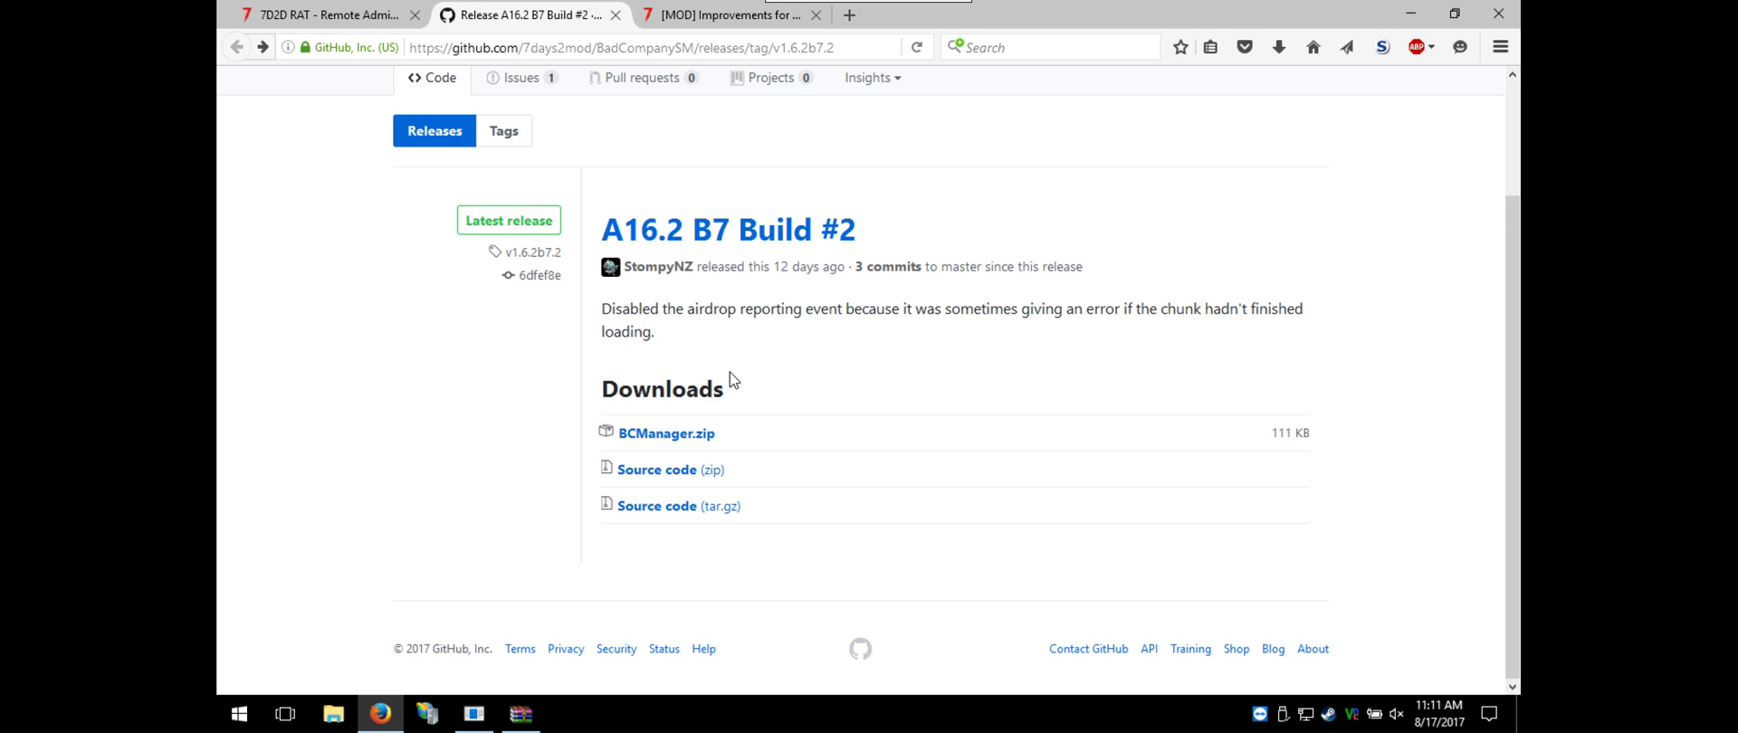
Go to the Improvements for the dedicated server thread and open its link to the Server fixes wiki page
click(715, 16)
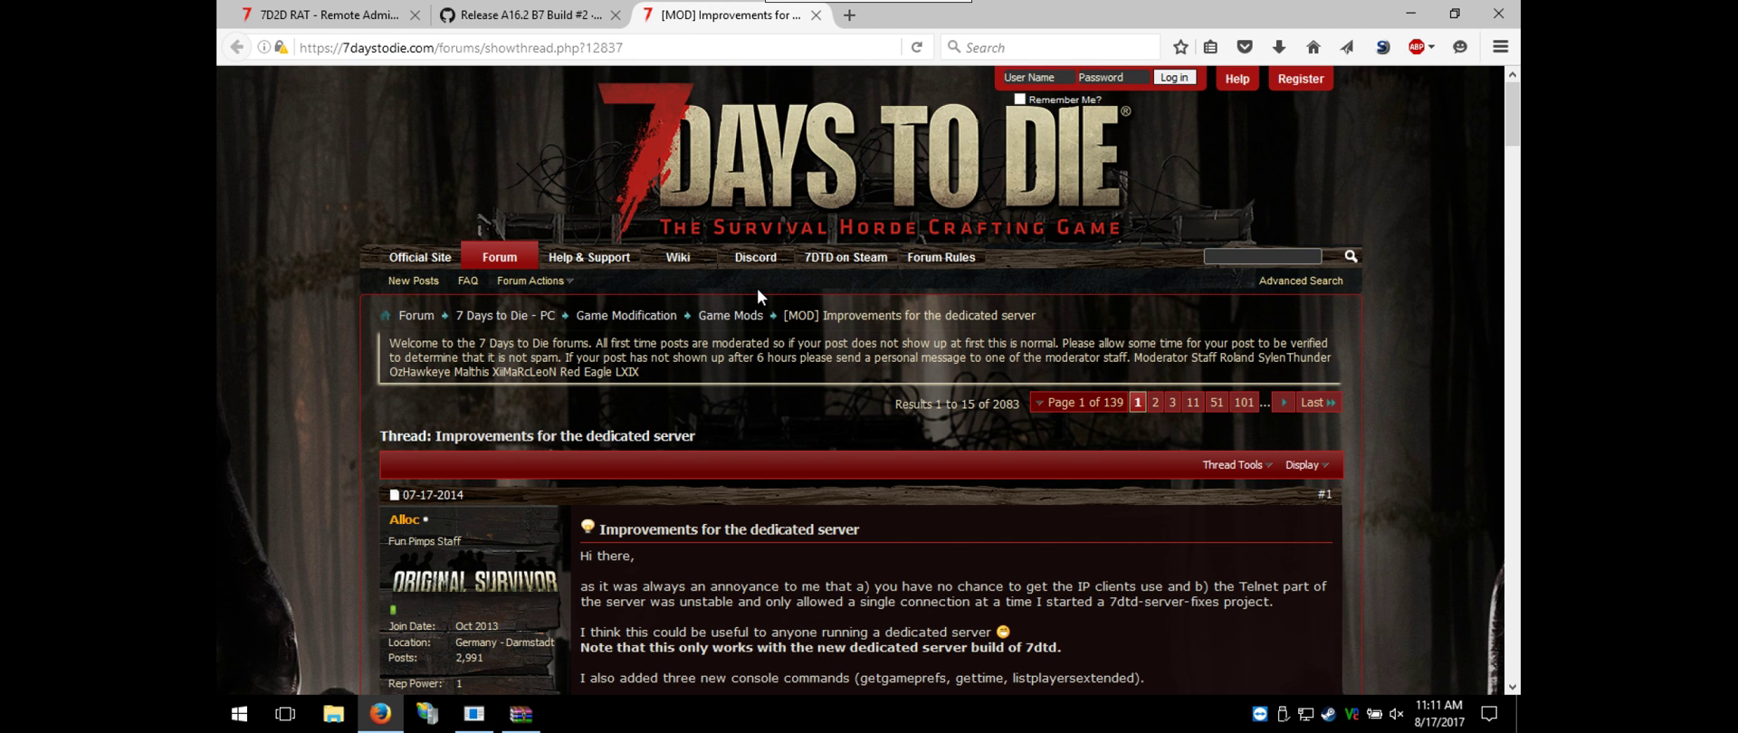
scroll(757, 286, down, 5)
click(753, 327)
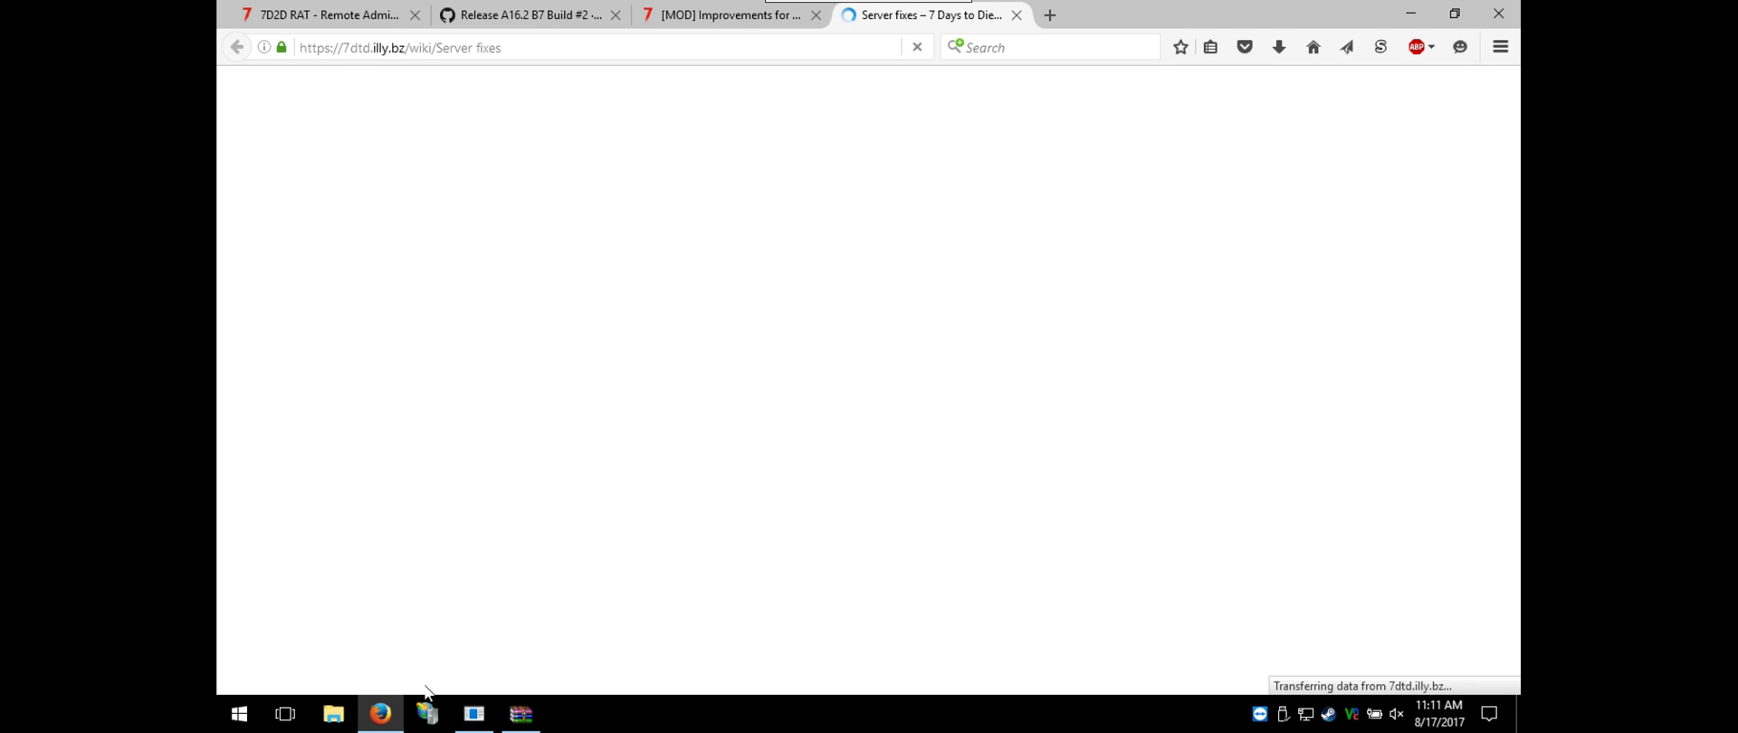
Open File Explorer at c:\Program Files (x86)\Steam\steamapps\common
key(super+e)
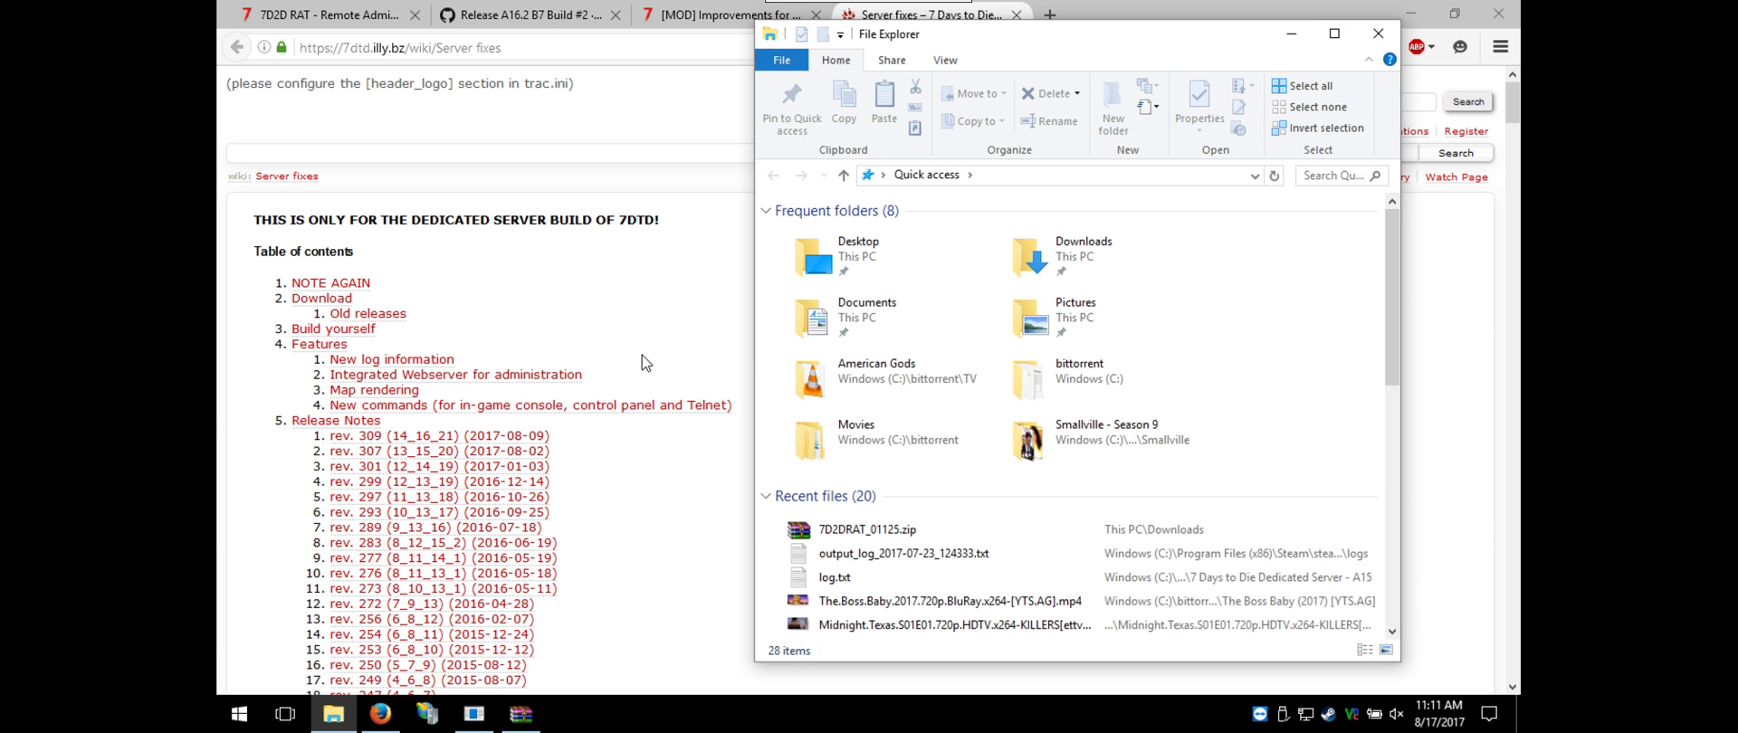
click(1075, 172)
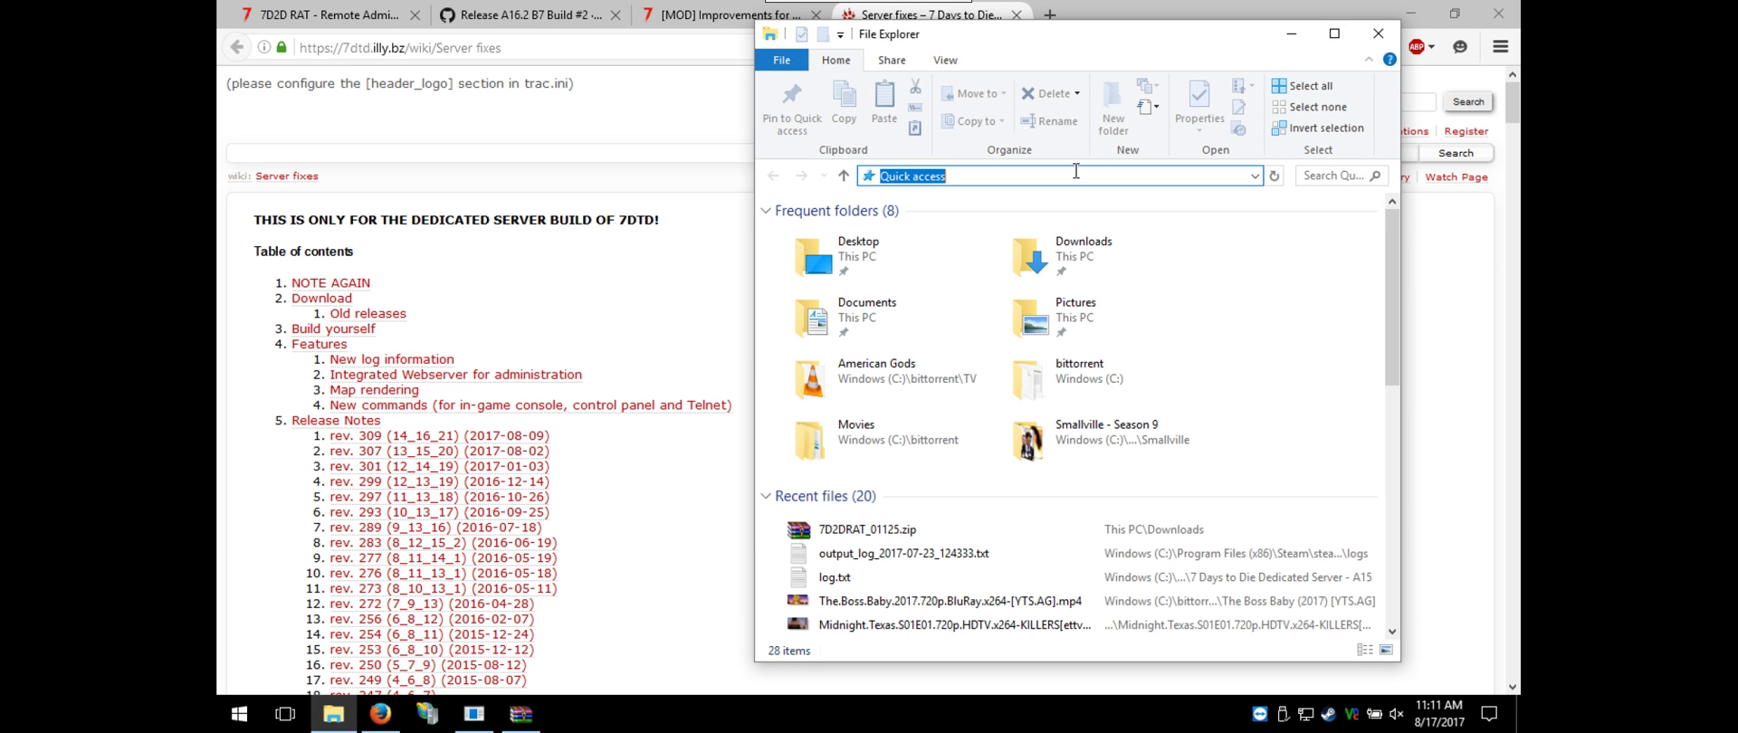
text(c:\pro)
key(Down)
key(Down)
text(\Steam\stea)
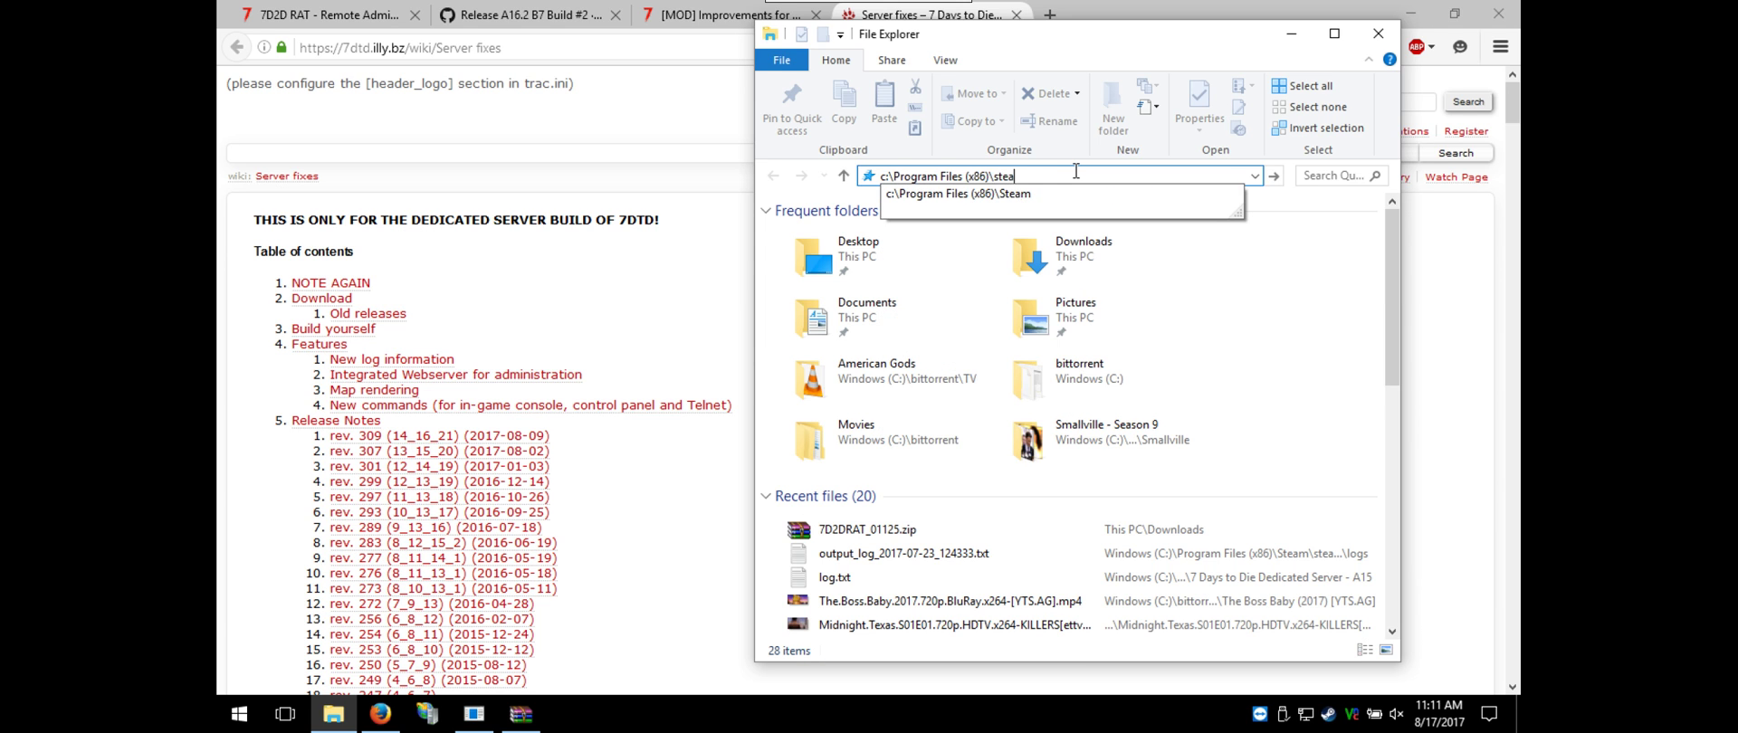
key(Down)
key(Down)
key(Down)
key(Down)
key(Down)
key(Down)
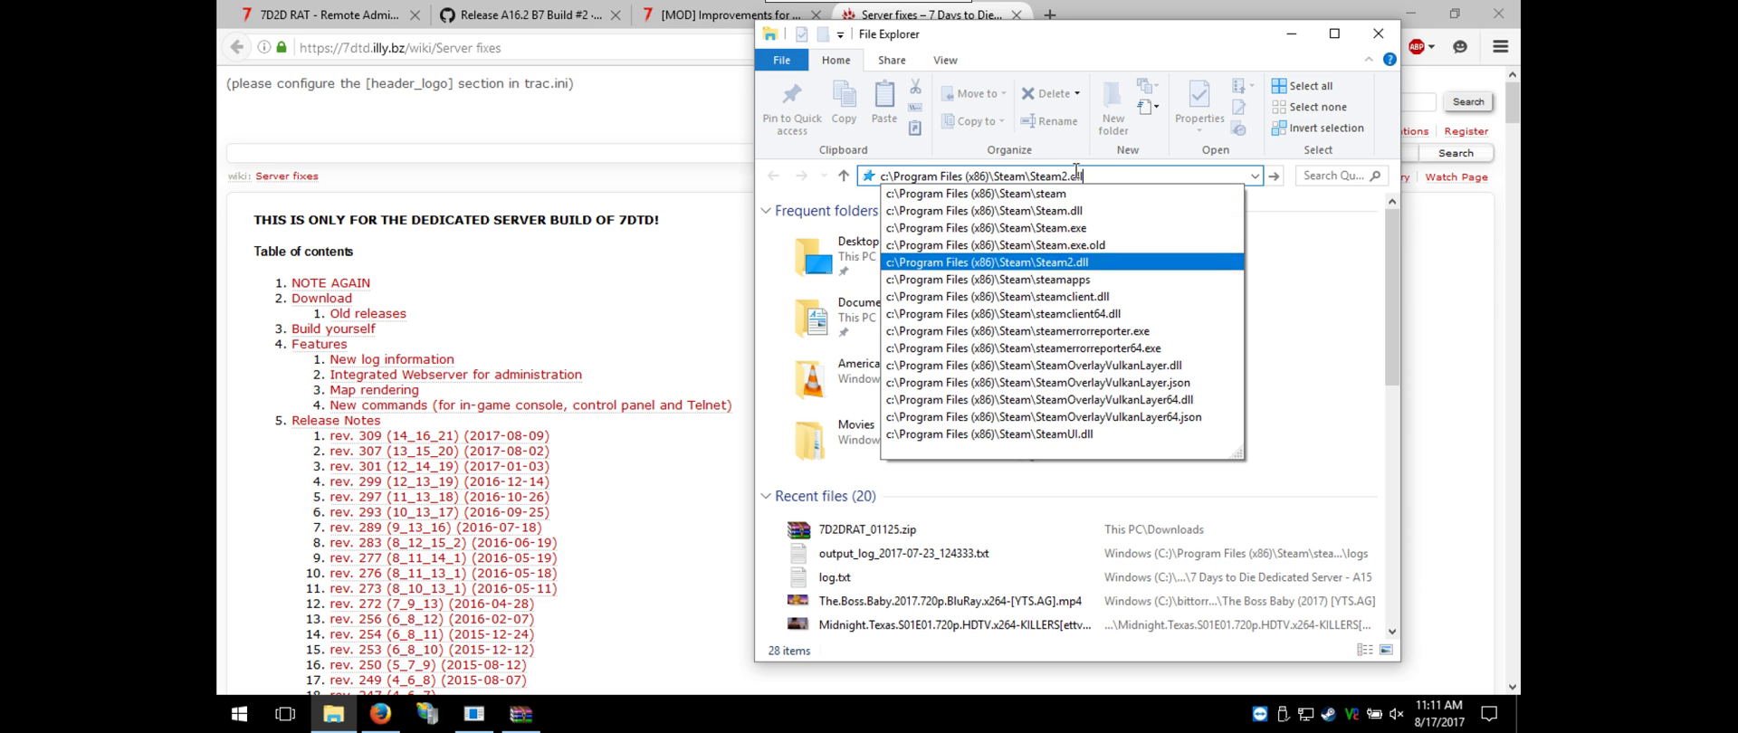
text(\c)
key(Down)
key(Return)
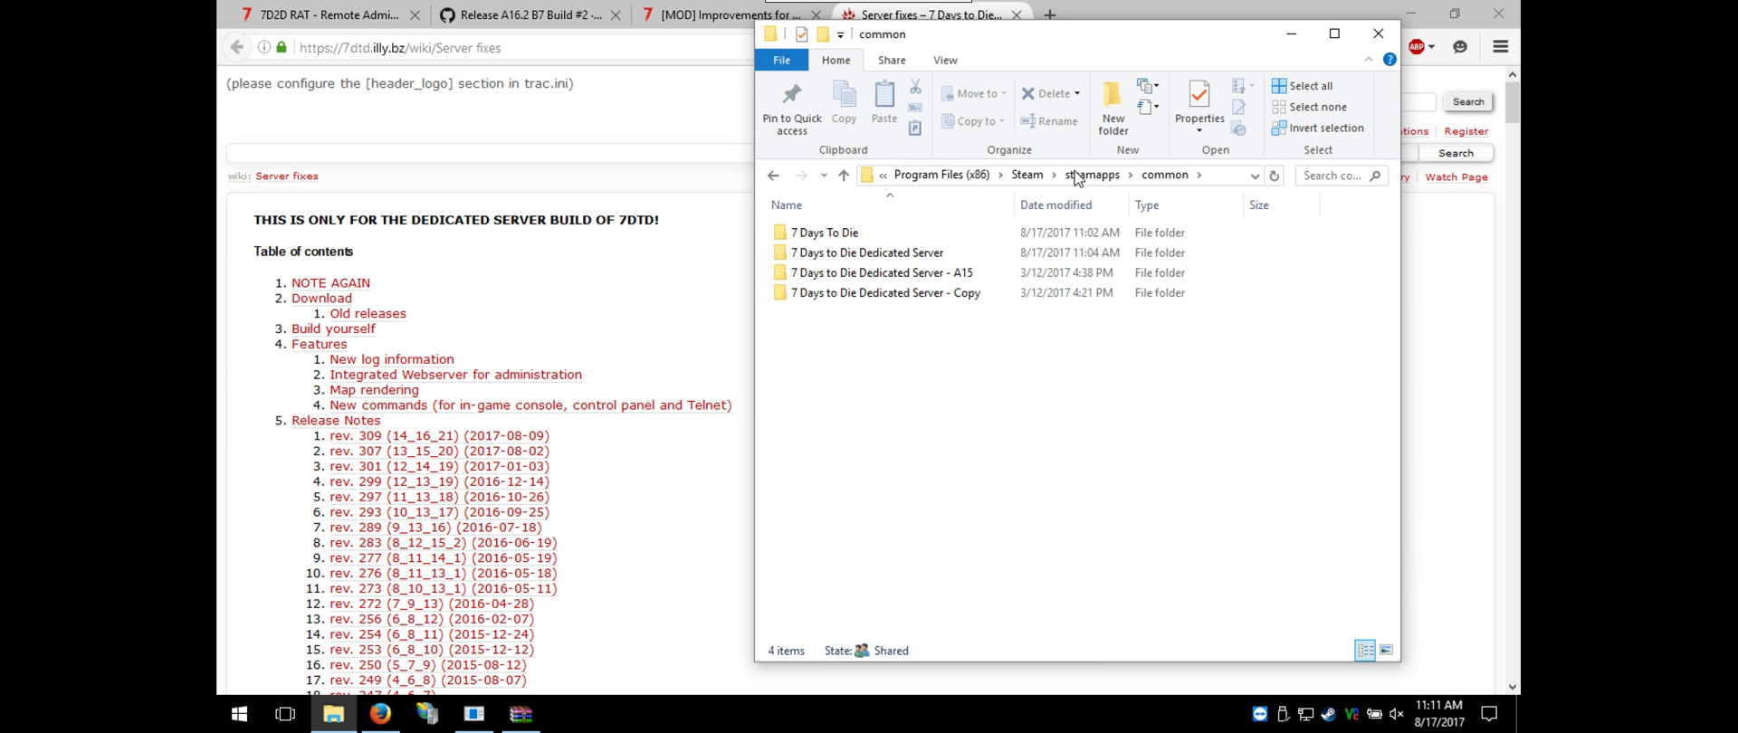
Open the 7 Days to Die Dedicated Server folder, look inside its Data subfolder and return to the server folder
click(935, 256)
double_click(935, 257)
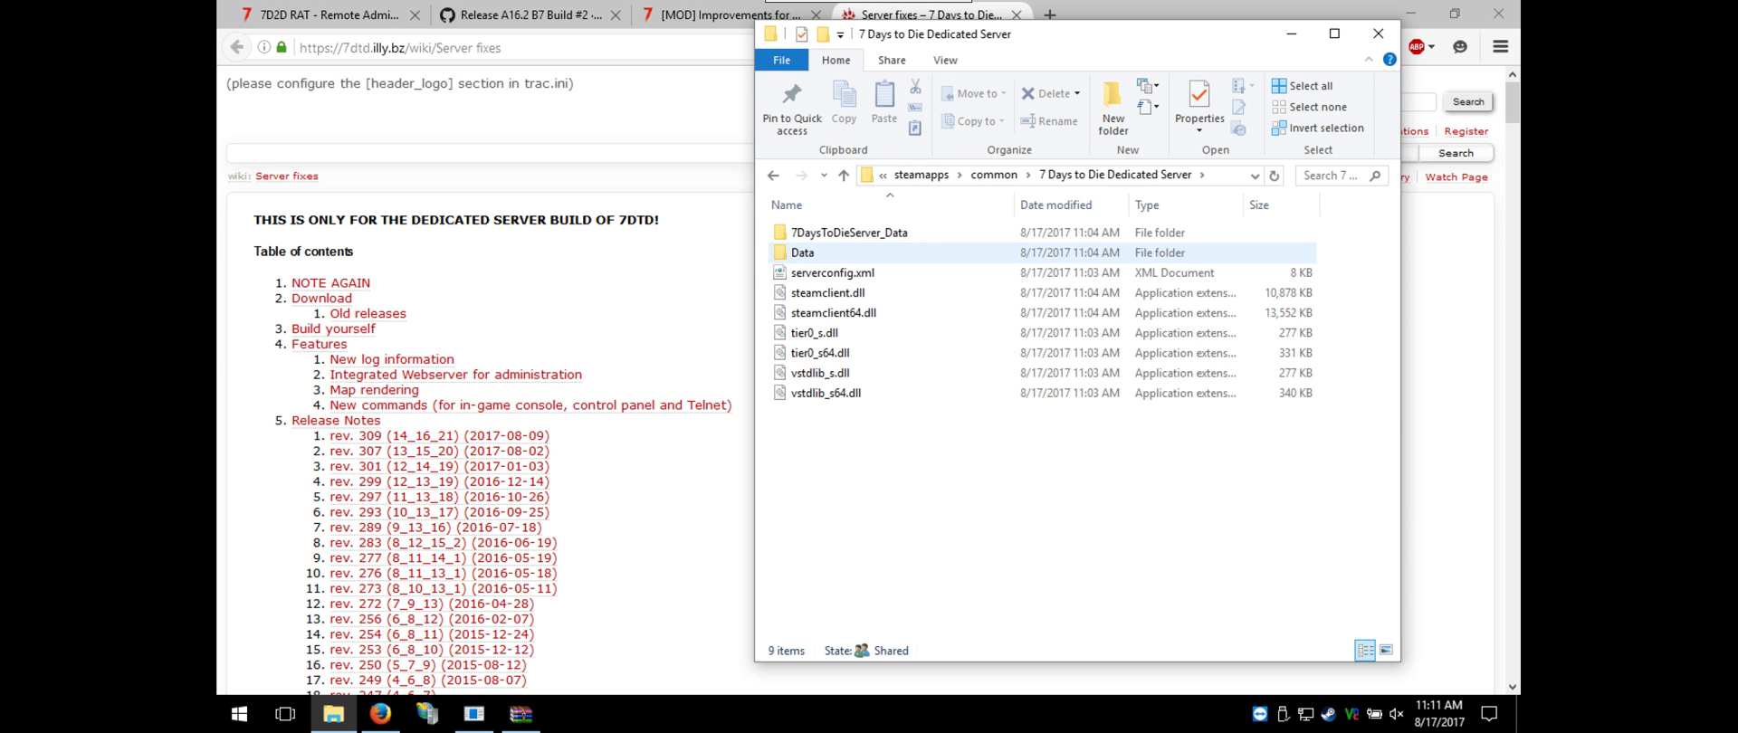
double_click(805, 254)
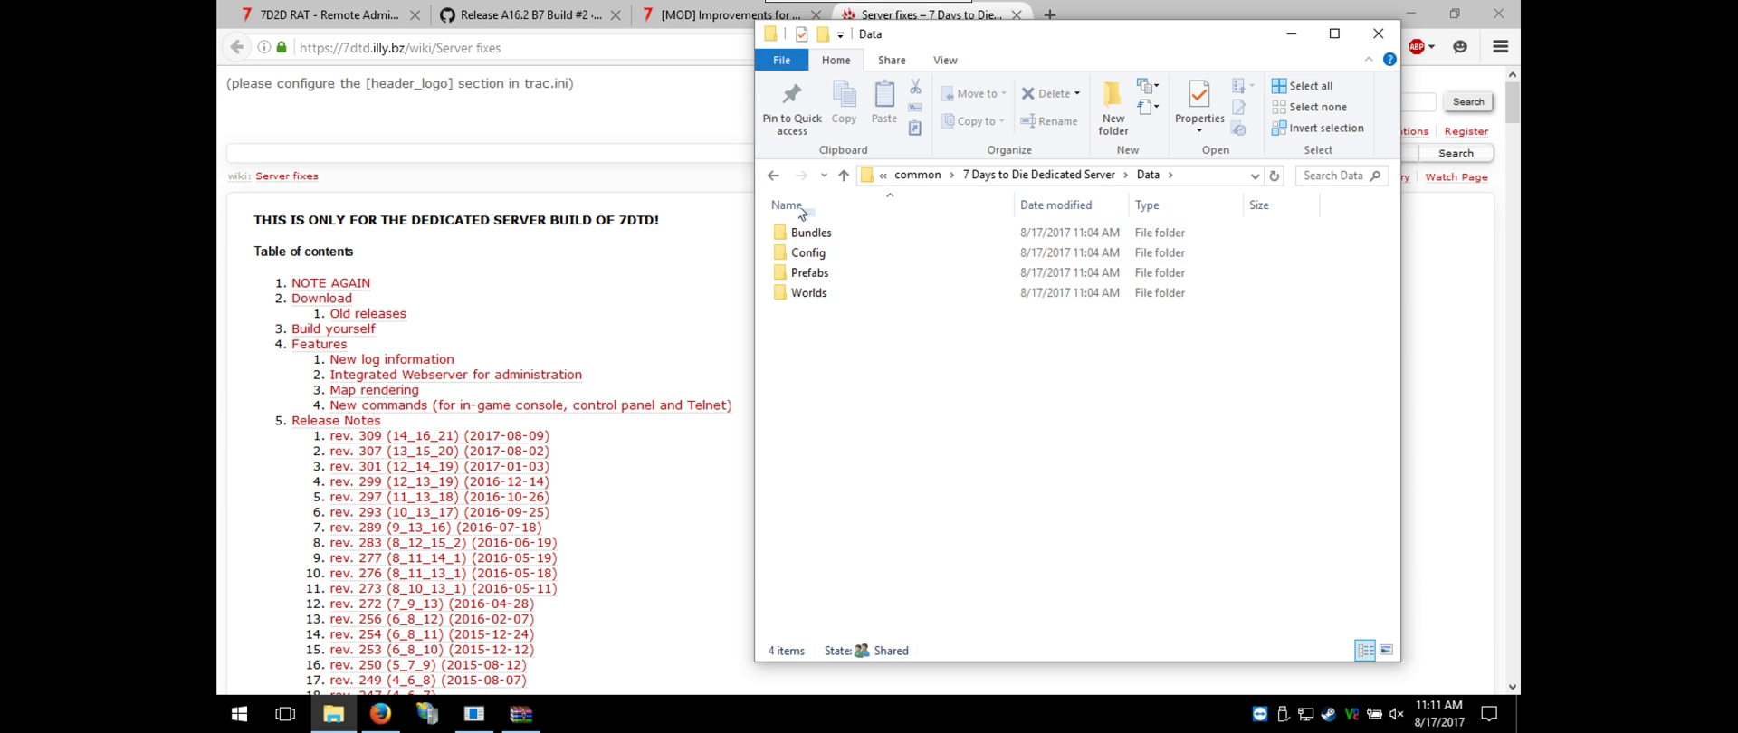
click(773, 177)
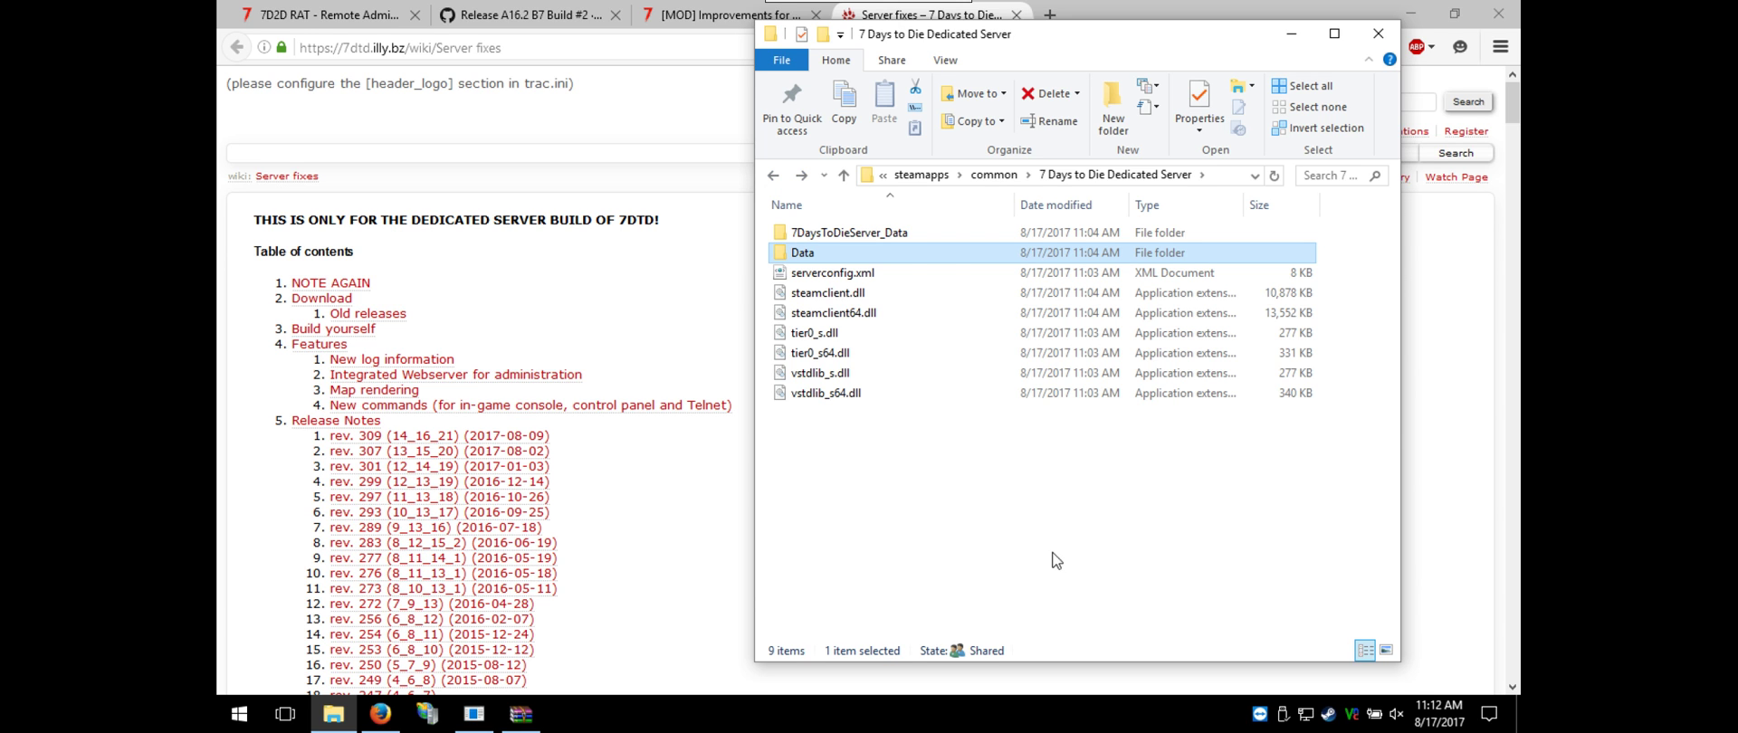
Switch to Steam and verify the integrity of the 7 Days to Die Dedicated Server tool files from its properties
double_click(1328, 715)
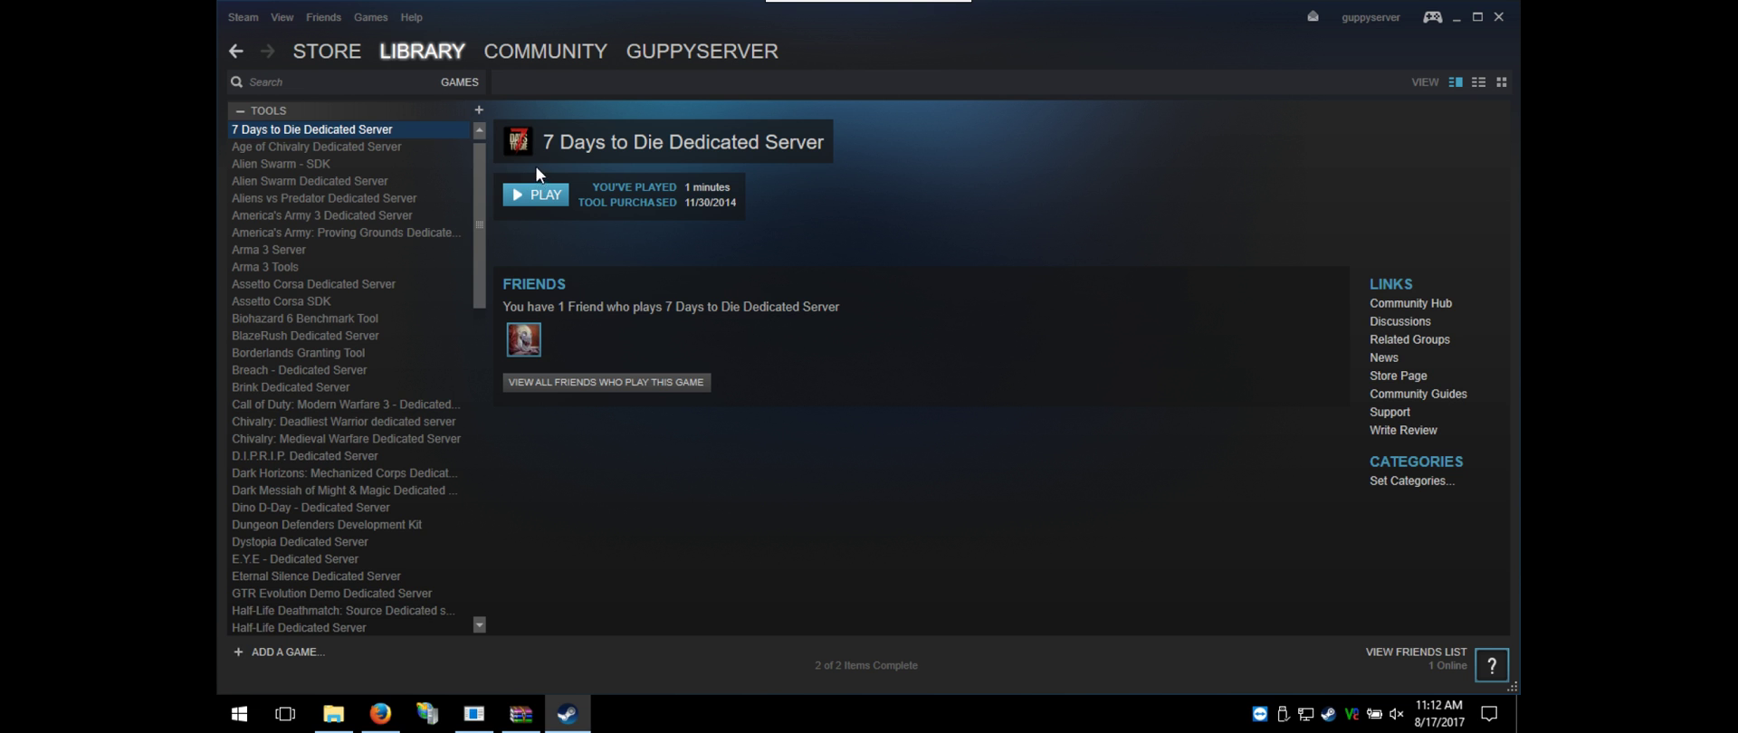
right_click(292, 127)
click(344, 314)
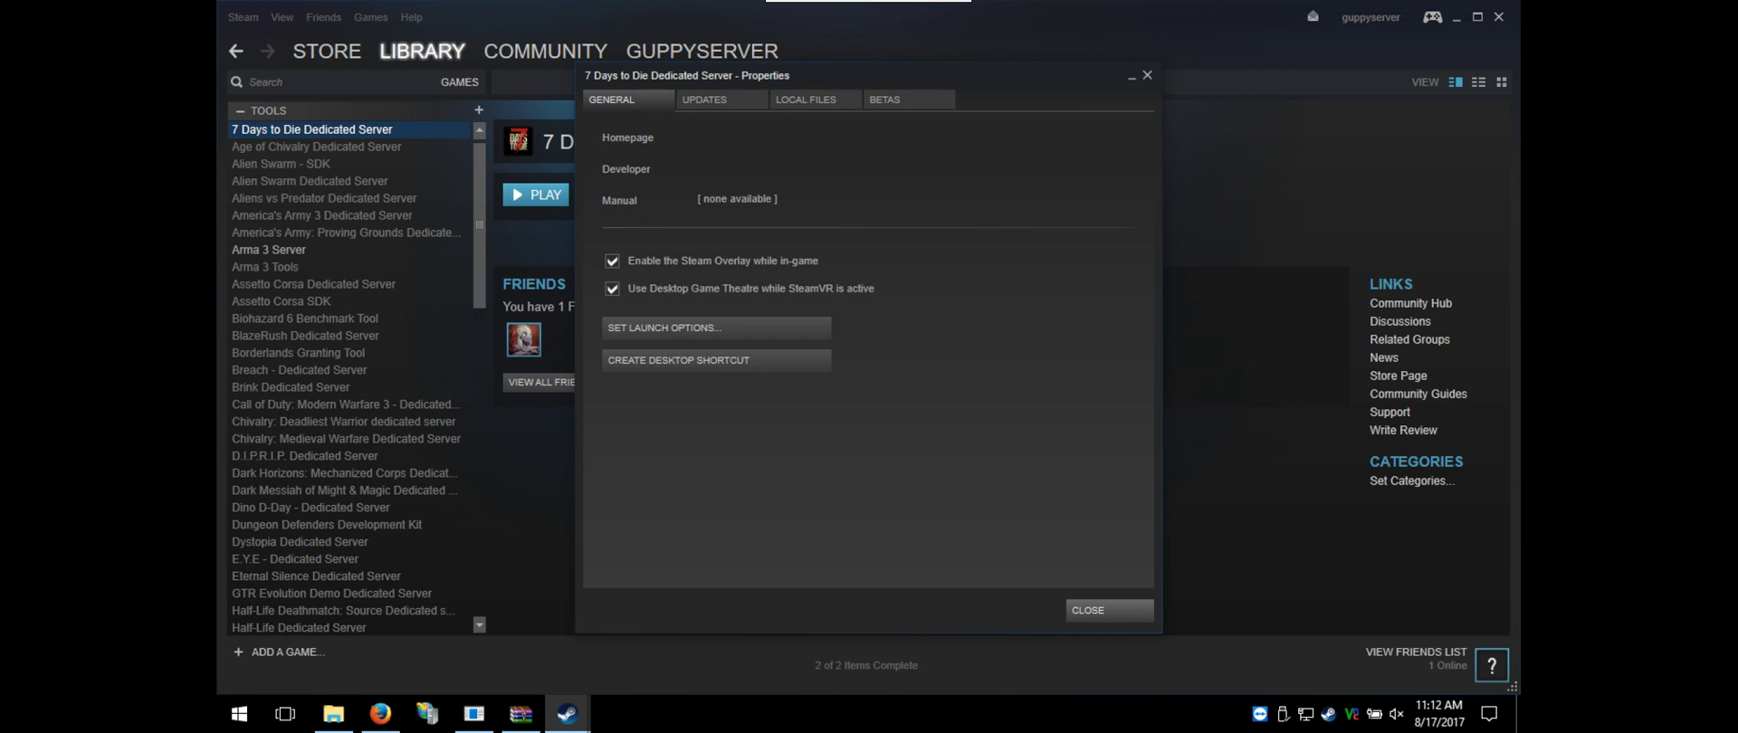
click(894, 100)
click(715, 99)
click(804, 99)
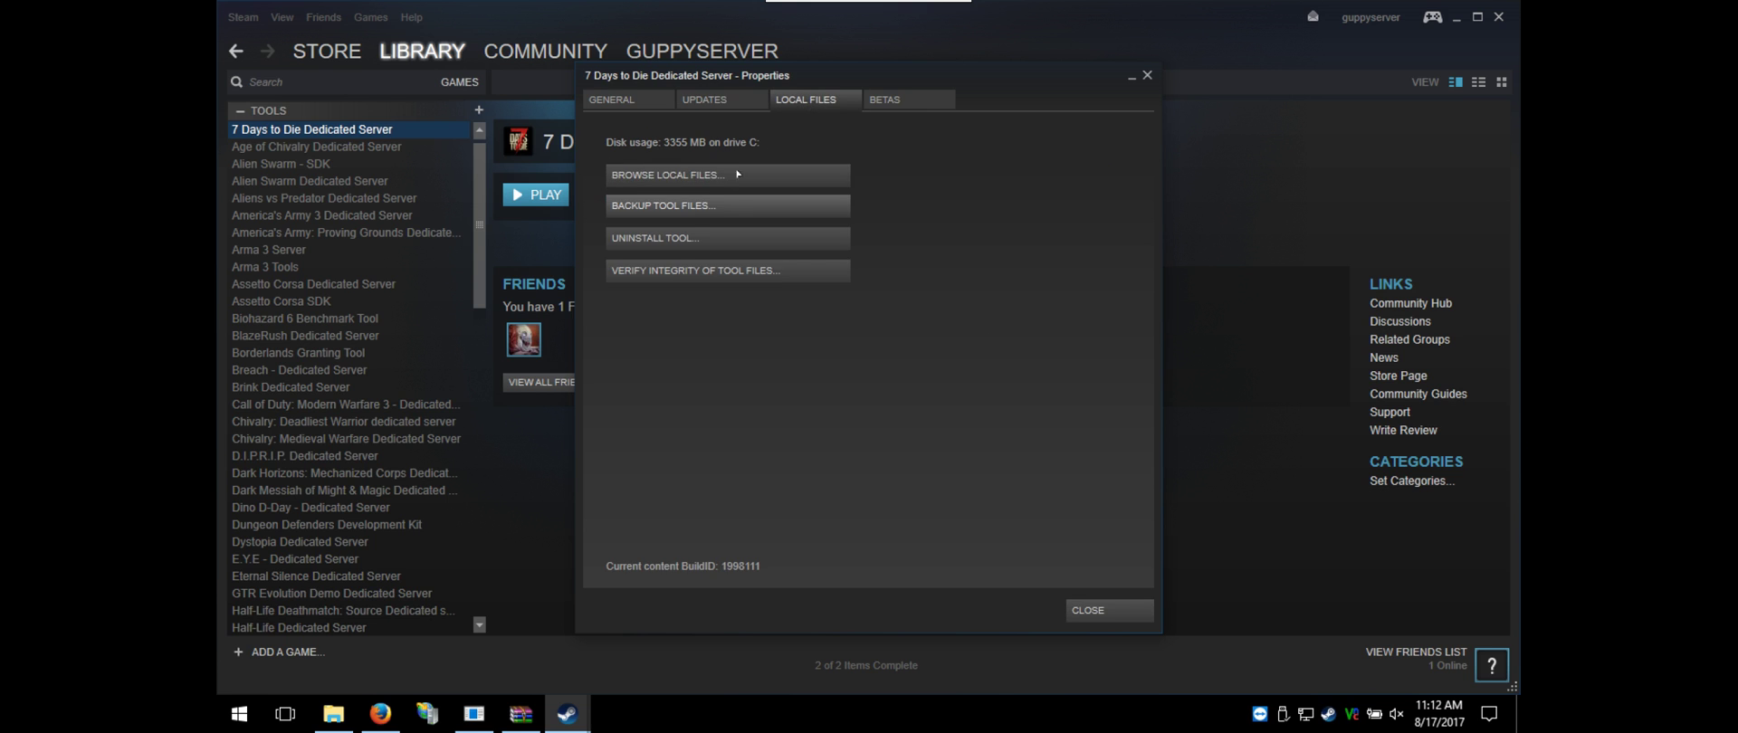
click(680, 268)
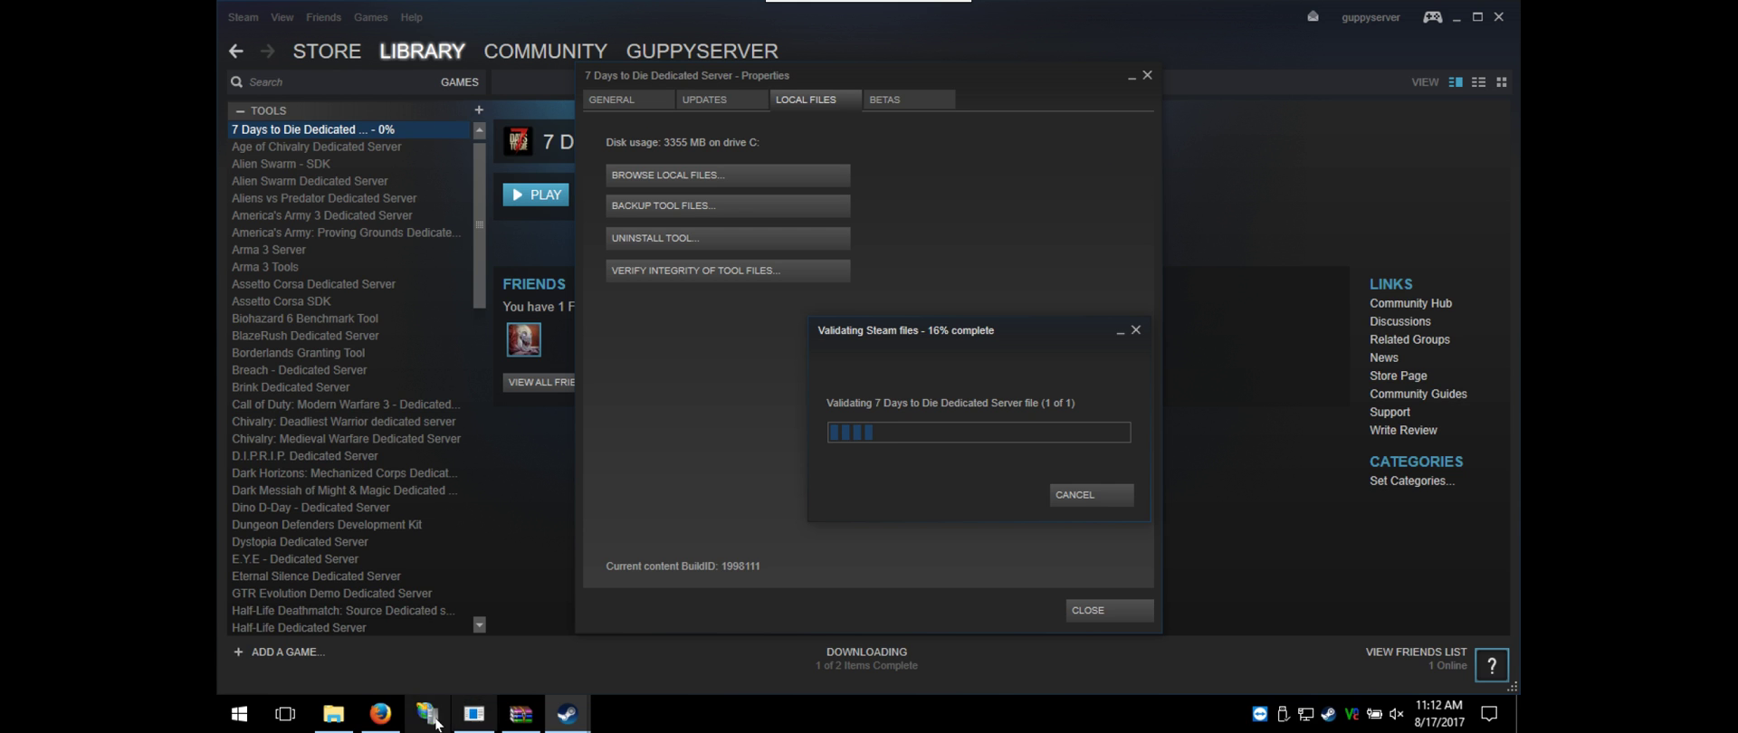
Return to File Explorer and check the files in the 7 Days to Die Dedicated Server folder
mouse_move(344, 725)
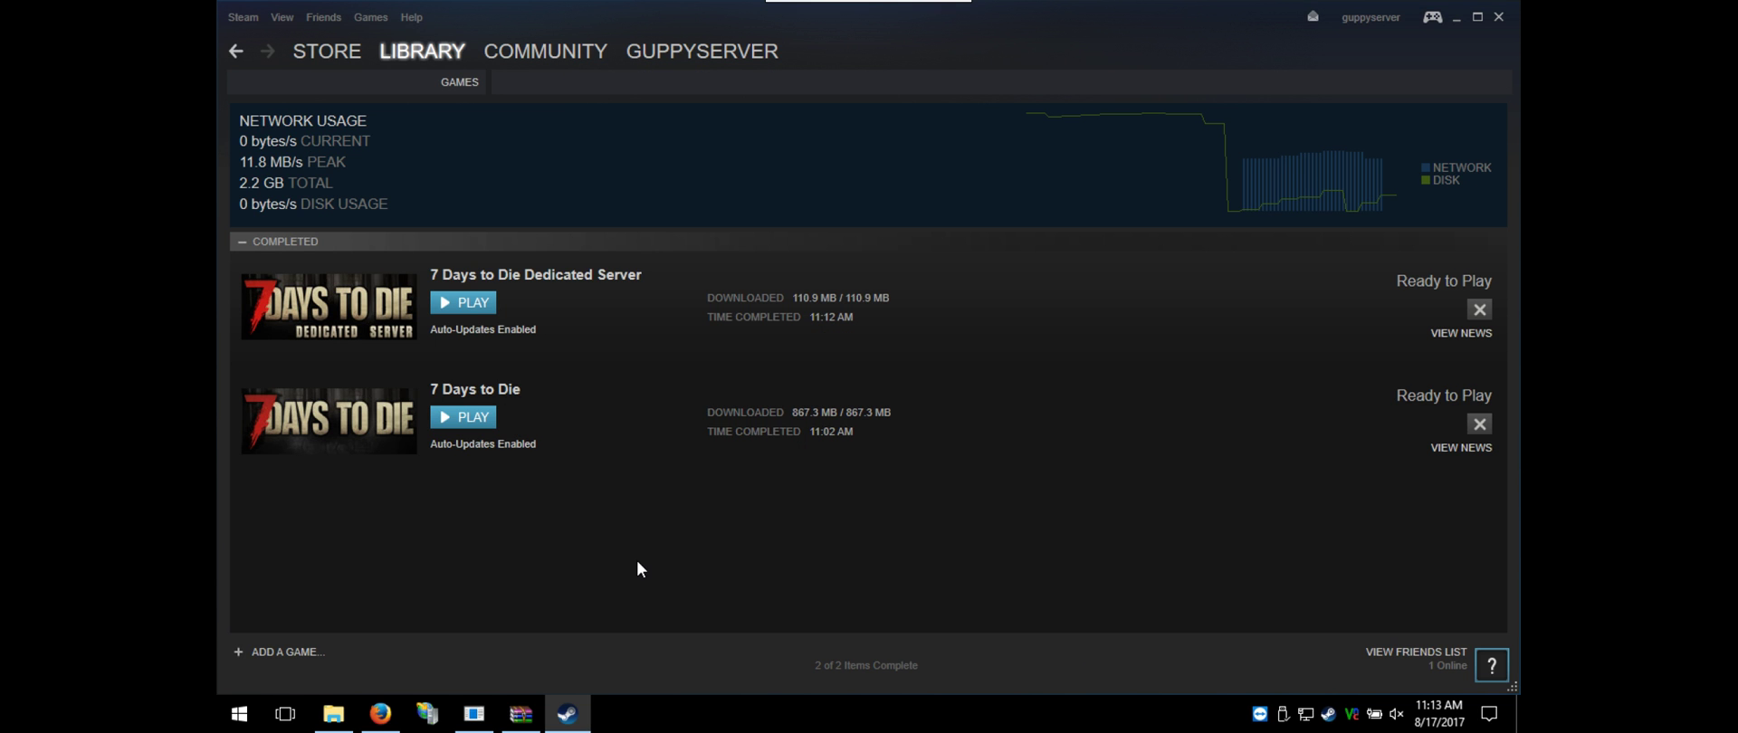
click(334, 713)
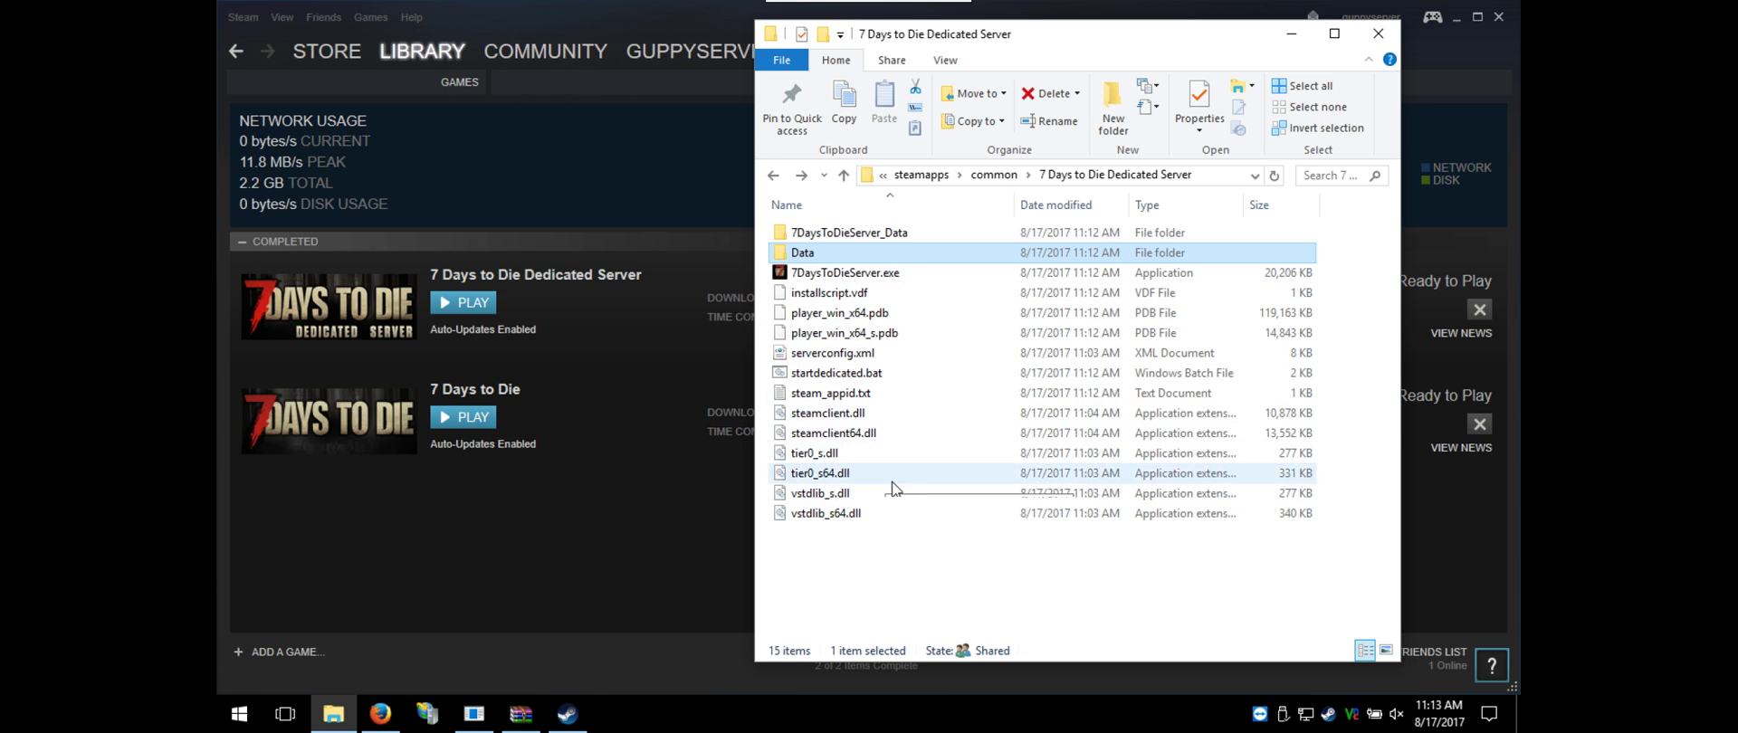
click(915, 578)
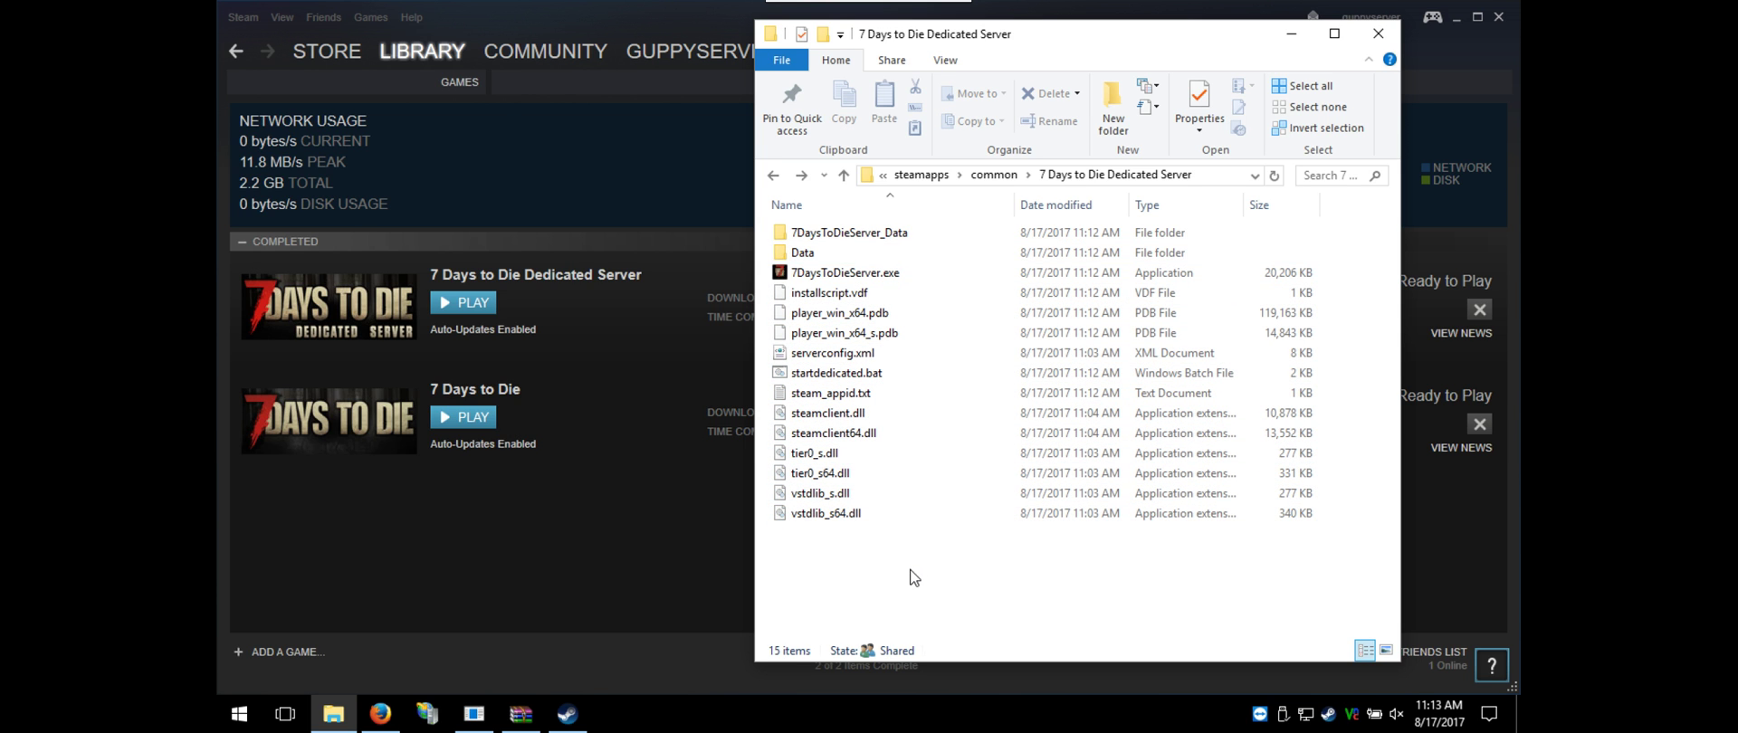
Switch to Firefox, save server_fixes.tar.gz from the Server fixes page's Download section, and open the downloaded archive in WinRAR
click(388, 722)
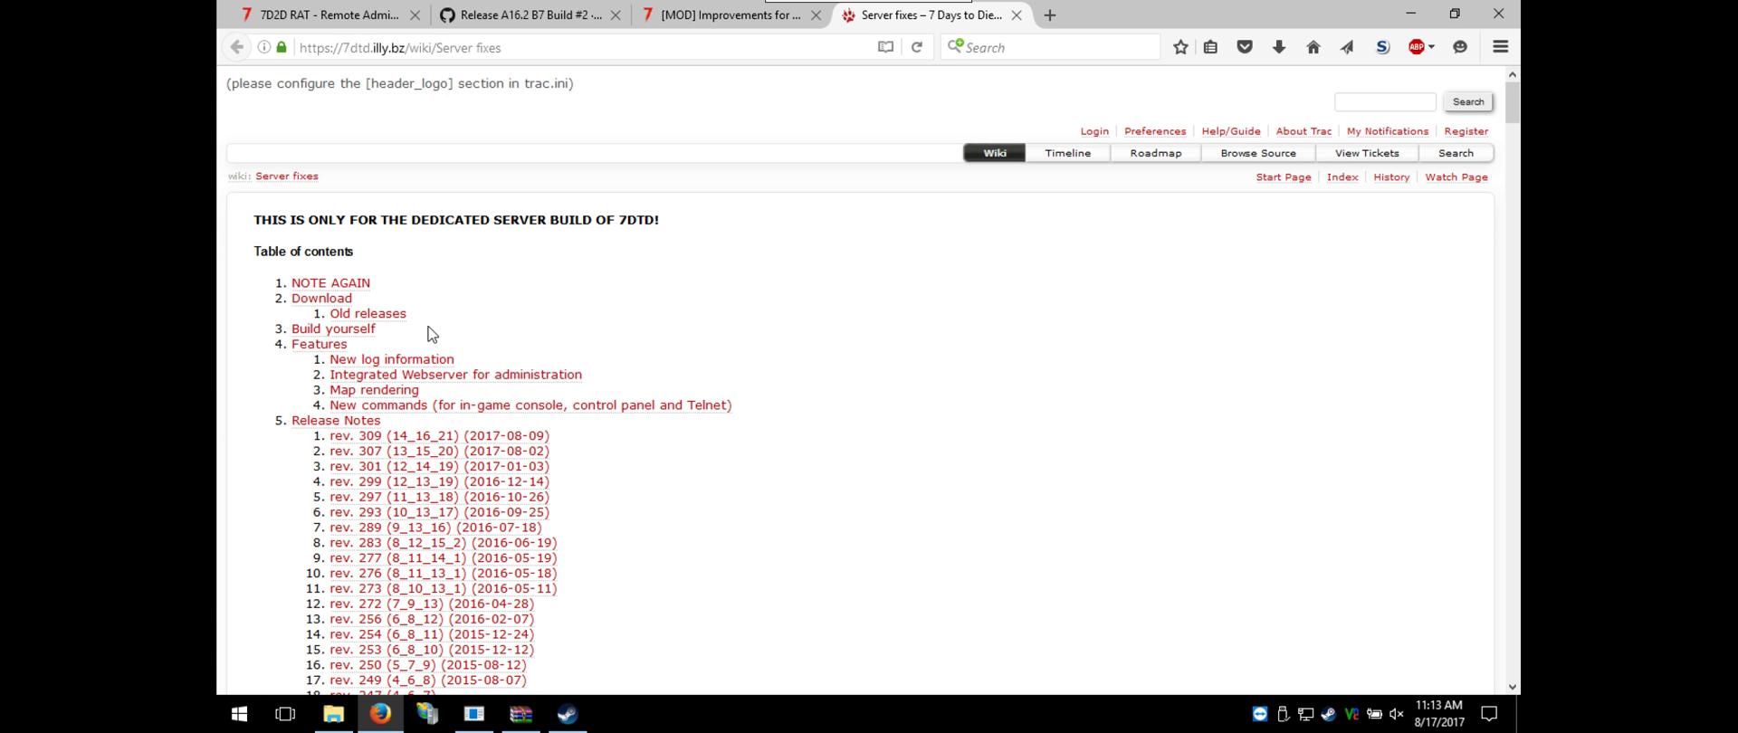
click(328, 299)
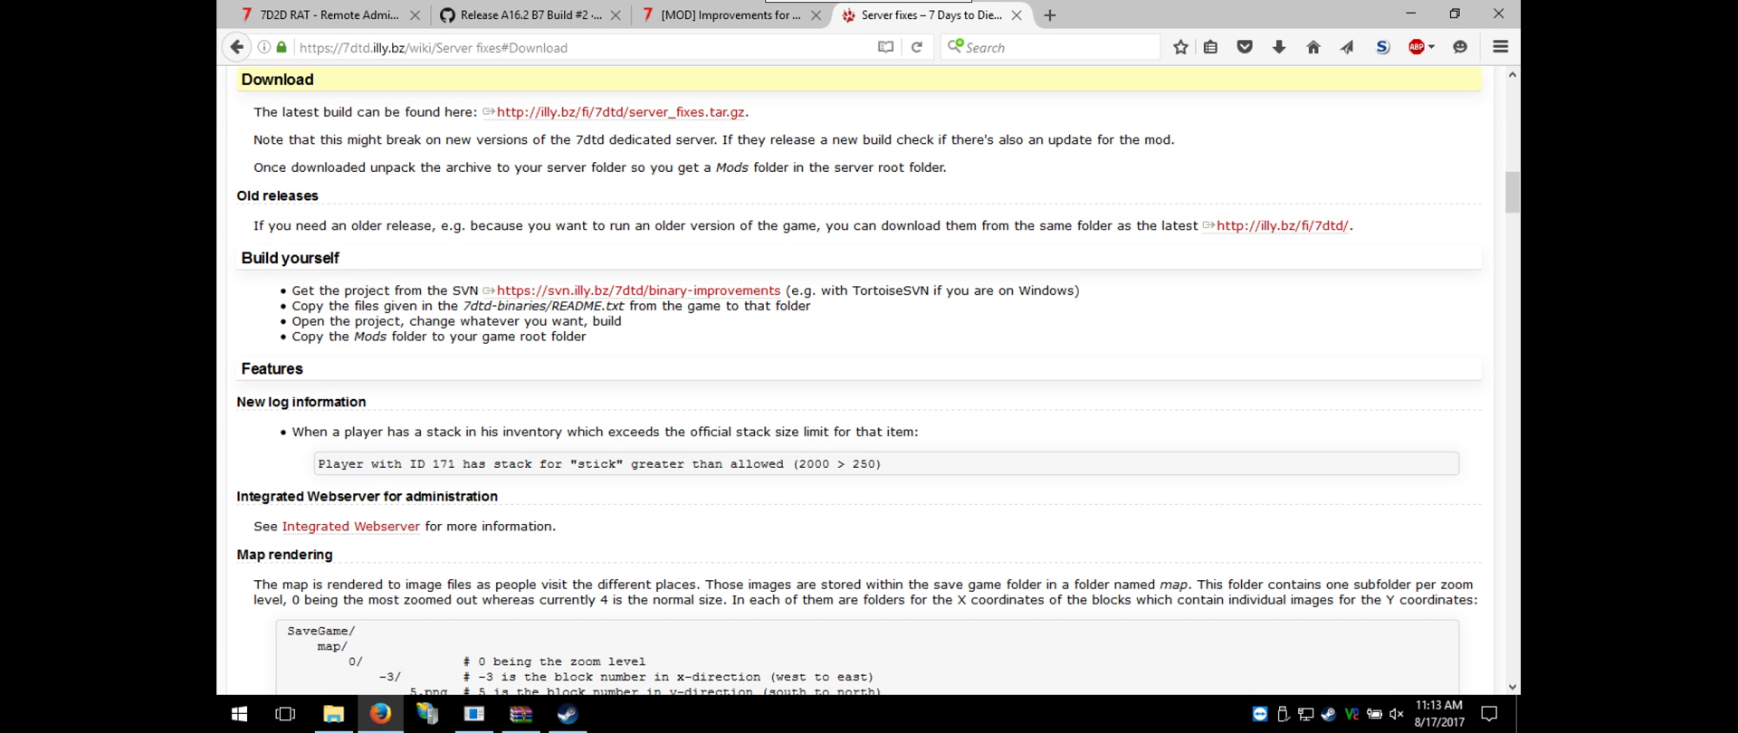
click(621, 112)
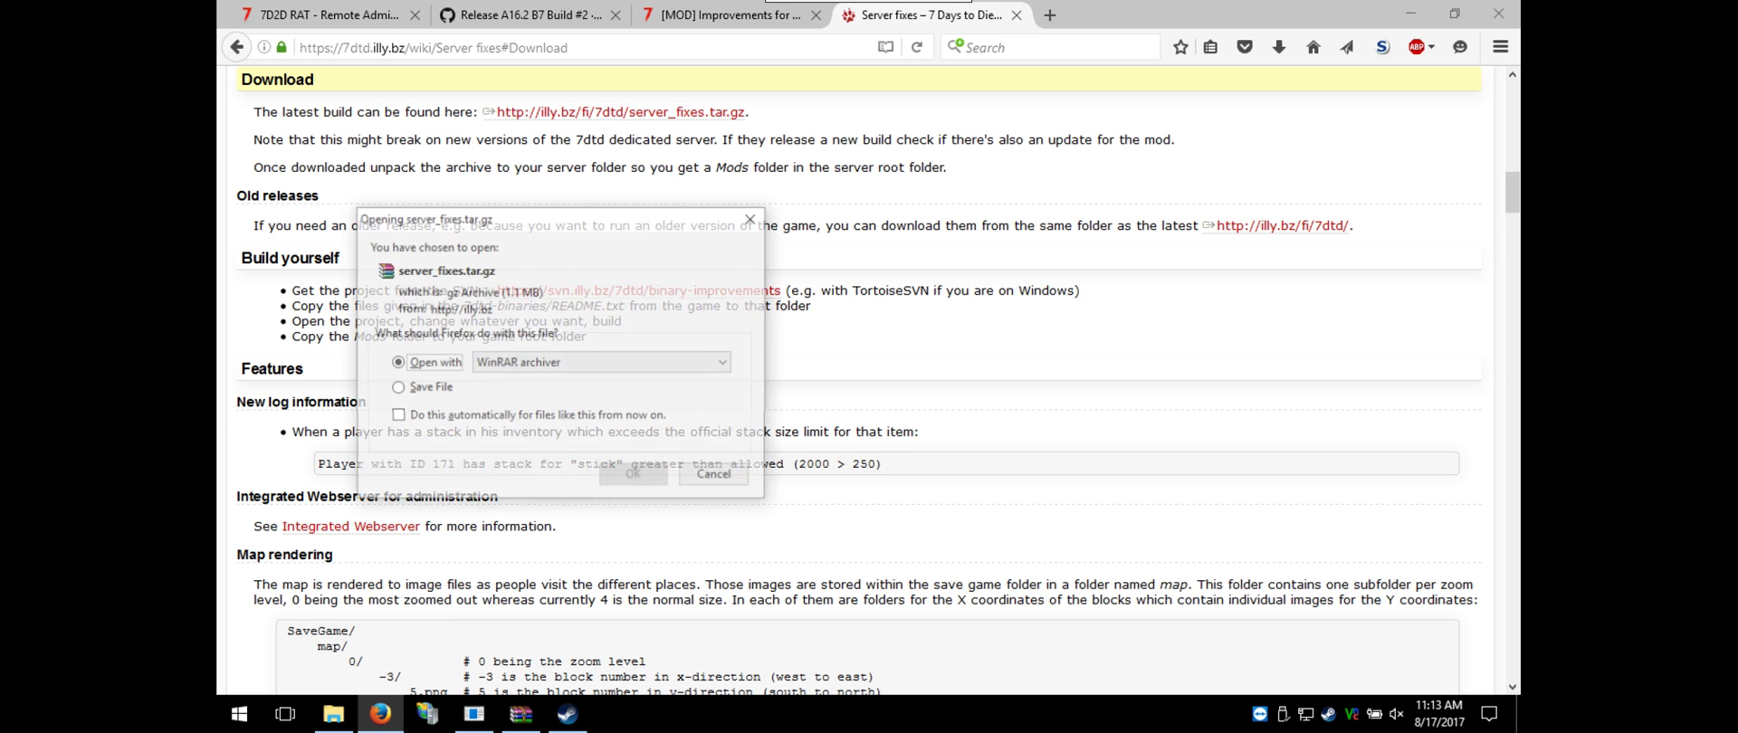
click(431, 387)
click(637, 473)
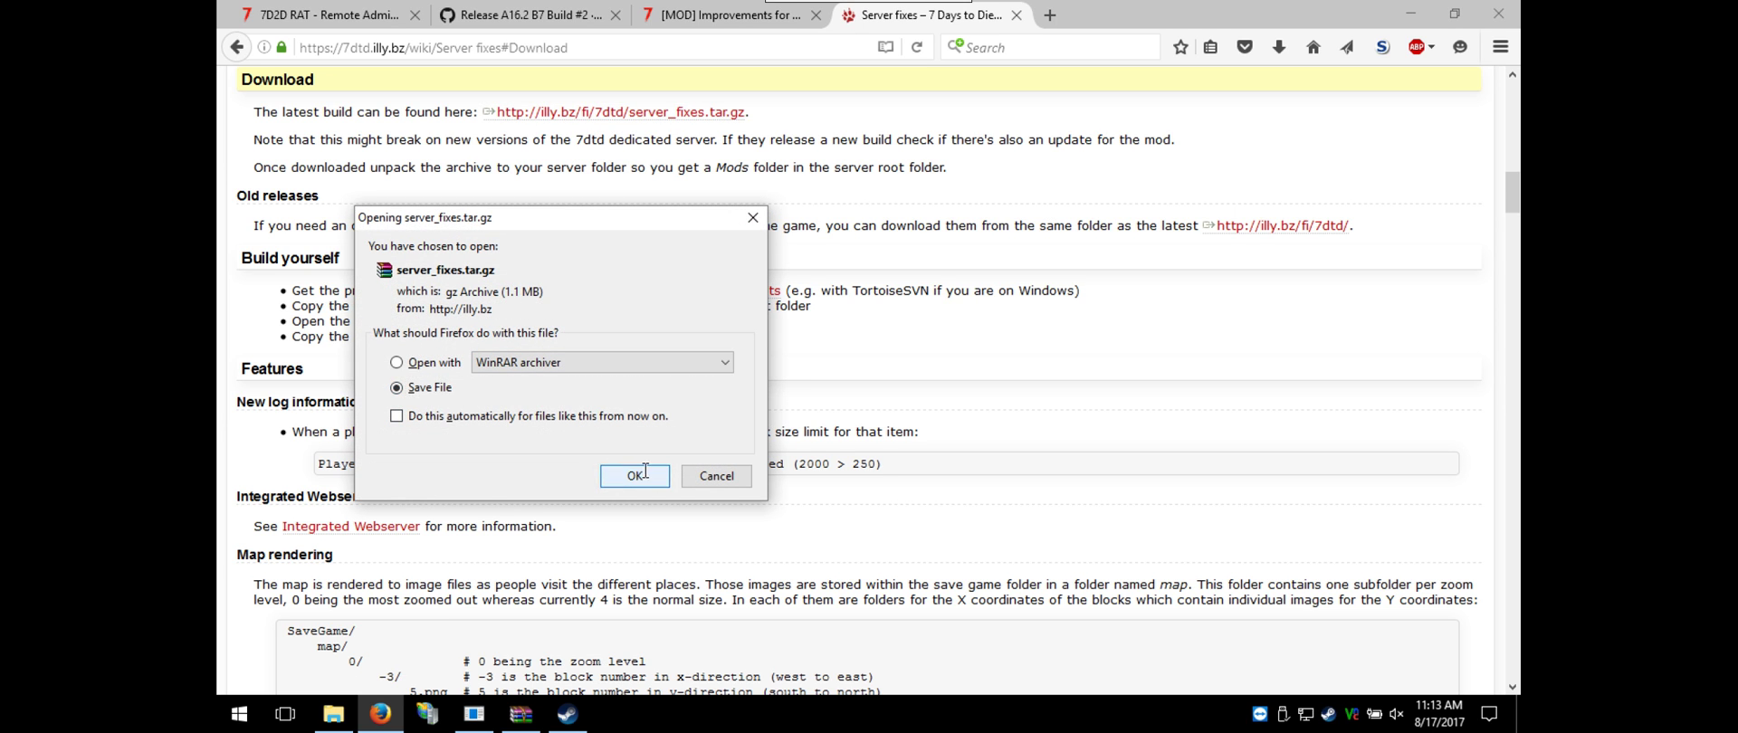
click(1277, 47)
click(1078, 111)
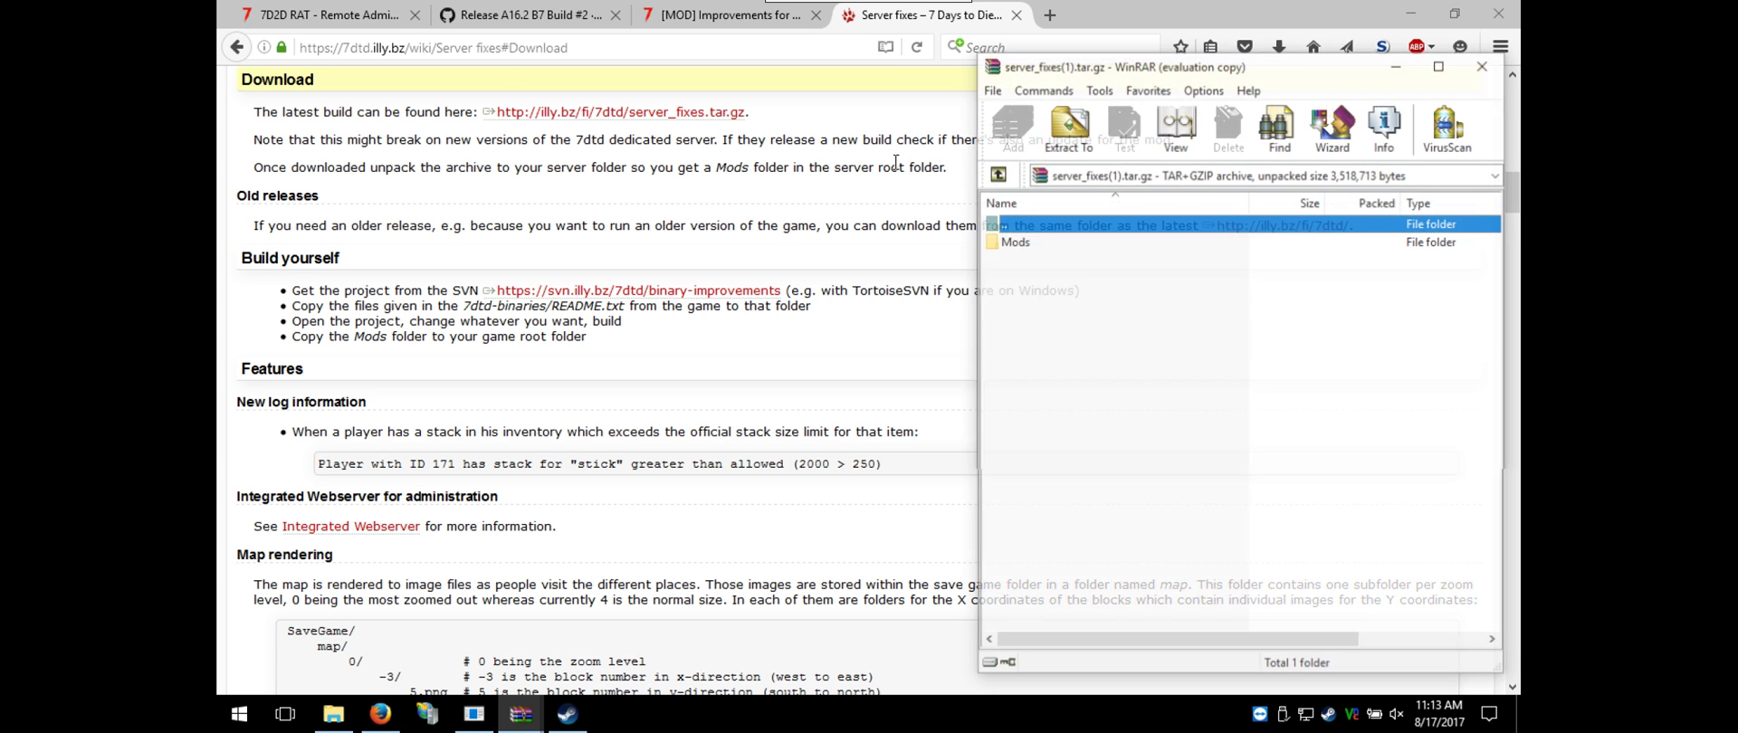
click(1185, 65)
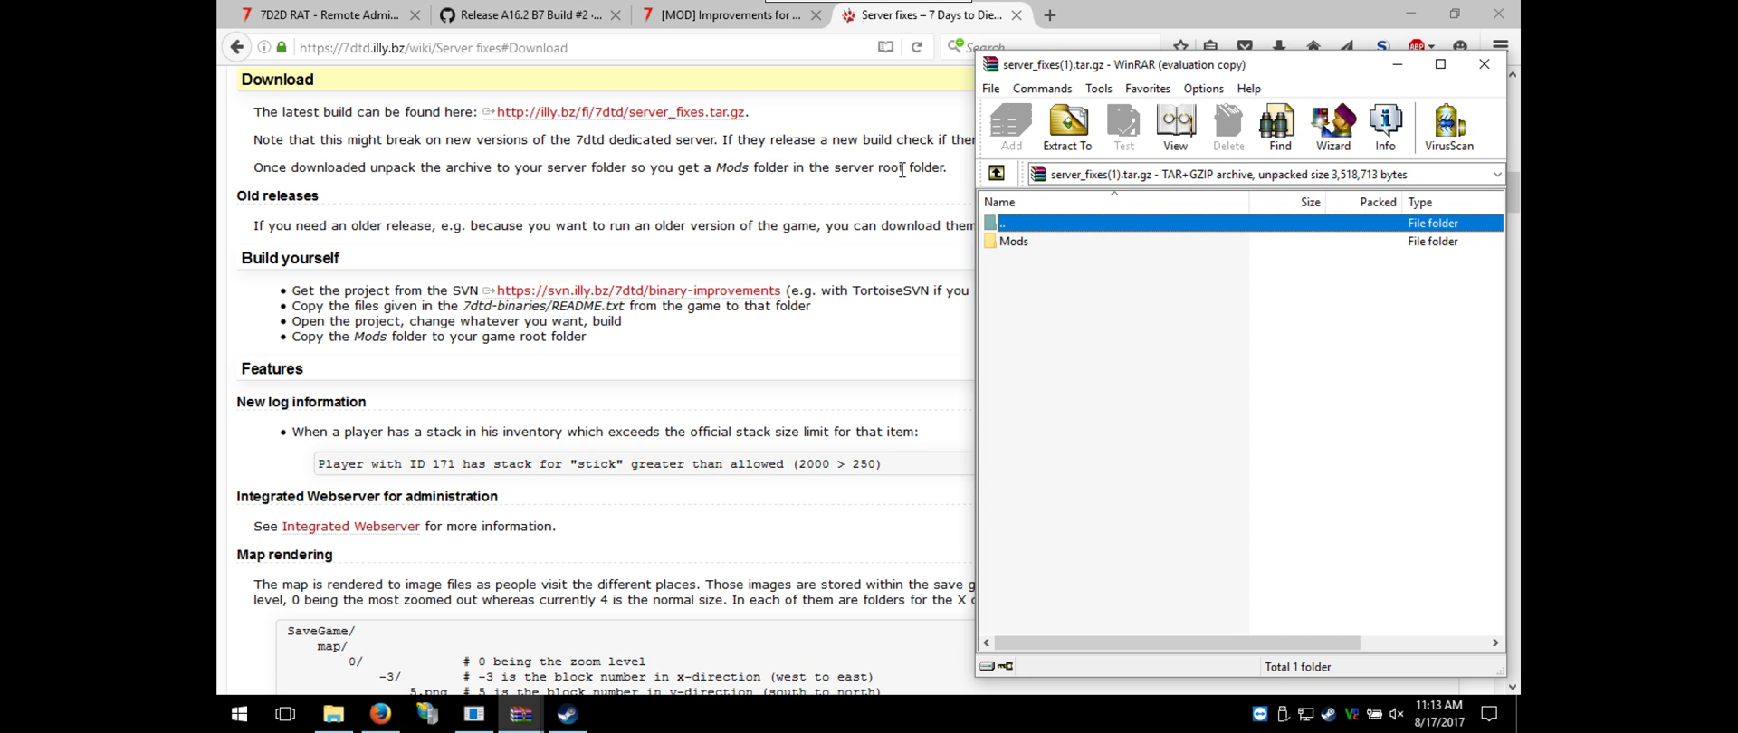
Extract the archive's Mods folder into the Steam 7 Days to Die Dedicated Server folder and close WinRAR
click(1019, 241)
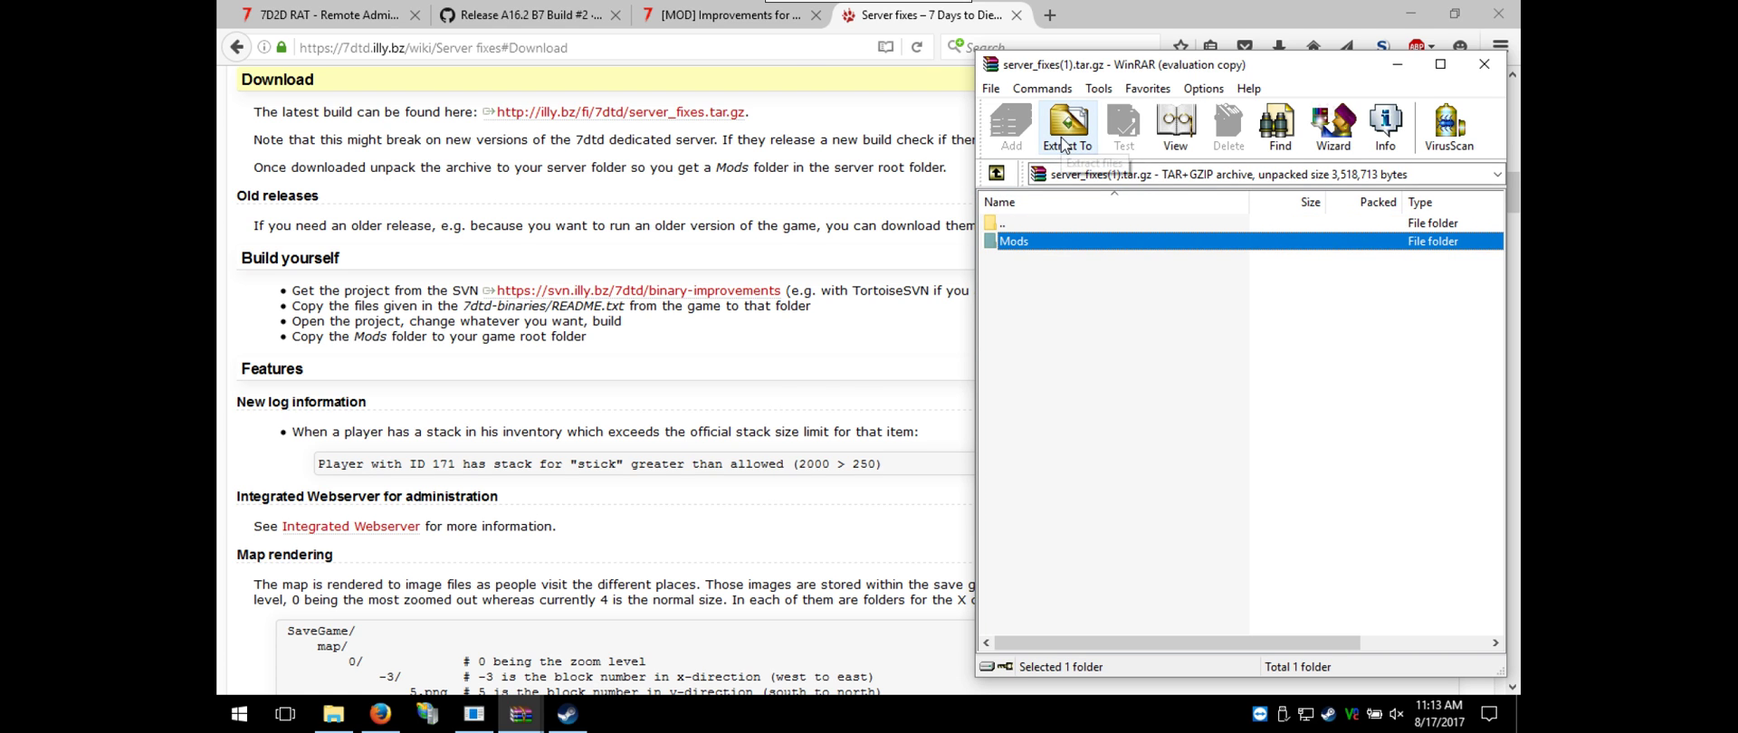
click(333, 715)
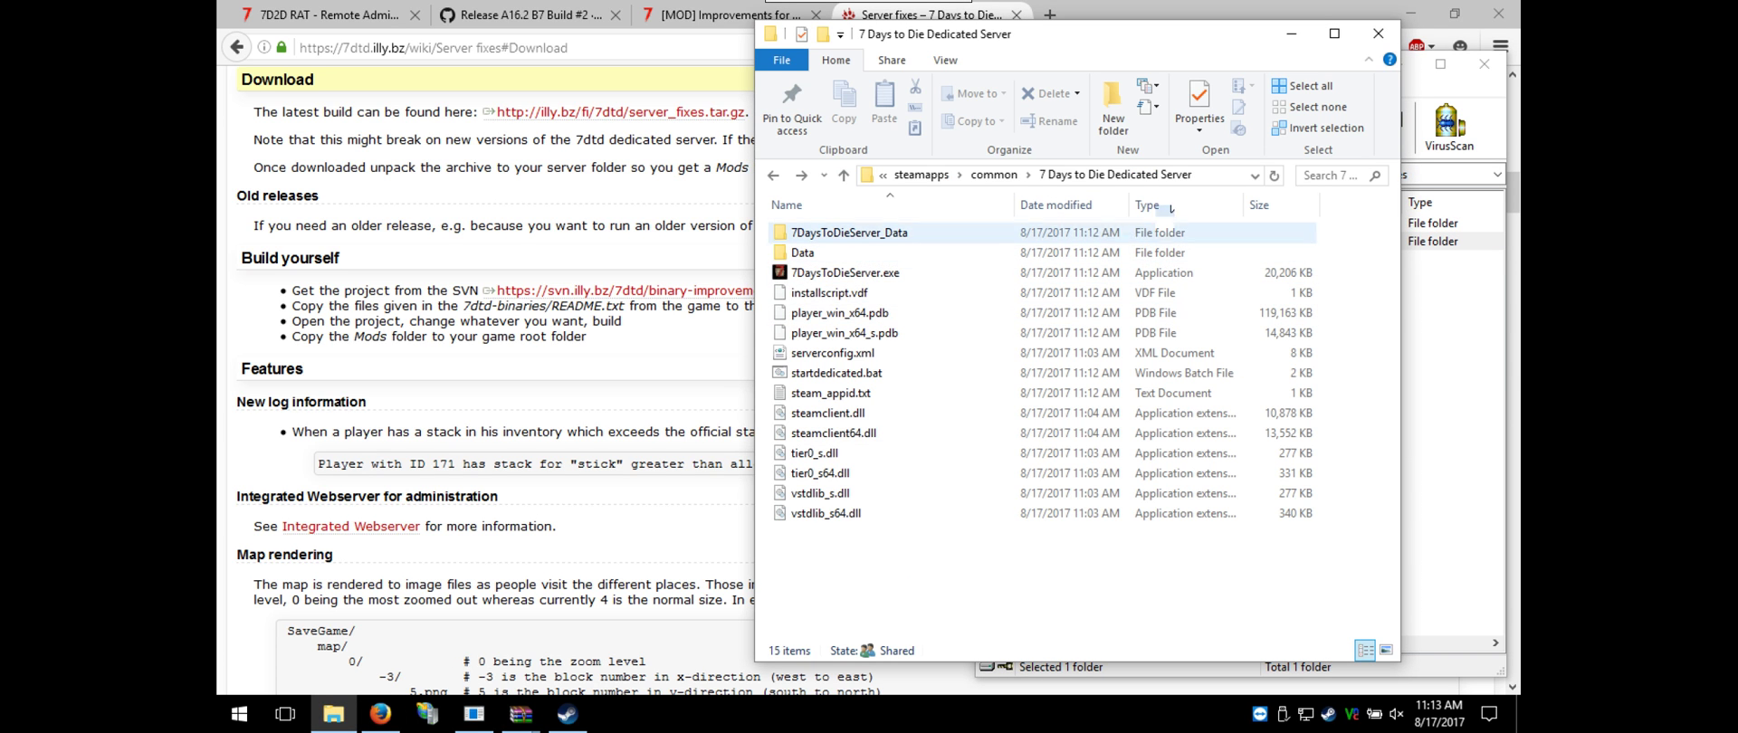
click(1218, 177)
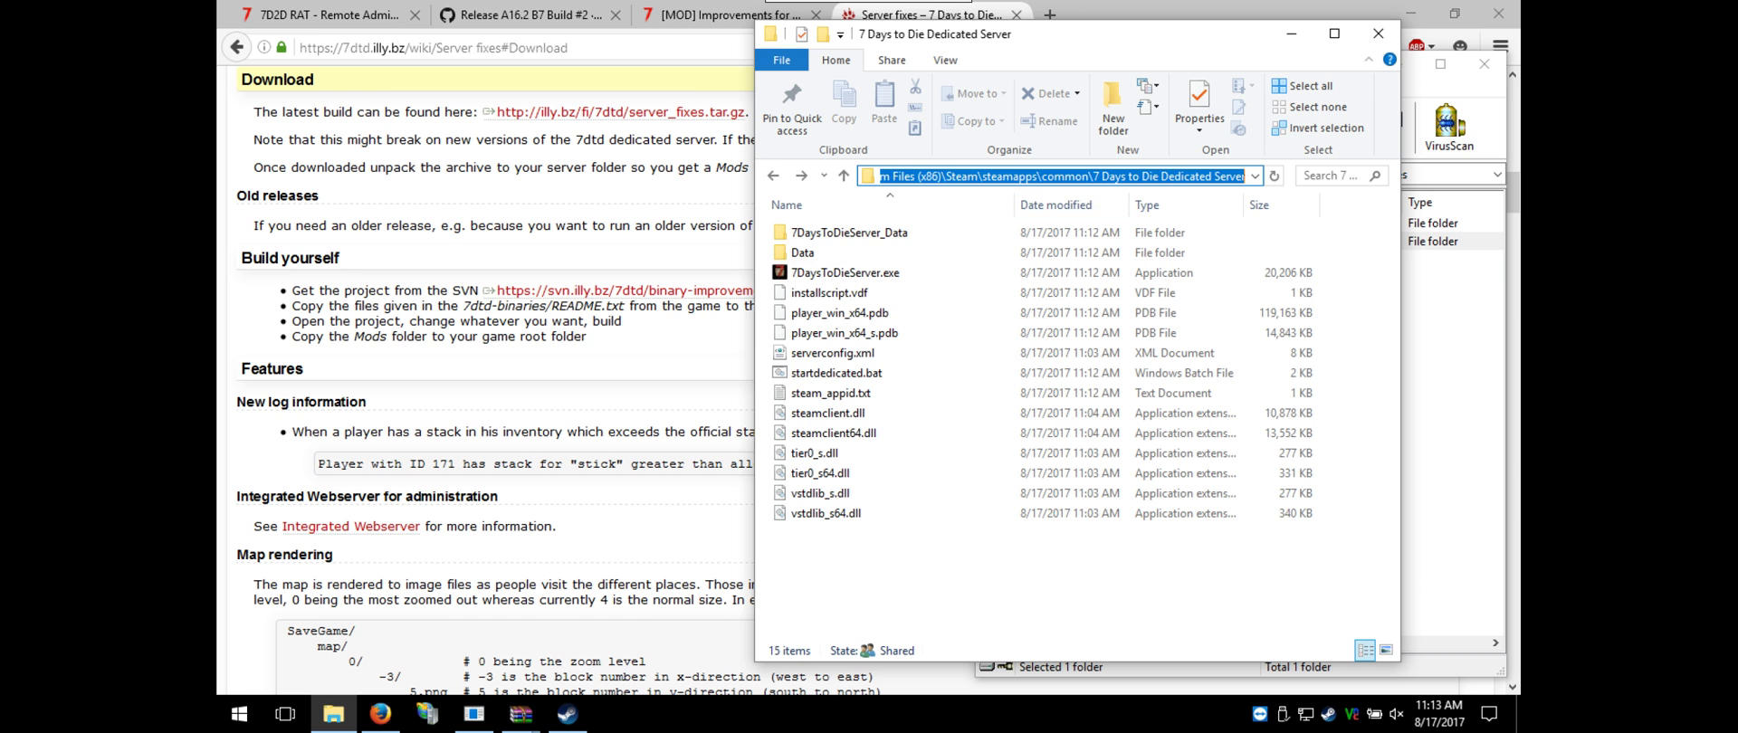
click(520, 714)
click(569, 658)
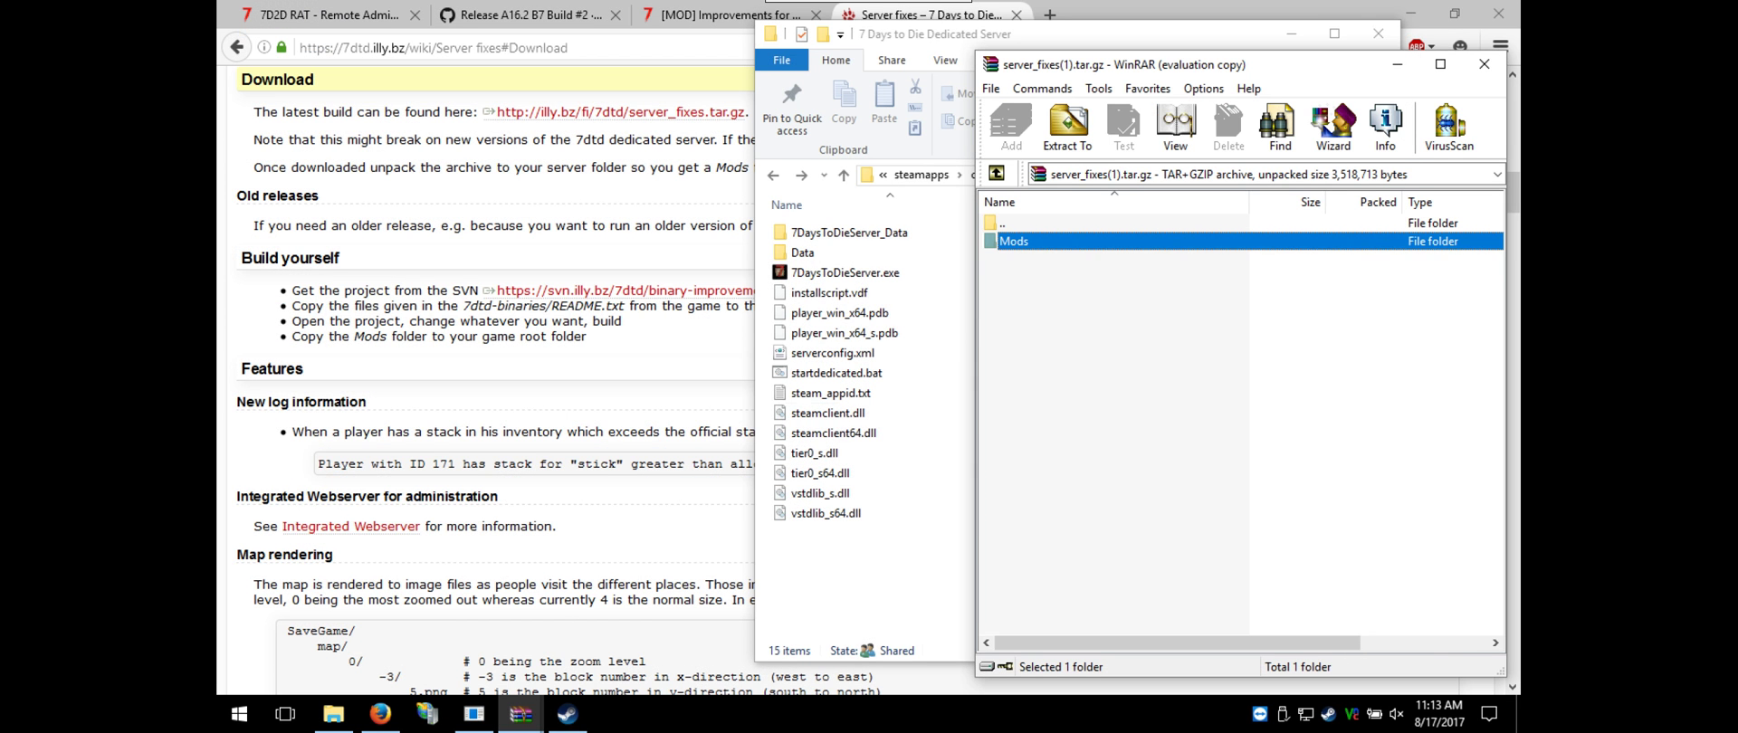
click(1068, 125)
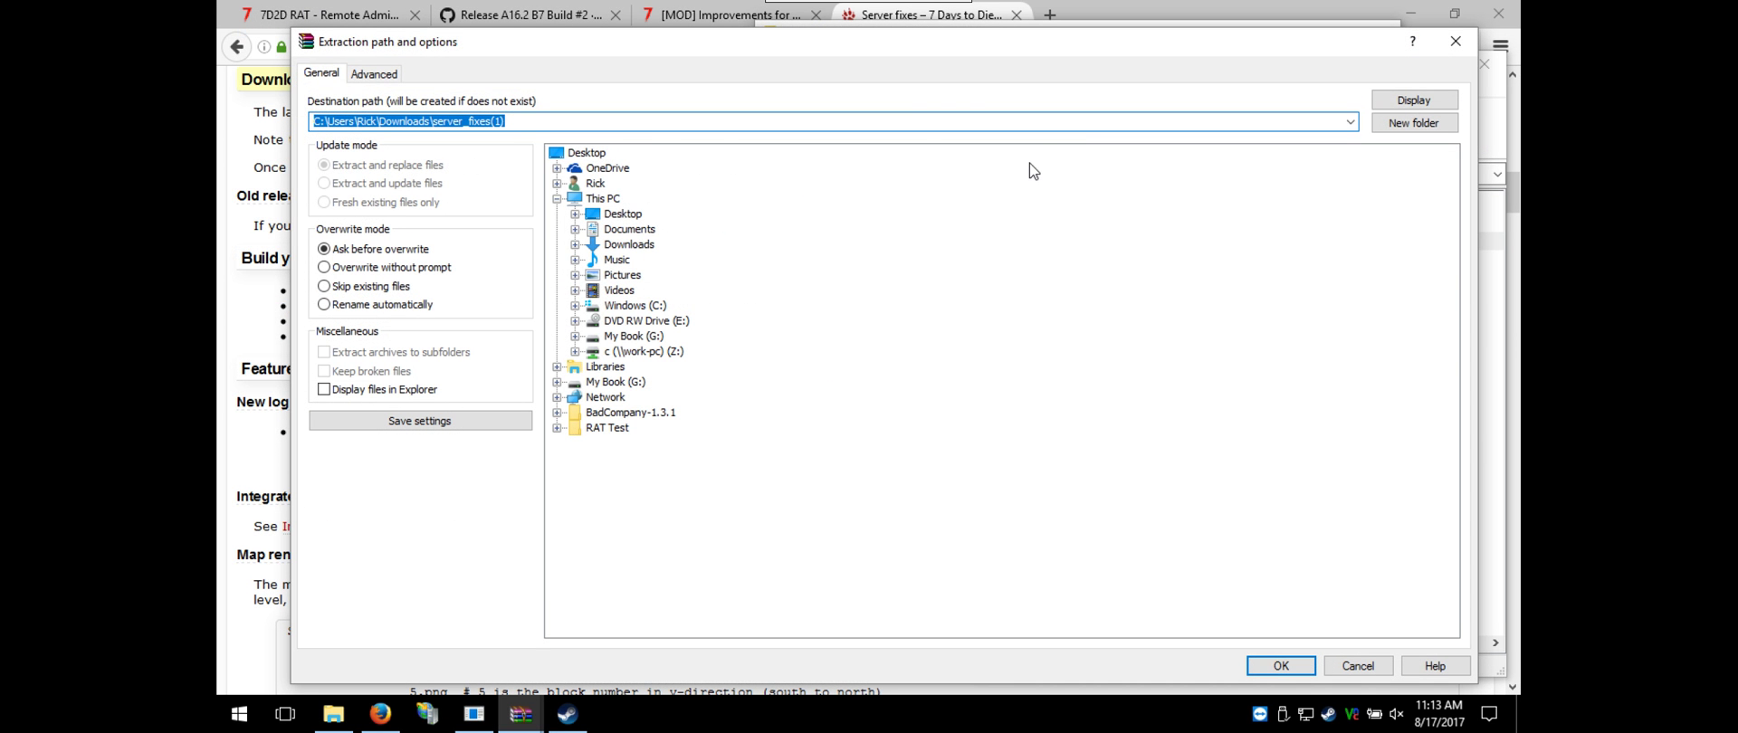
key(End)
click(1281, 666)
click(1281, 666)
click(1485, 64)
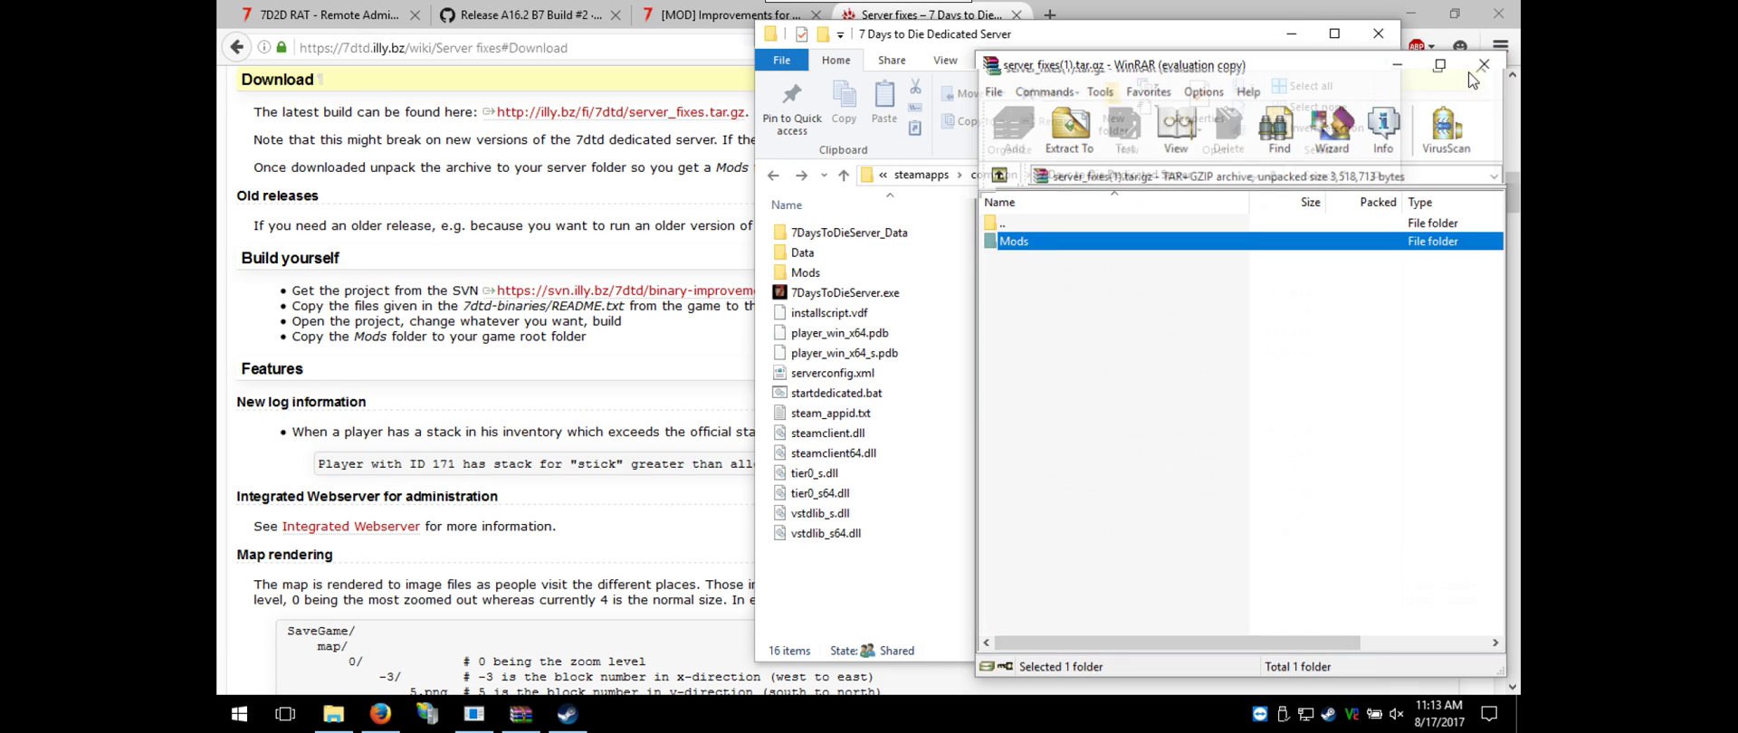
Open the extracted Mods folder to check its contents and close the Server fixes and Improvements thread tabs in Firefox
double_click(819, 274)
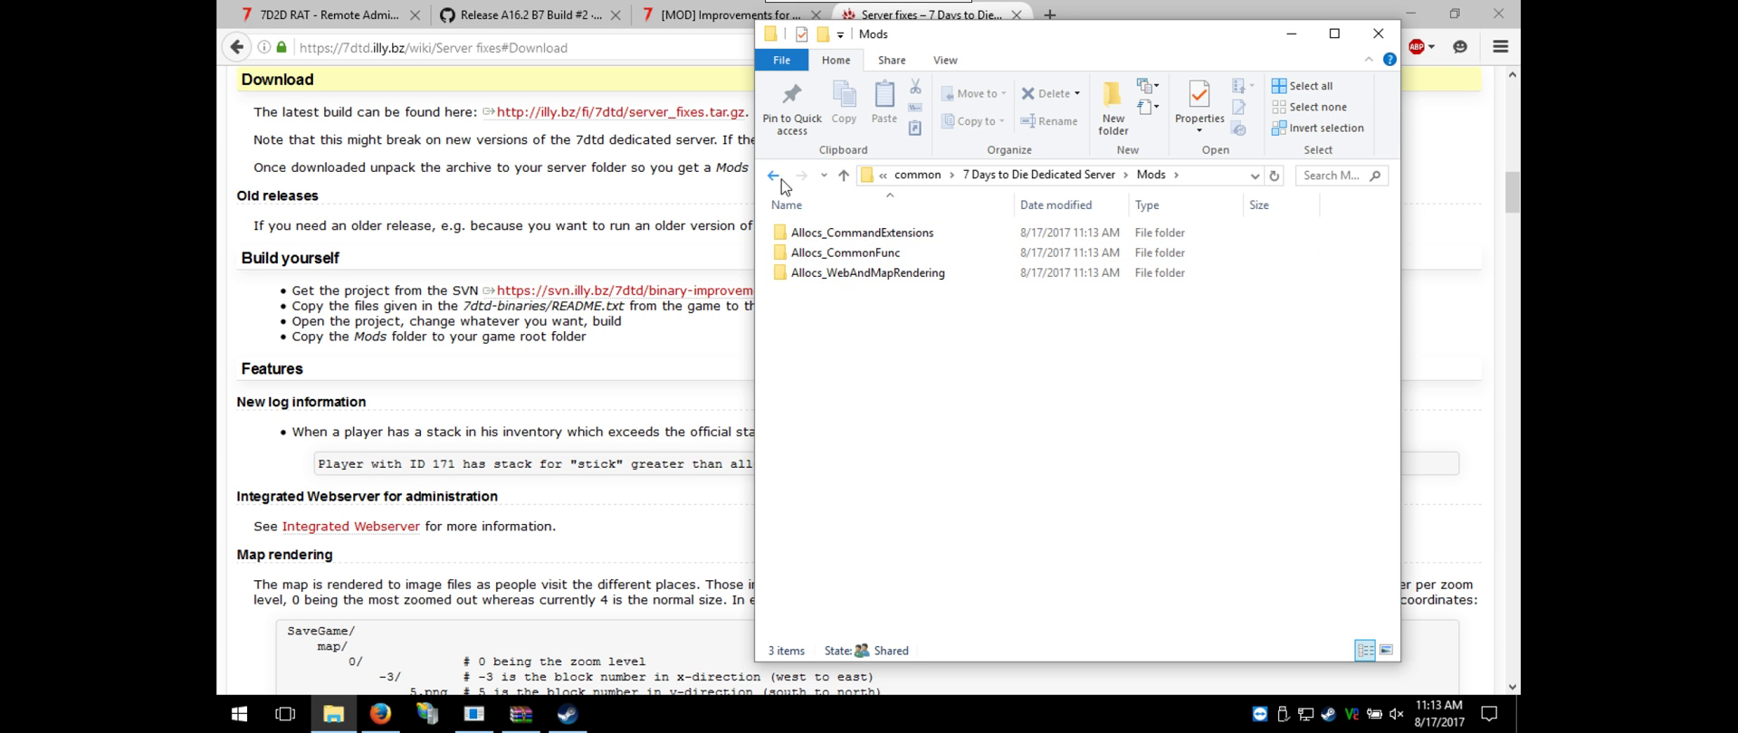
click(1016, 15)
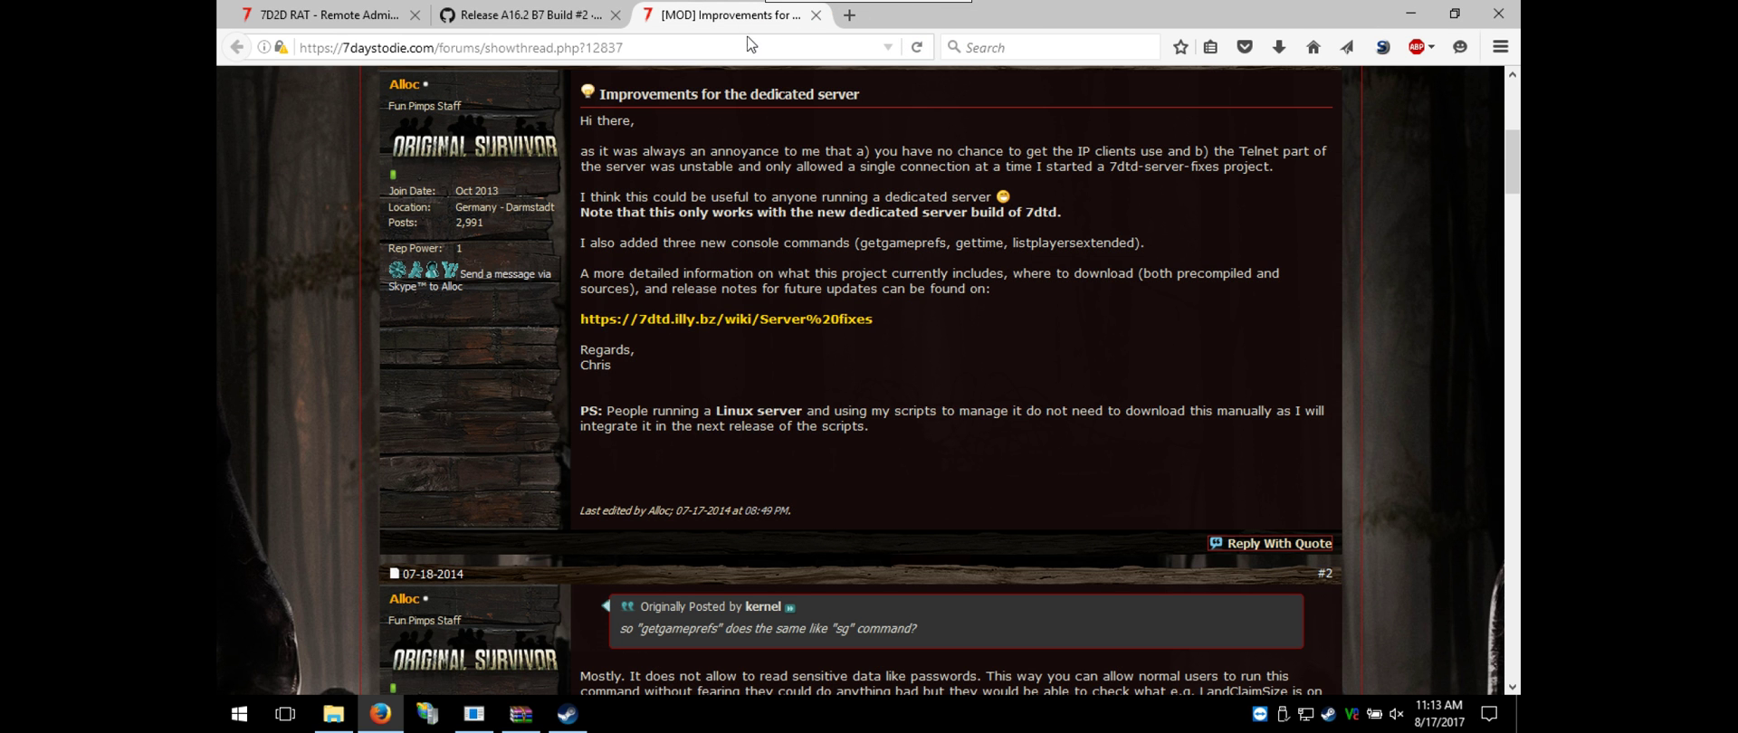
click(816, 15)
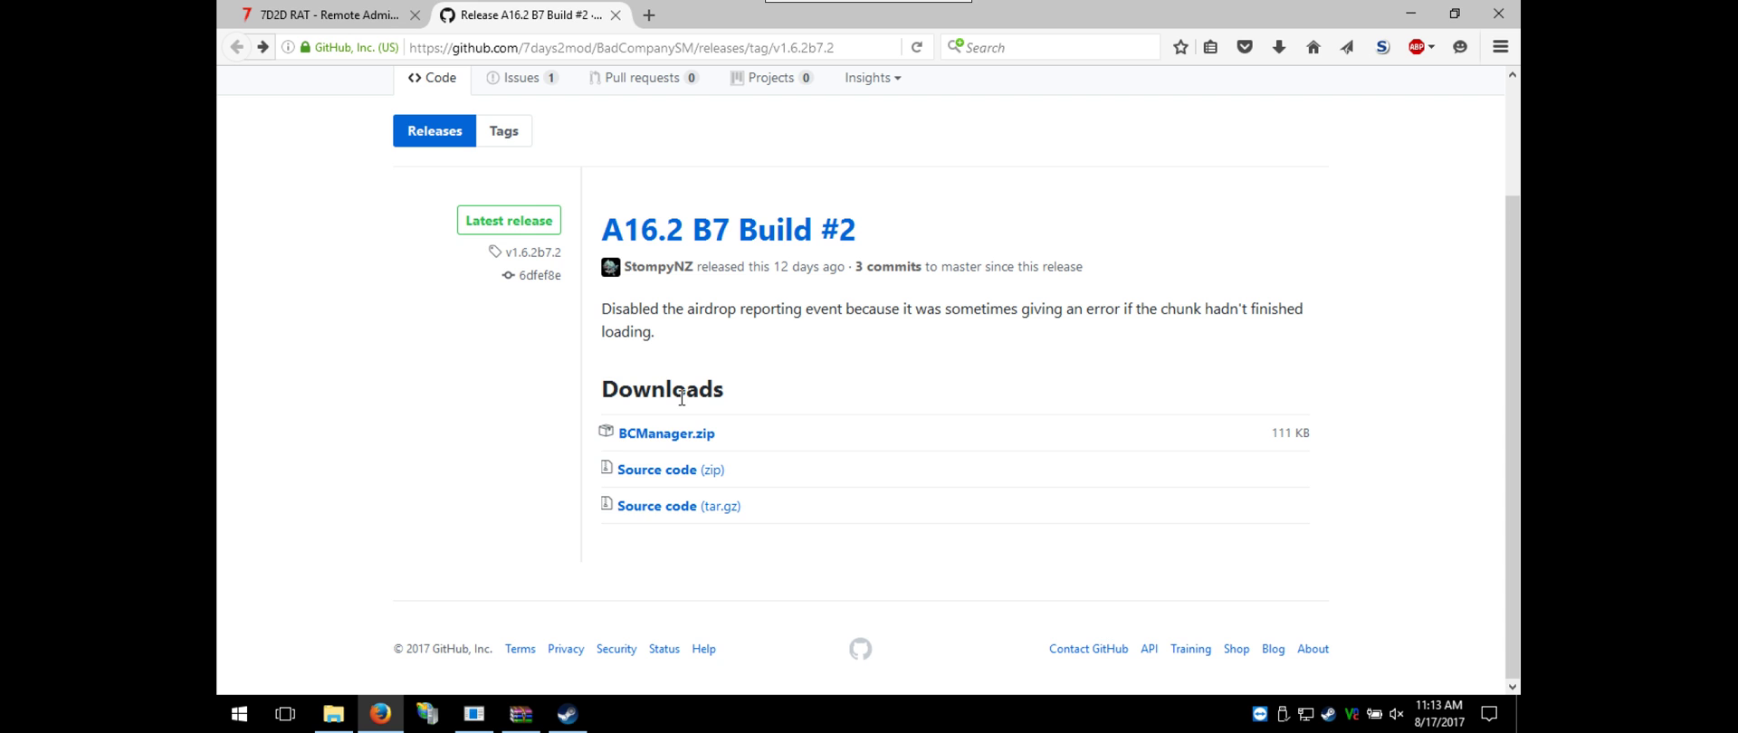
Try to download BCManager.zip from the GitHub release page, view NoScript's XSS options without changing them, and close the tab
click(514, 221)
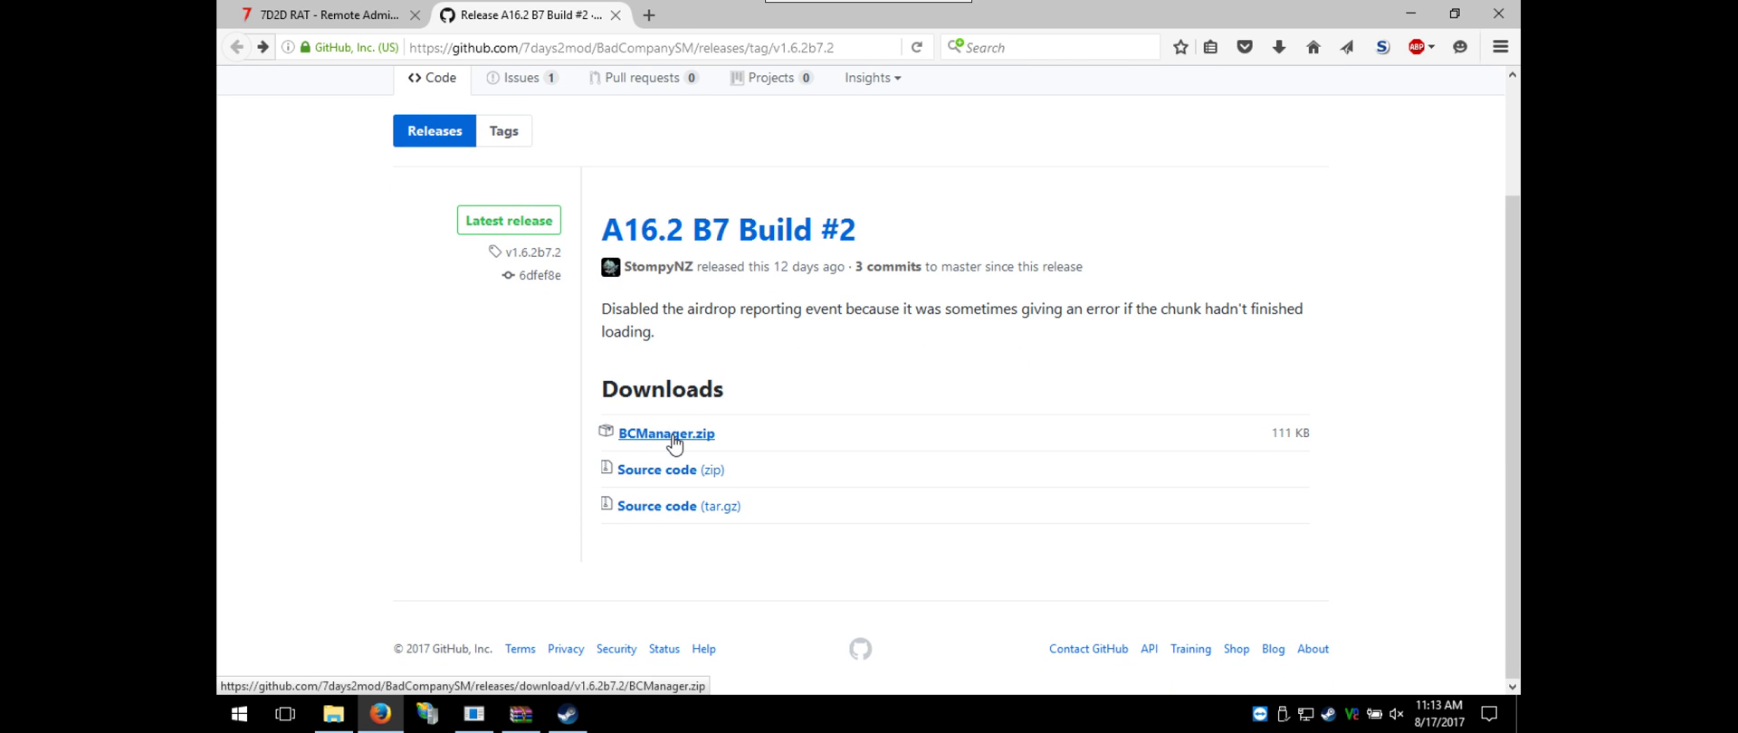
click(674, 437)
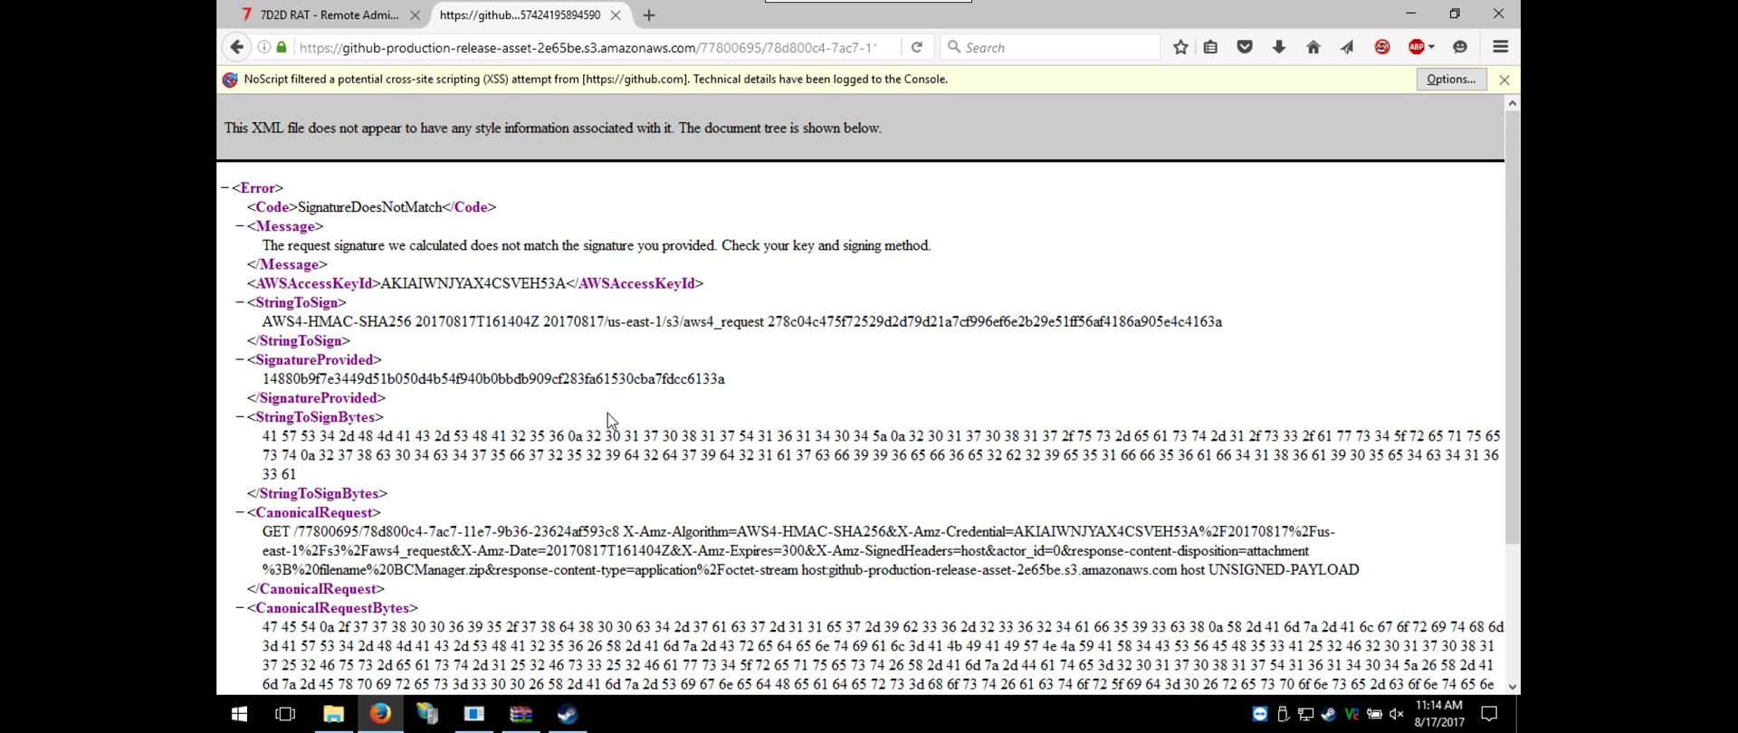
scroll(597, 421, down, 3)
scroll(586, 421, up, 3)
click(1446, 81)
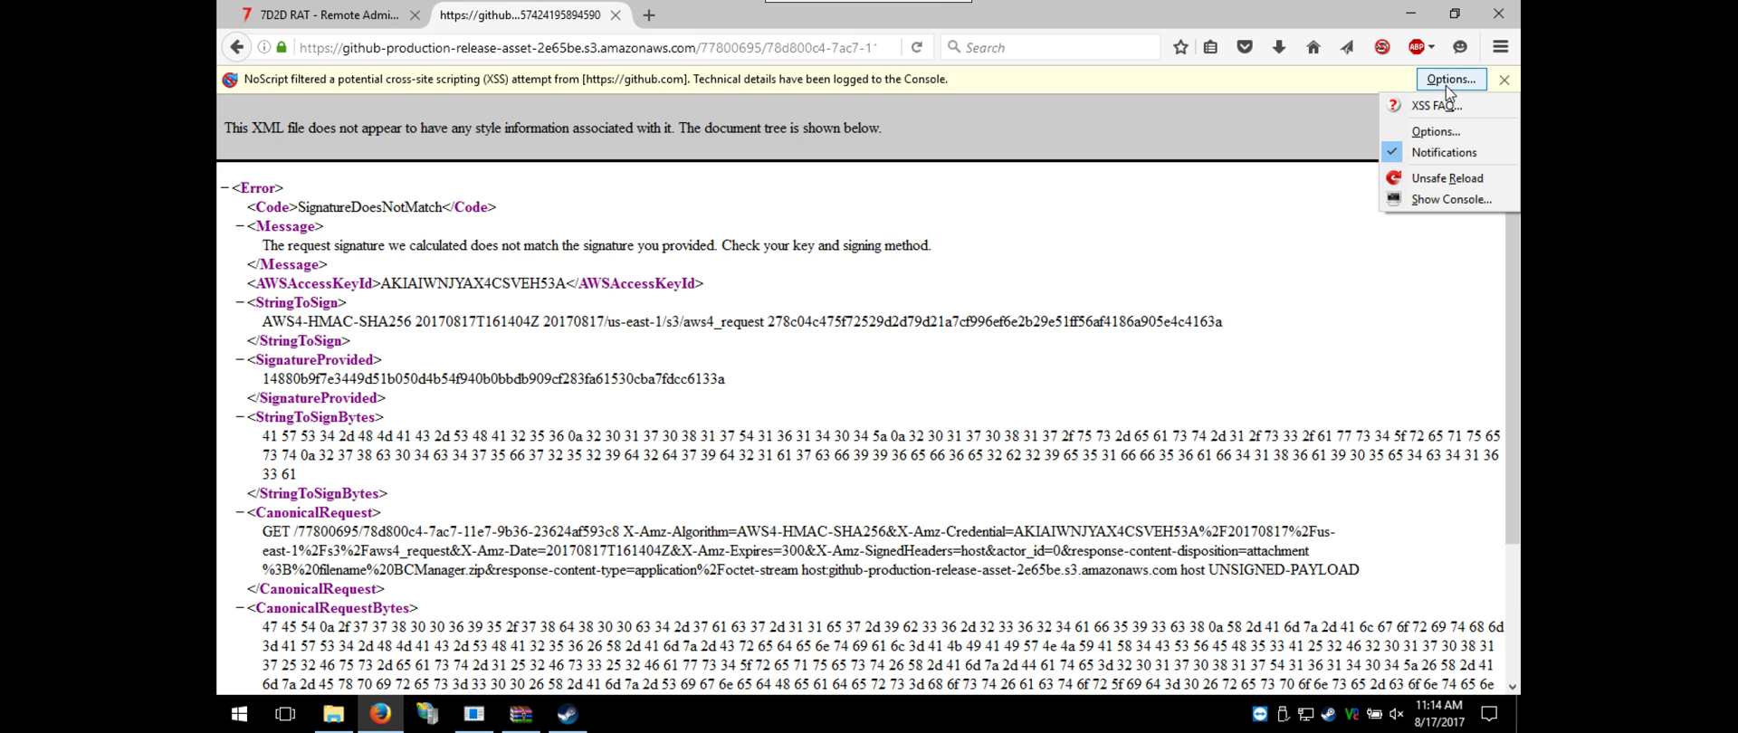
click(1447, 129)
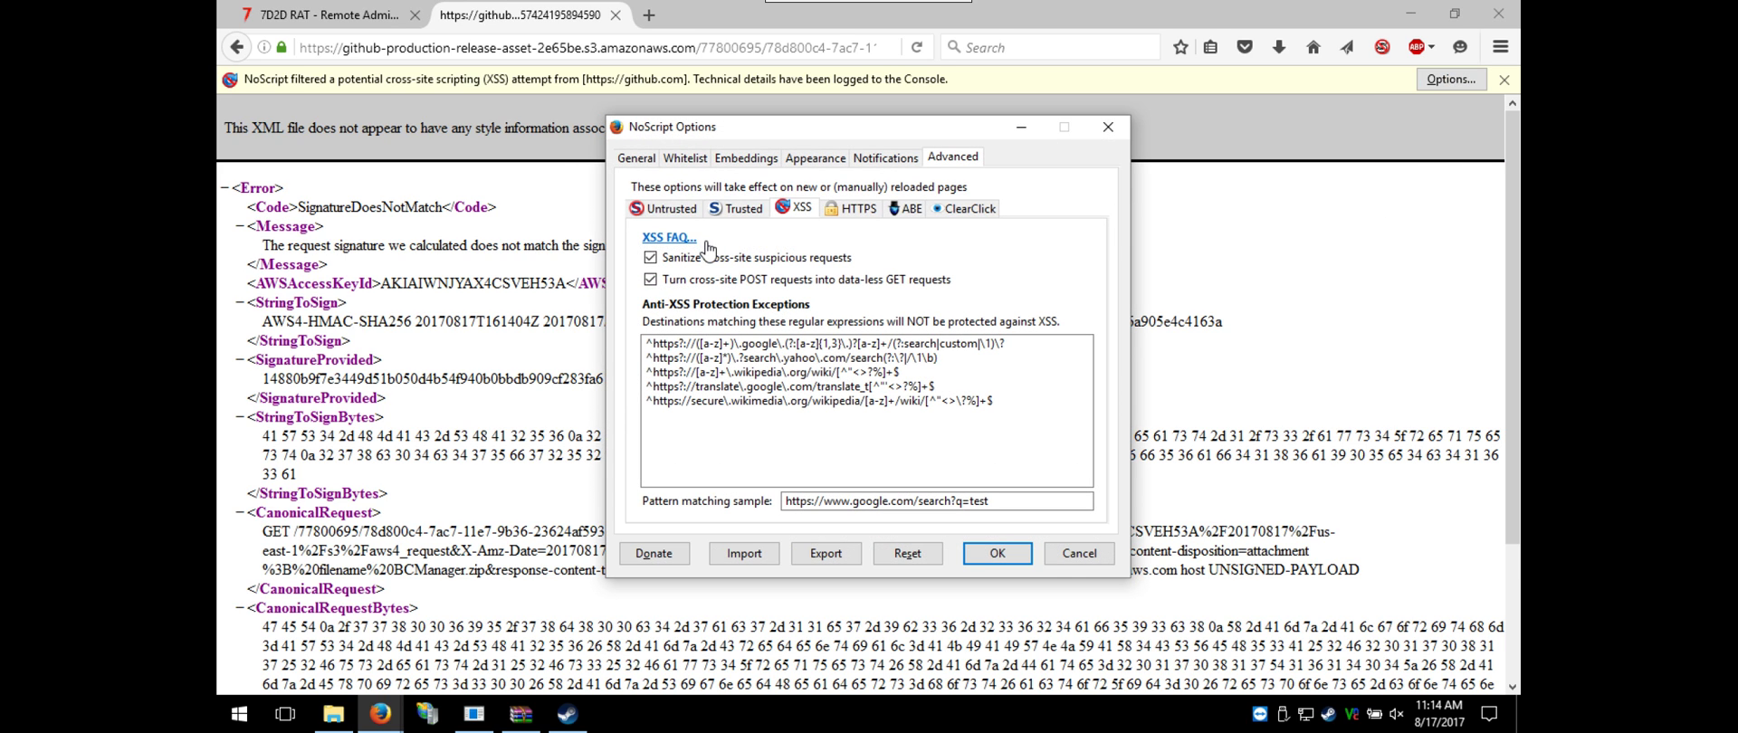
click(1077, 554)
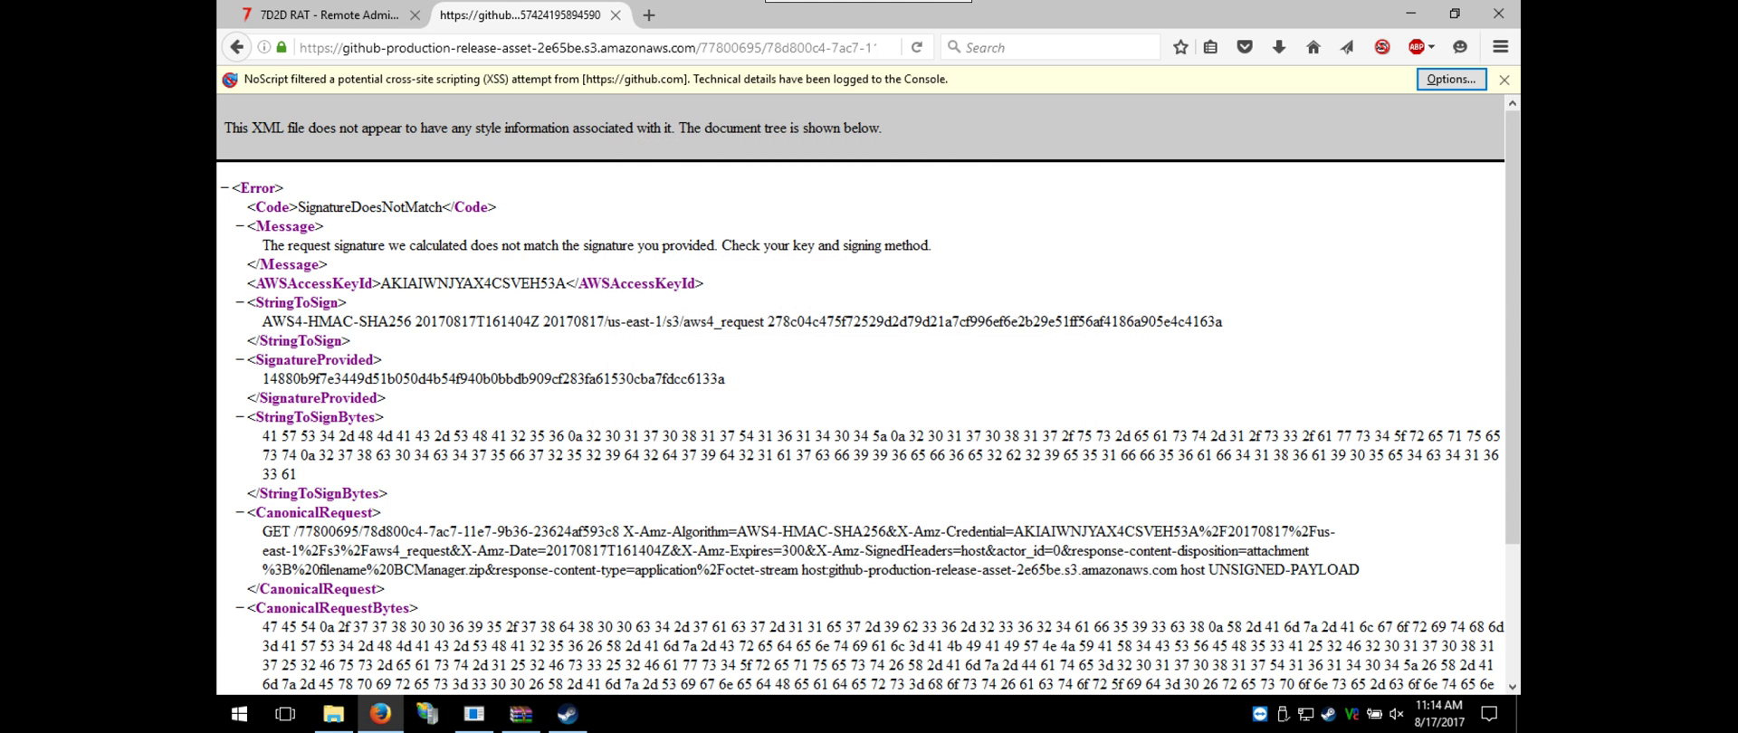
click(615, 15)
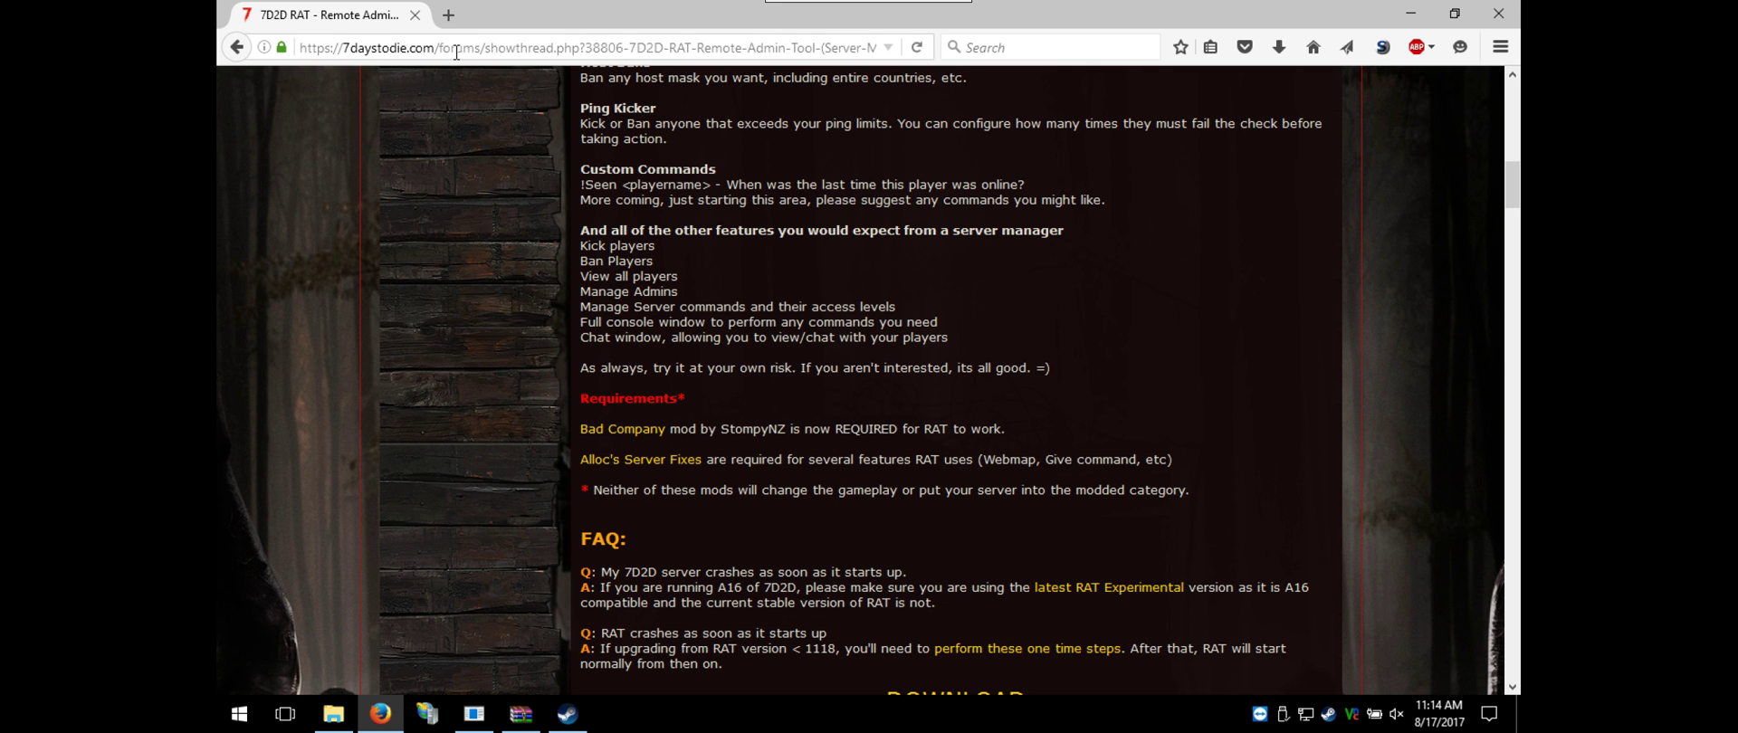
Open the Bad Company link from the RAT requirements in a new tab and copy the release page's address
right_click(602, 433)
click(646, 437)
click(493, 14)
click(515, 47)
key(ctrl+c)
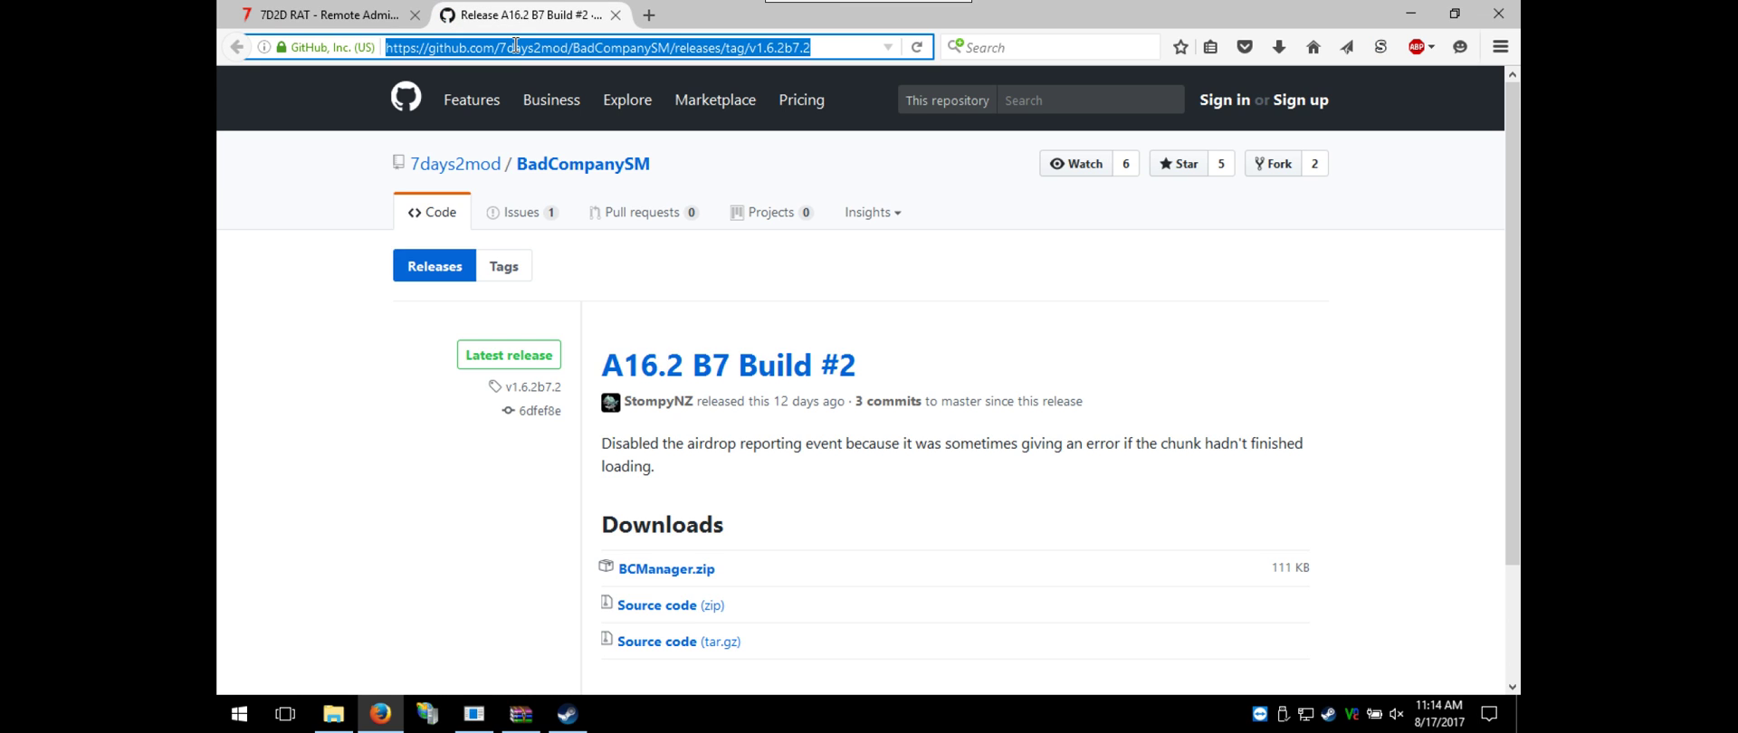
Launch Internet Explorer (iexplore) with the copied Bad Company release page address
key(super+r)
text(iexplore)
key(ctrl+v)
key(Return)
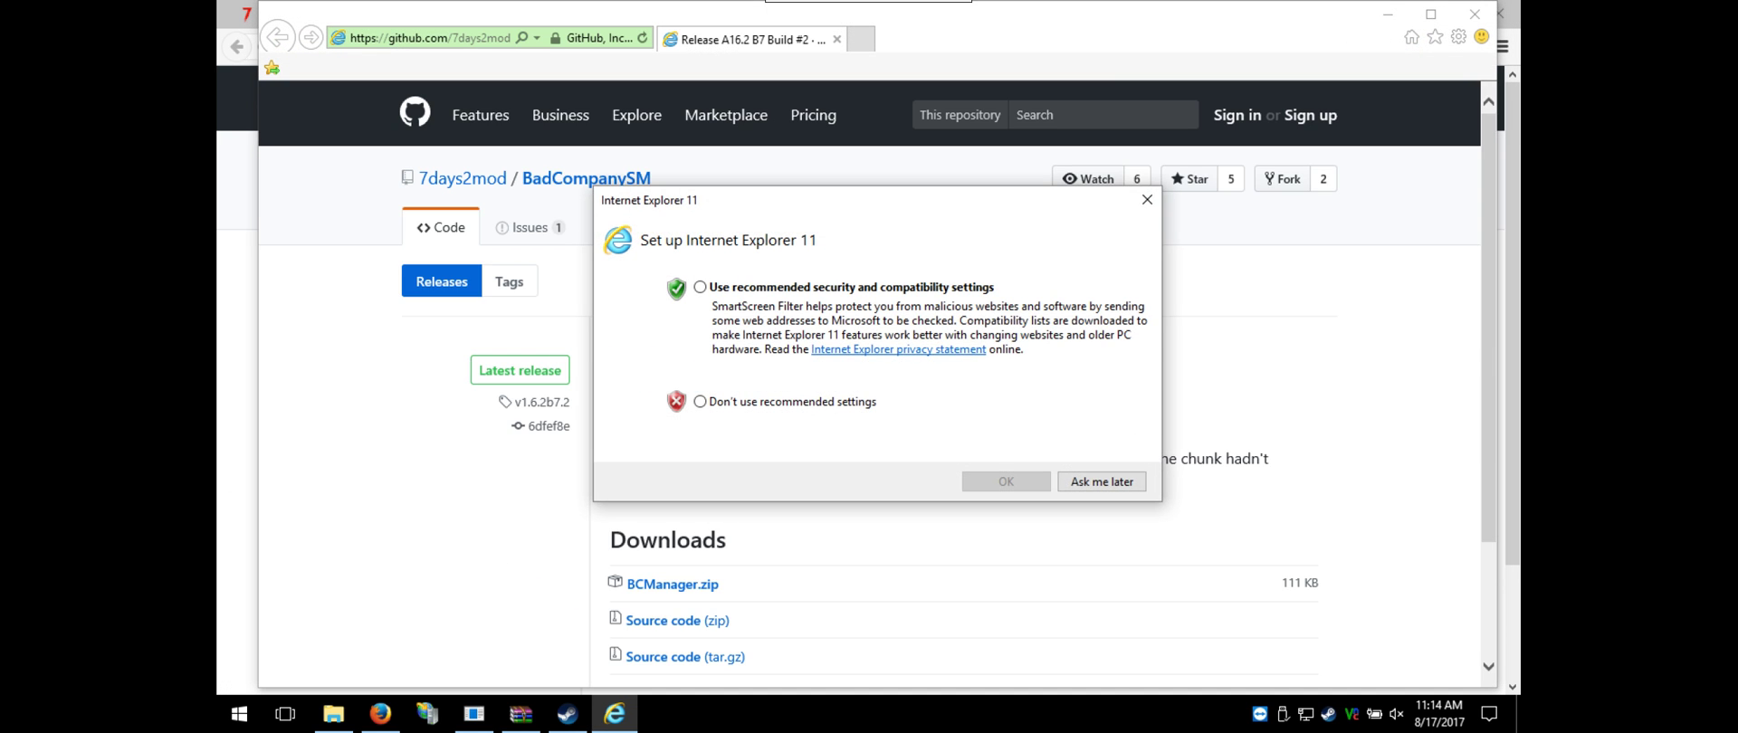
Postpone the Internet Explorer 11 setup and save BCManager.zip from the release page
click(1099, 483)
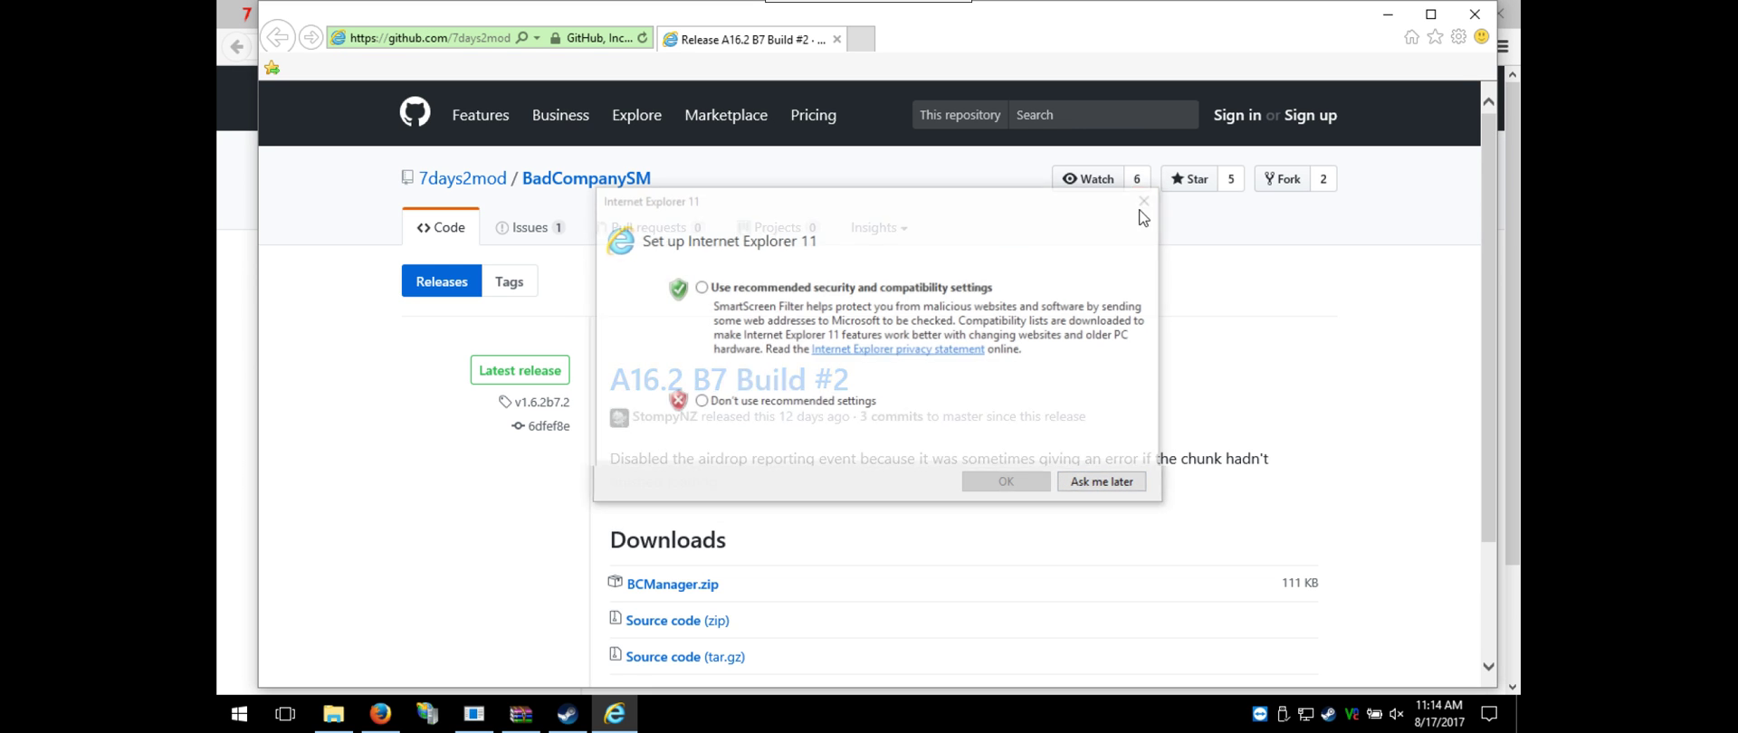
click(679, 585)
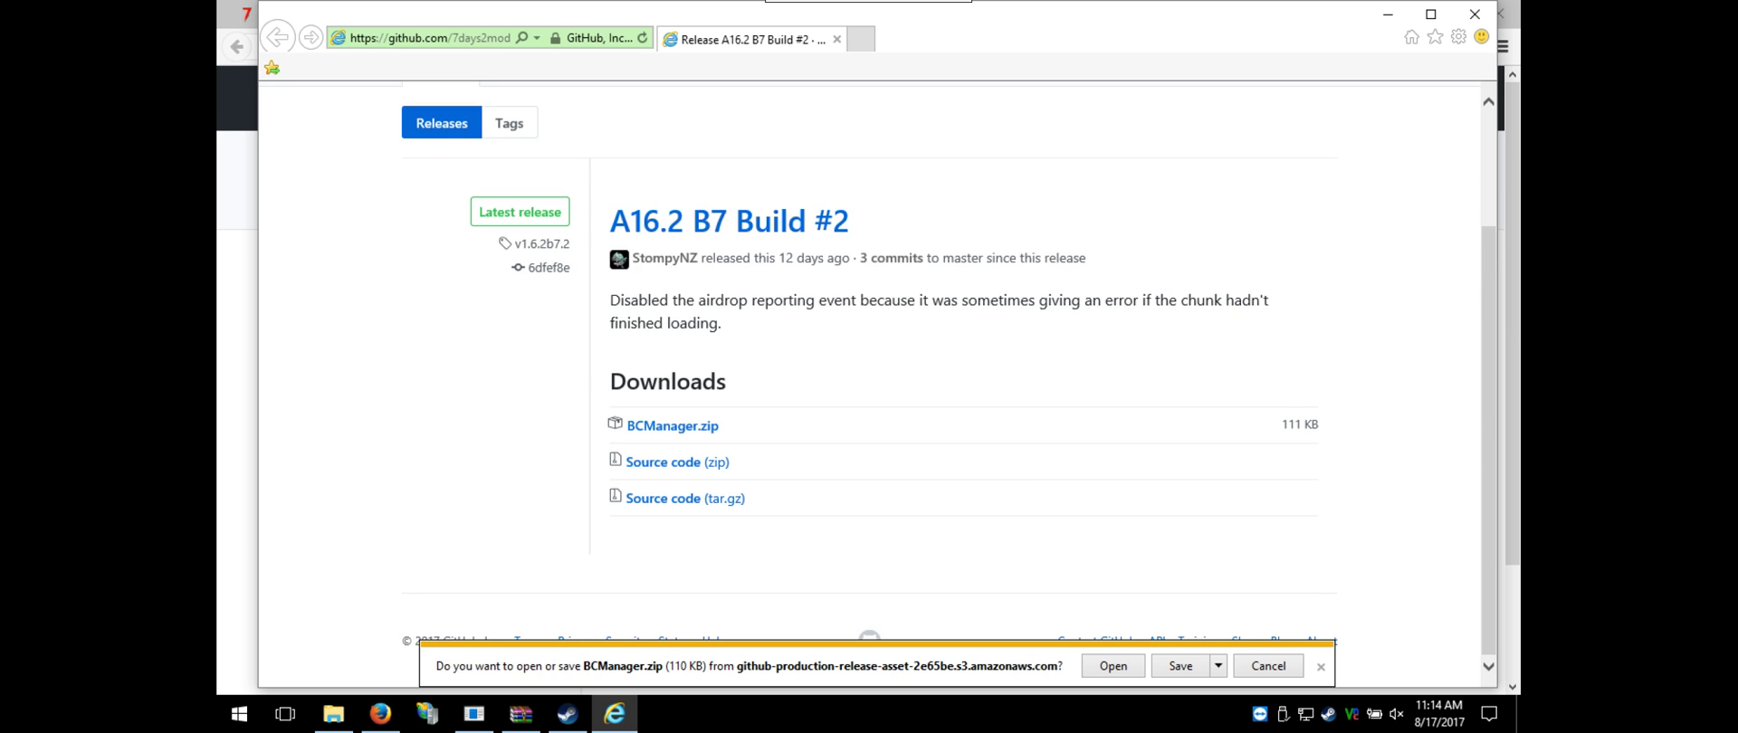
click(1180, 667)
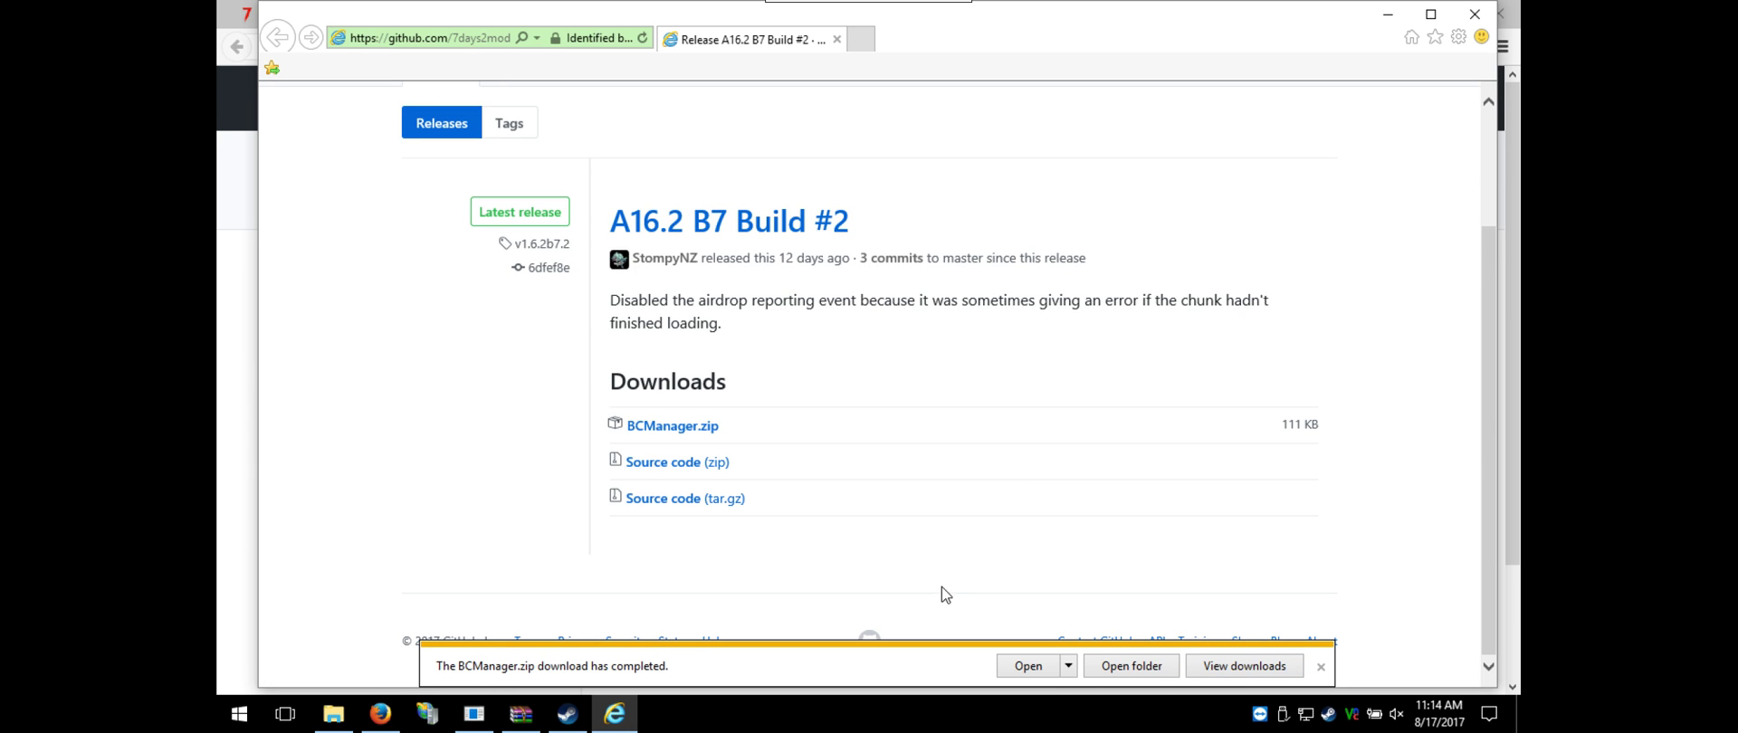
Open the downloaded BCManager.zip in WinRAR, look inside its Config folder and return to the archive root
click(1028, 666)
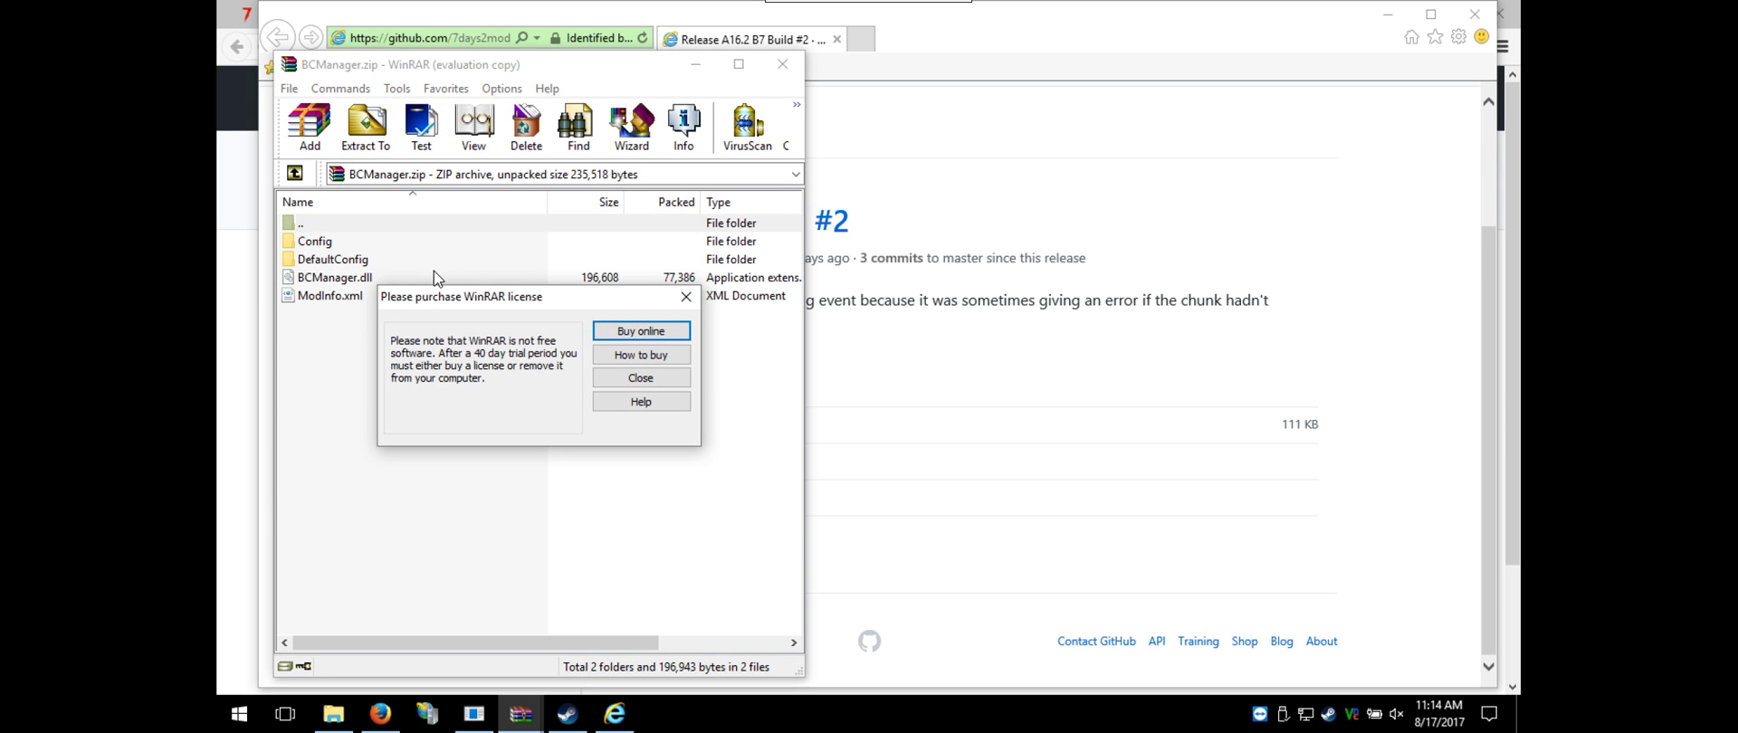
click(642, 391)
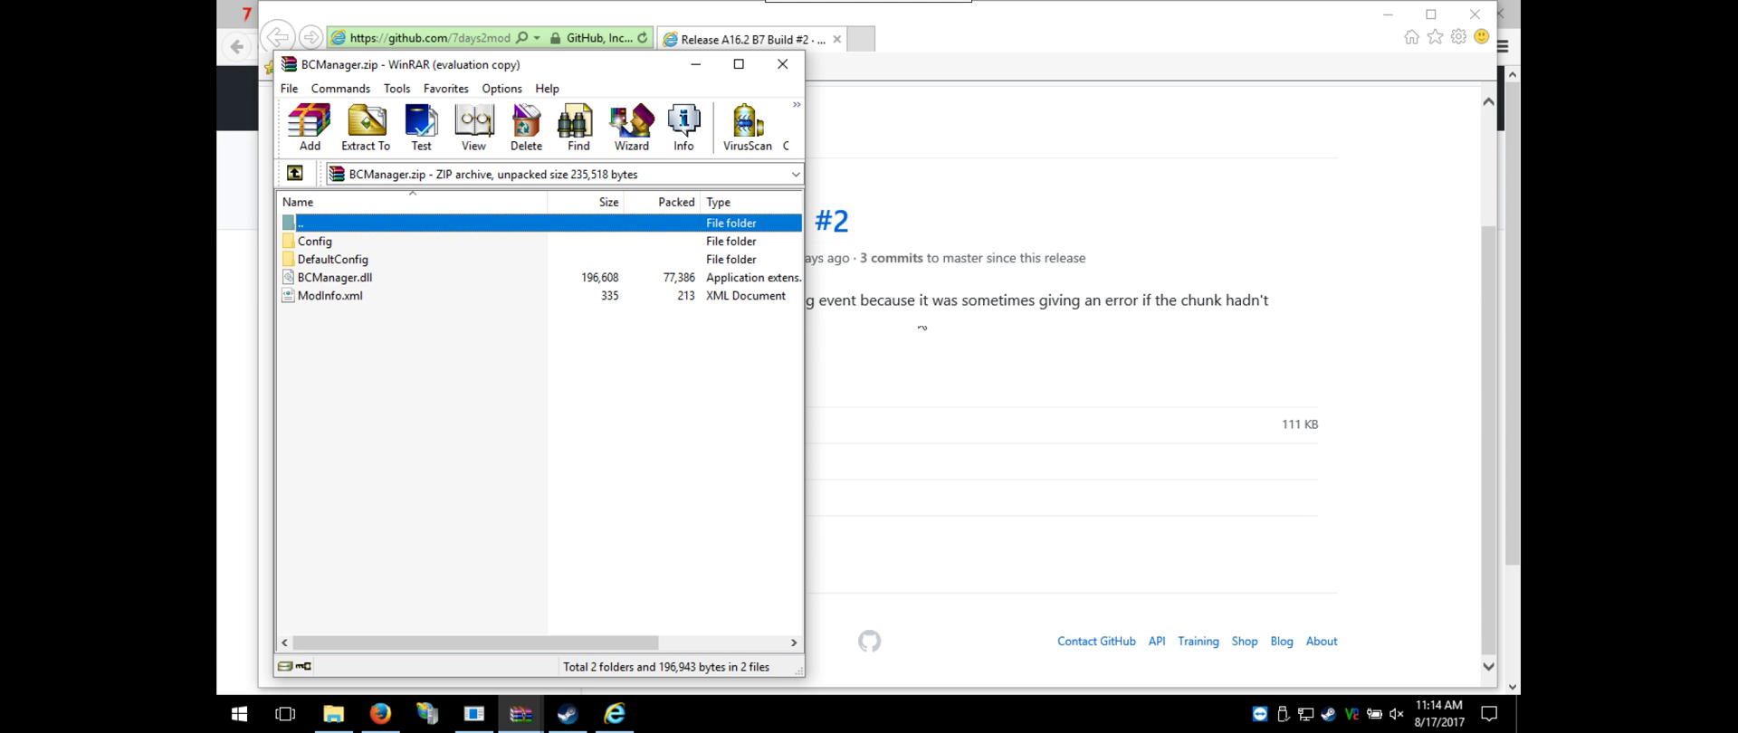
double_click(317, 243)
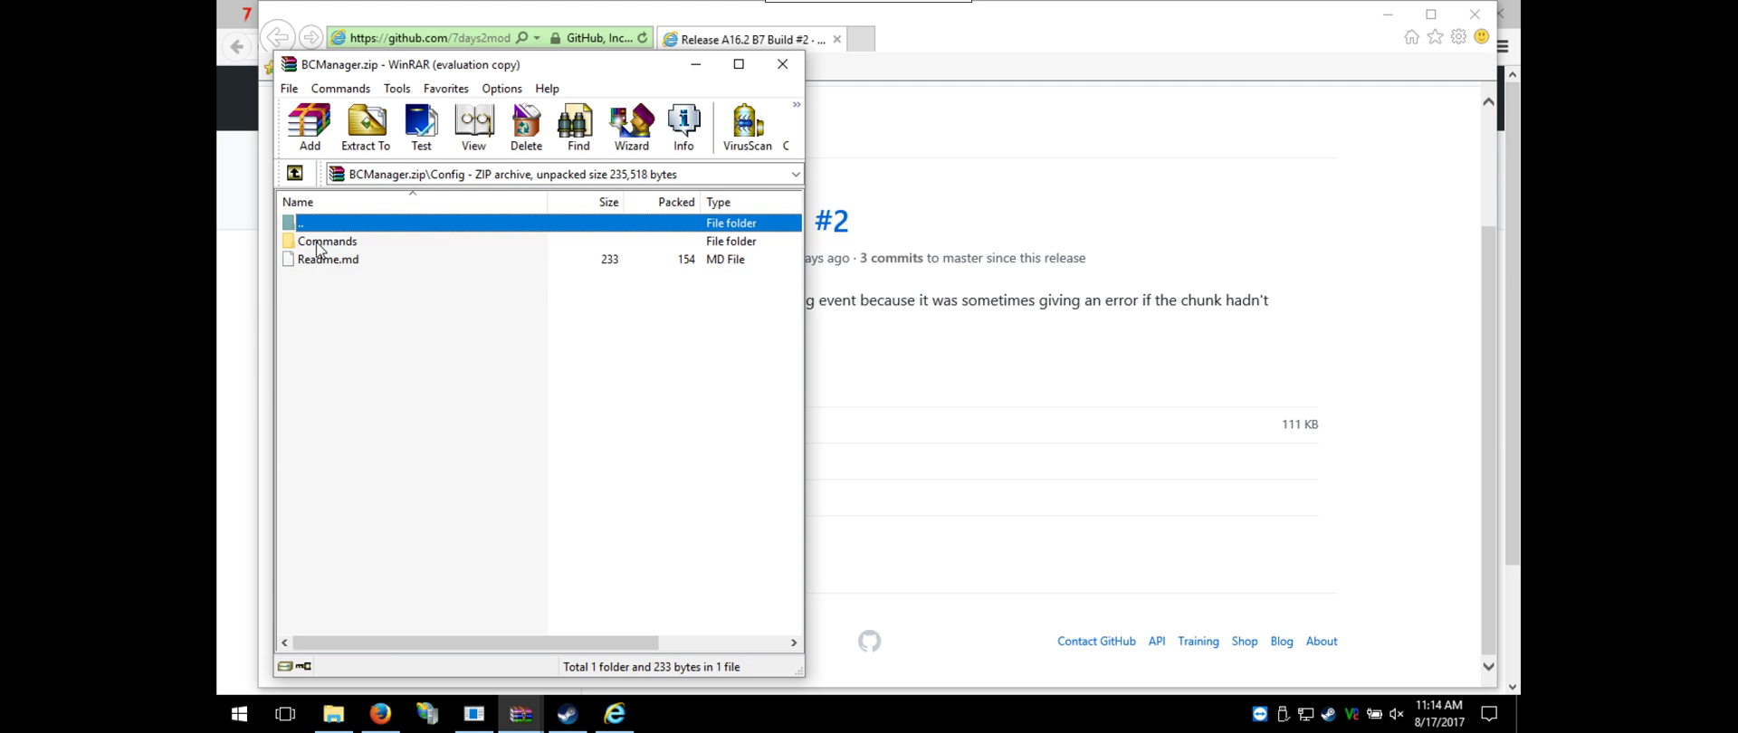
double_click(305, 225)
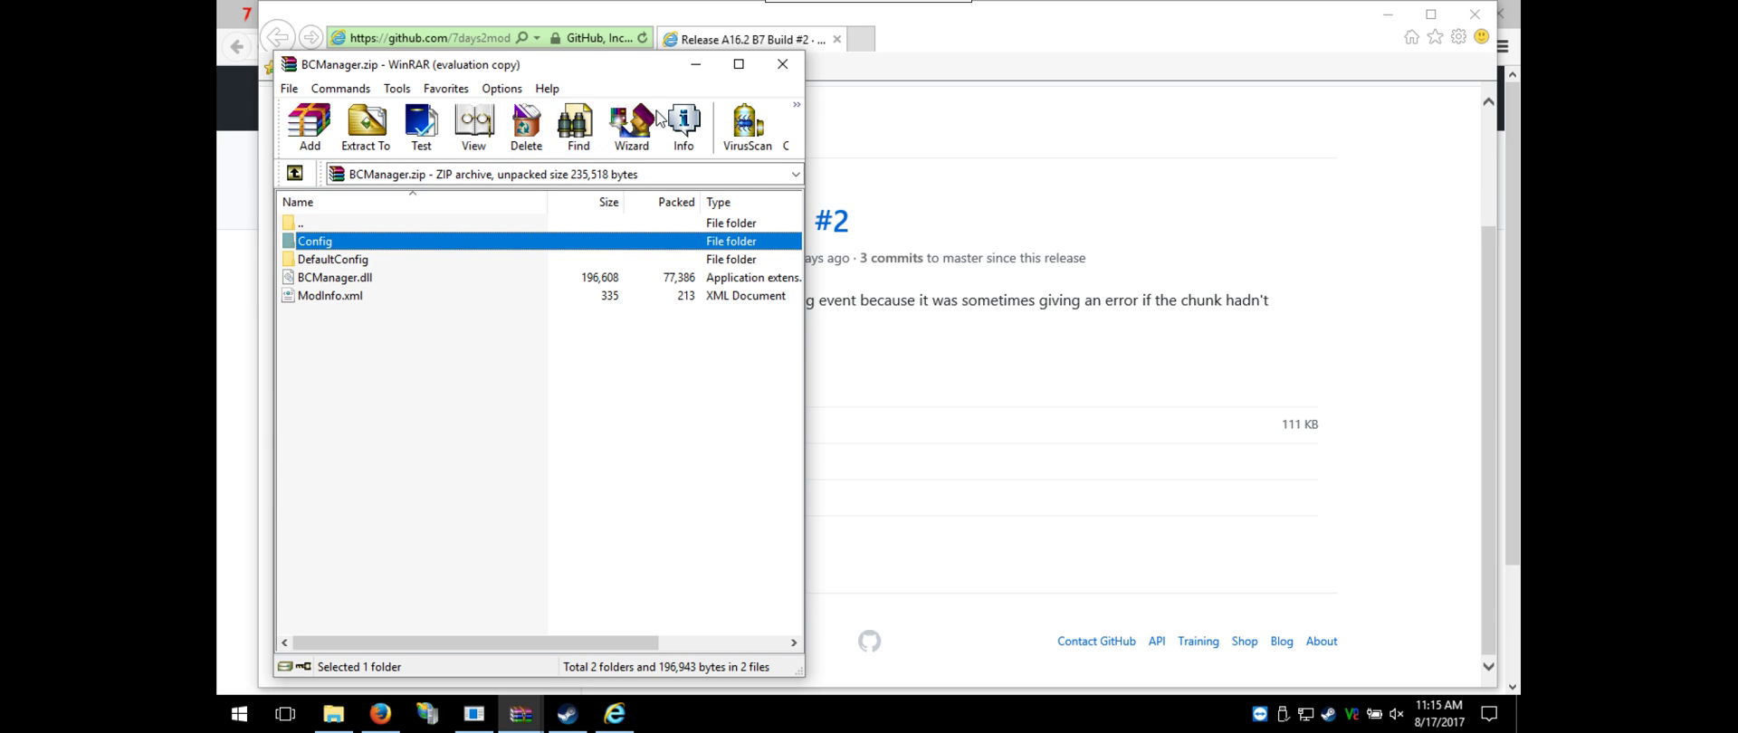
Try to open the network path \\gameserver\c\ through the Run dialog
key(super+r)
text(\\)
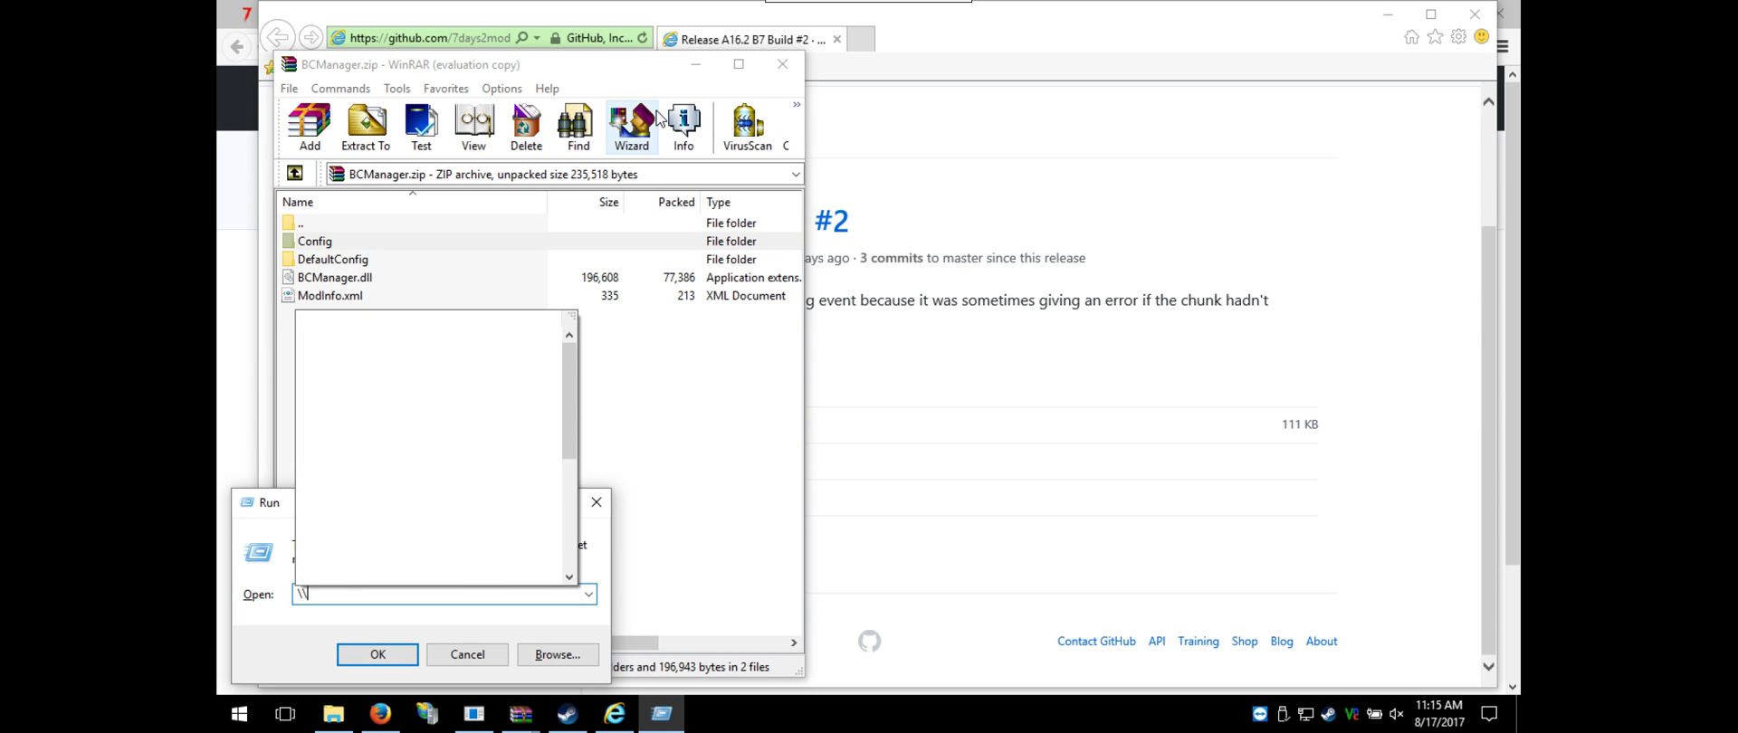
text(gameser)
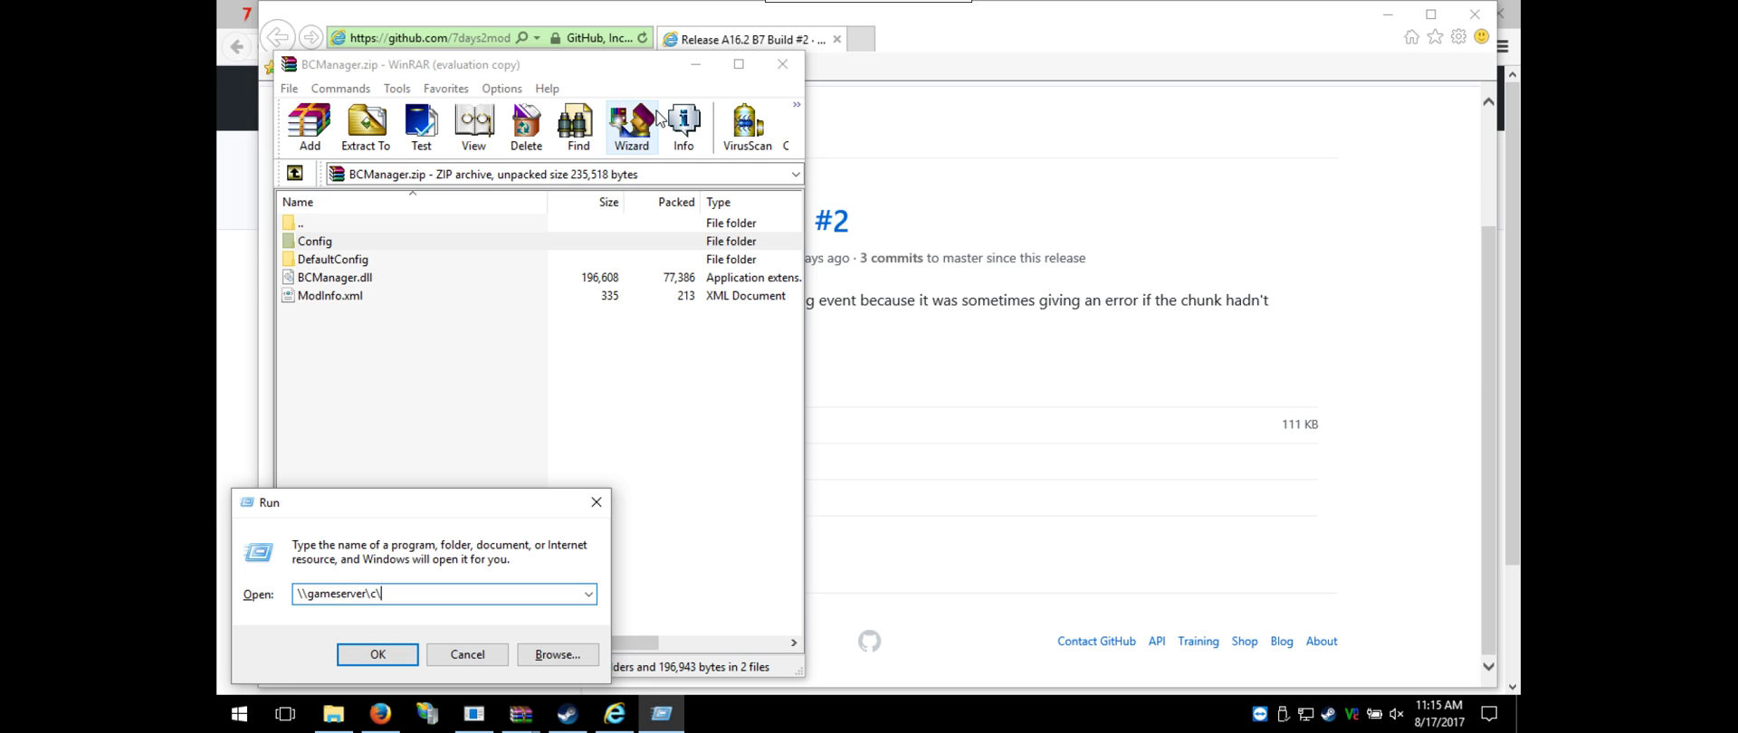
text(ver\c\)
key(Return)
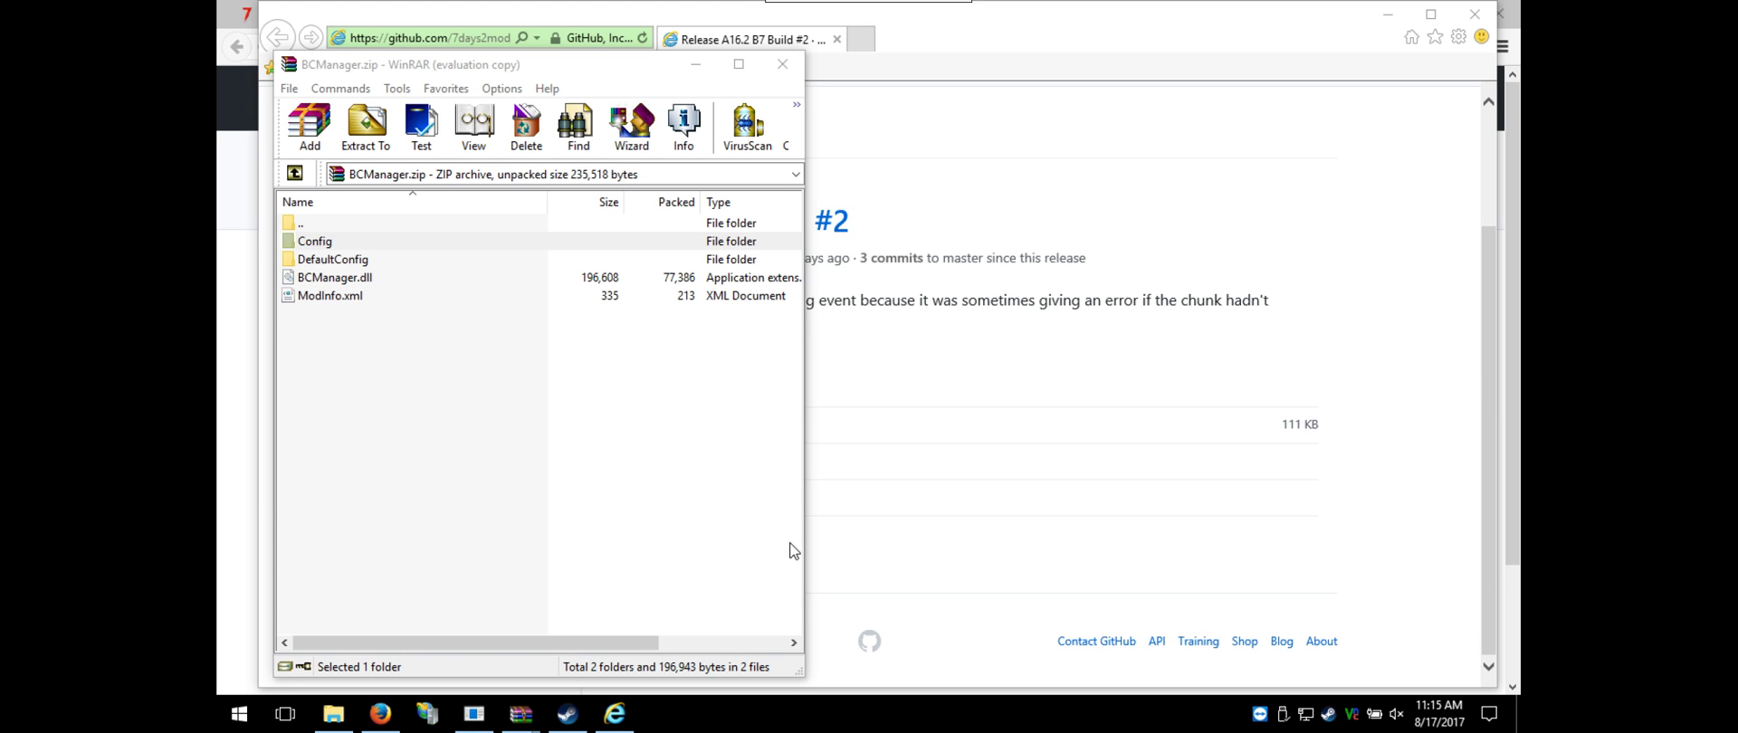
Open the network computer \\gameserver in File Explorer
key(super+r)
text(\)
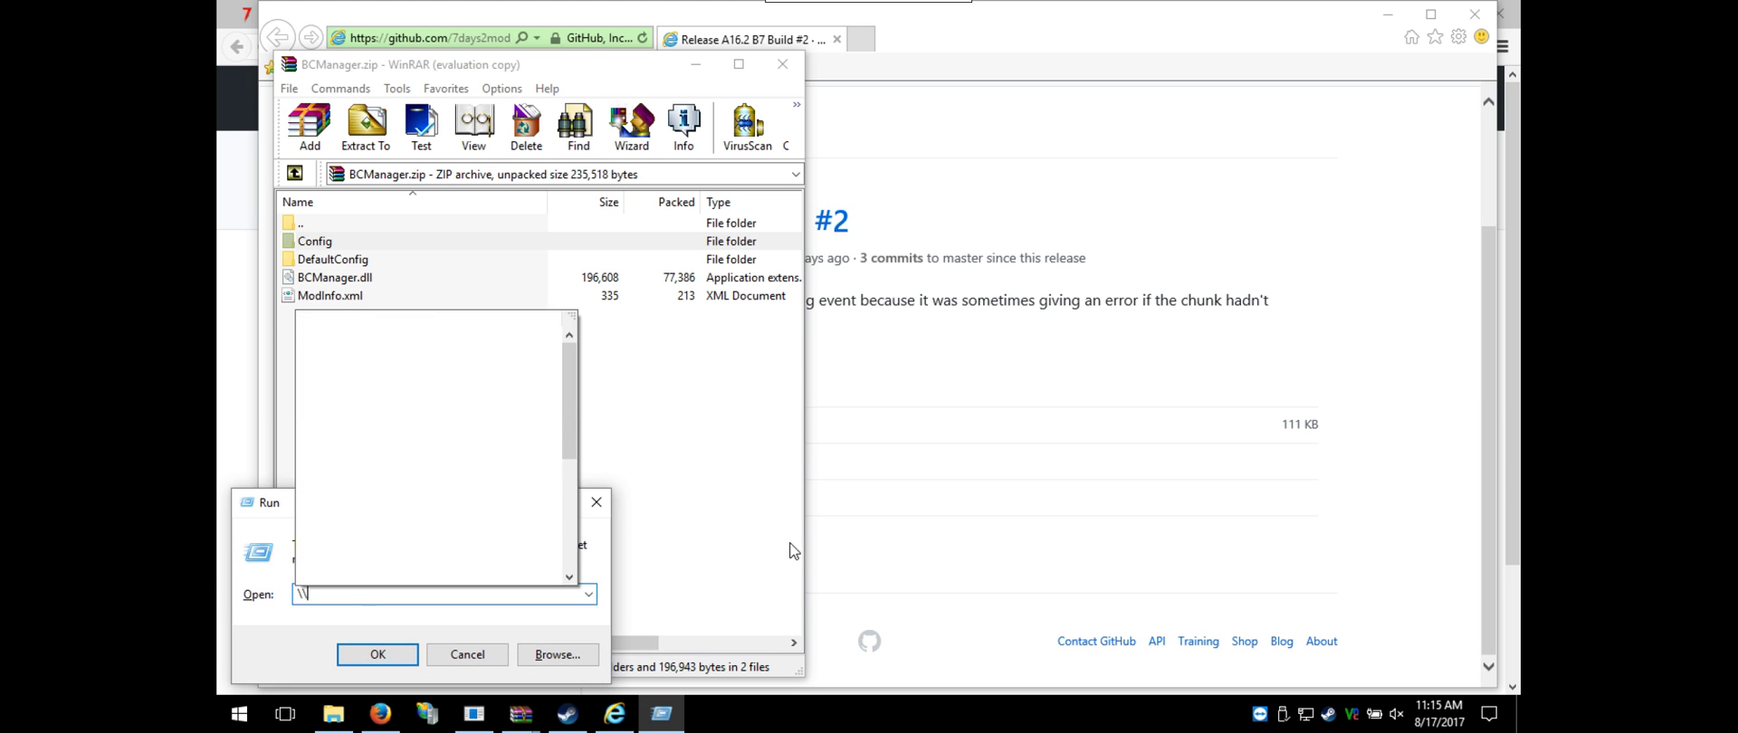
text(gameserver)
key(Return)
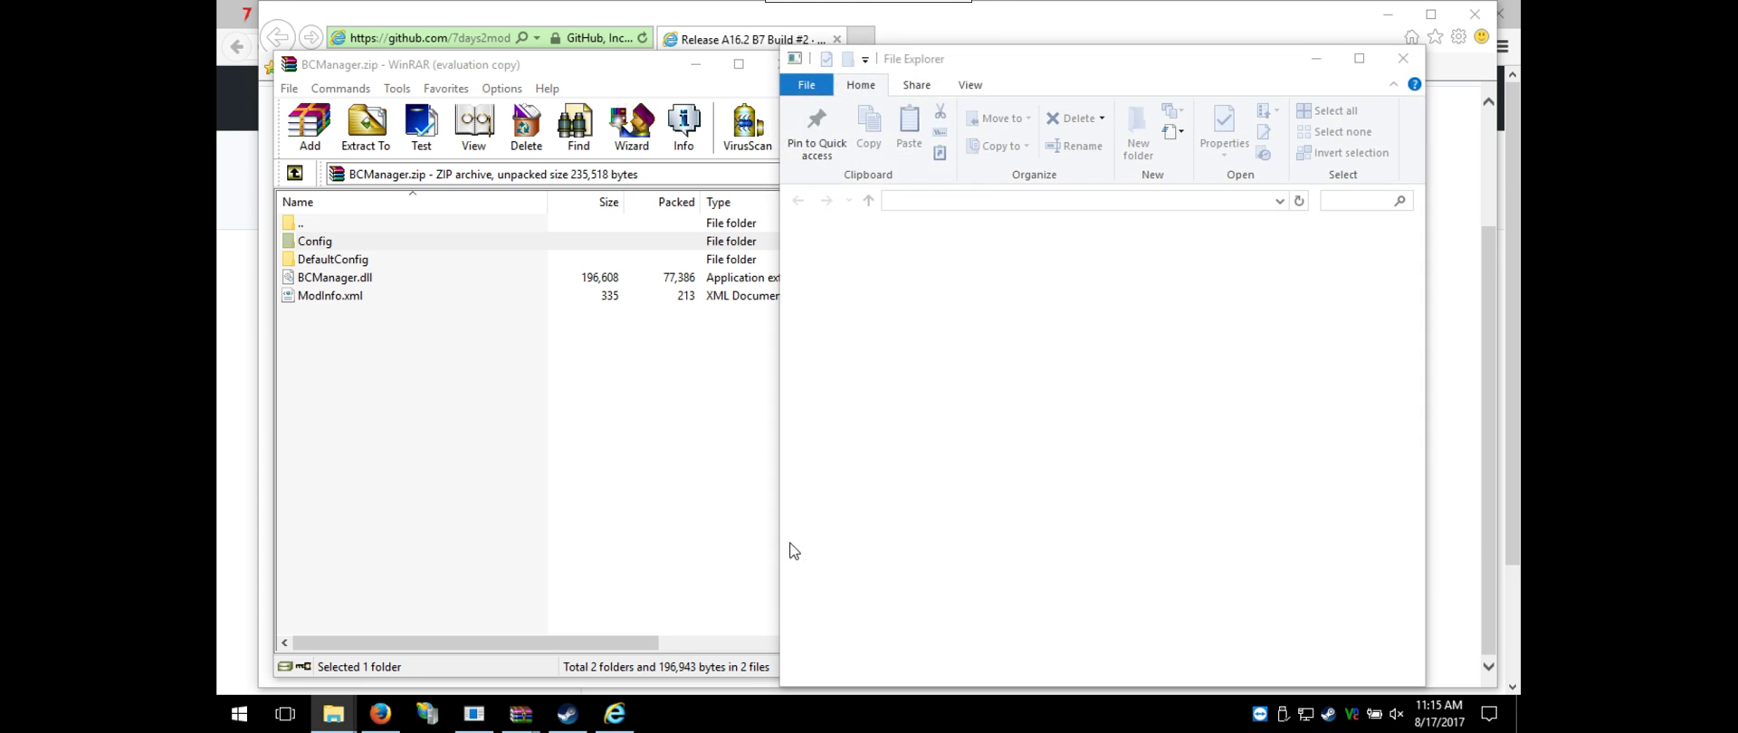
Try to sign in to gameserver by entering the account user name and password in the network credentials prompt
text(rick)
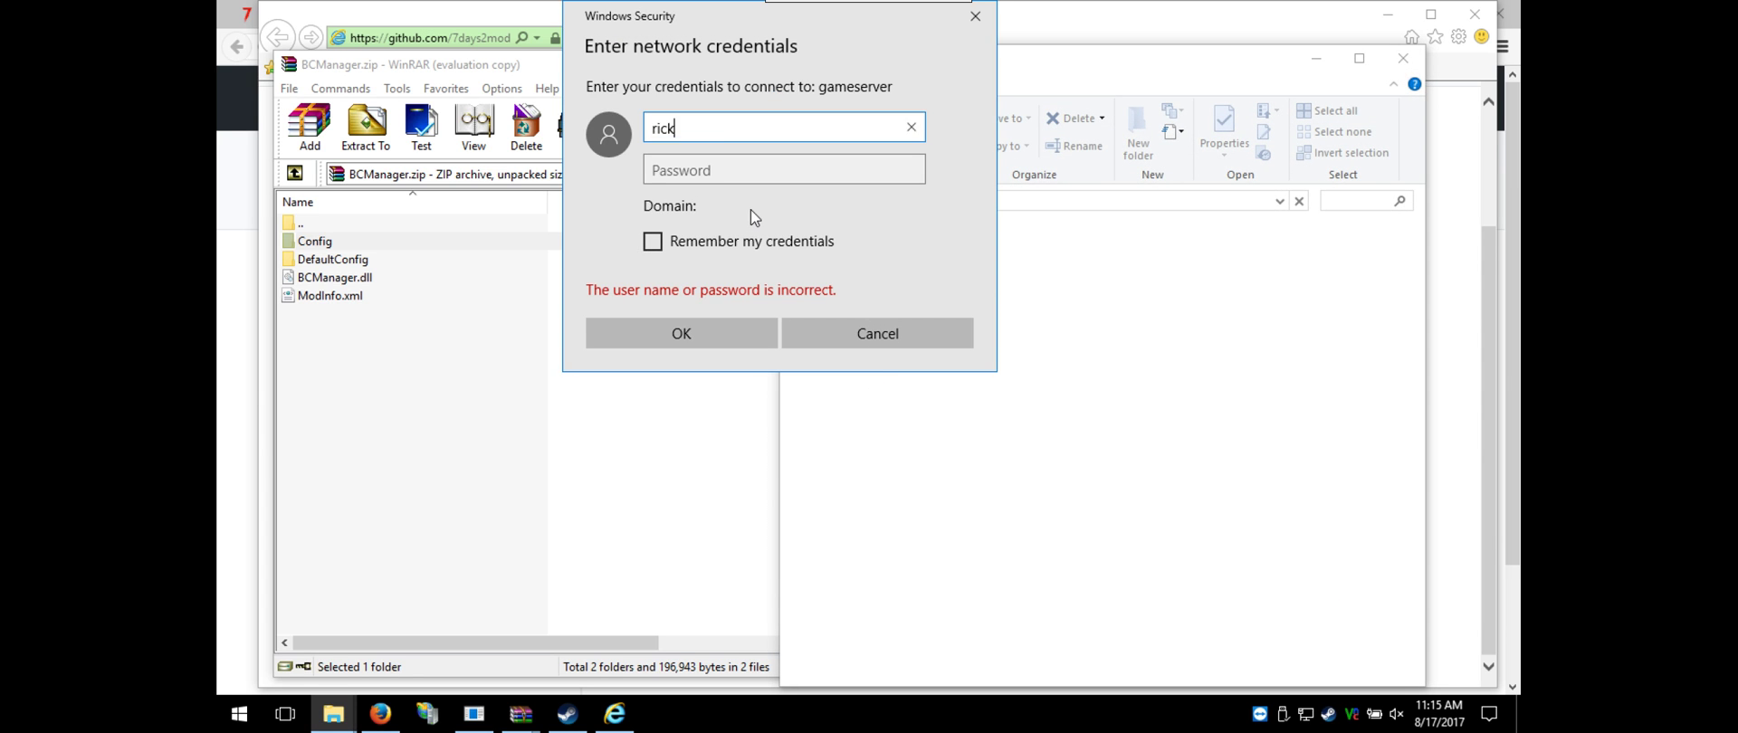
key(Tab)
text(1)
key(Return)
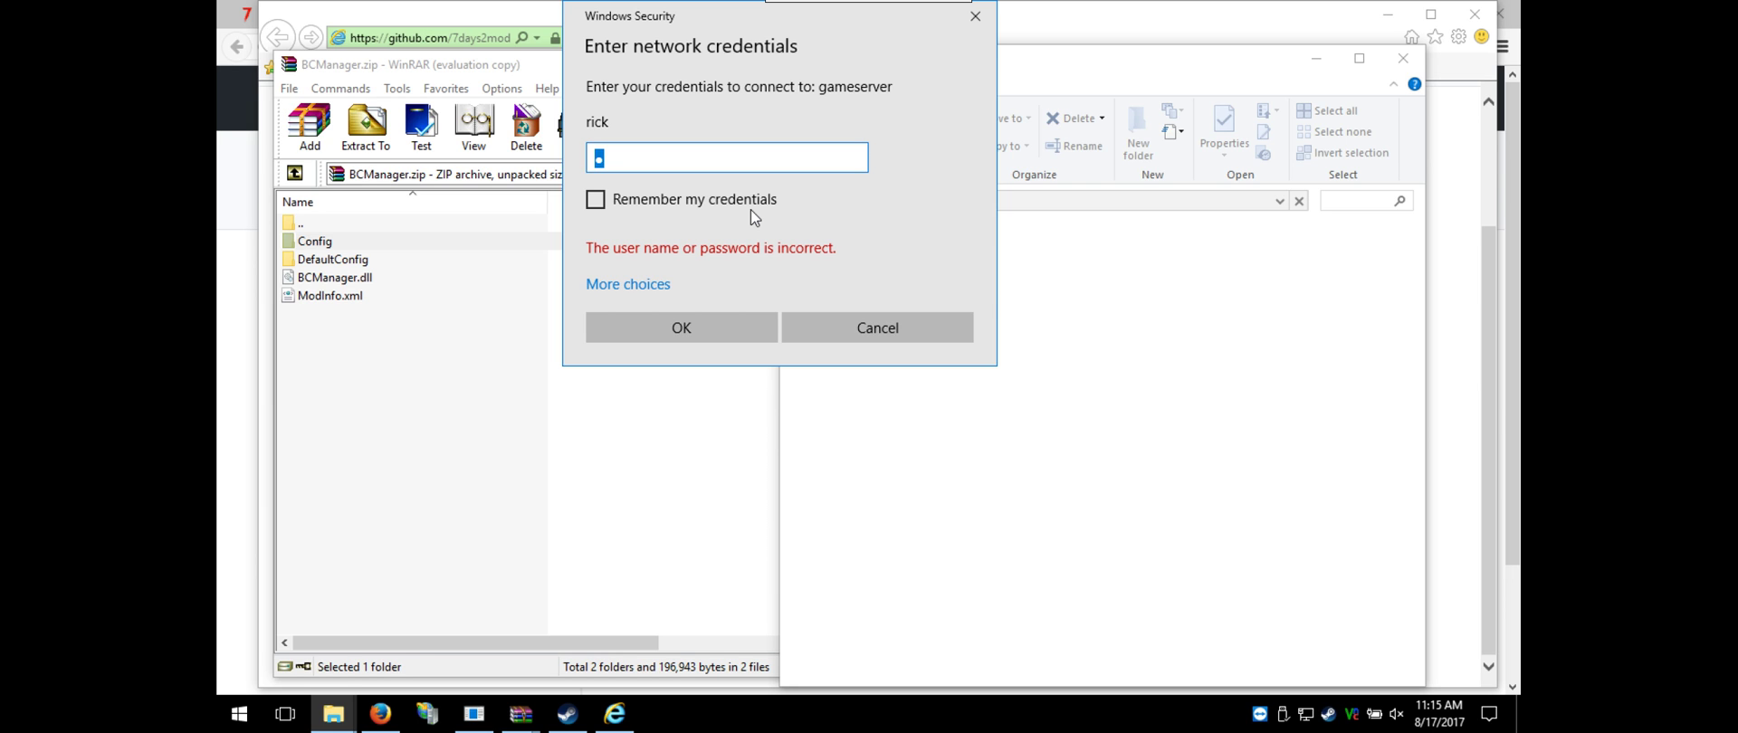
Sign in to gameserver with a different account, entering the user name server and the account password
click(646, 284)
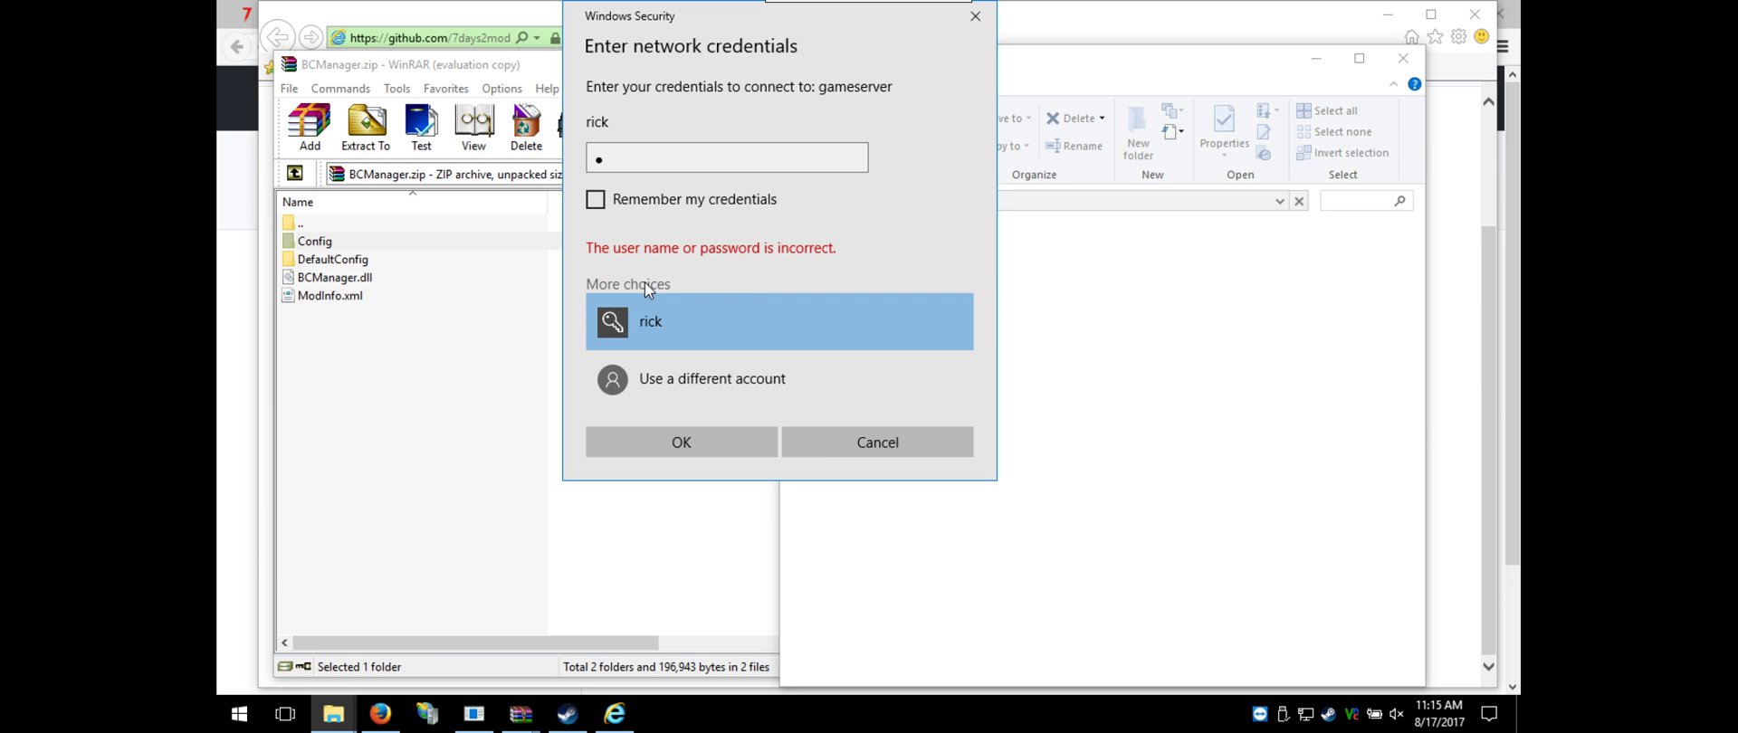
click(695, 375)
text(server)
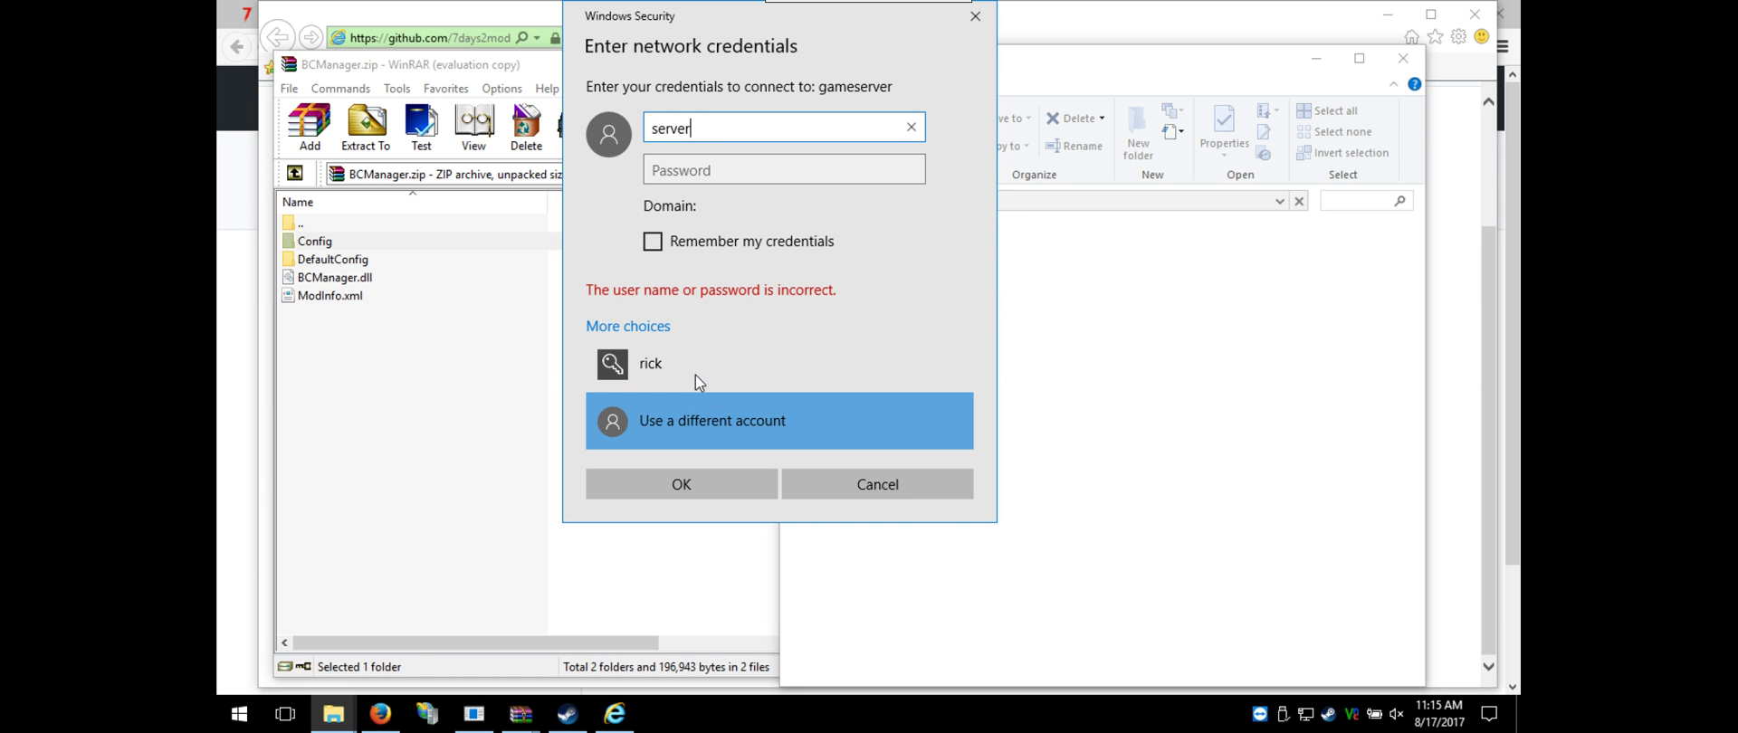
key(Tab)
text(1)
key(Return)
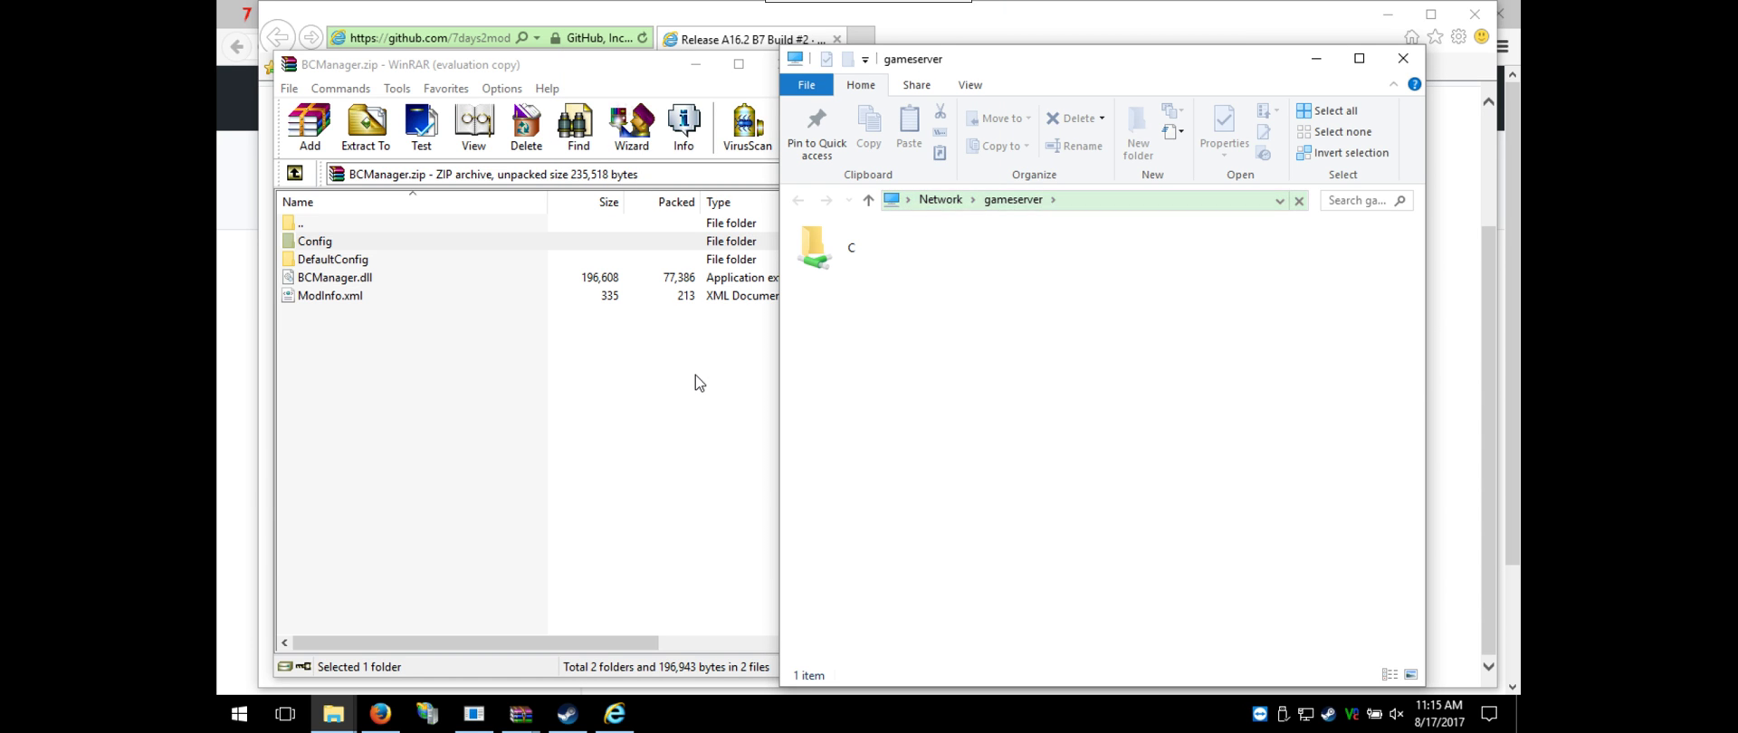
Open the C share on gameserver and go to the Steam folder inside Program Files (x86)
double_click(824, 263)
text(pro)
key(Down)
key(Return)
text(s)
key(Down)
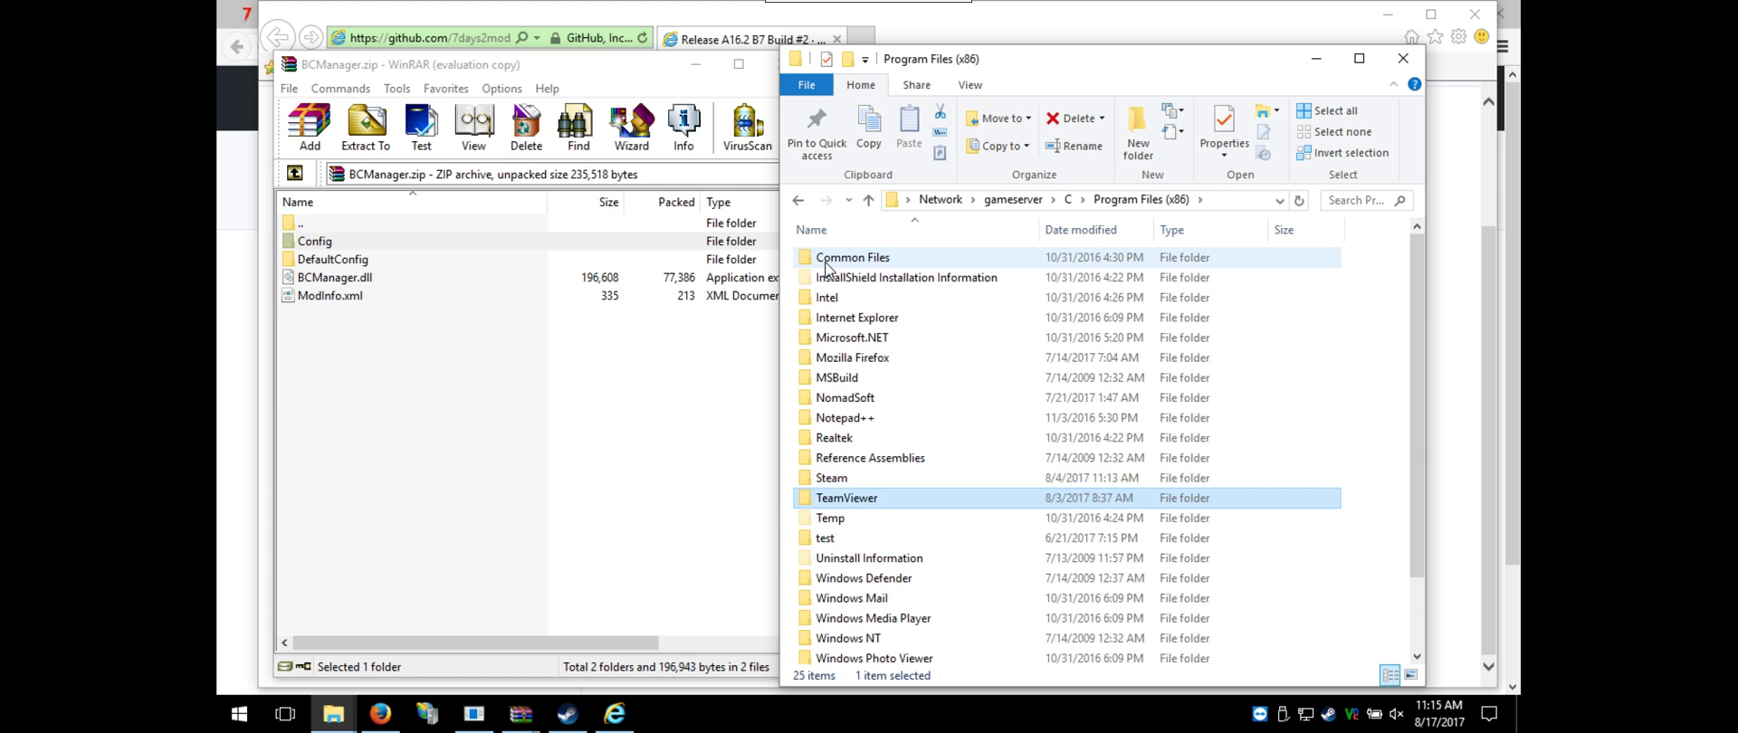
key(Up)
key(Return)
Open steamapps\common\7 Days to Die Dedicated Server\Mods on gameserver to view its installed mods
text(steam)
key(Down)
key(Return)
key(Down)
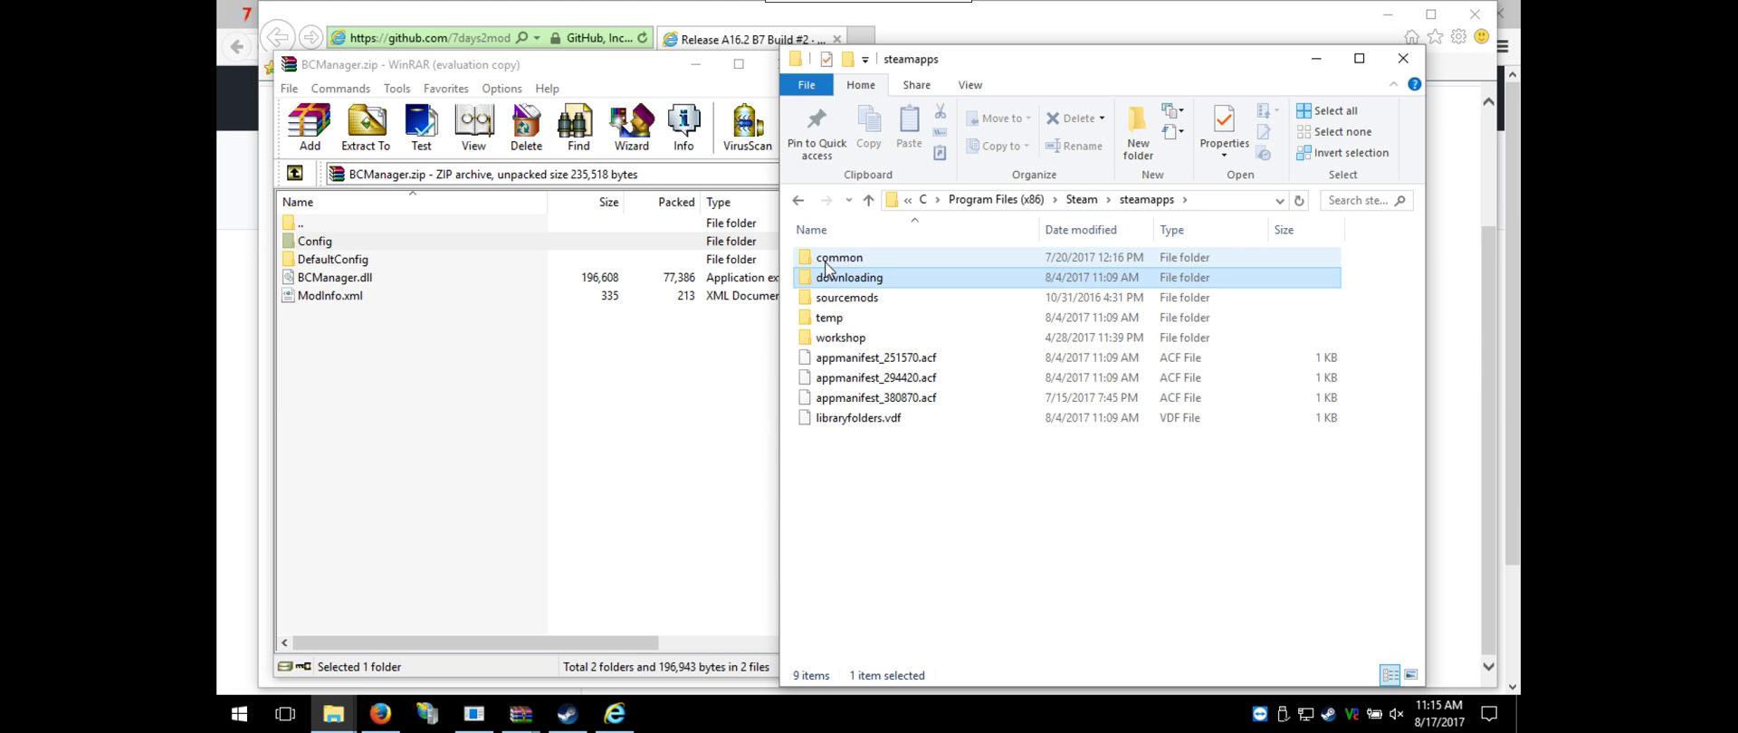
key(Up)
key(Return)
double_click(828, 275)
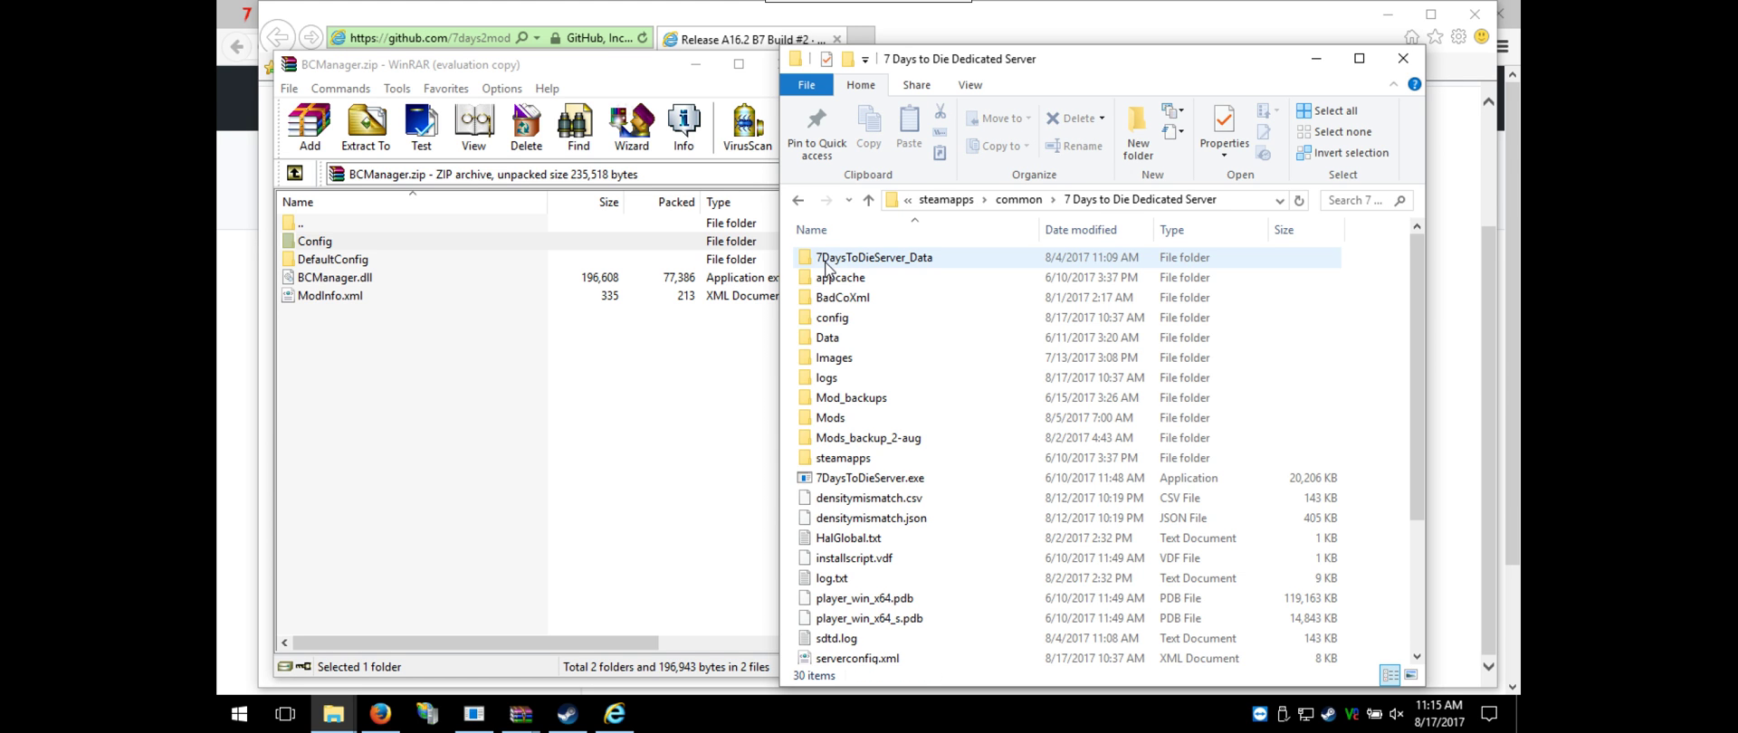
double_click(831, 419)
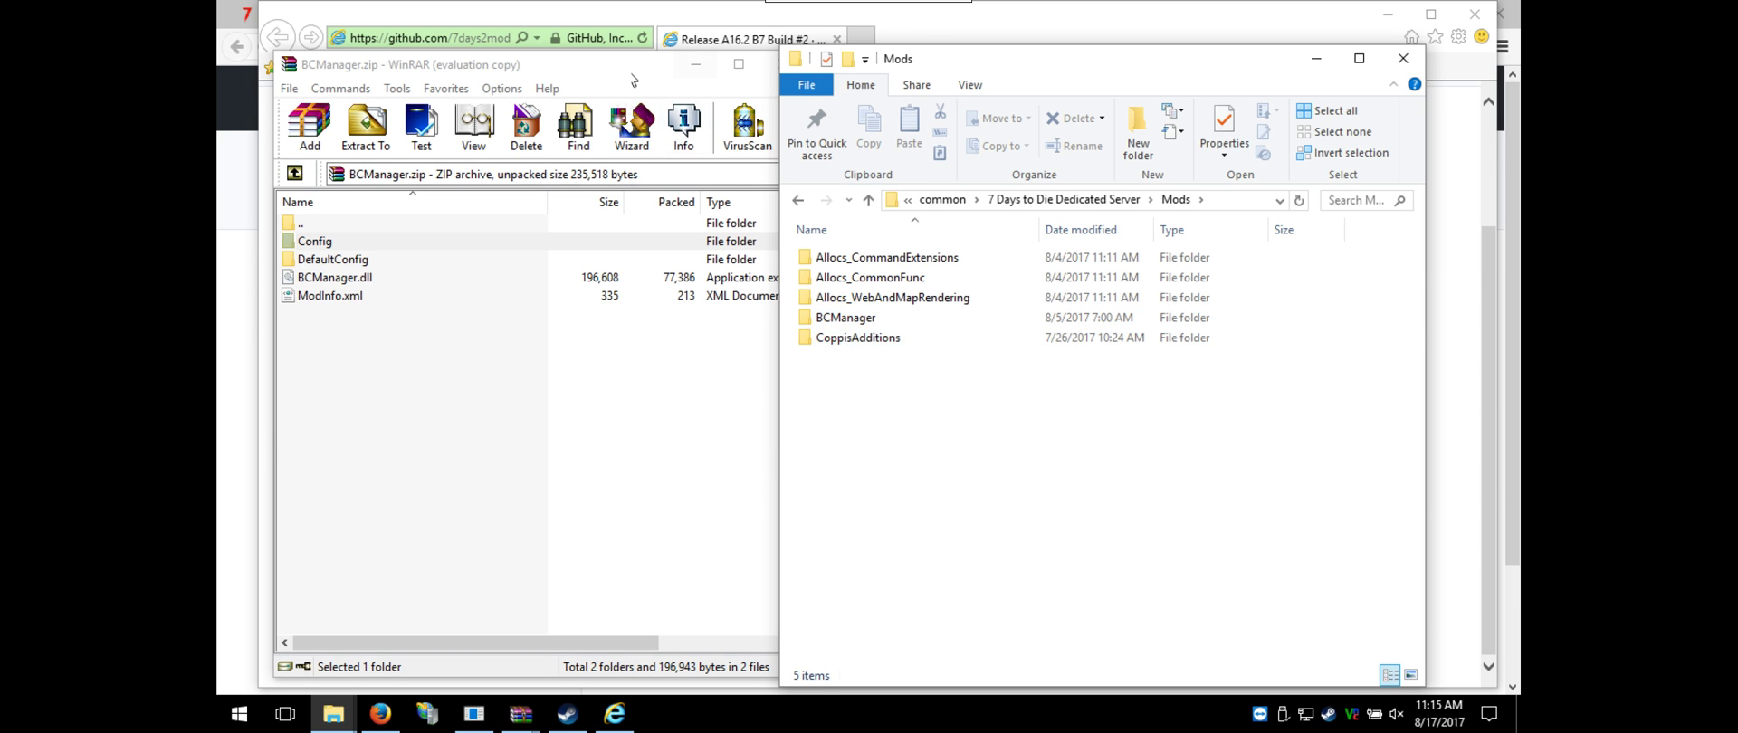
Close the BCManager.zip archive window, dismiss the network path error and cancel the Run dialog
click(693, 86)
click(782, 63)
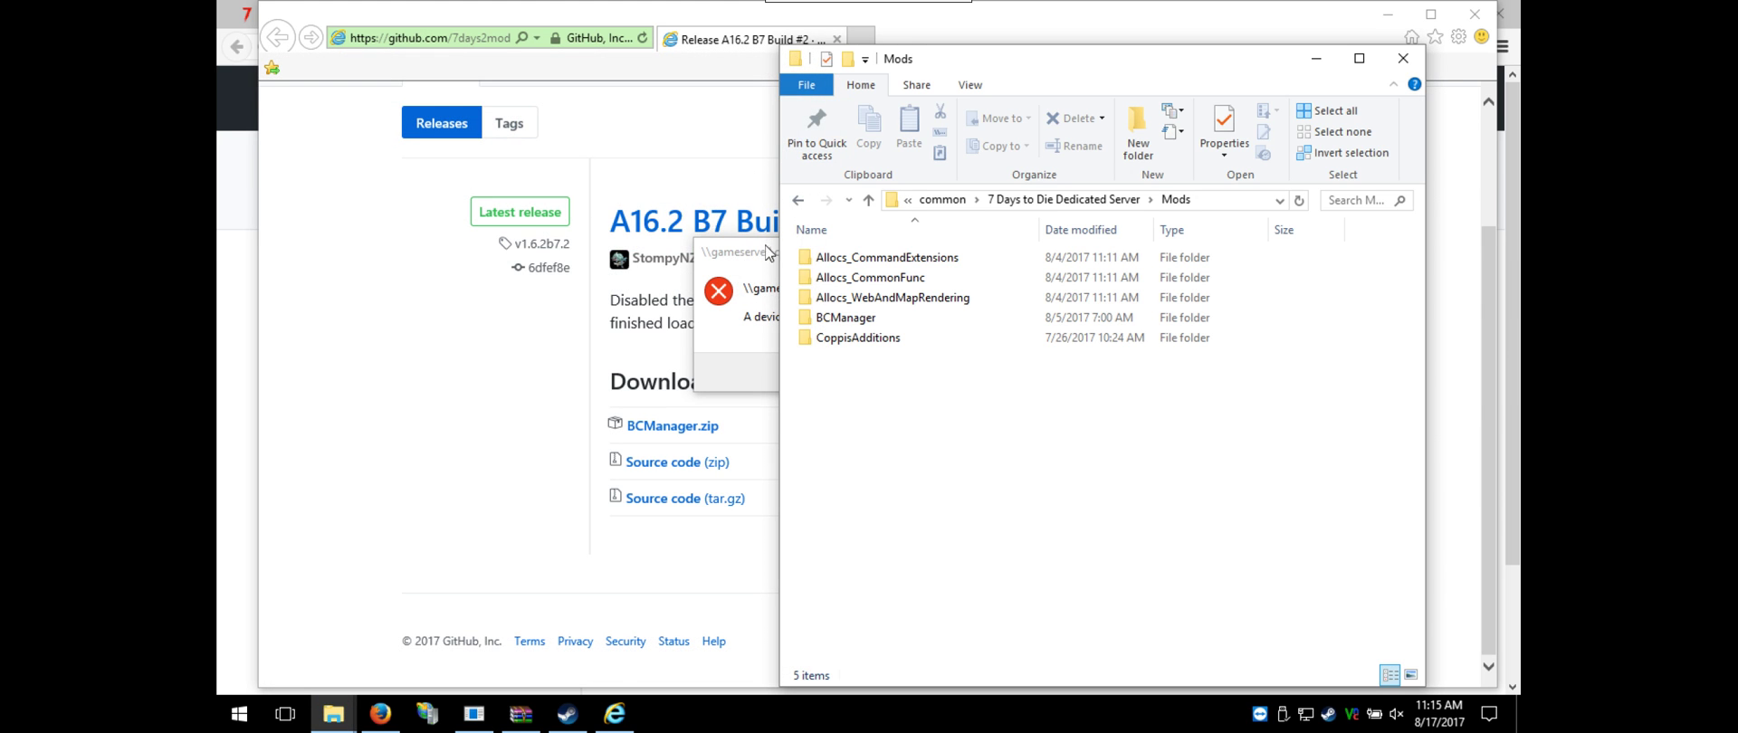
click(977, 371)
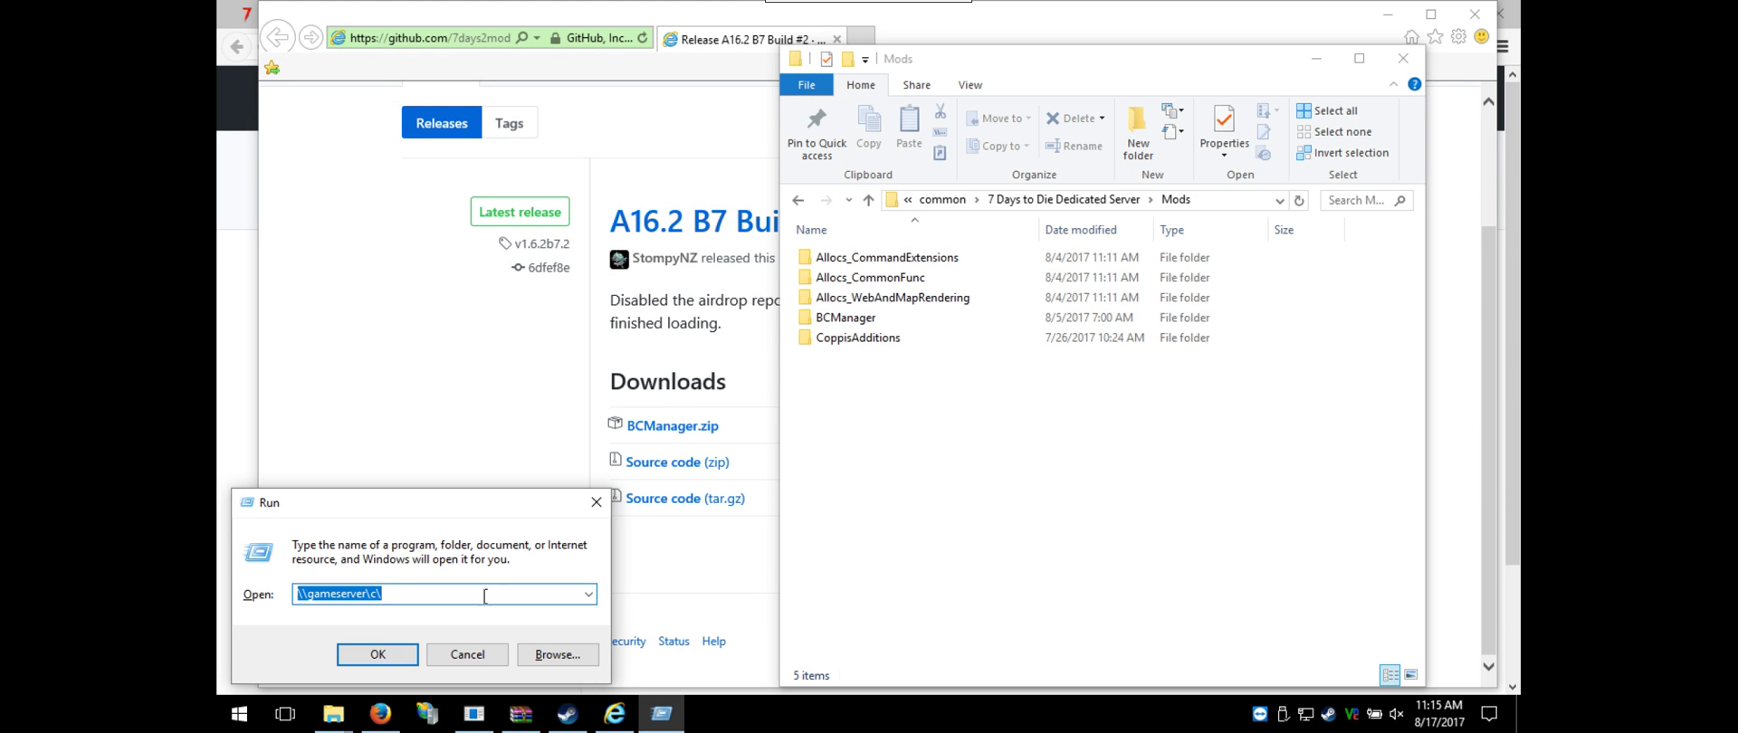
click(466, 655)
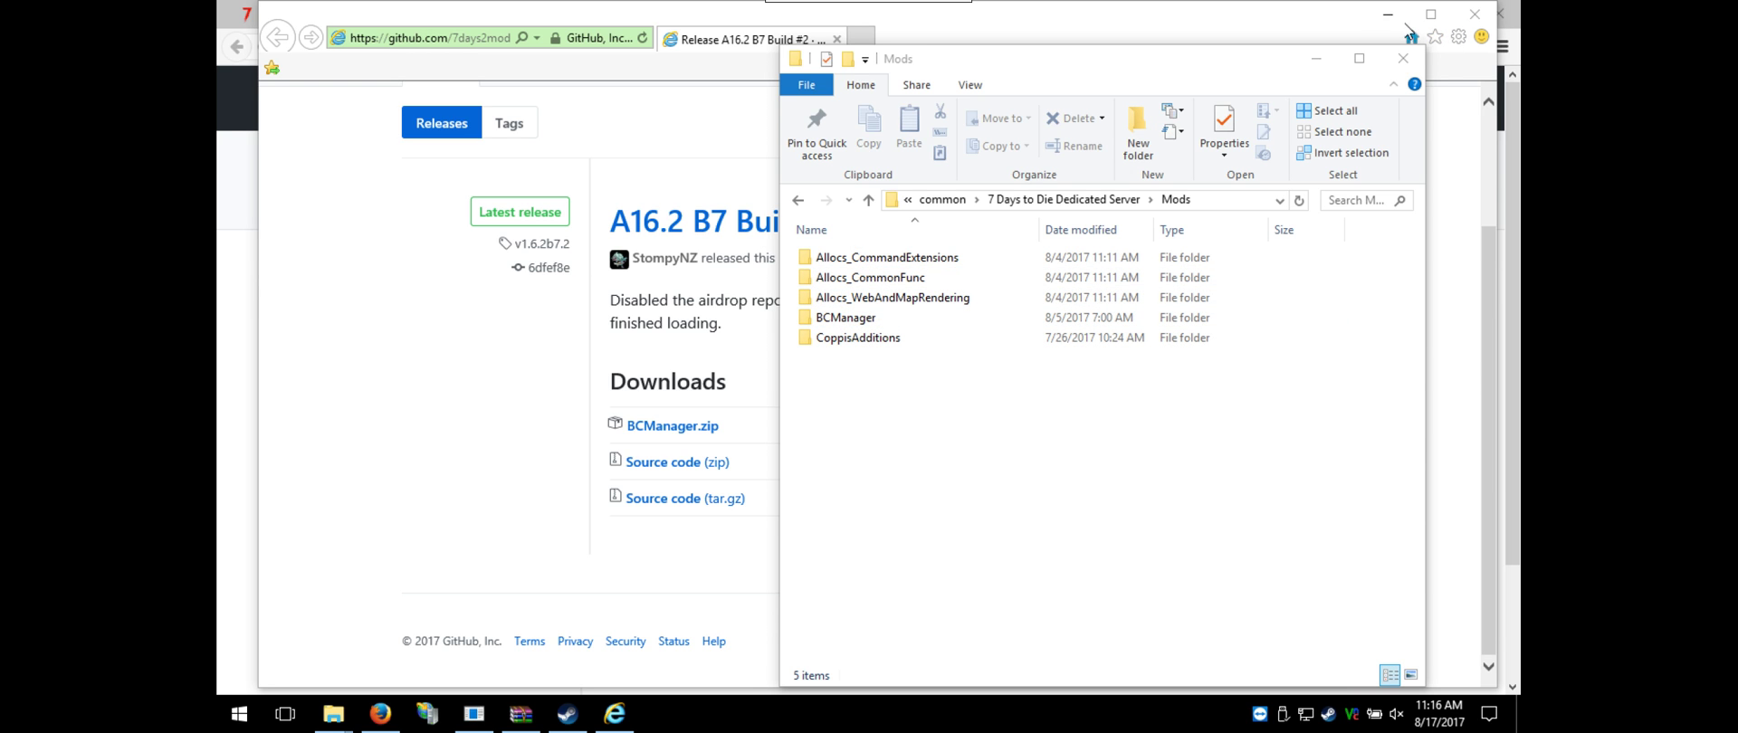
Create a folder named BCManager in the local 7 Days to Die Dedicated Server Mods folder
mouse_move(333, 713)
click(375, 670)
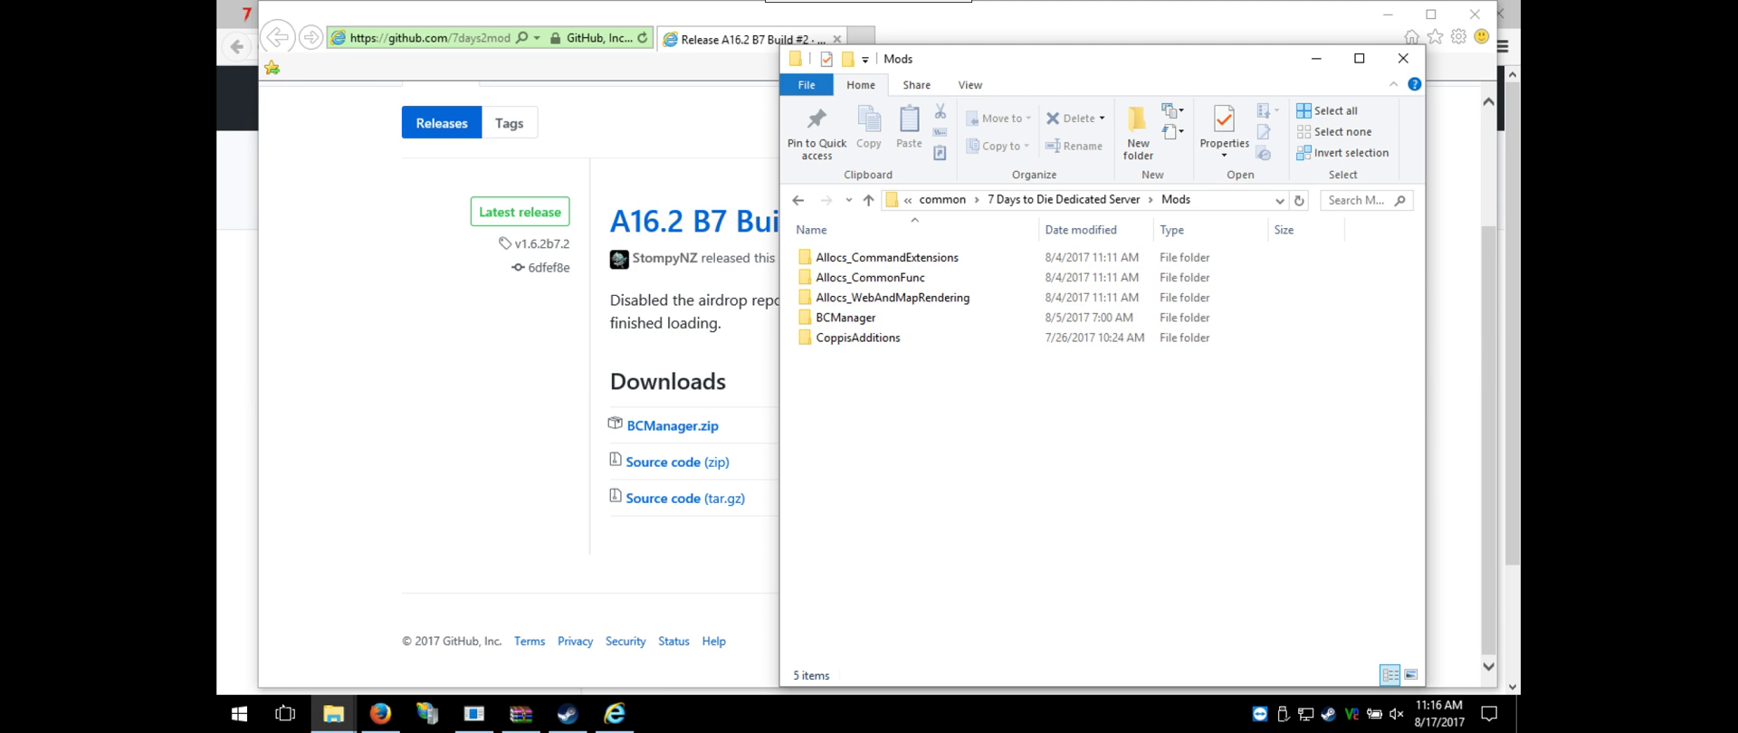
mouse_move(333, 714)
click(277, 634)
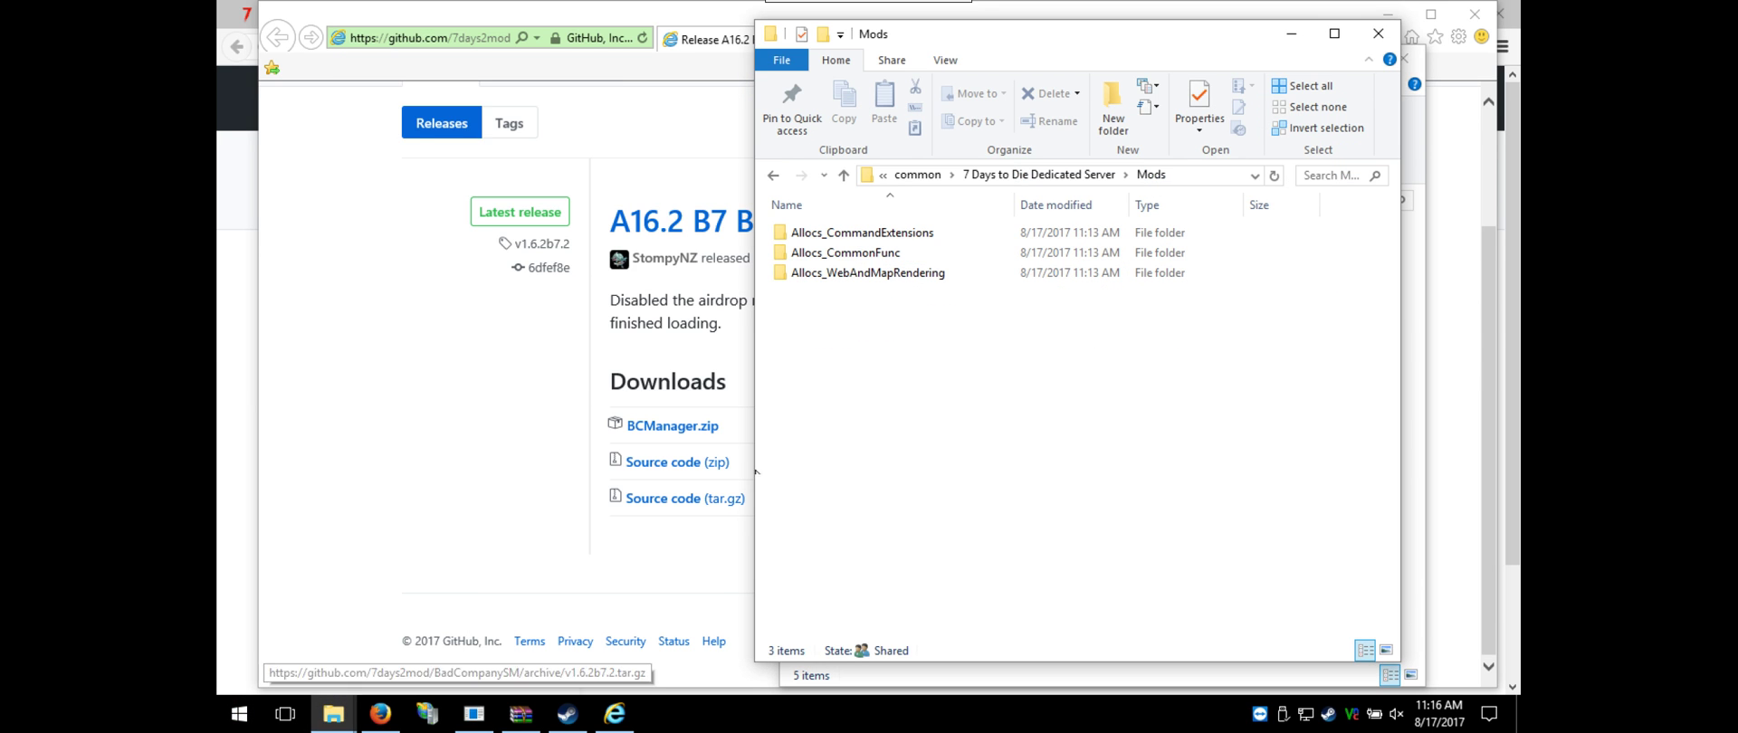
right_click(845, 433)
mouse_move(919, 382)
click(1139, 392)
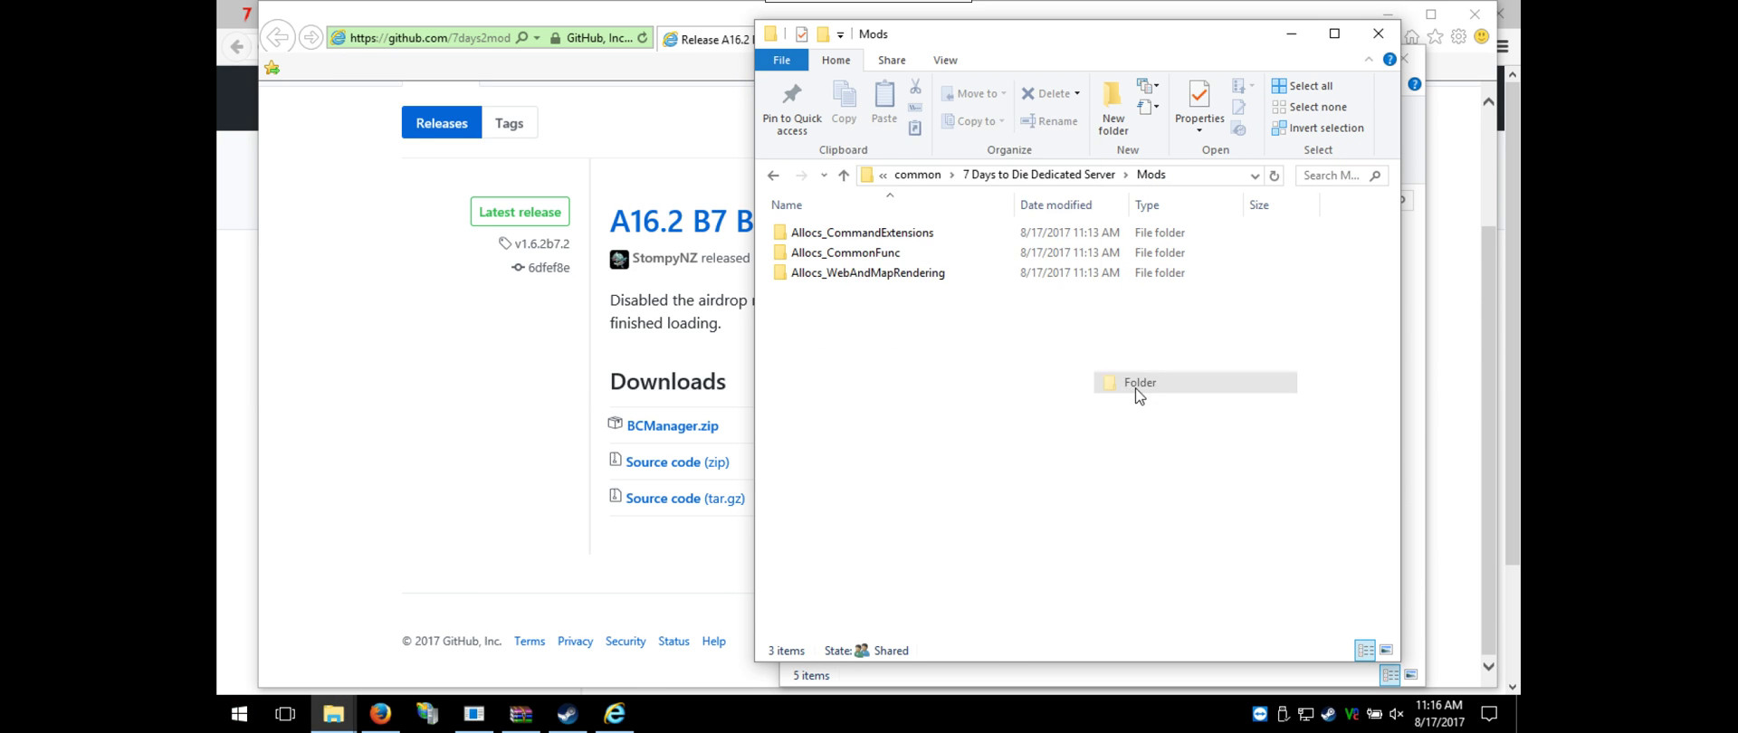
text(BCMAna)
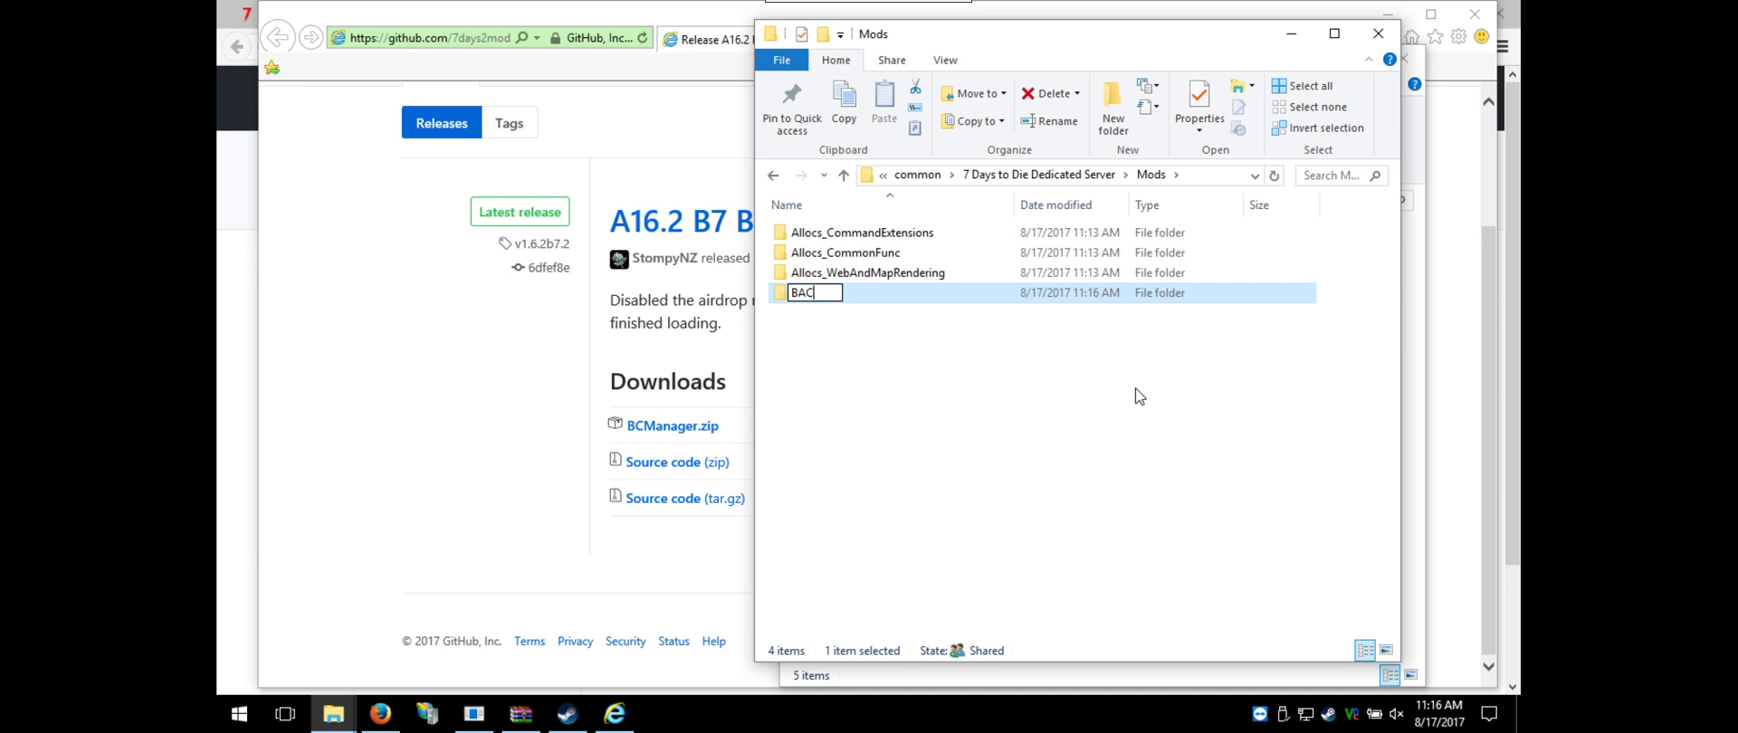
text(ge)
key(BackSpace)
key(BackSpace)
key(BackSpace)
key(BackSpace)
key(BackSpace)
text(ag)
key(BackSpace)
text(nager)
key(Return)
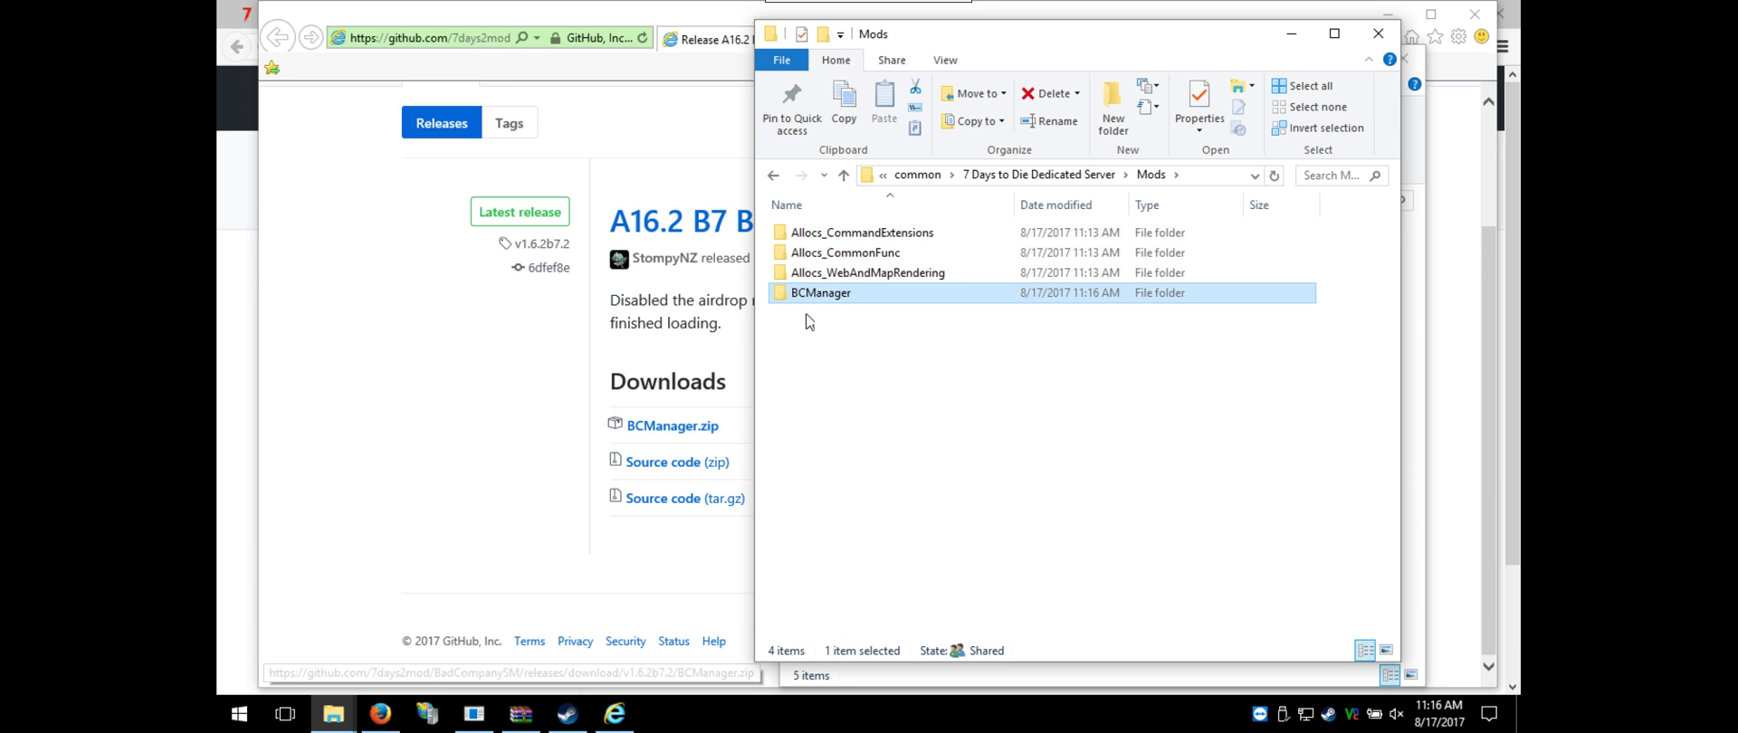
Open the new BCManager folder, select its full path, and reopen BCManager.zip from the release page
double_click(831, 295)
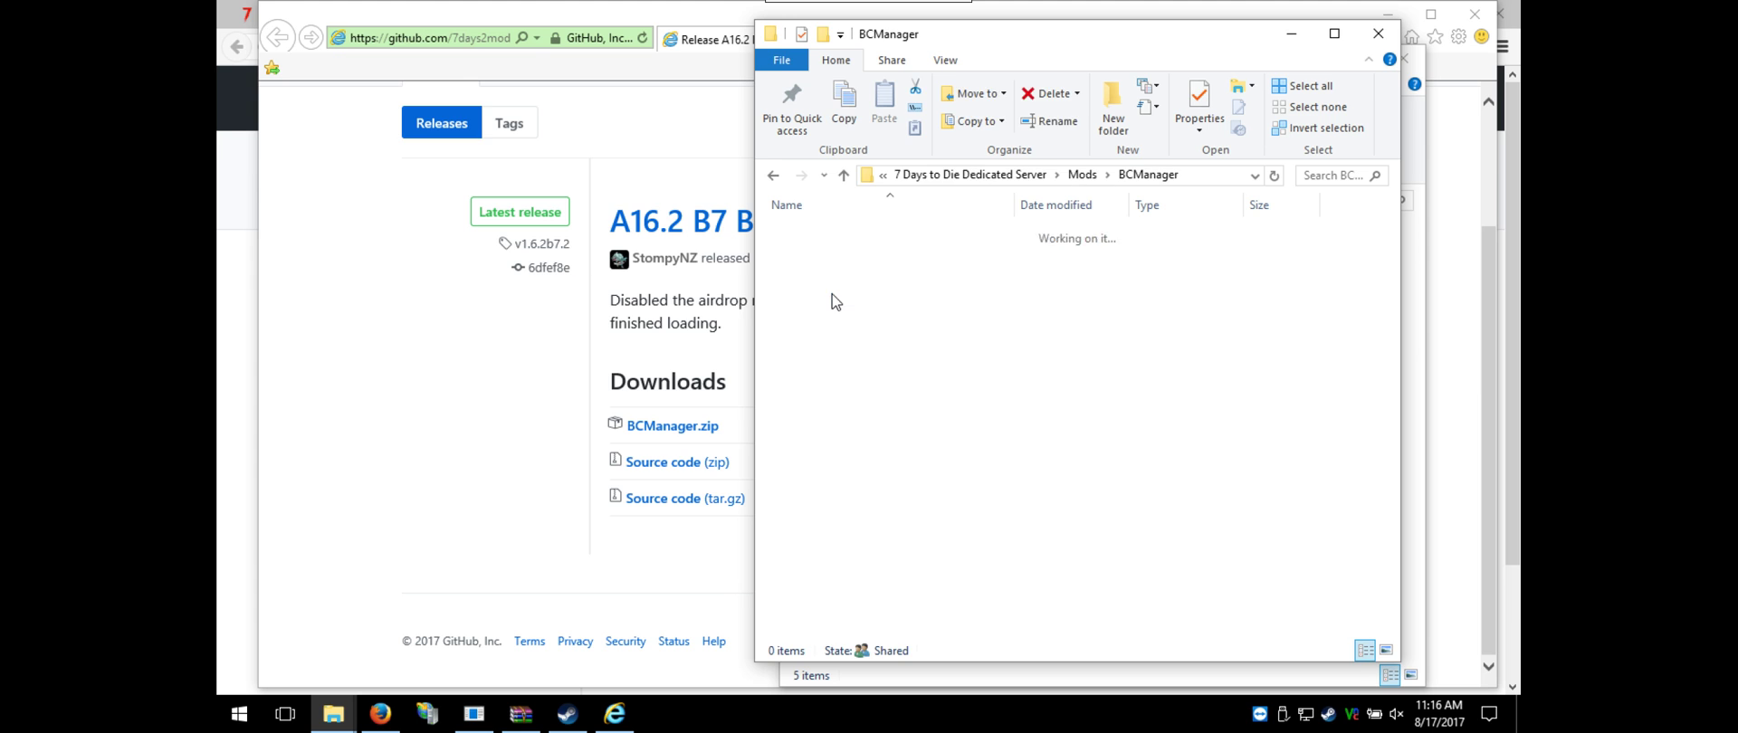
click(1209, 176)
click(675, 425)
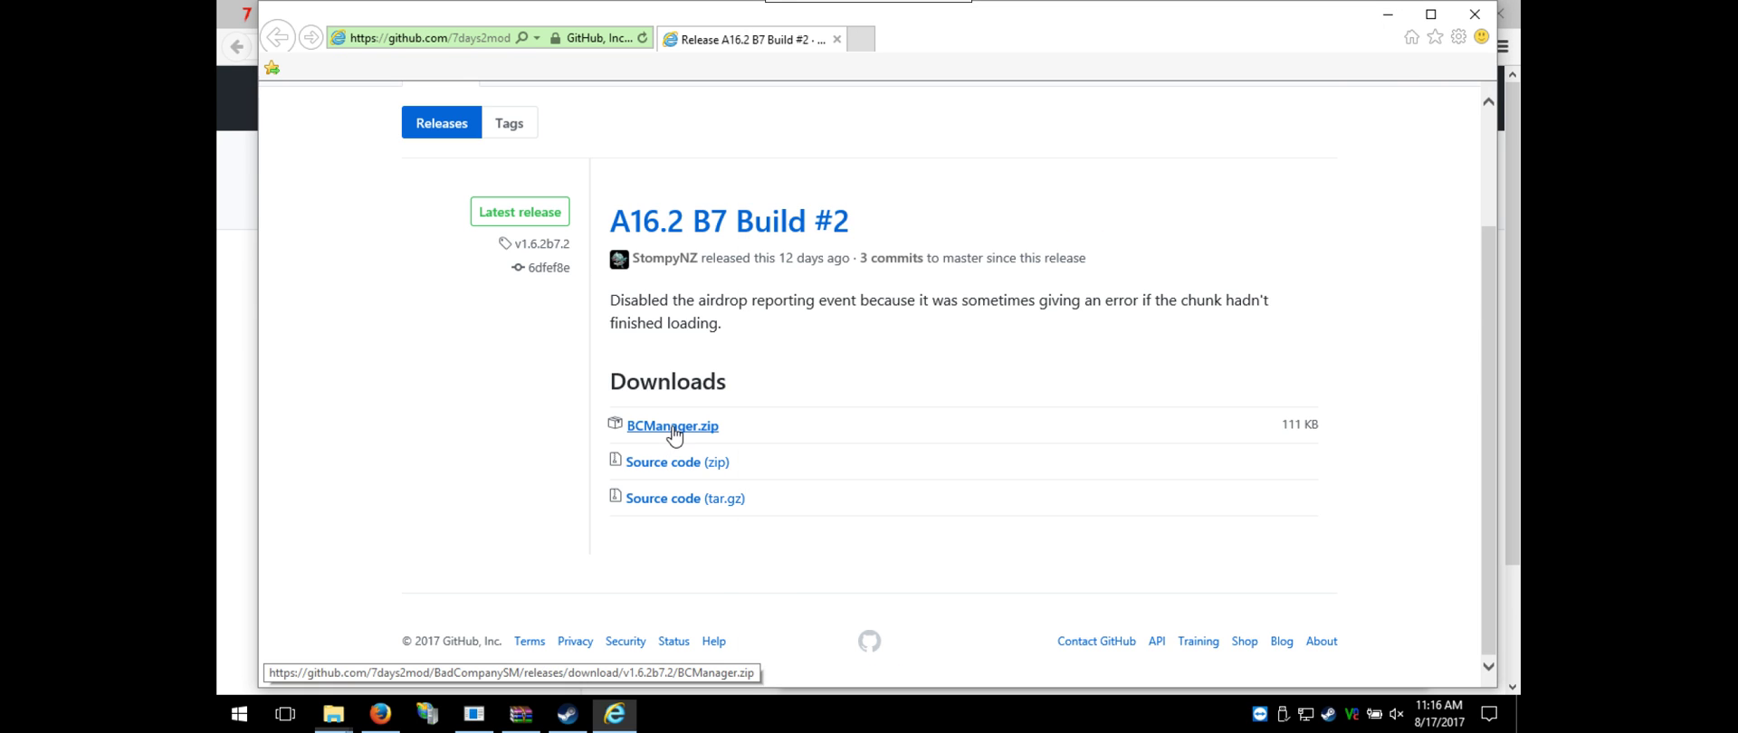
click(1113, 666)
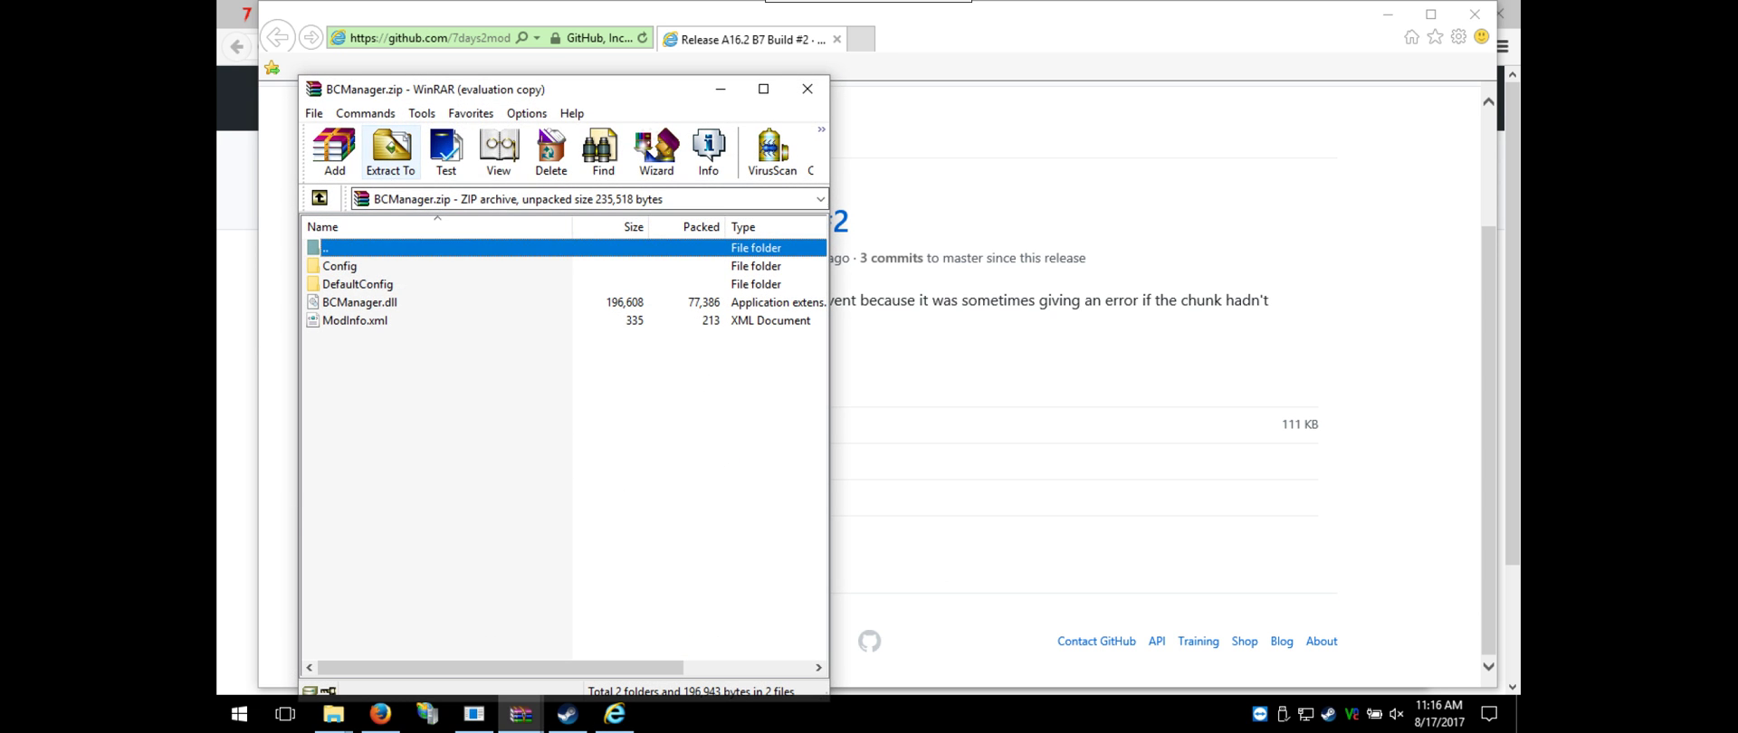
Extract the whole BCManager.zip archive into the local dedicated server's Mods\BCManager folder
click(666, 407)
click(384, 154)
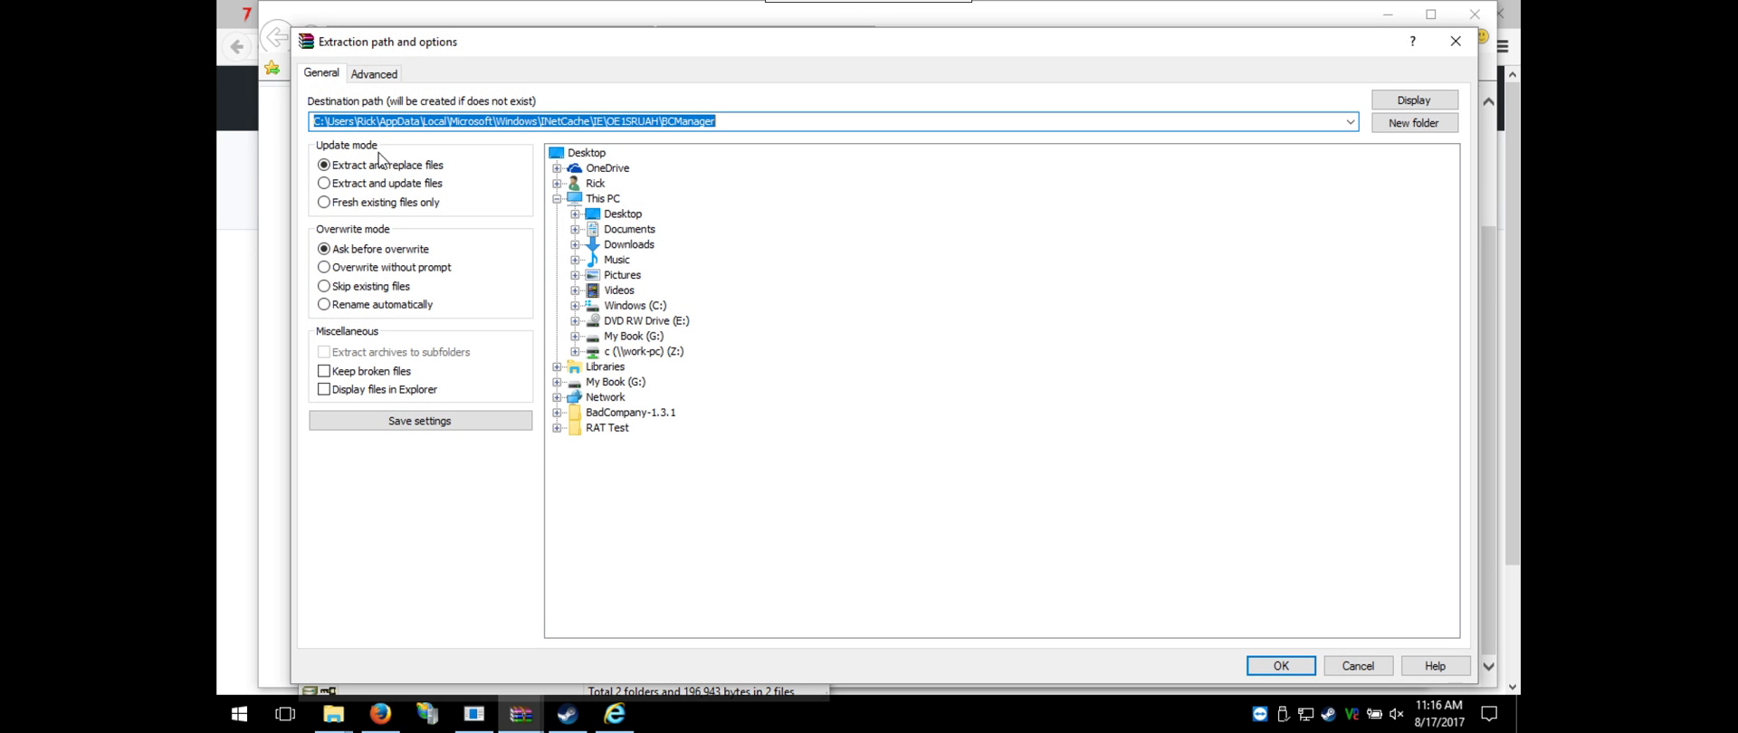
text(C:\Program Files (x86)\Steam\steamapps\common\7 Days To Die\Mods\BCManager)
key(Return)
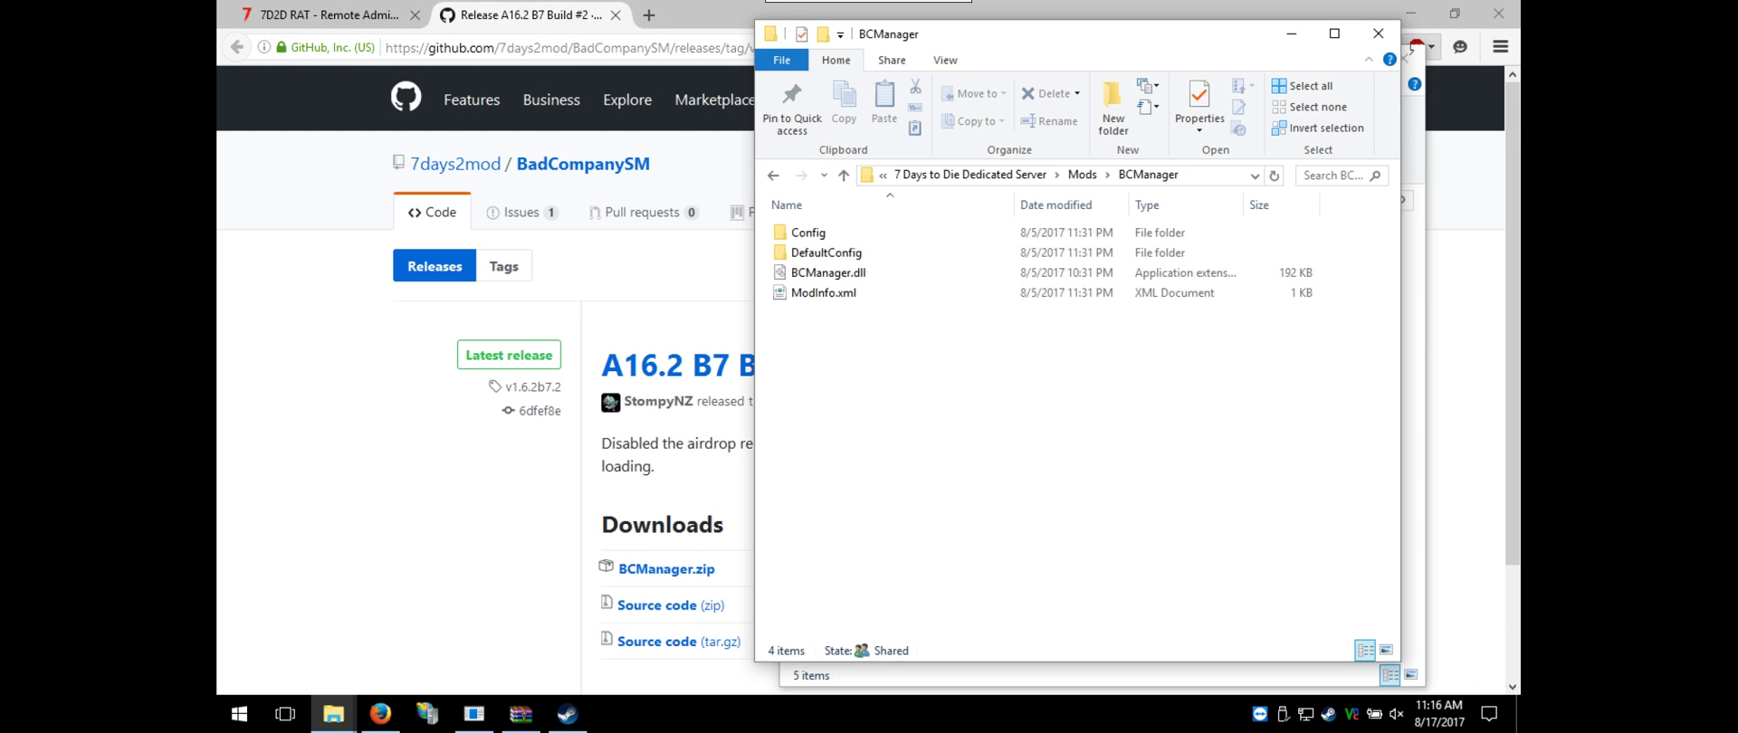
Close the local and remote folder windows, the browser, Steam and the 7D2DRAT_01125.zip archive window
click(1378, 34)
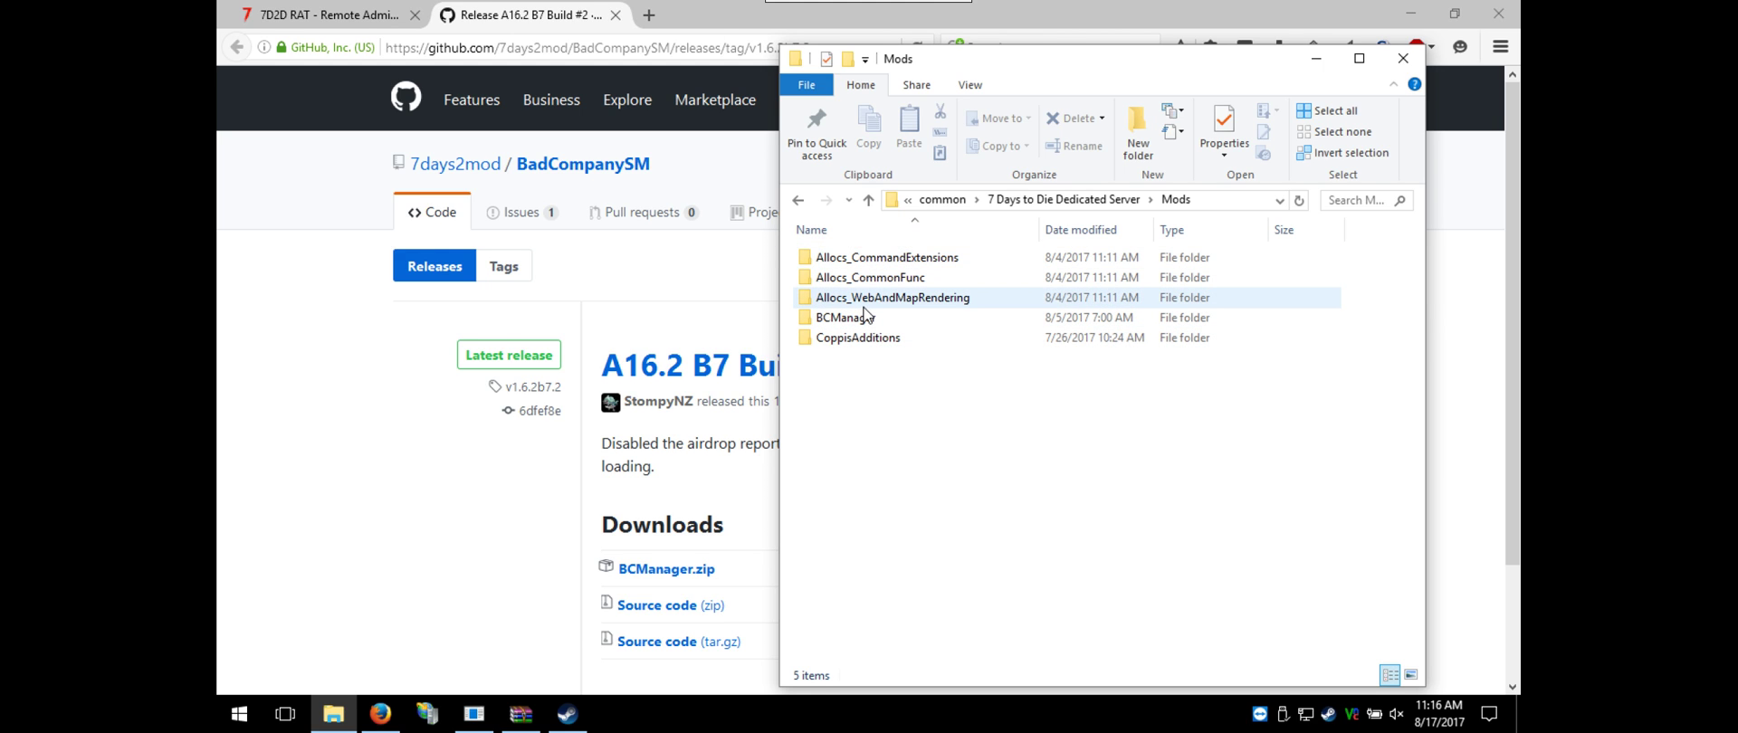
click(1403, 58)
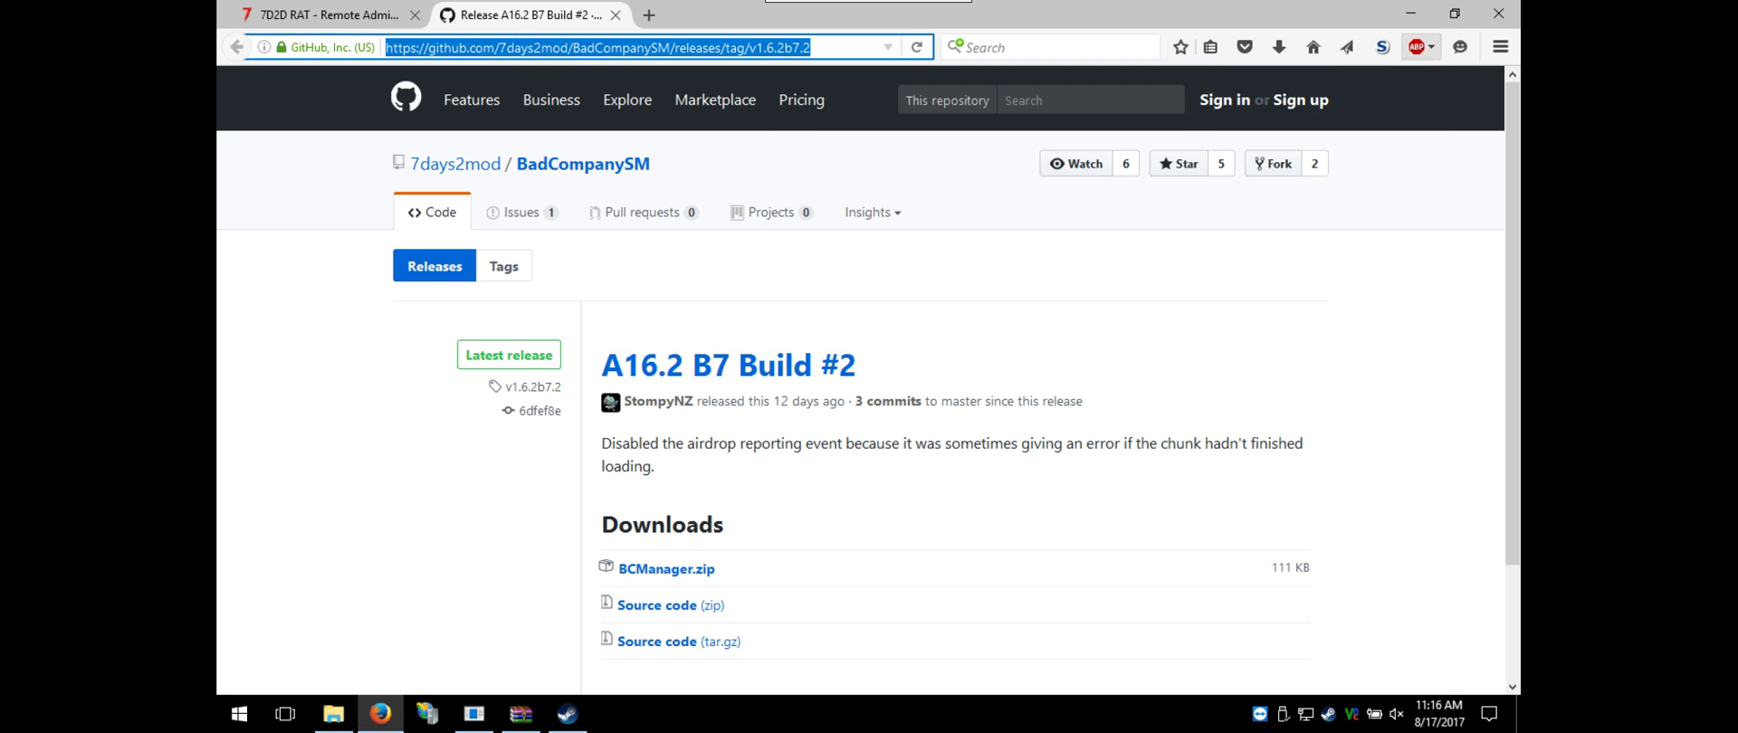
key(alt+Tab)
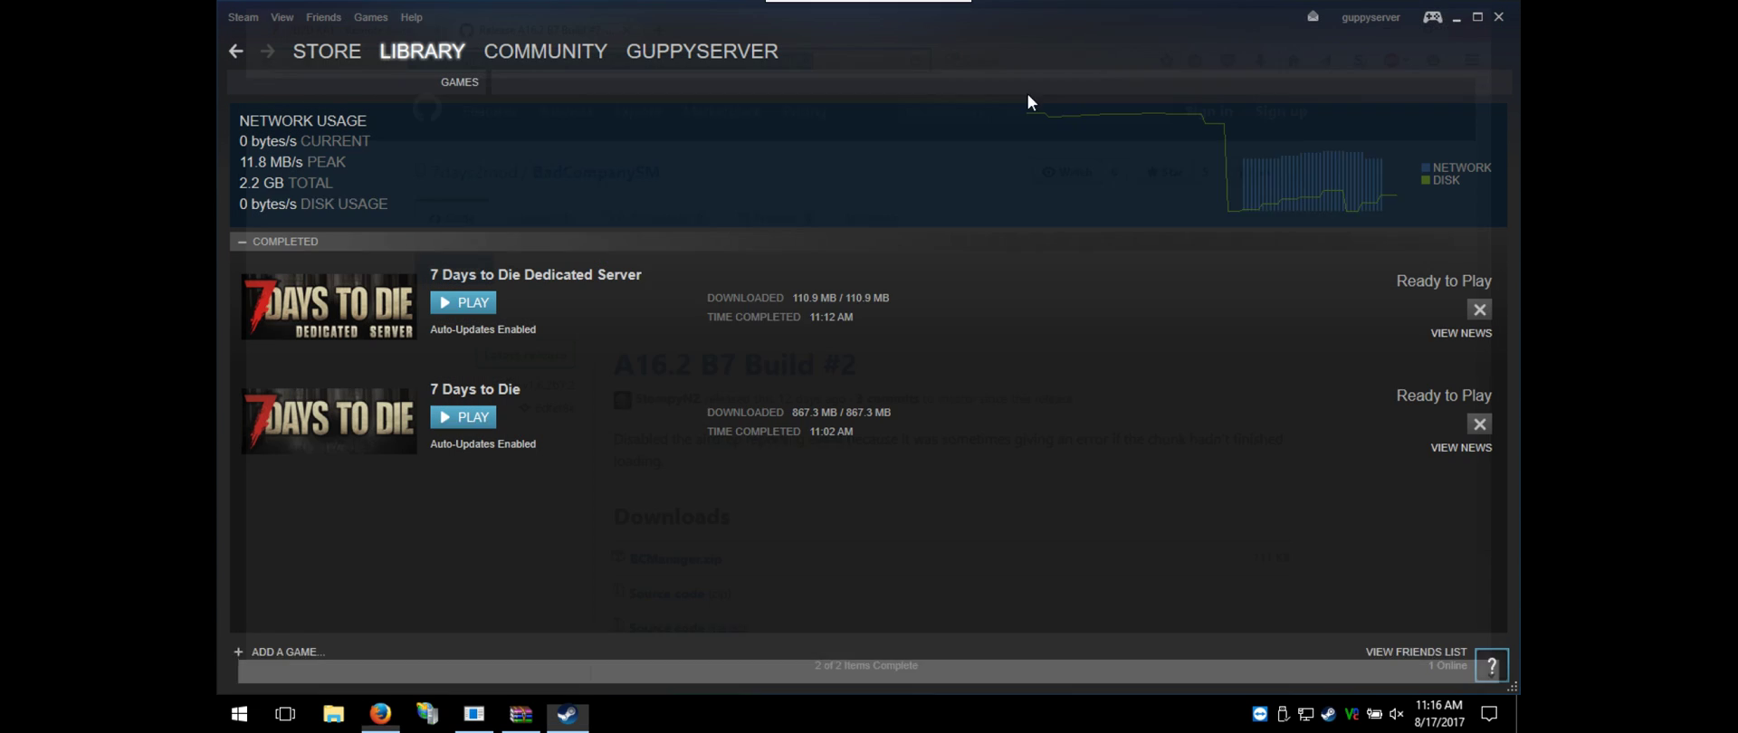
click(1503, 18)
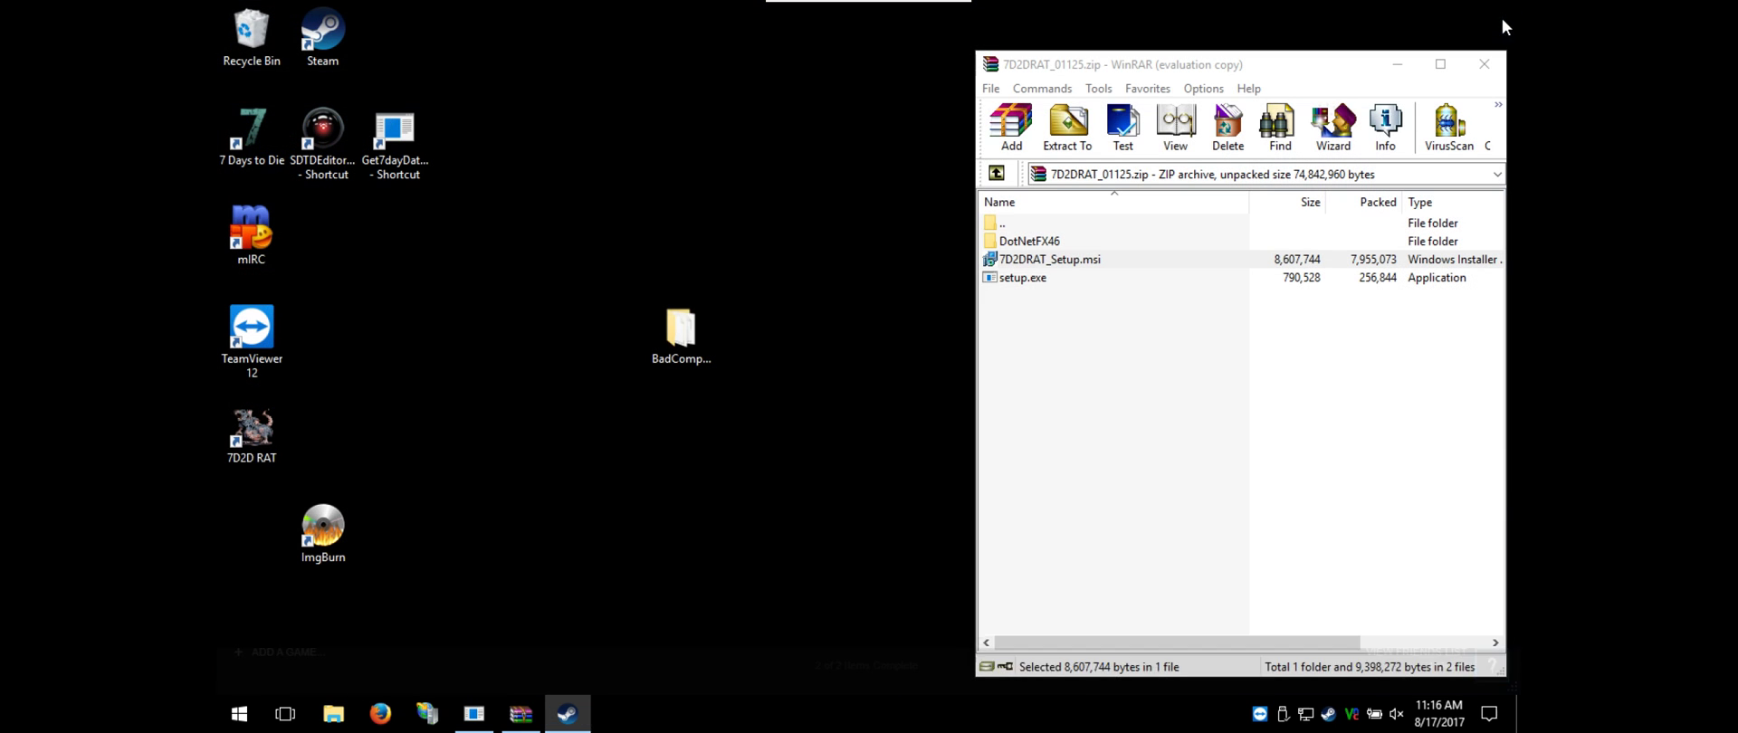
click(1485, 64)
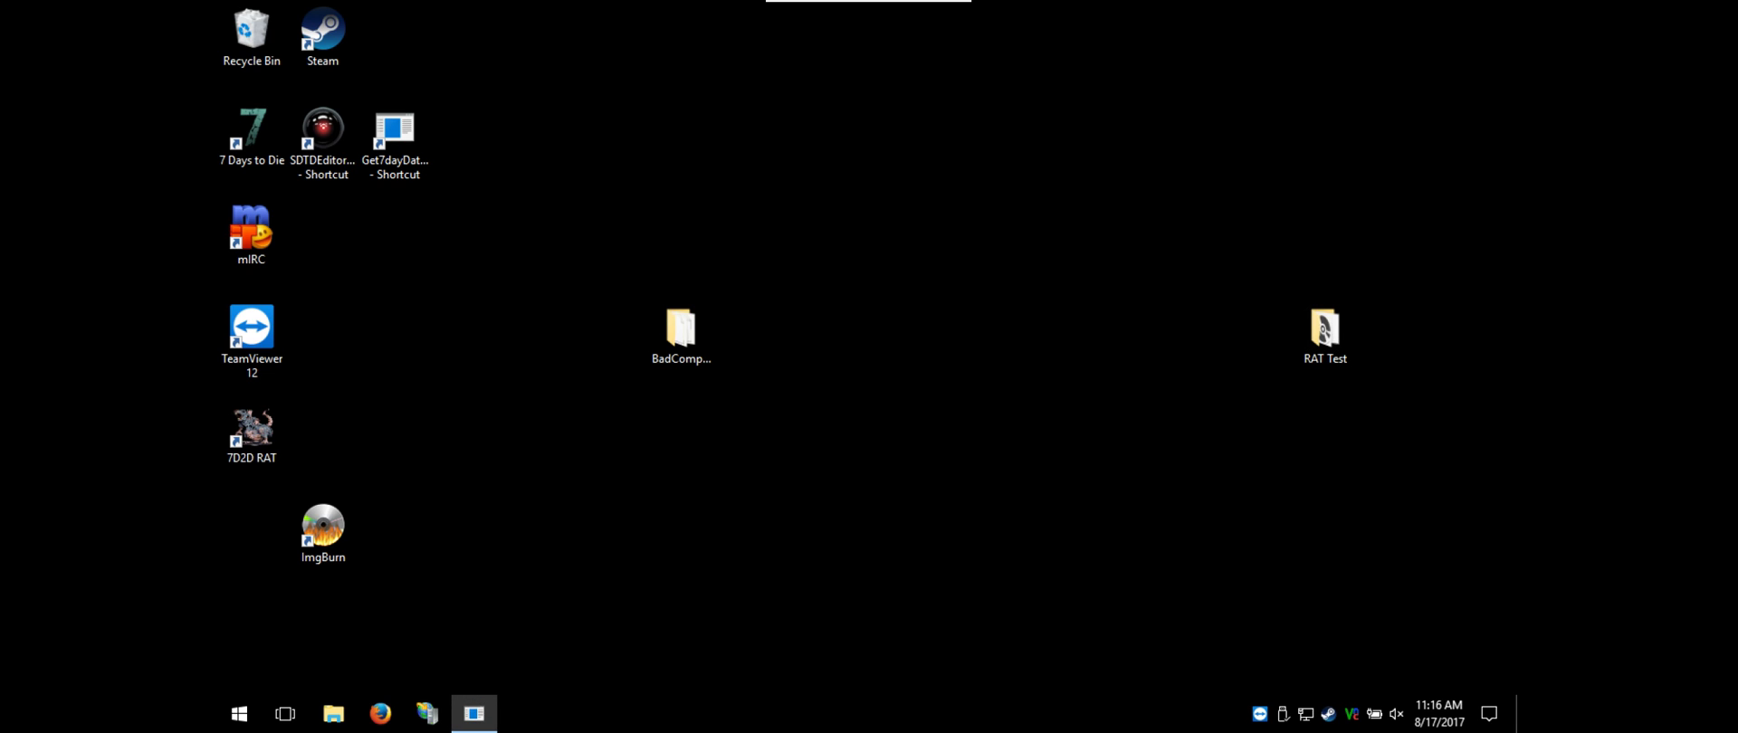
Launch 7D2D RAT from the desktop and agree to the terms of its End User License Agreement
click(254, 427)
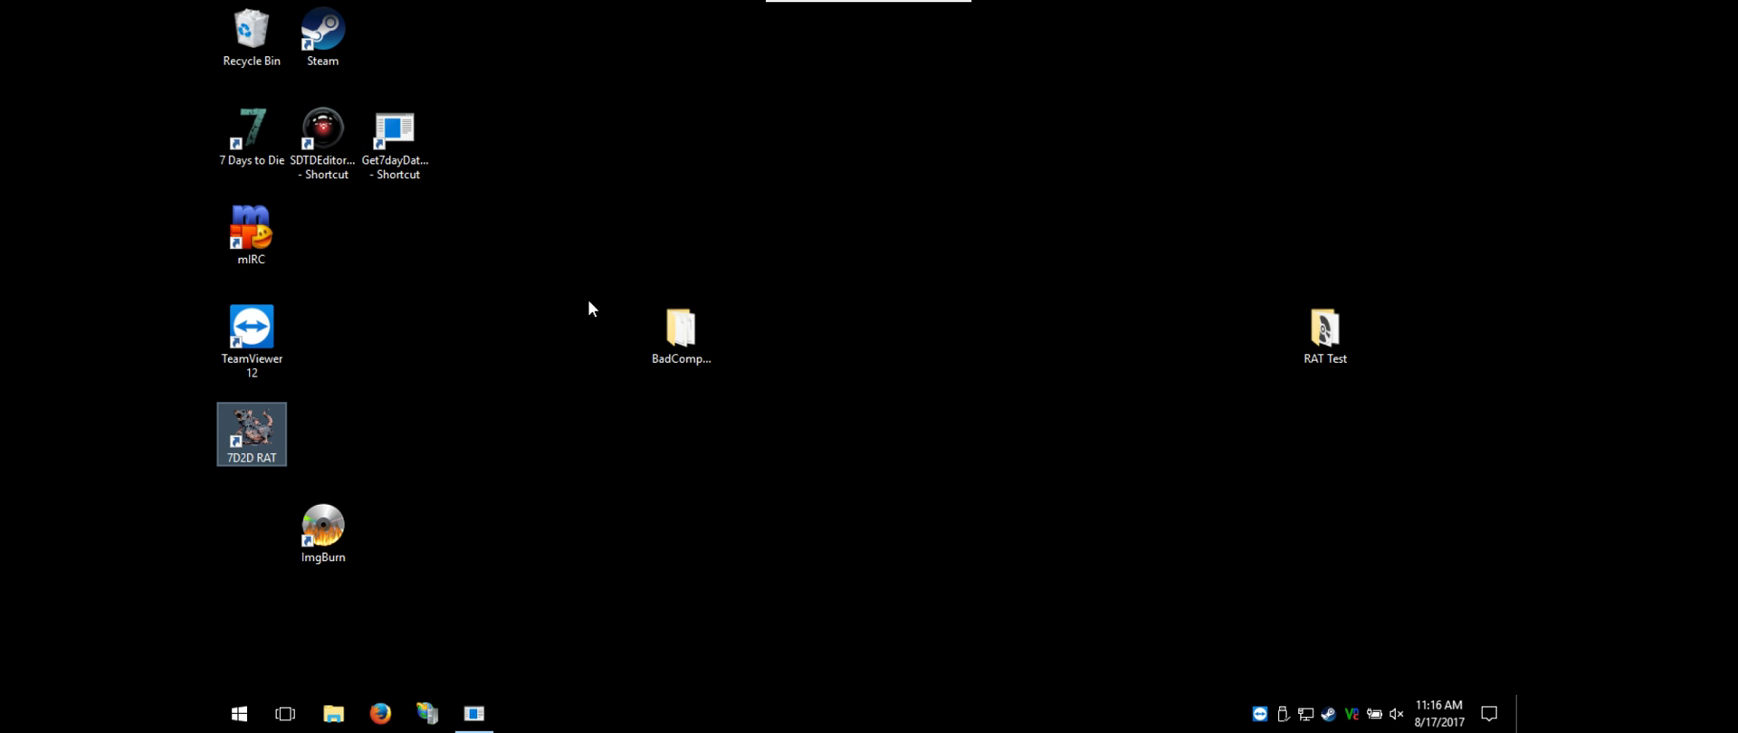
click(708, 446)
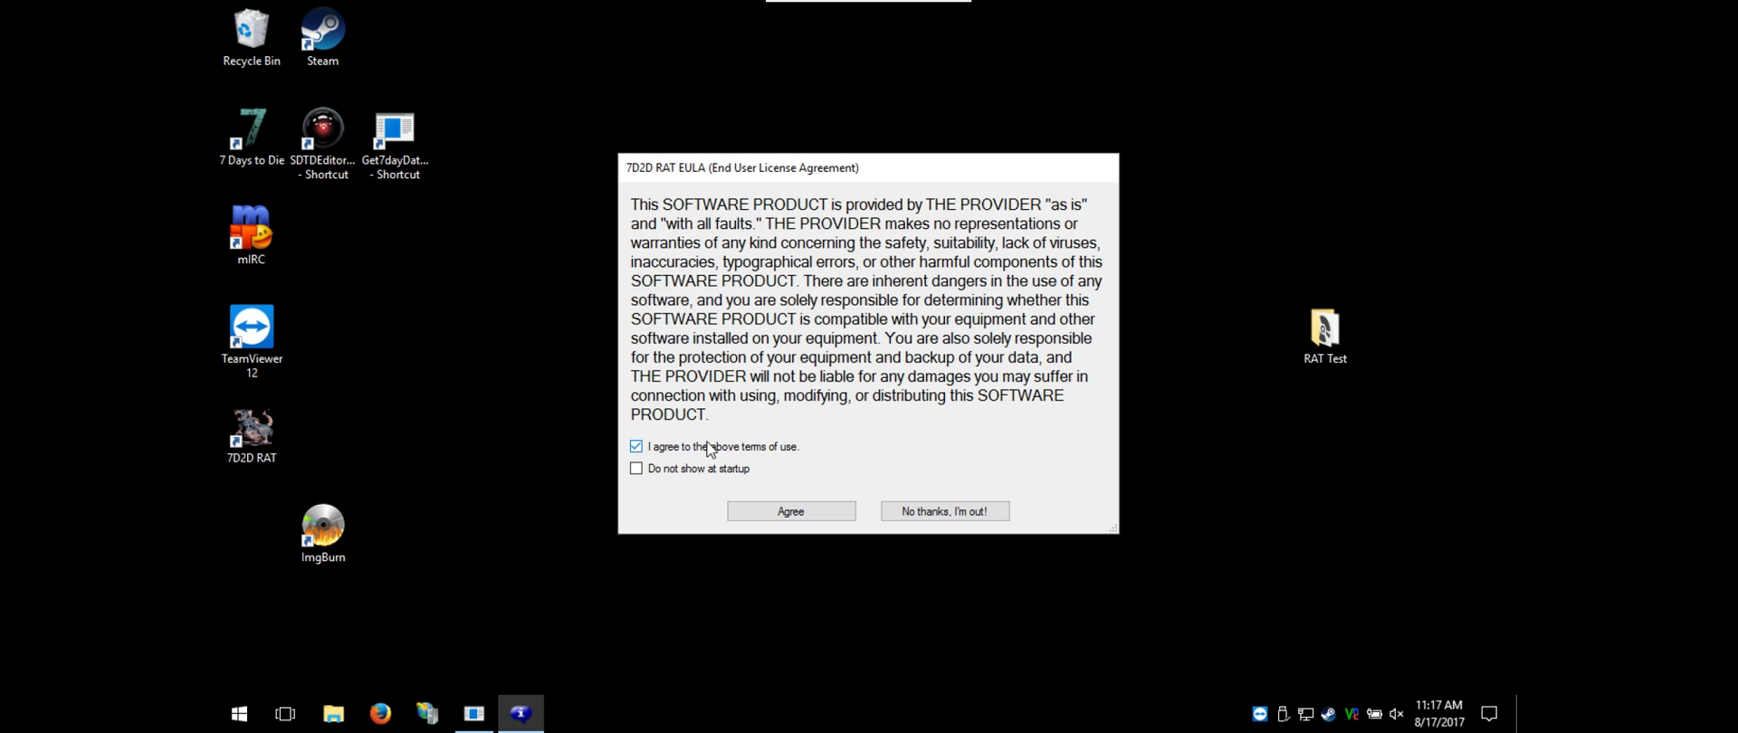
click(798, 512)
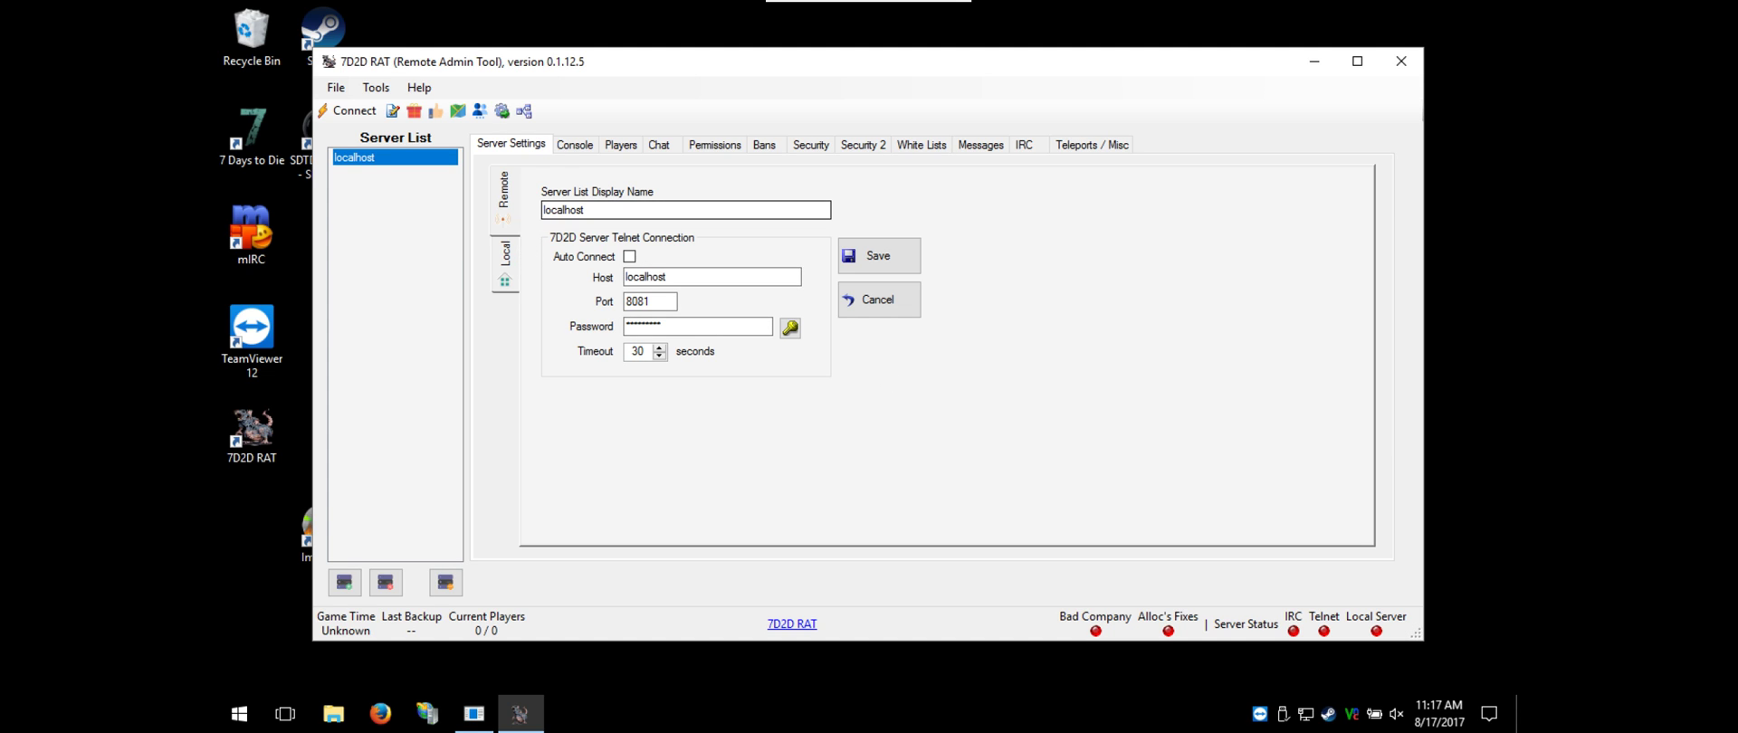
Start the local server from the localhost entry's local server configuration and show its console
click(507, 267)
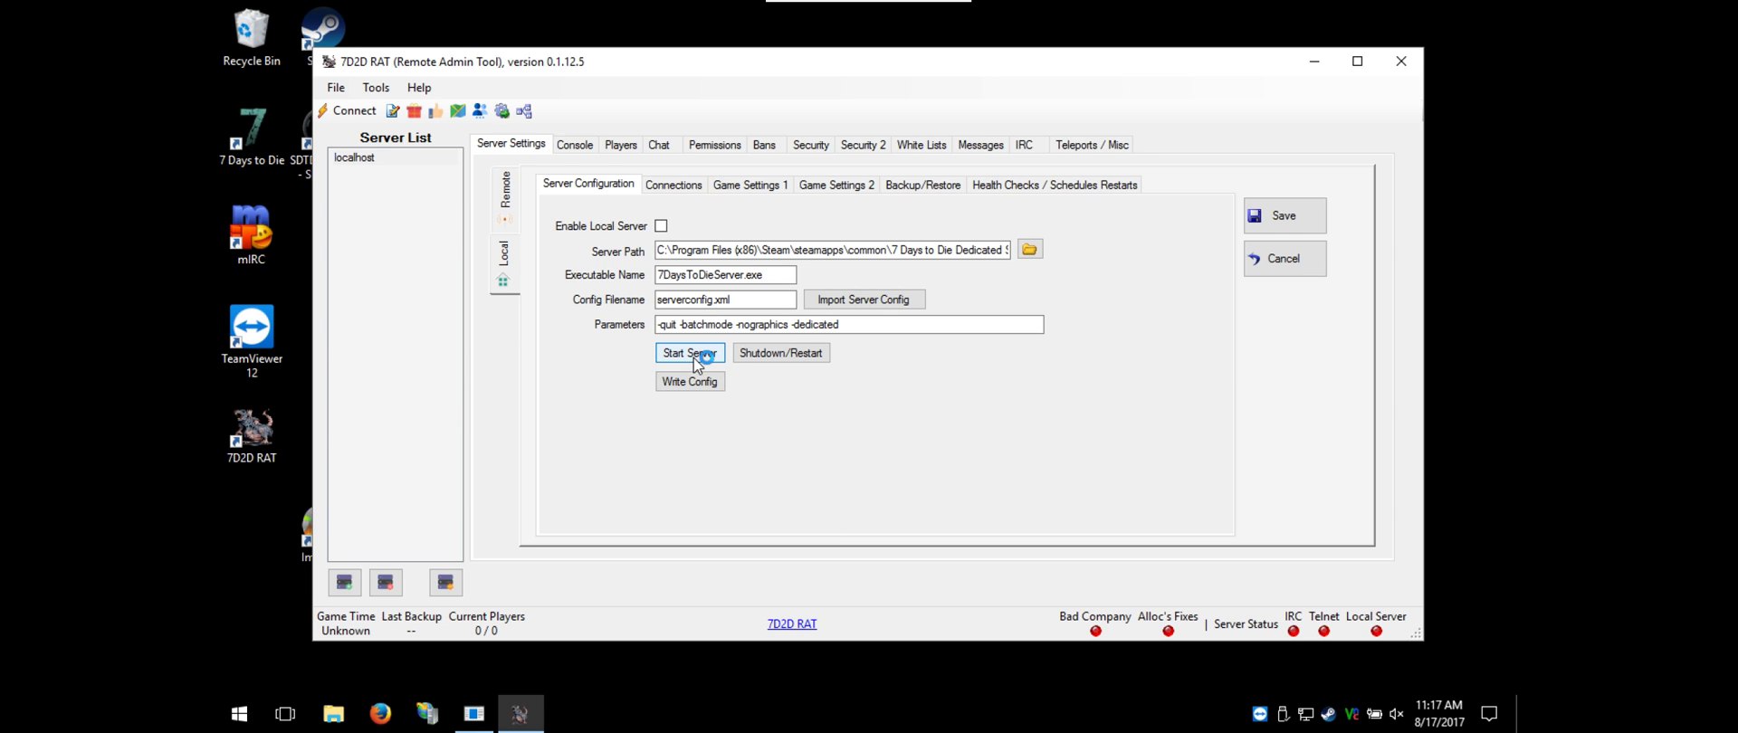
click(576, 145)
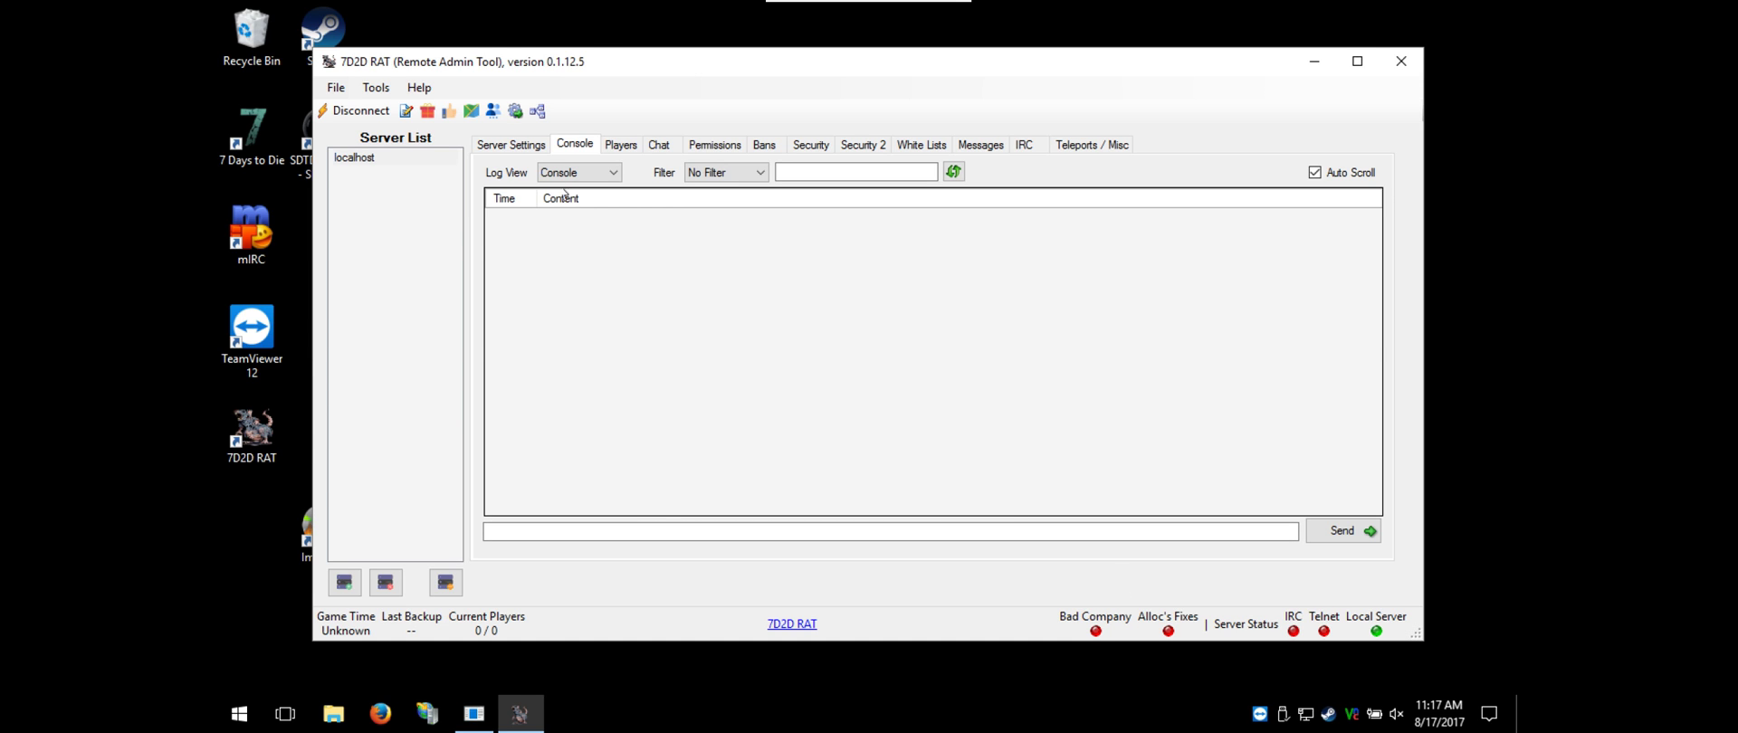
click(482, 145)
click(582, 147)
Run taskmgr to check the 7DaysToDieServer.exe process in Task Manager, and return to 7D2D RAT
key(super+r)
text(settings)
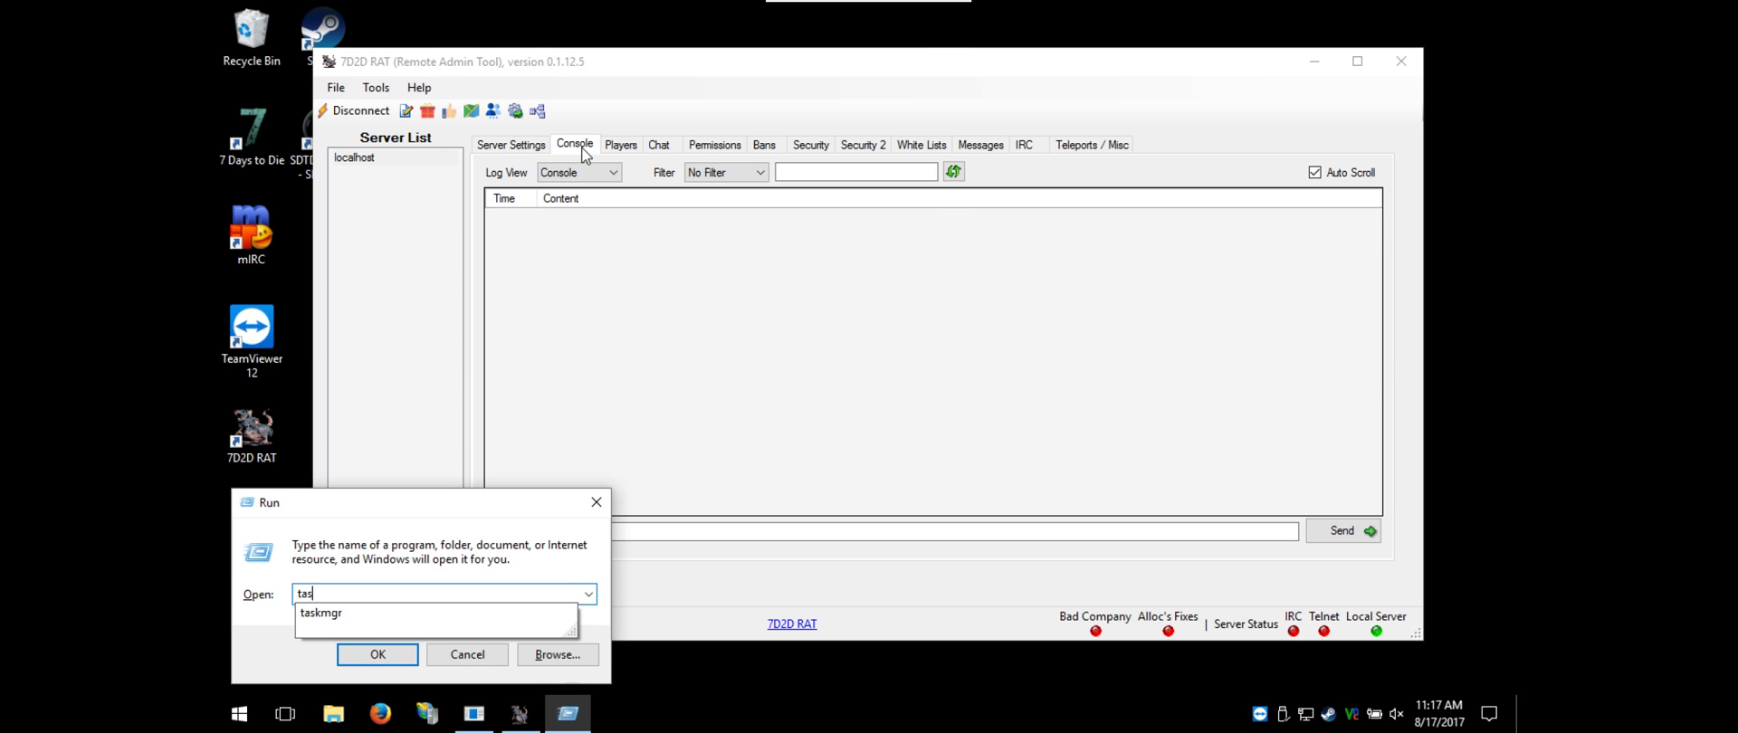
key(Return)
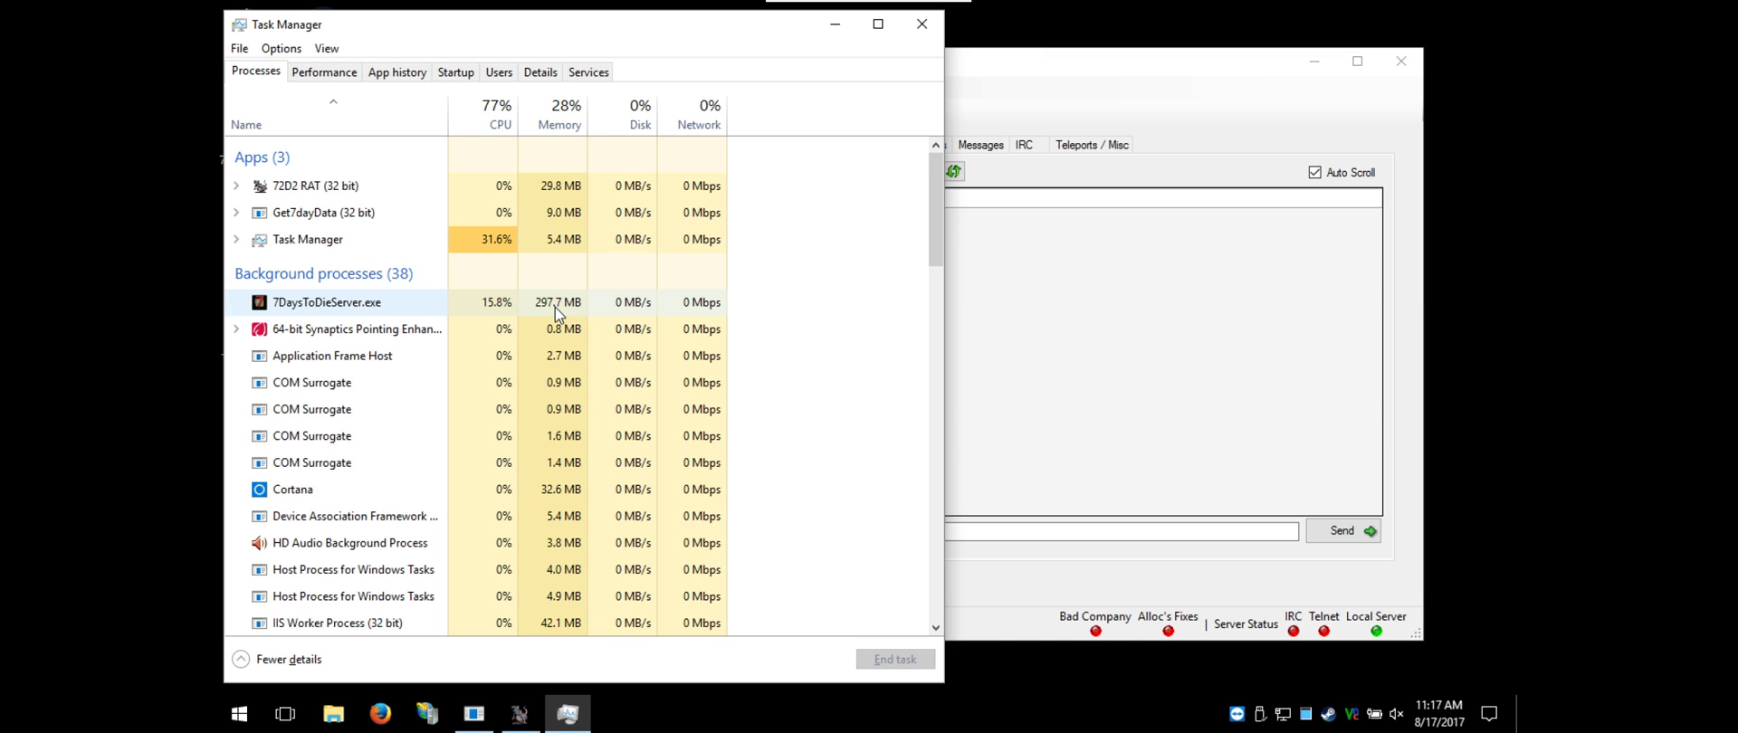
click(1087, 70)
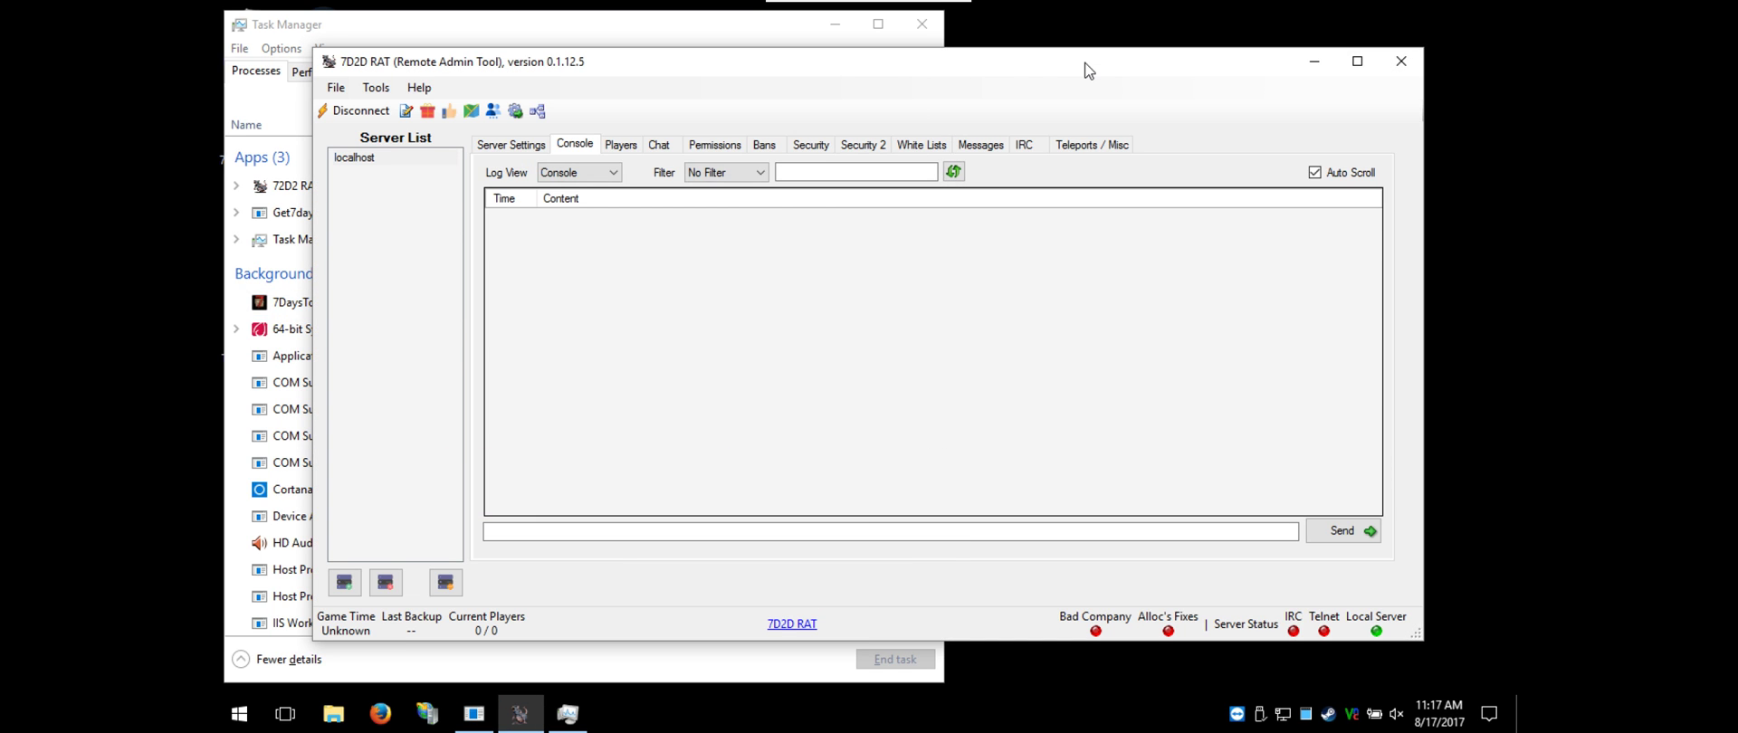
Move the 7D2D RAT window aside, check the running processes in Task Manager, and return to 7D2D RAT
drag(914, 74, 948, 62)
click(559, 28)
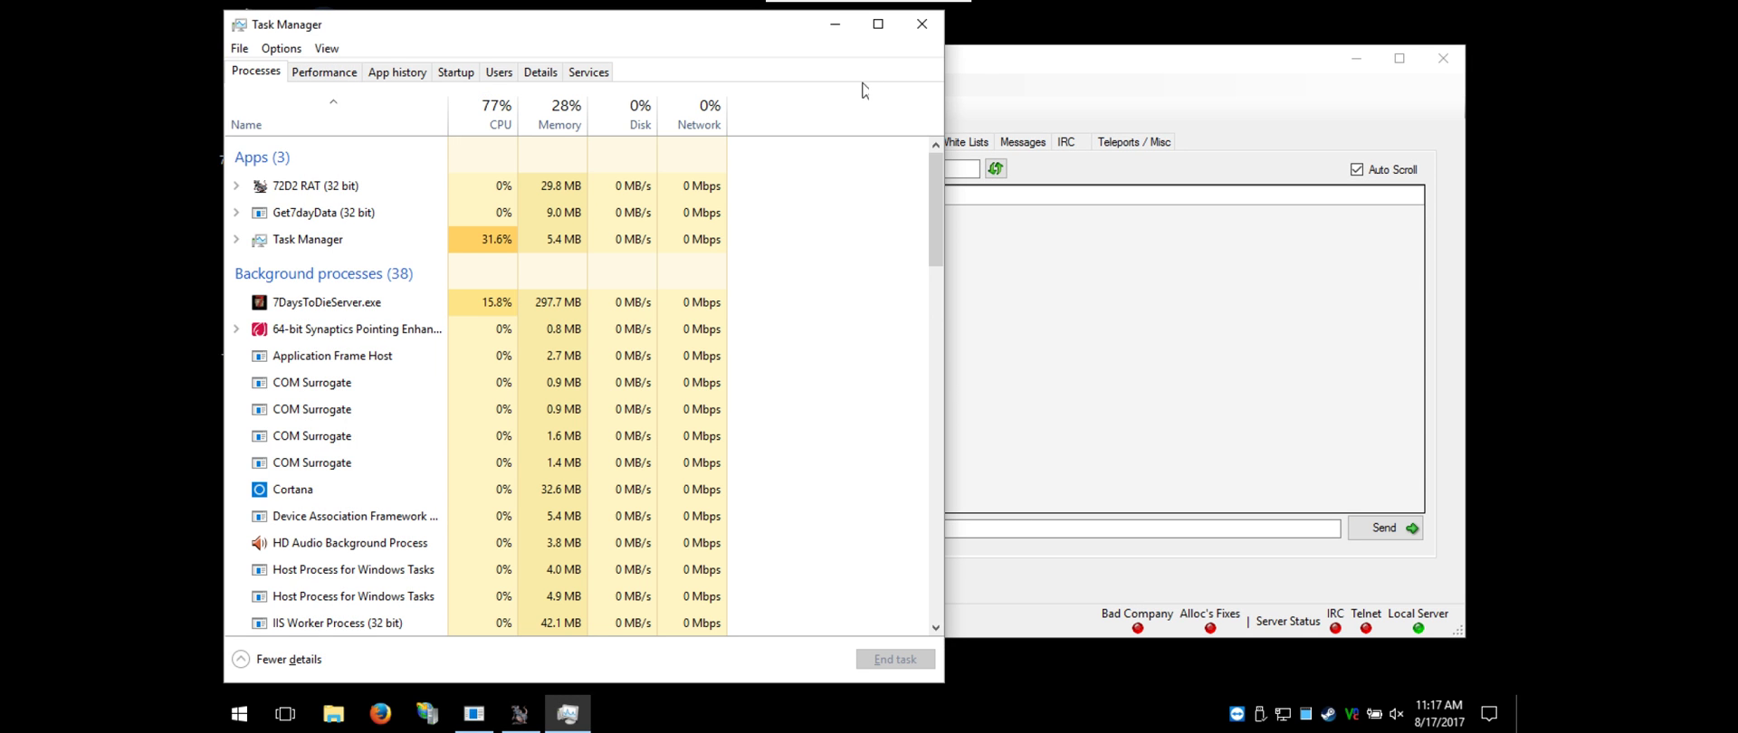
click(1001, 61)
Open the Steam steamapps\common folder under Program Files (x86) from the Run dialog
key(super+r)
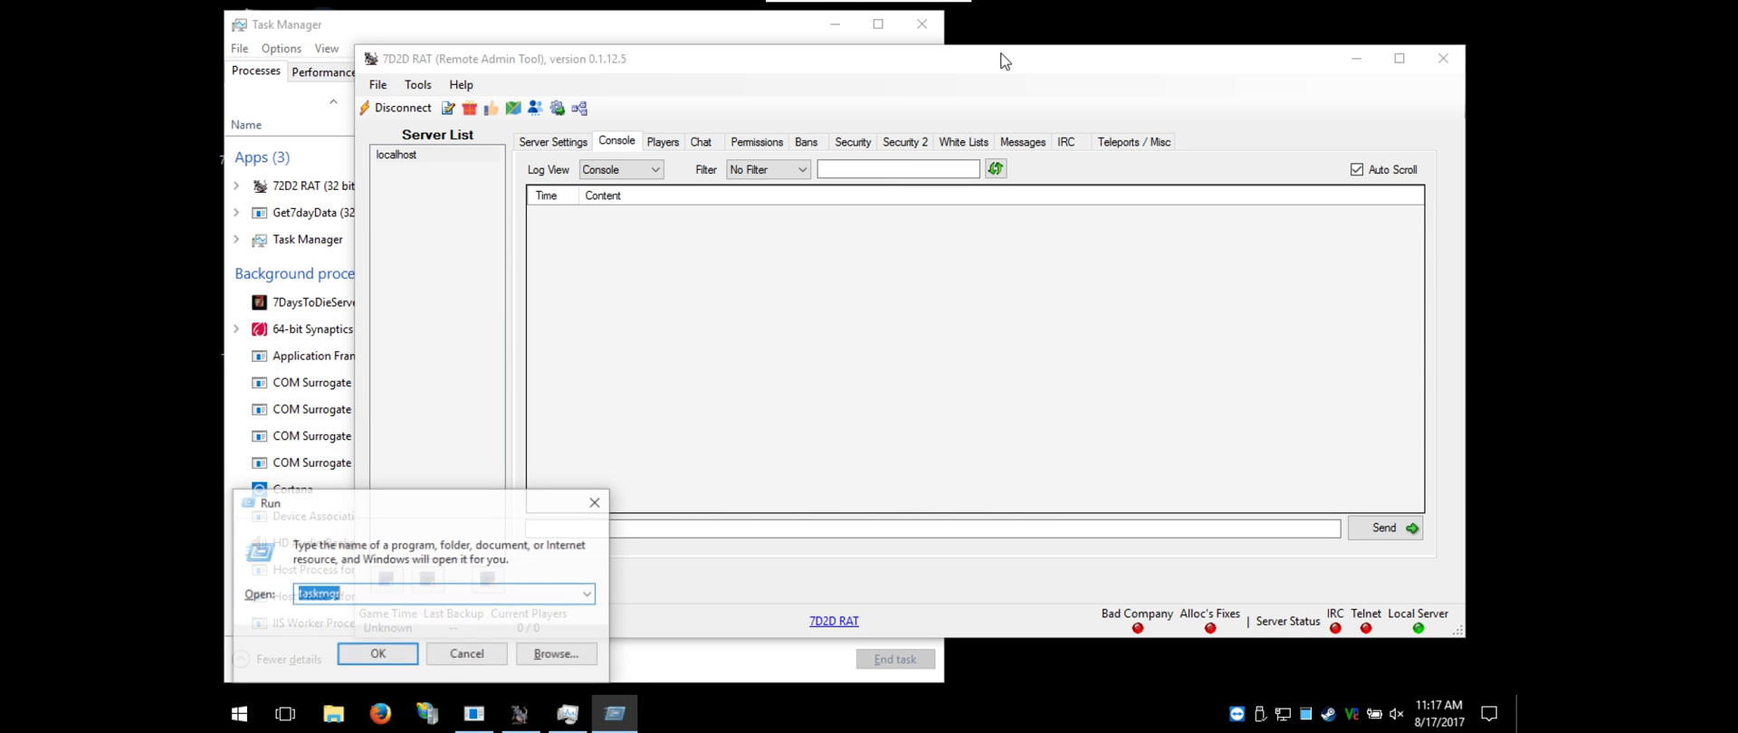
text(c:\pro)
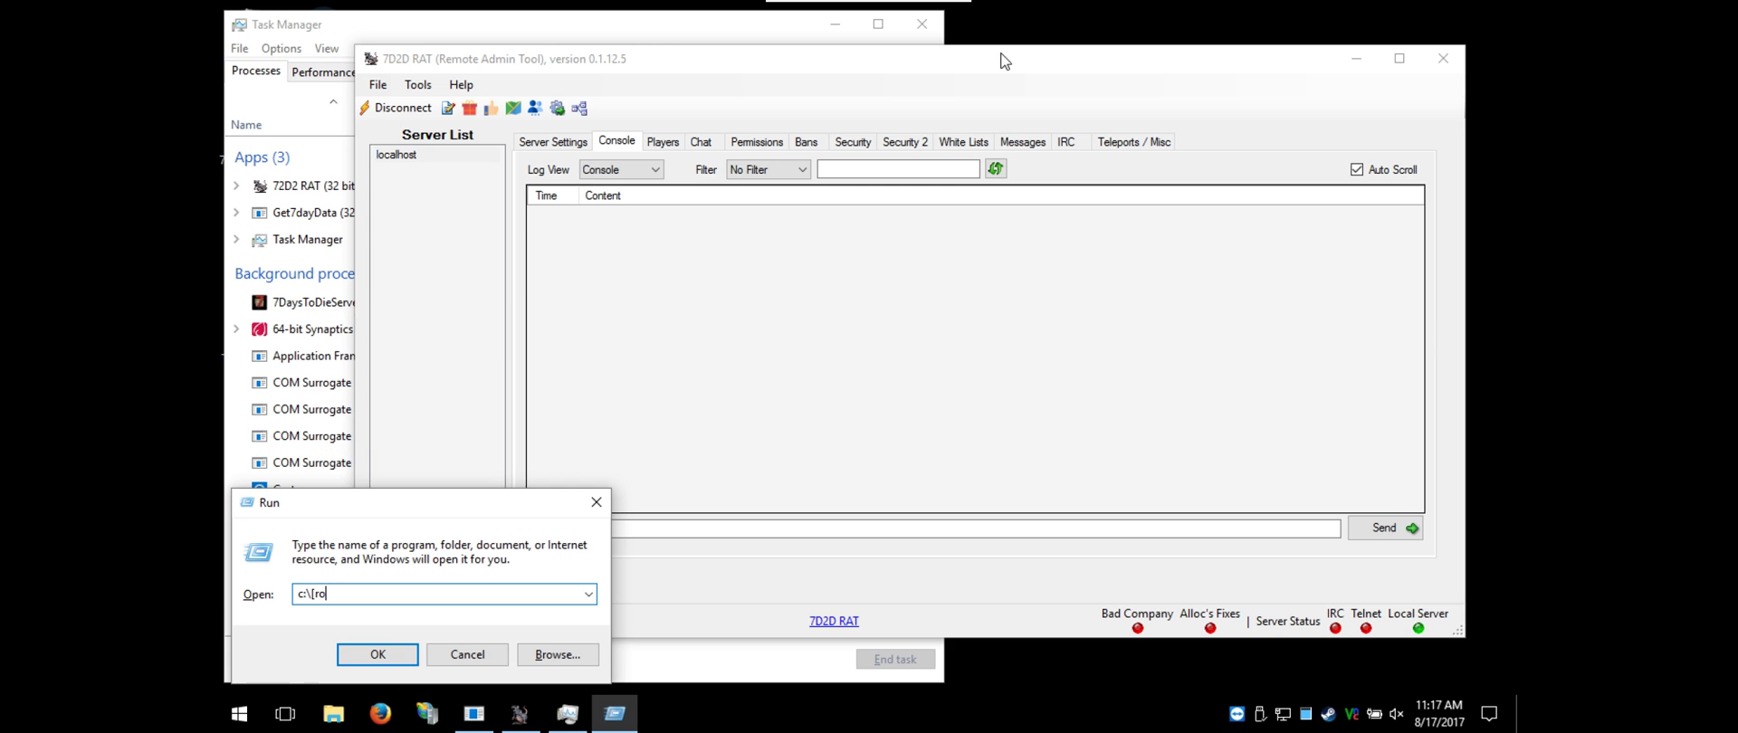
key(Down)
key(Down)
key(Down)
key(Return)
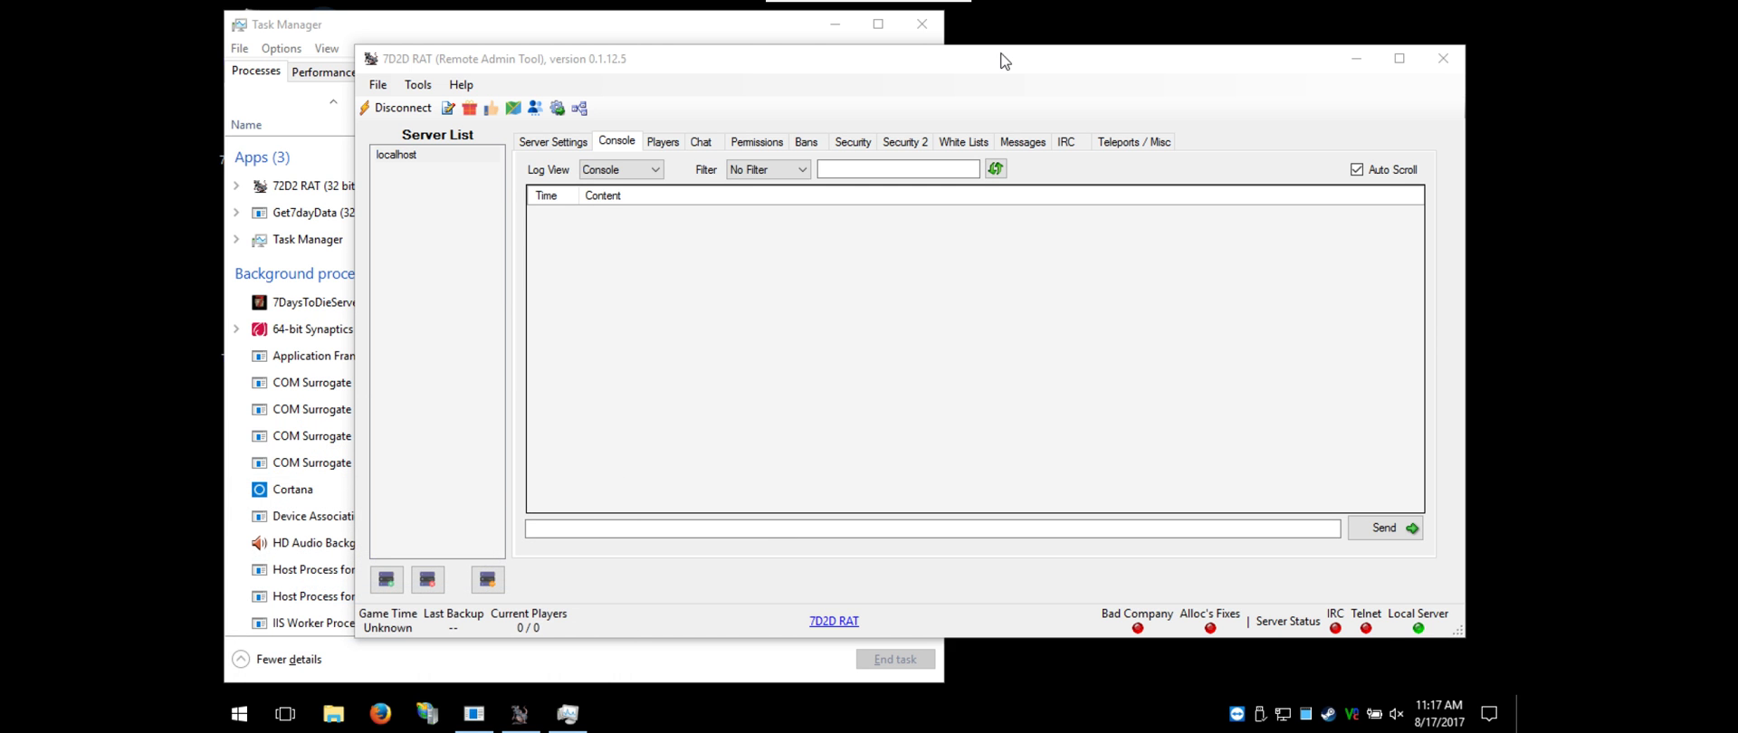
Look for recent log files in the 7 Days To Die folder's Data and 7DaysToDie_Data subfolders, sorting by date modified, and return to common
double_click(864, 237)
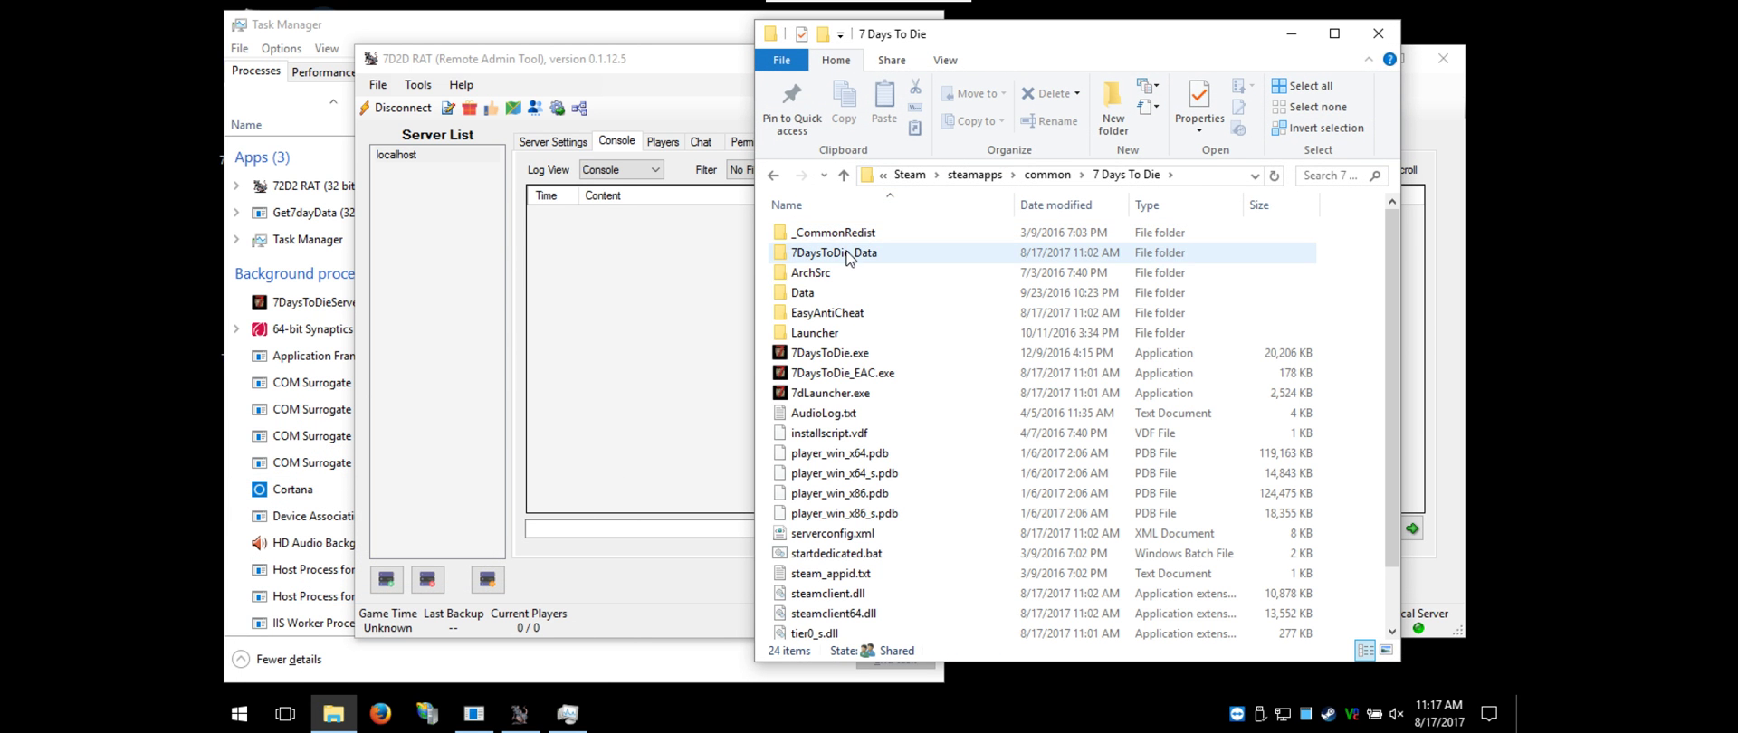
double_click(834, 270)
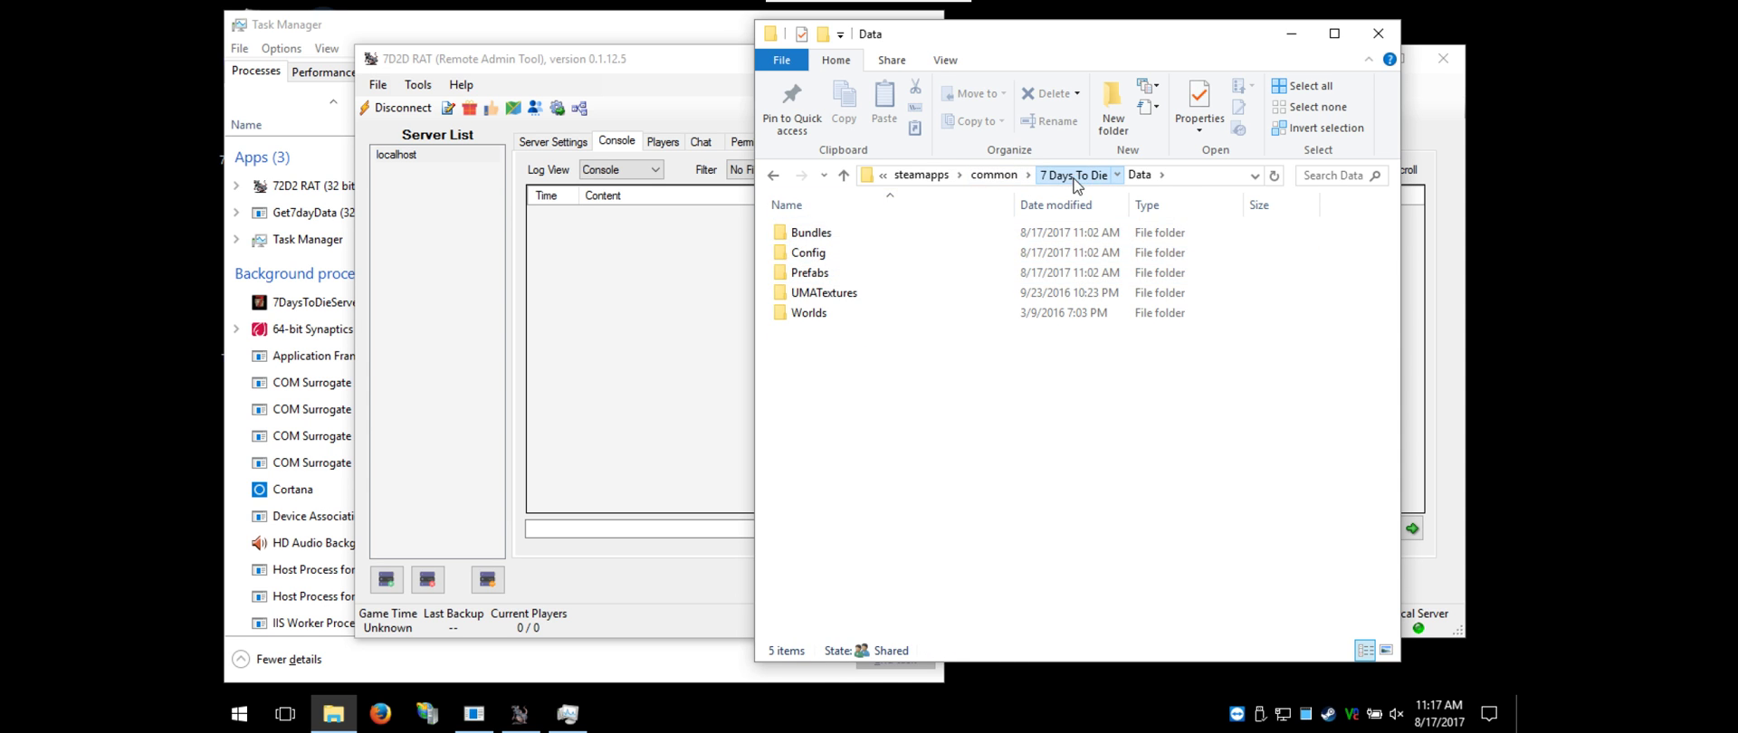
click(1126, 174)
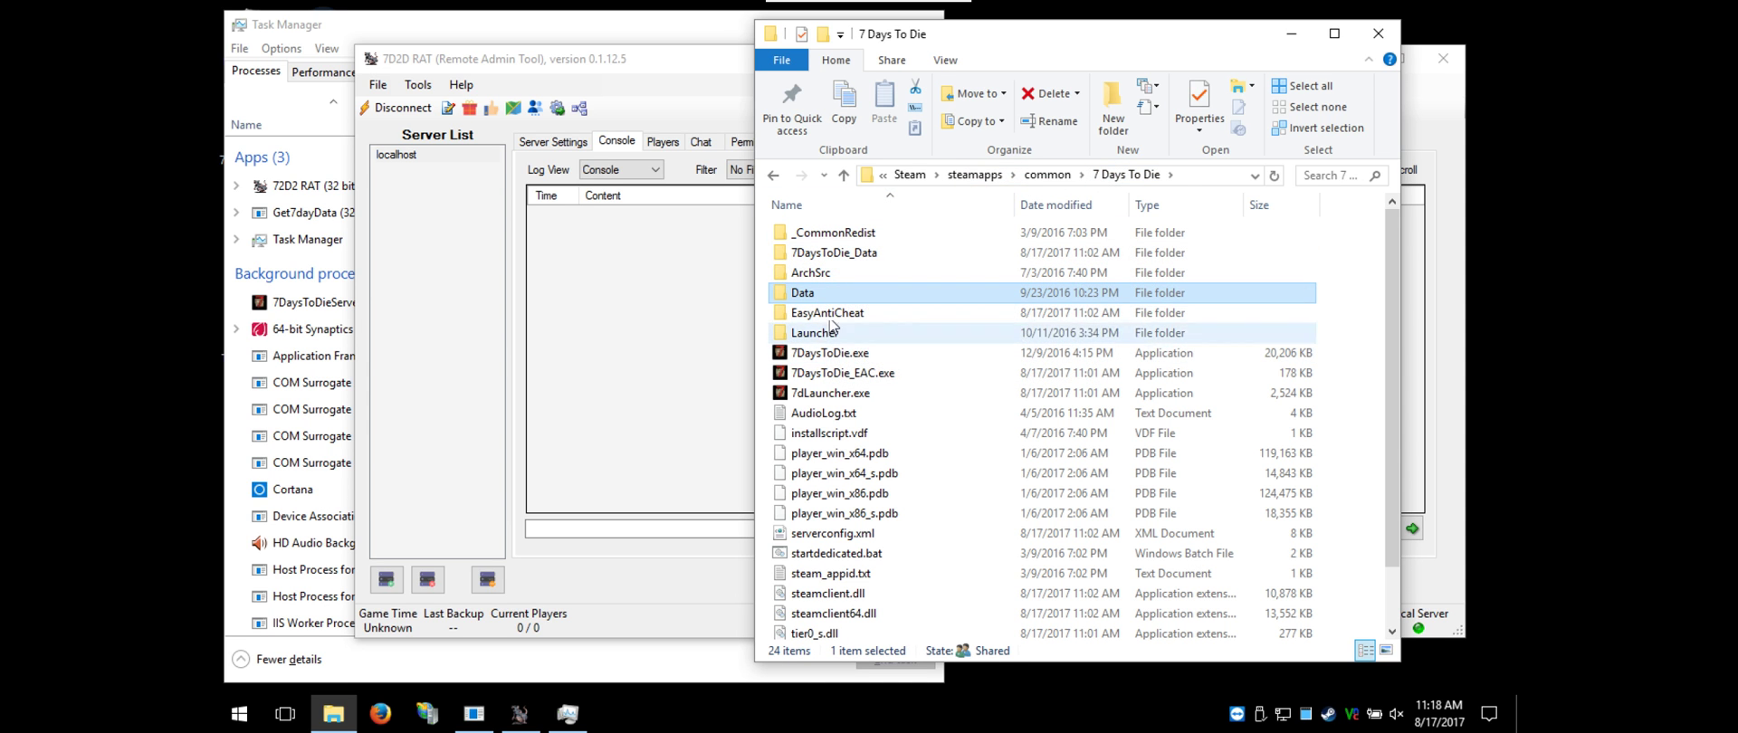
double_click(842, 253)
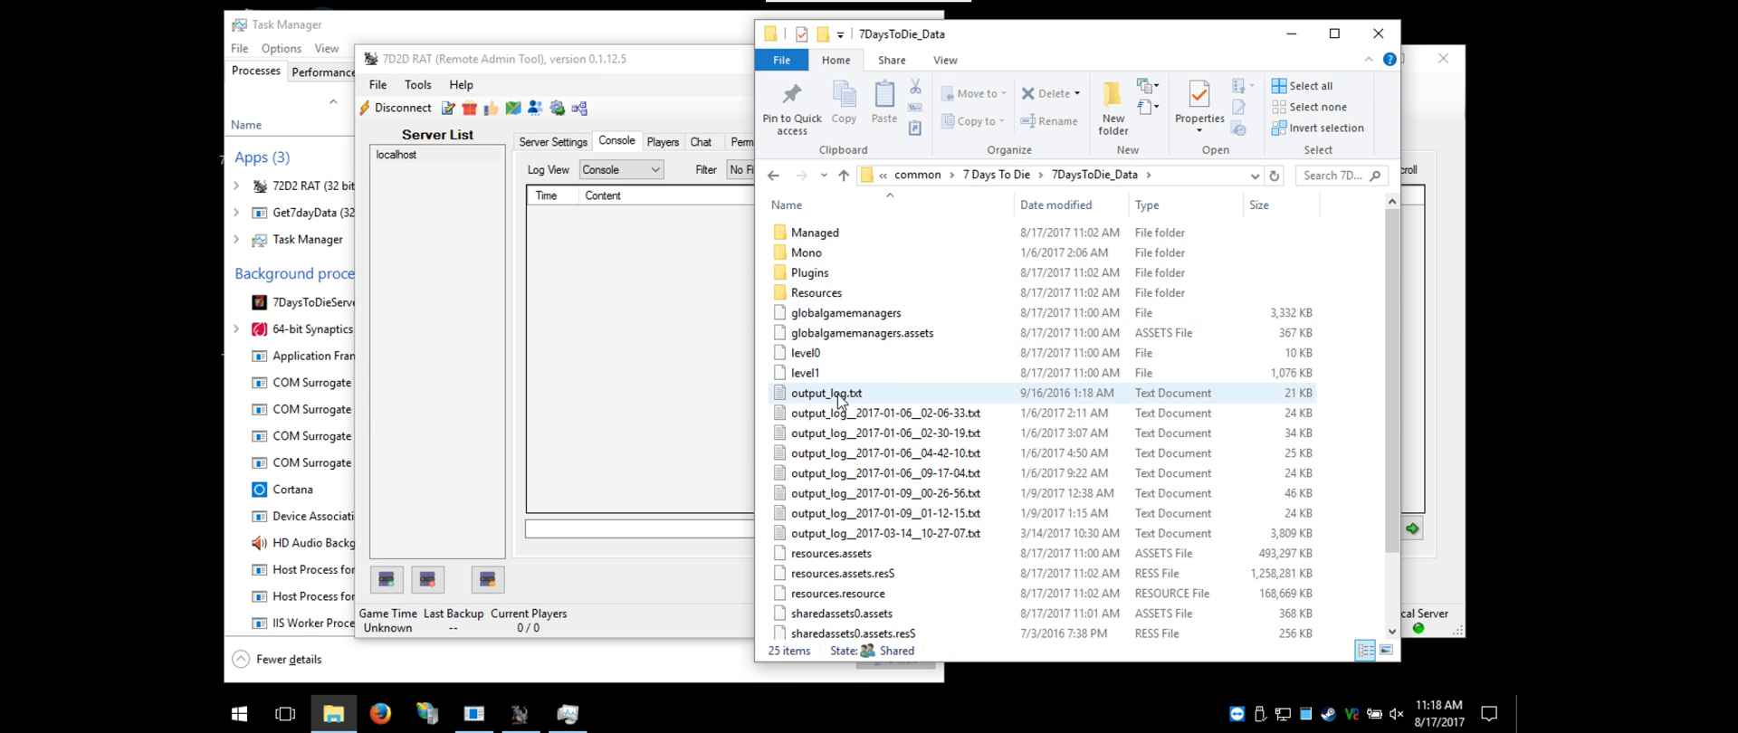
click(1061, 202)
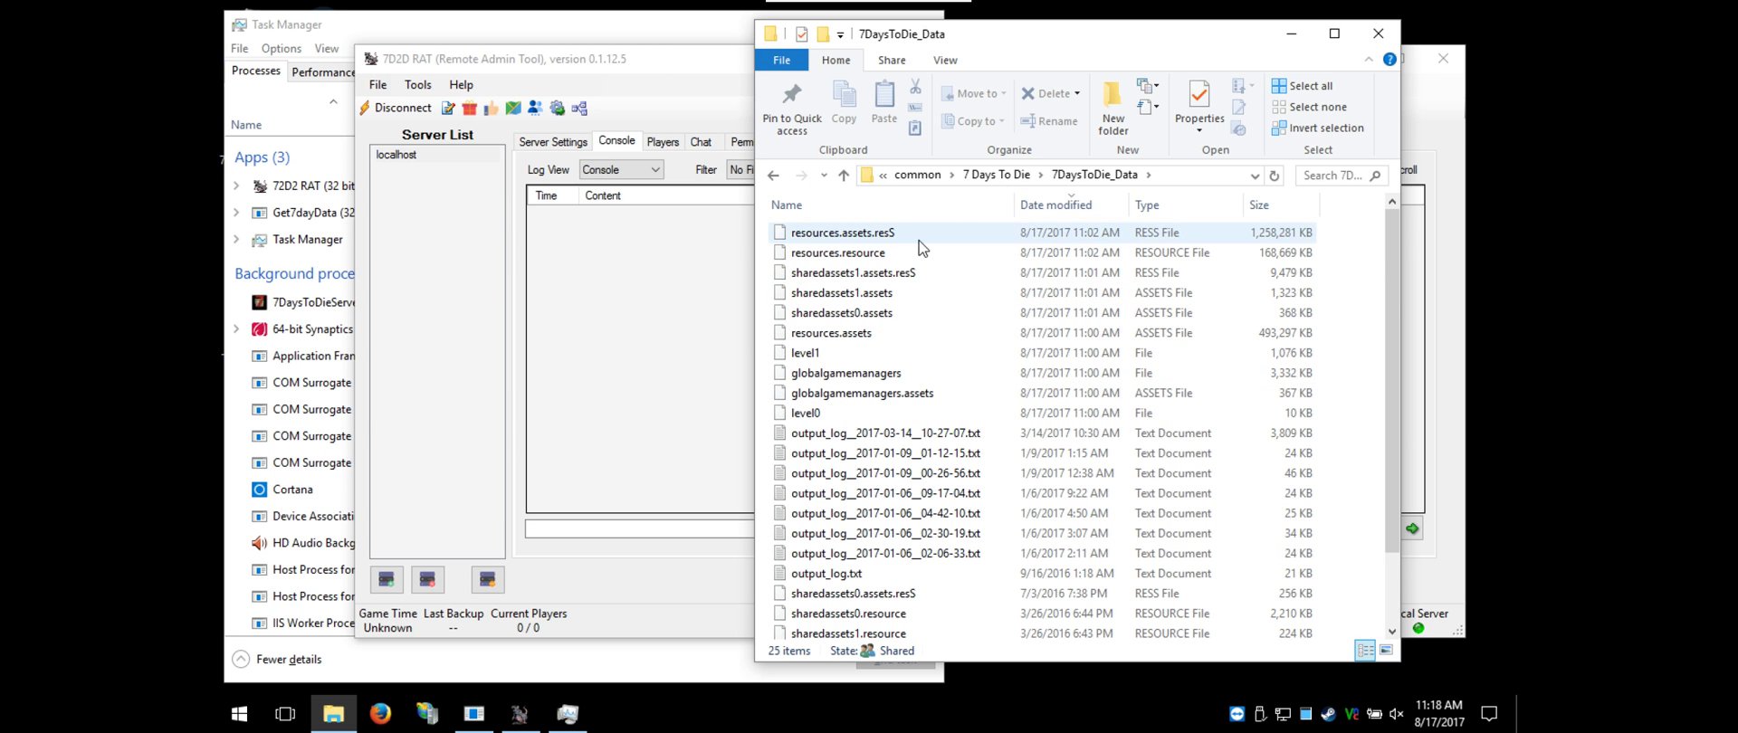
click(1042, 206)
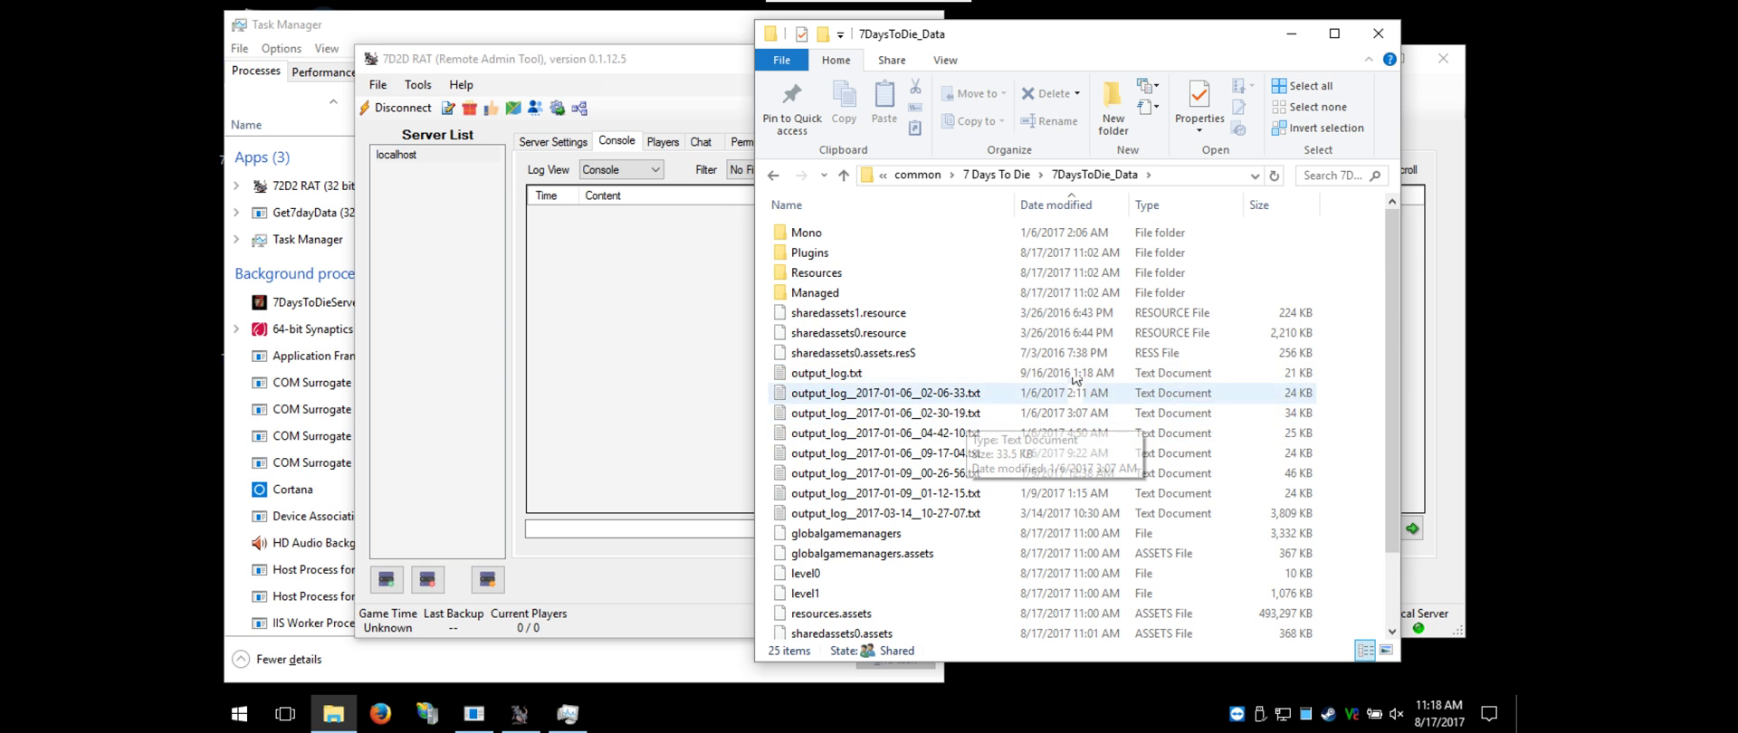
click(917, 174)
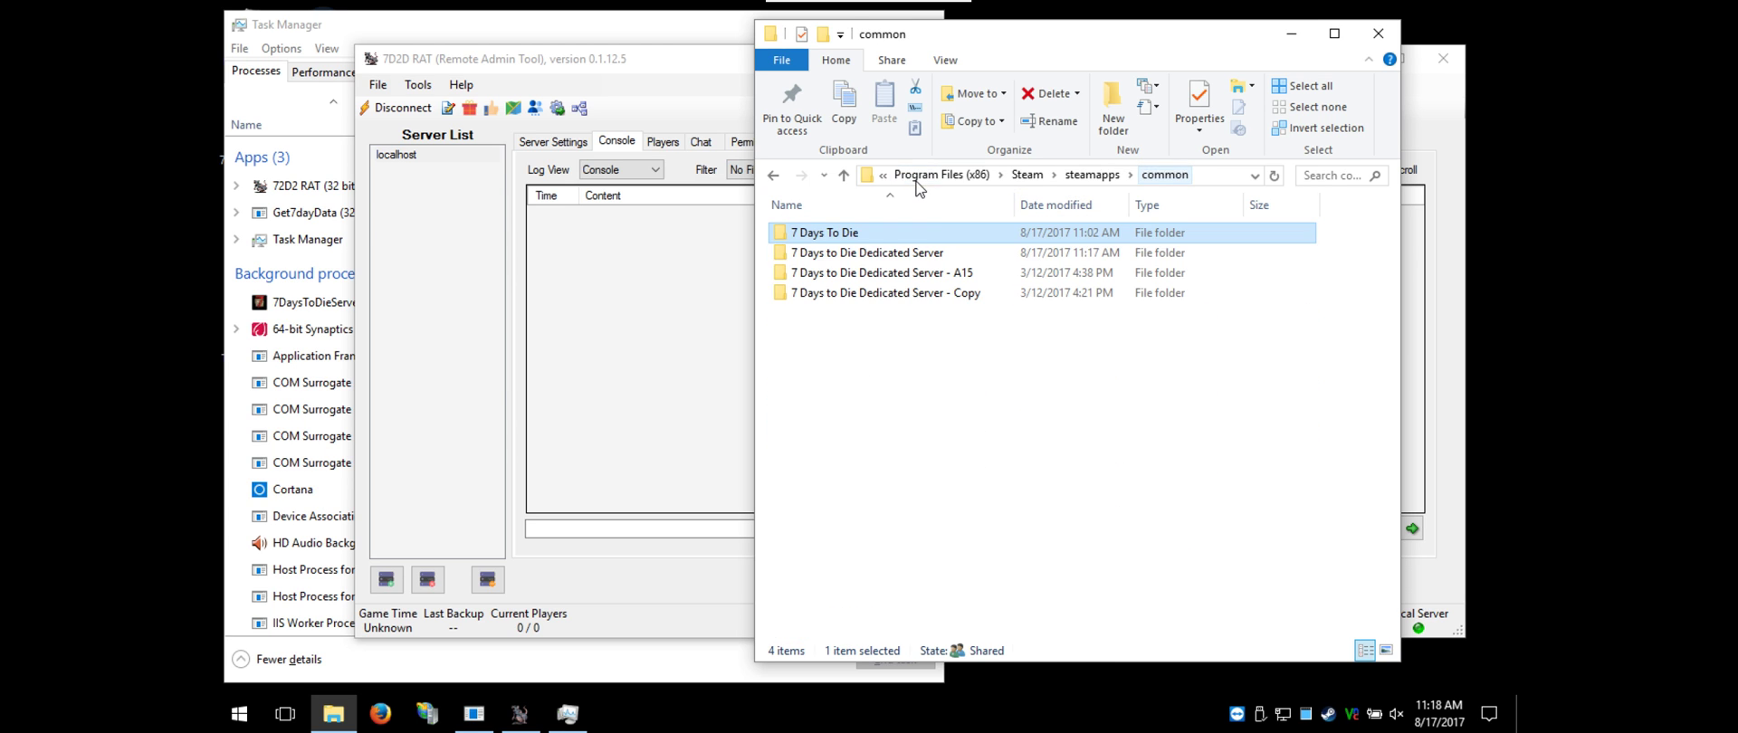
Open output_log_2017-08-17_111718.txt from the logs folder of 7 Days to Die Dedicated Server in a maximized window
double_click(870, 253)
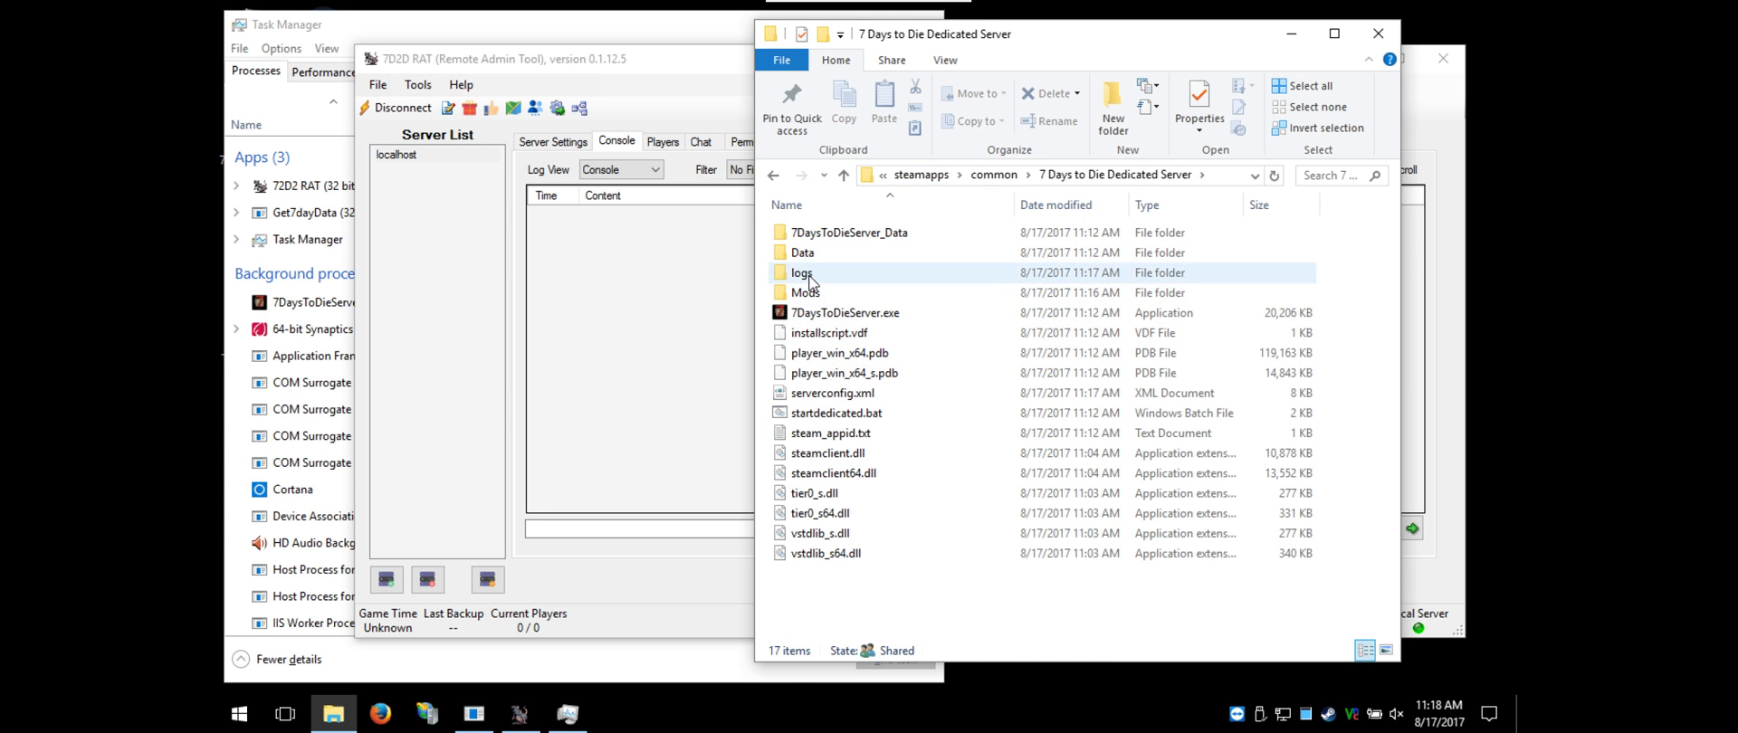
double_click(811, 275)
double_click(819, 233)
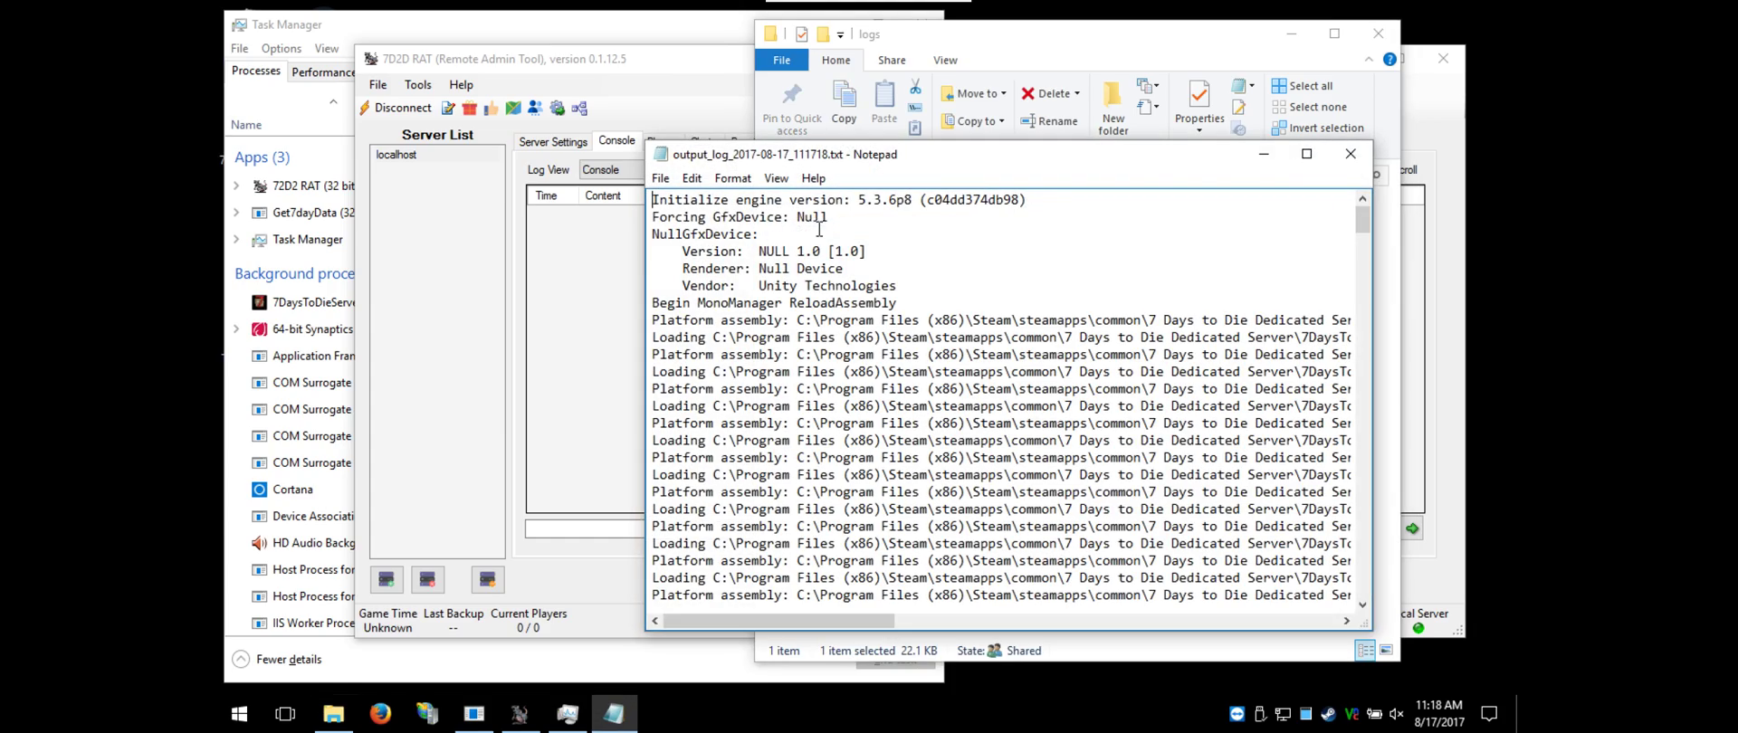
click(1306, 154)
Examine the server log's startup messages and GamePref settings, close the log, and return to 7D2D RAT
scroll(888, 330, down, 20)
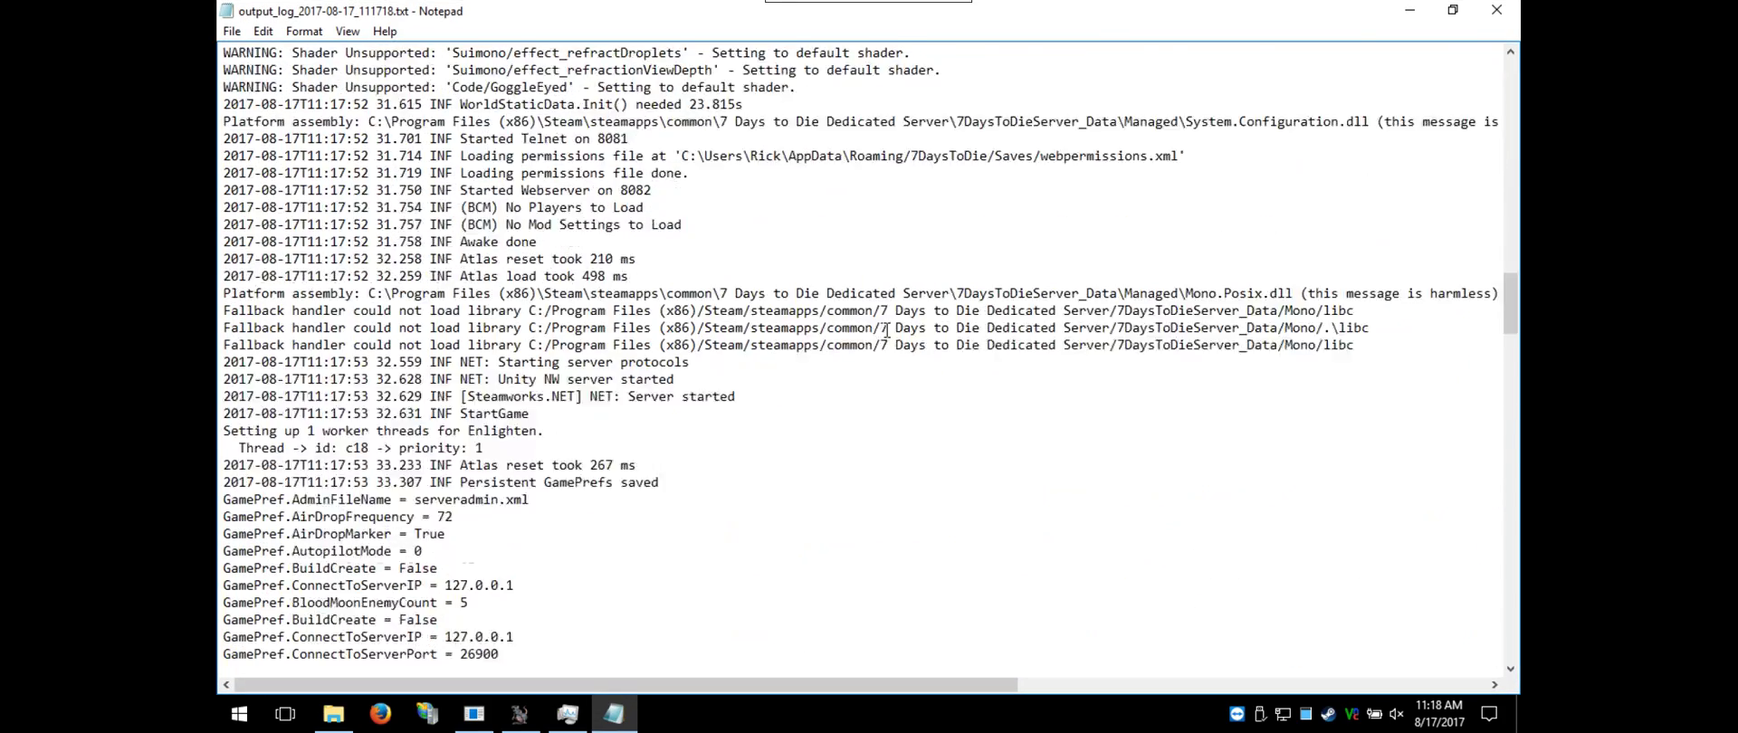
scroll(887, 331, down, 20)
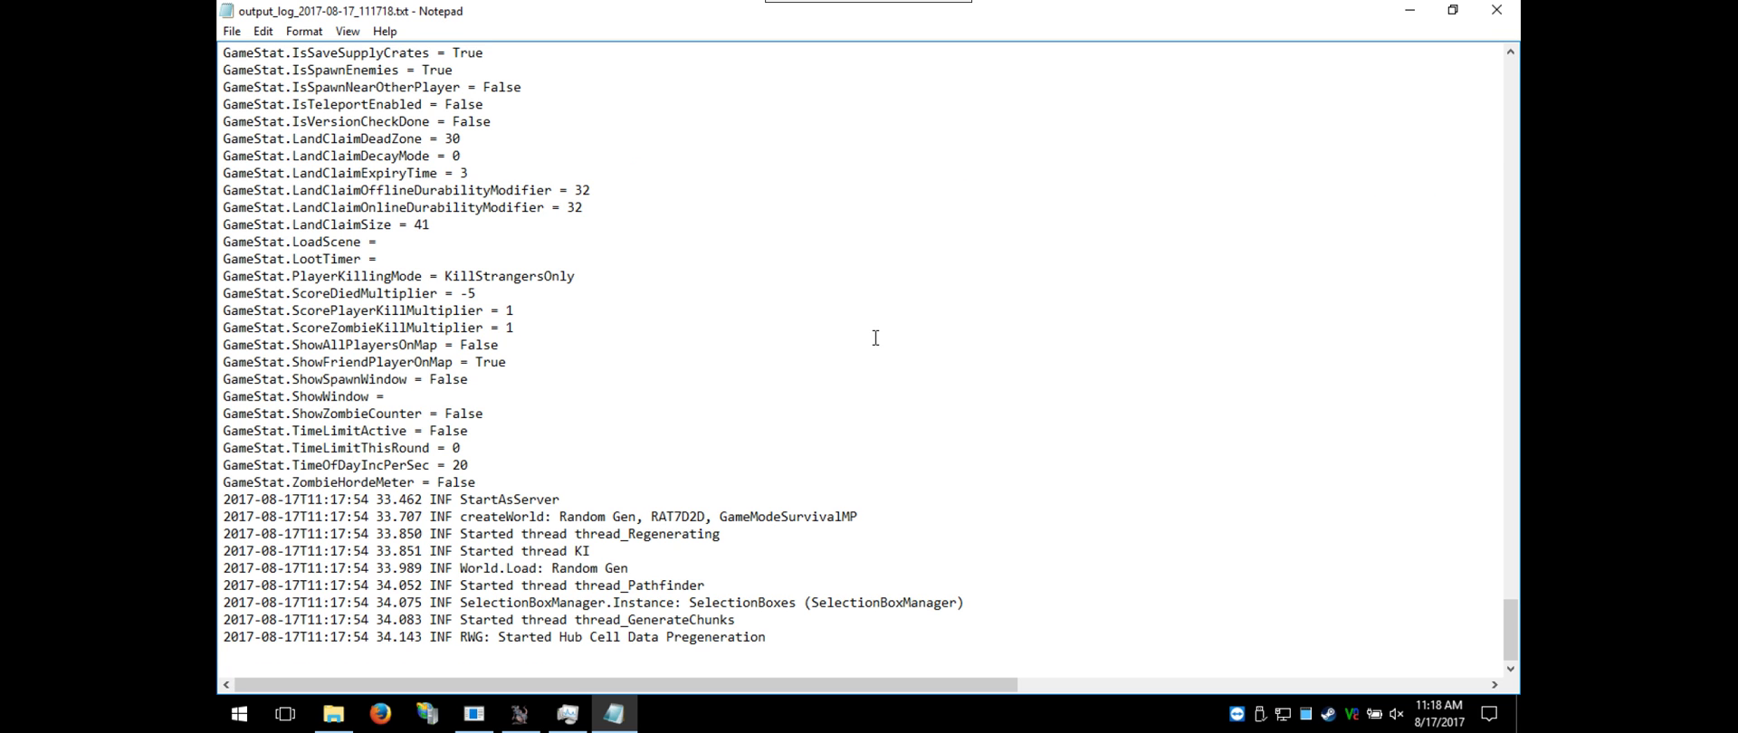
scroll(876, 337, up, 20)
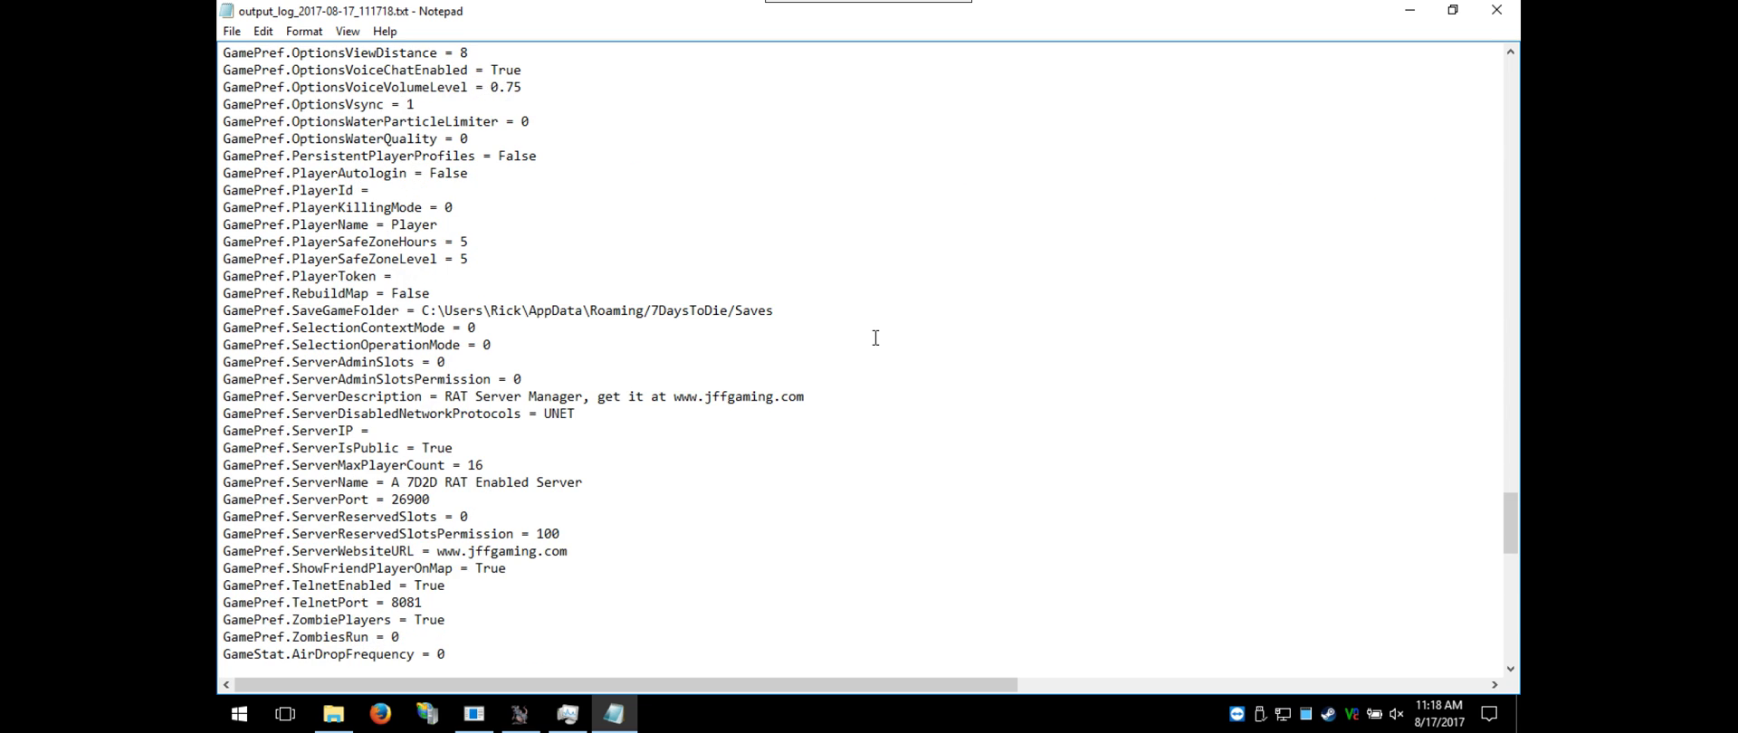
scroll(876, 337, up, 6)
scroll(875, 338, up, 20)
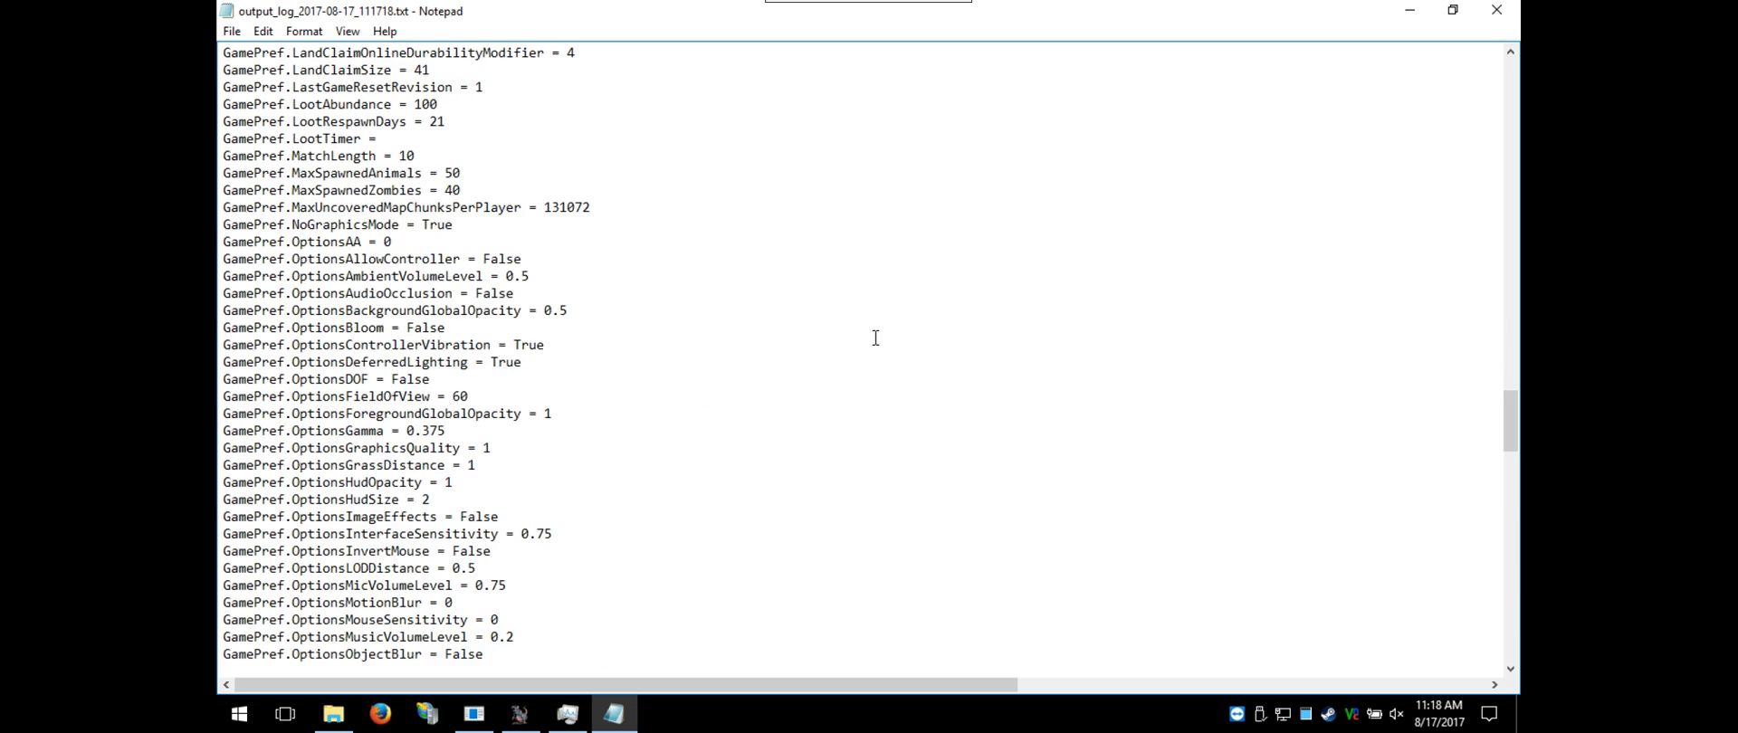
scroll(879, 346, down, 19)
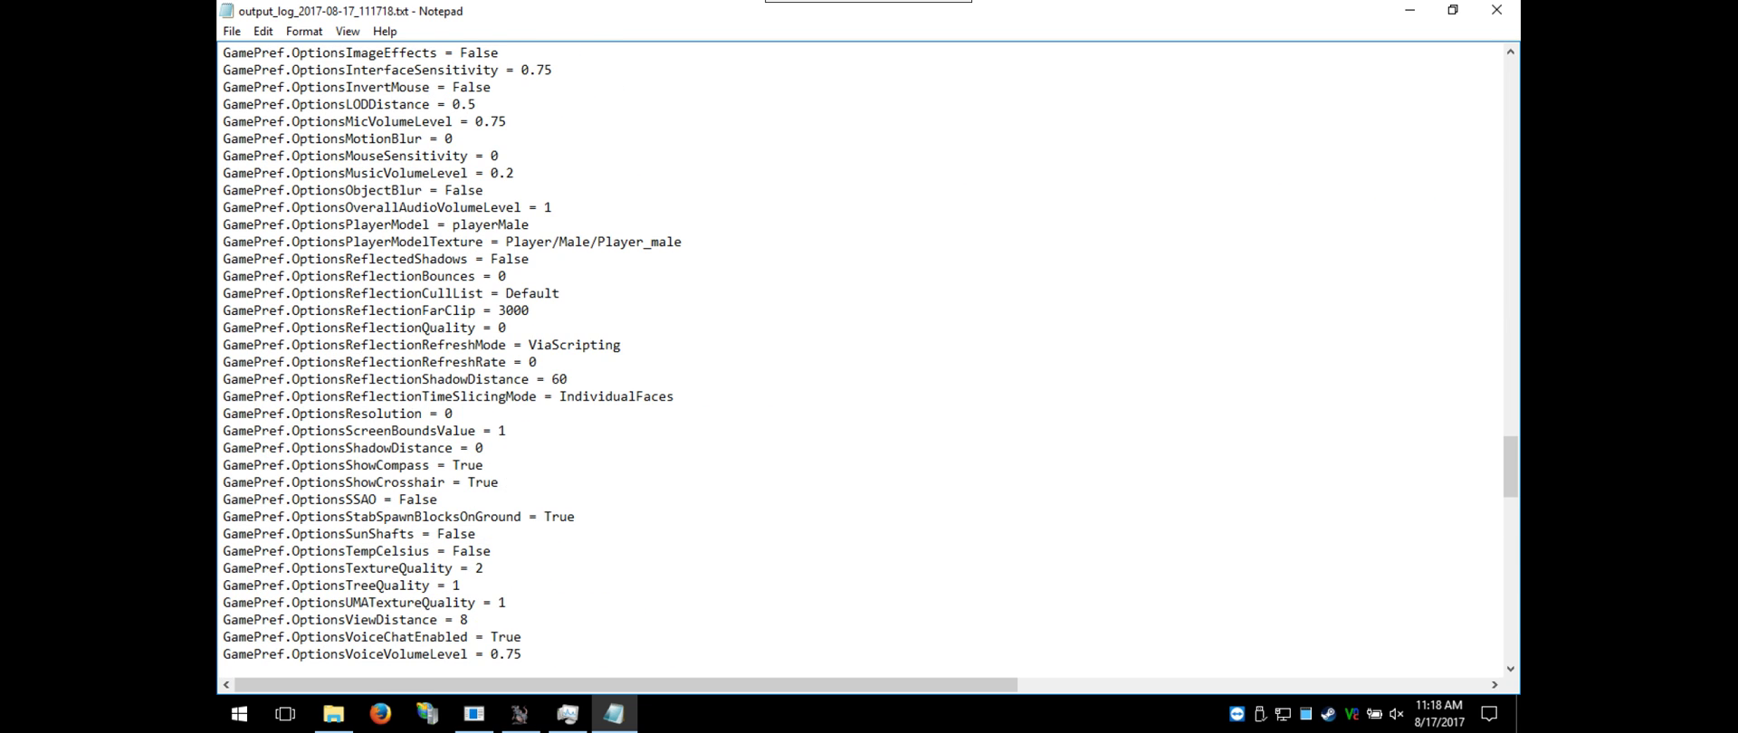
scroll(554, 446, down, 9)
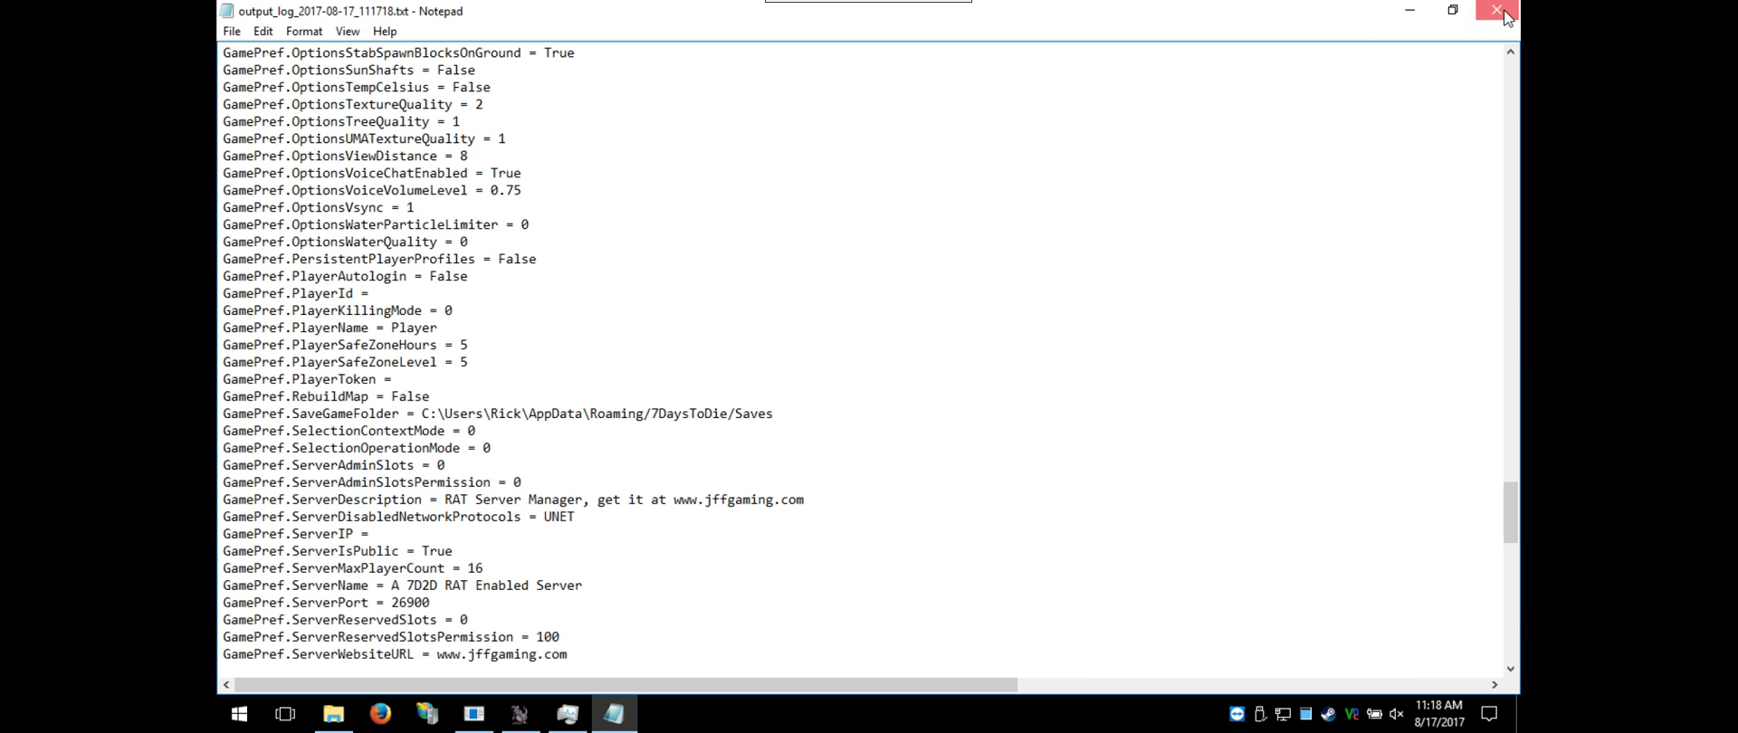
click(1497, 10)
click(671, 303)
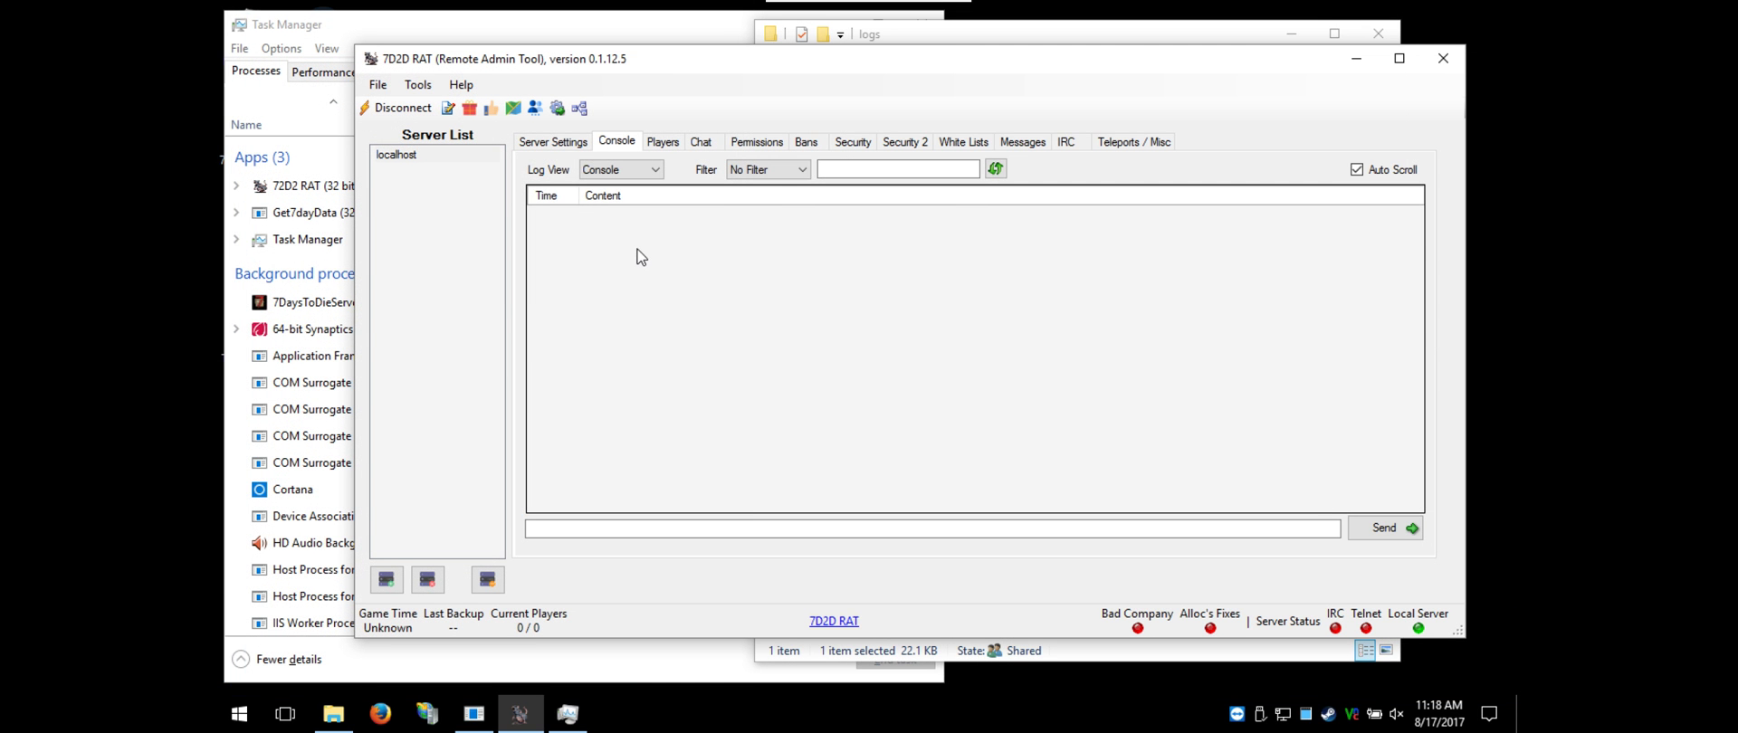
Check the 7DaysToDieServer.exe process in Task Manager again and bring 7D2D RAT back to the front
click(329, 20)
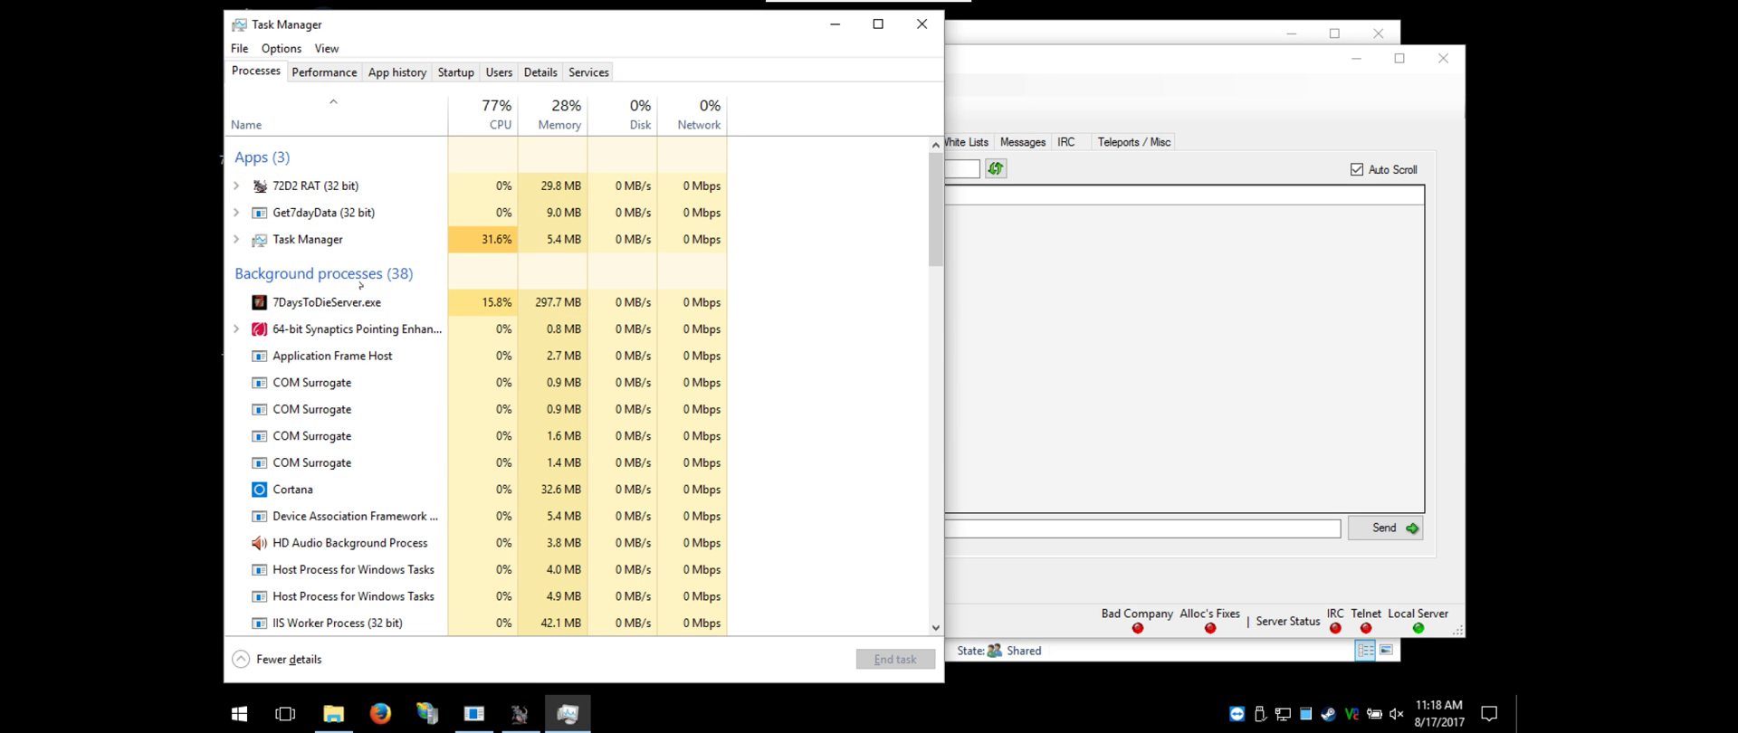
right_click(312, 299)
click(387, 403)
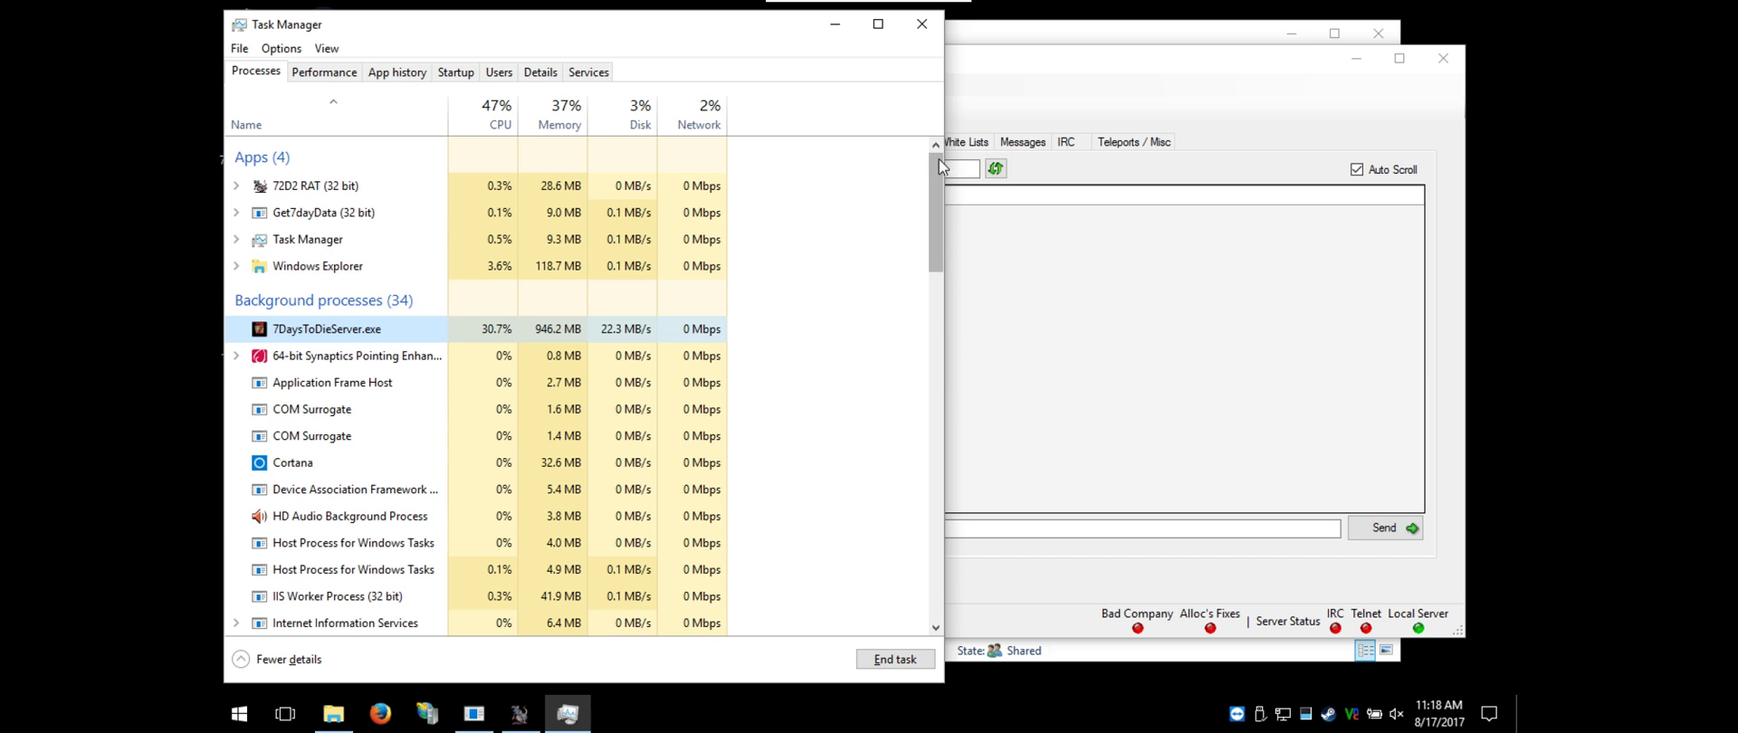
click(1058, 62)
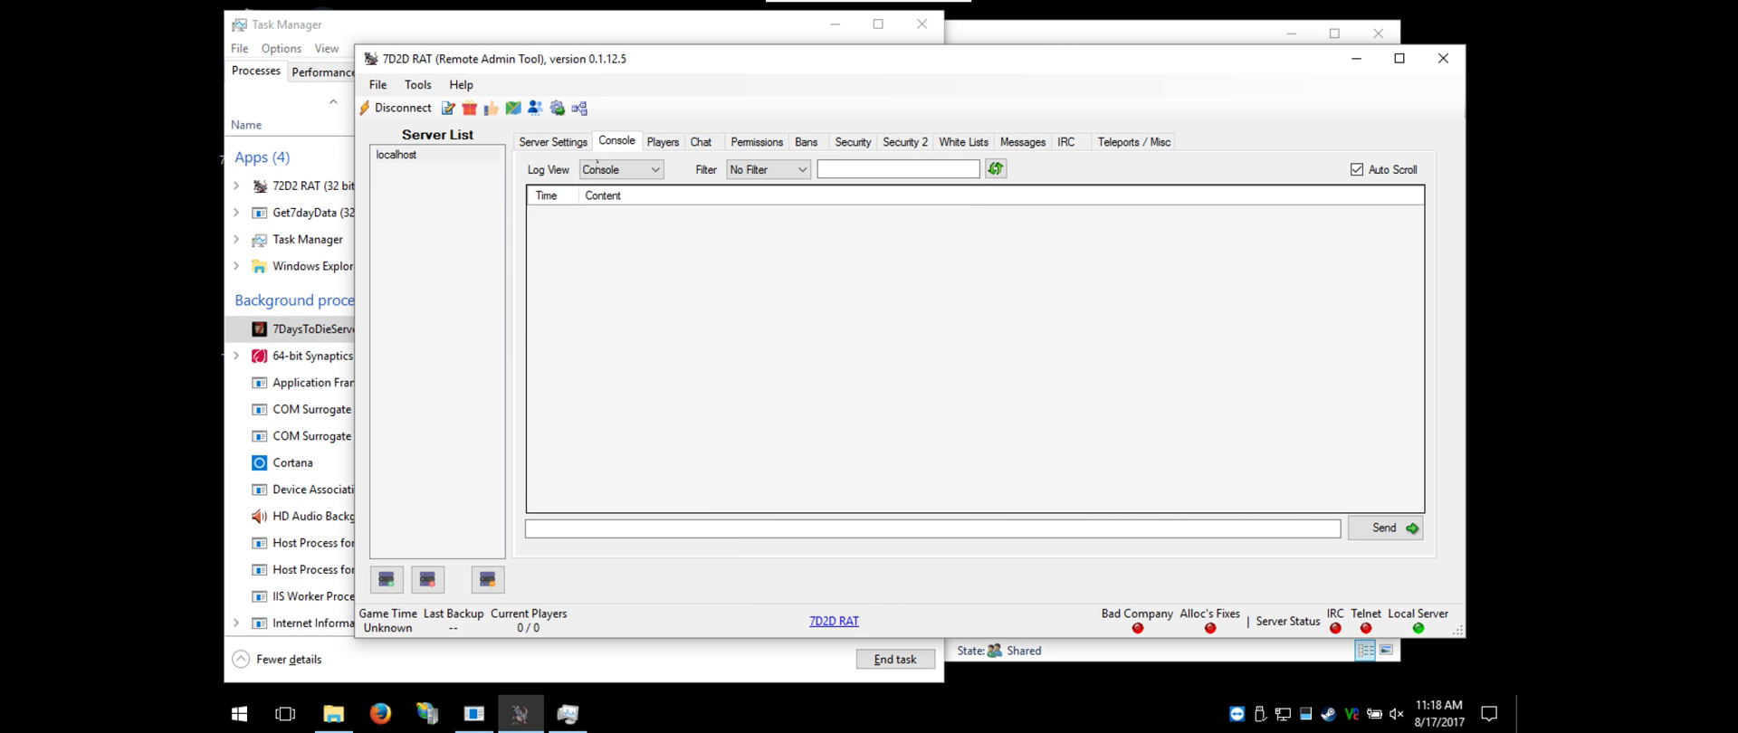
Review the local server's configuration, connection, game and backup settings, and return to its server configuration
click(556, 143)
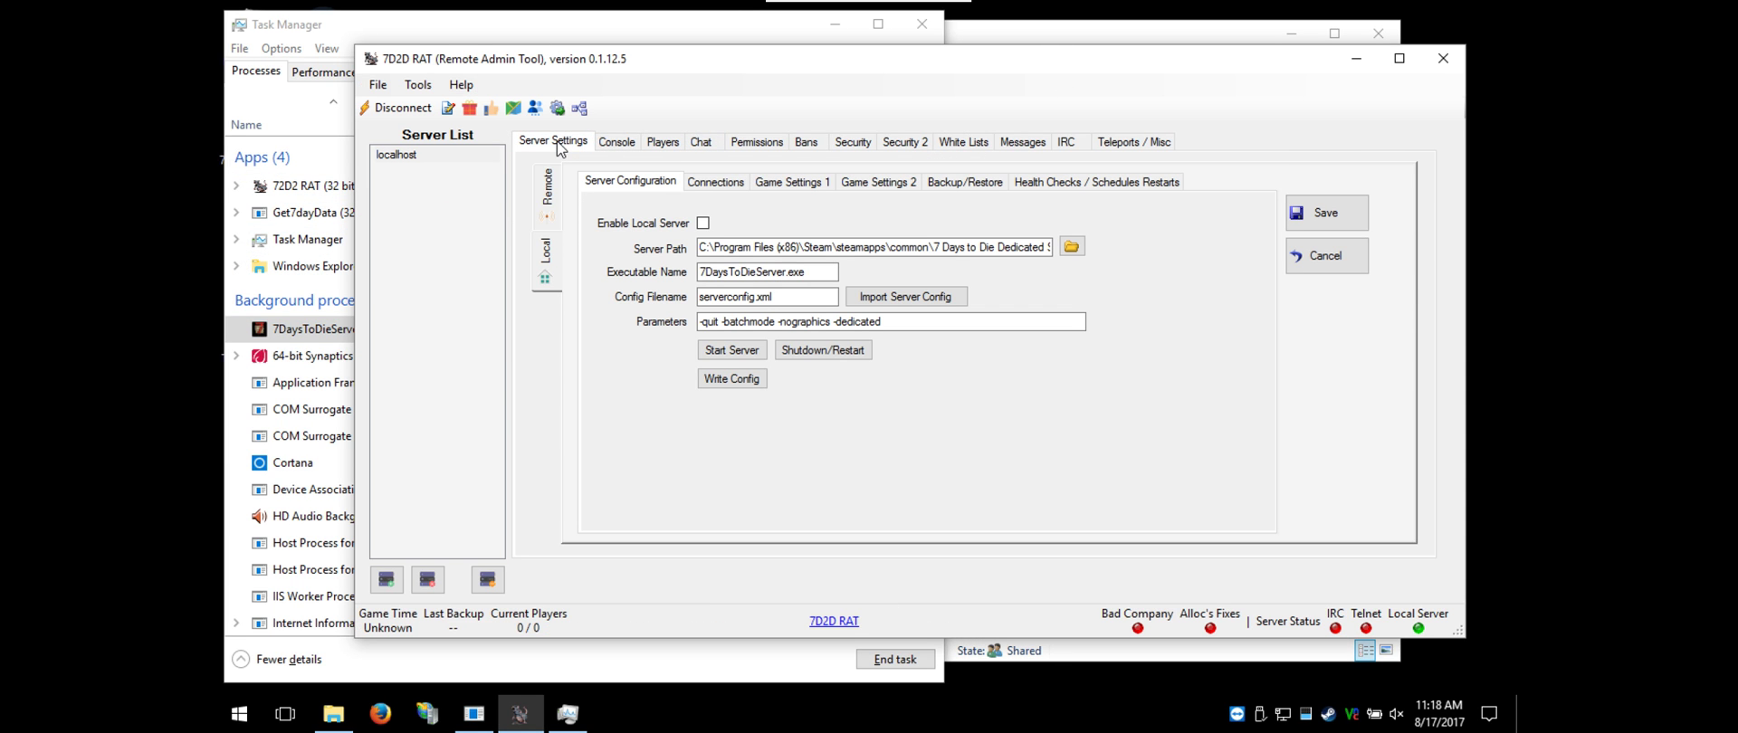
click(713, 184)
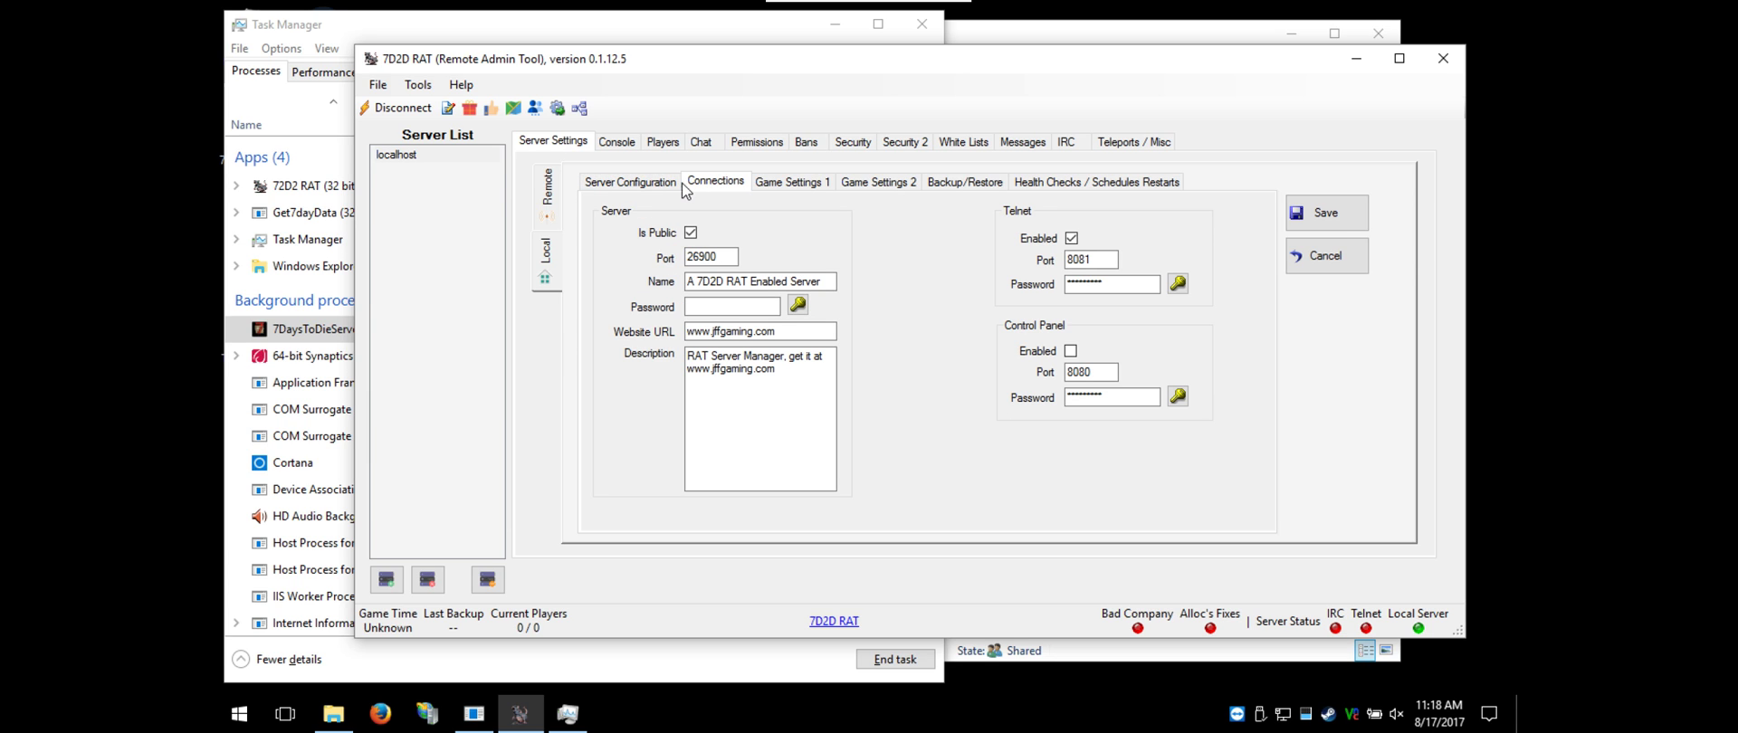
click(625, 184)
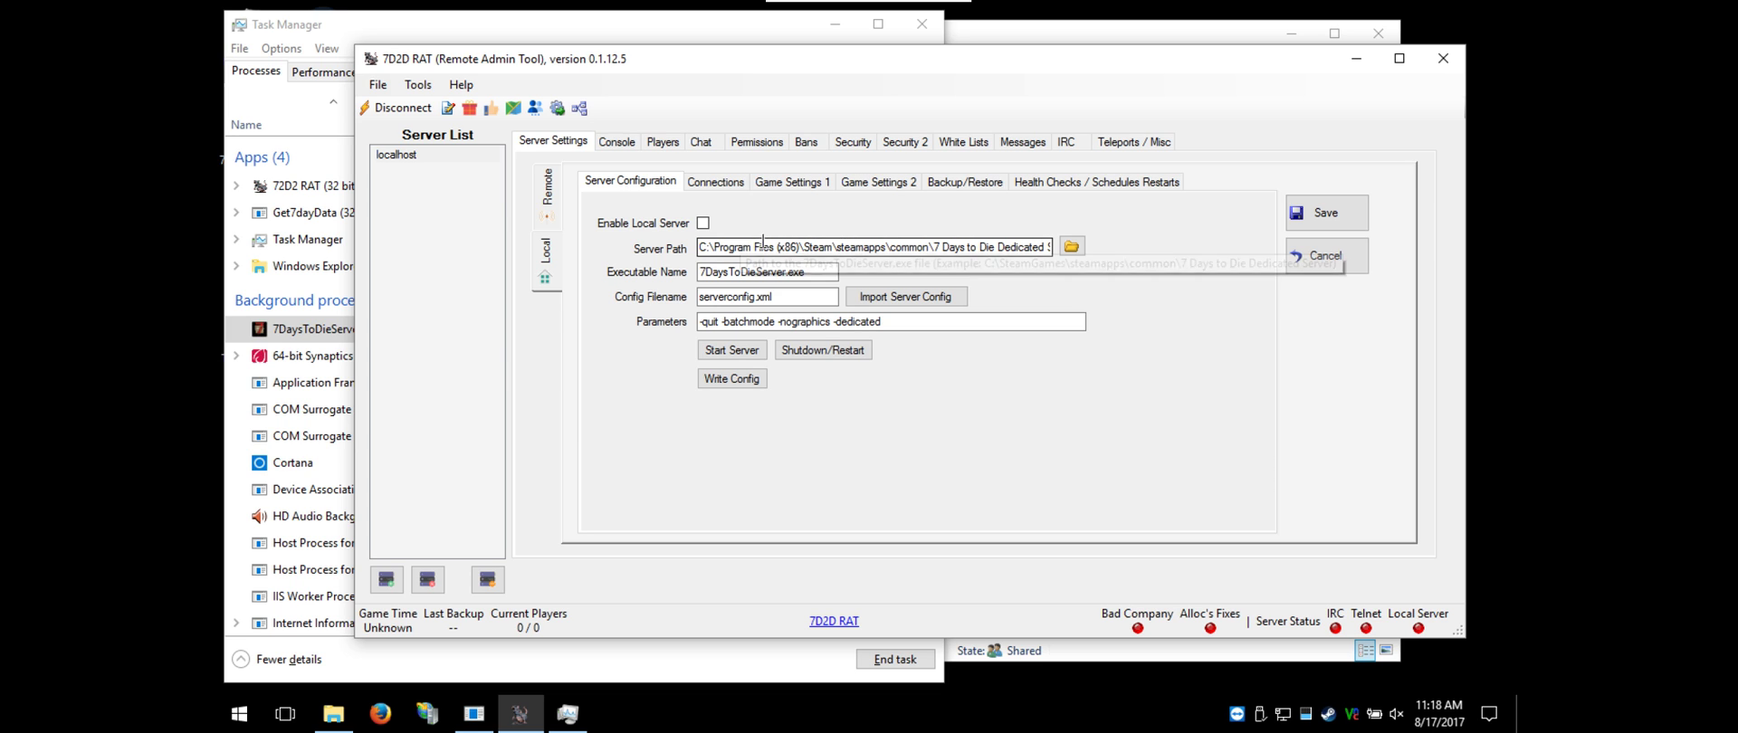
click(964, 185)
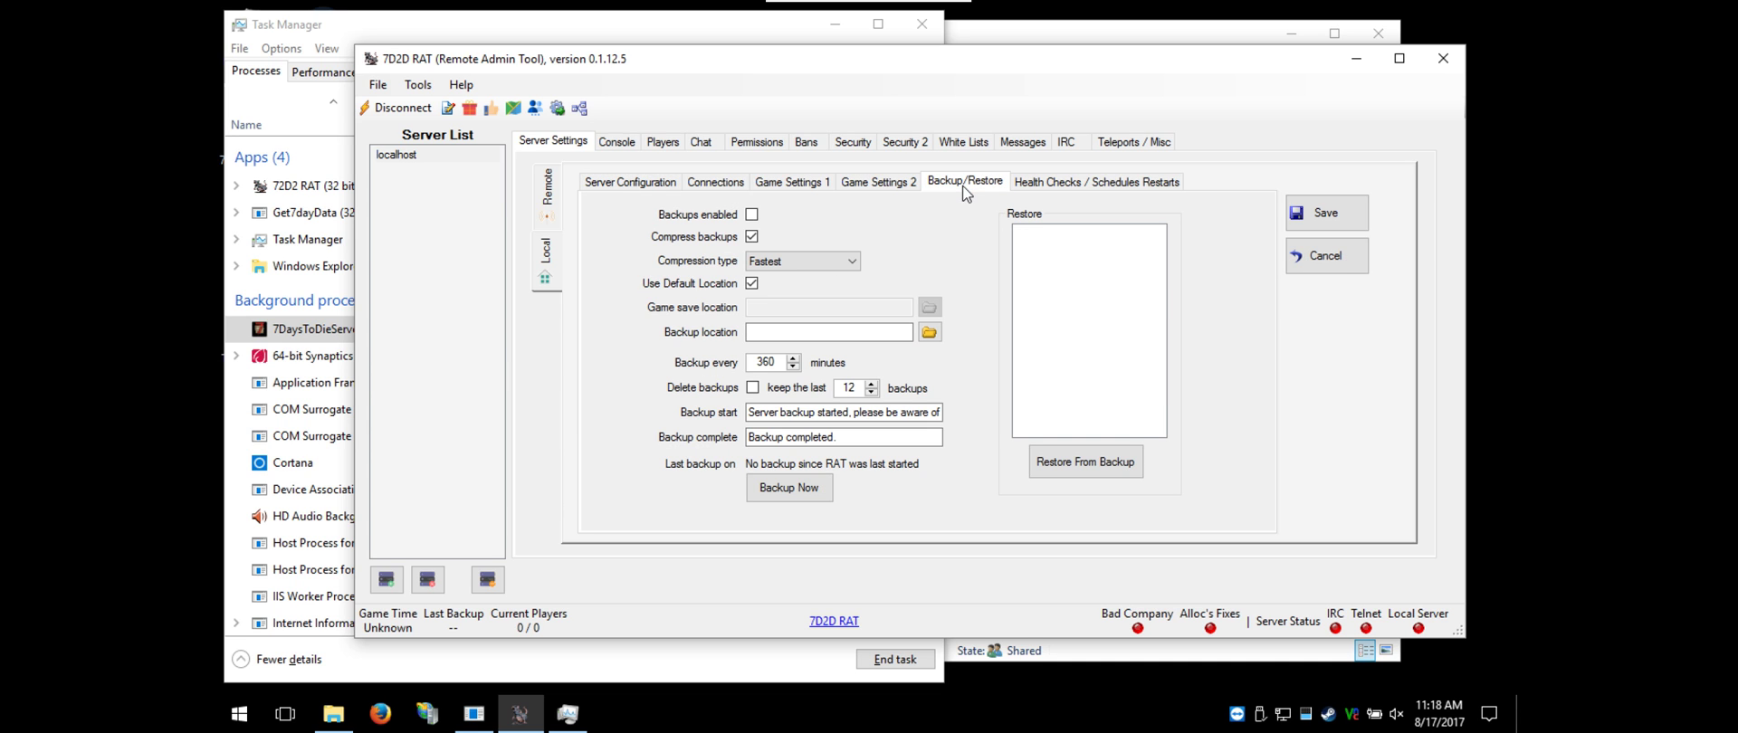
click(878, 184)
click(786, 182)
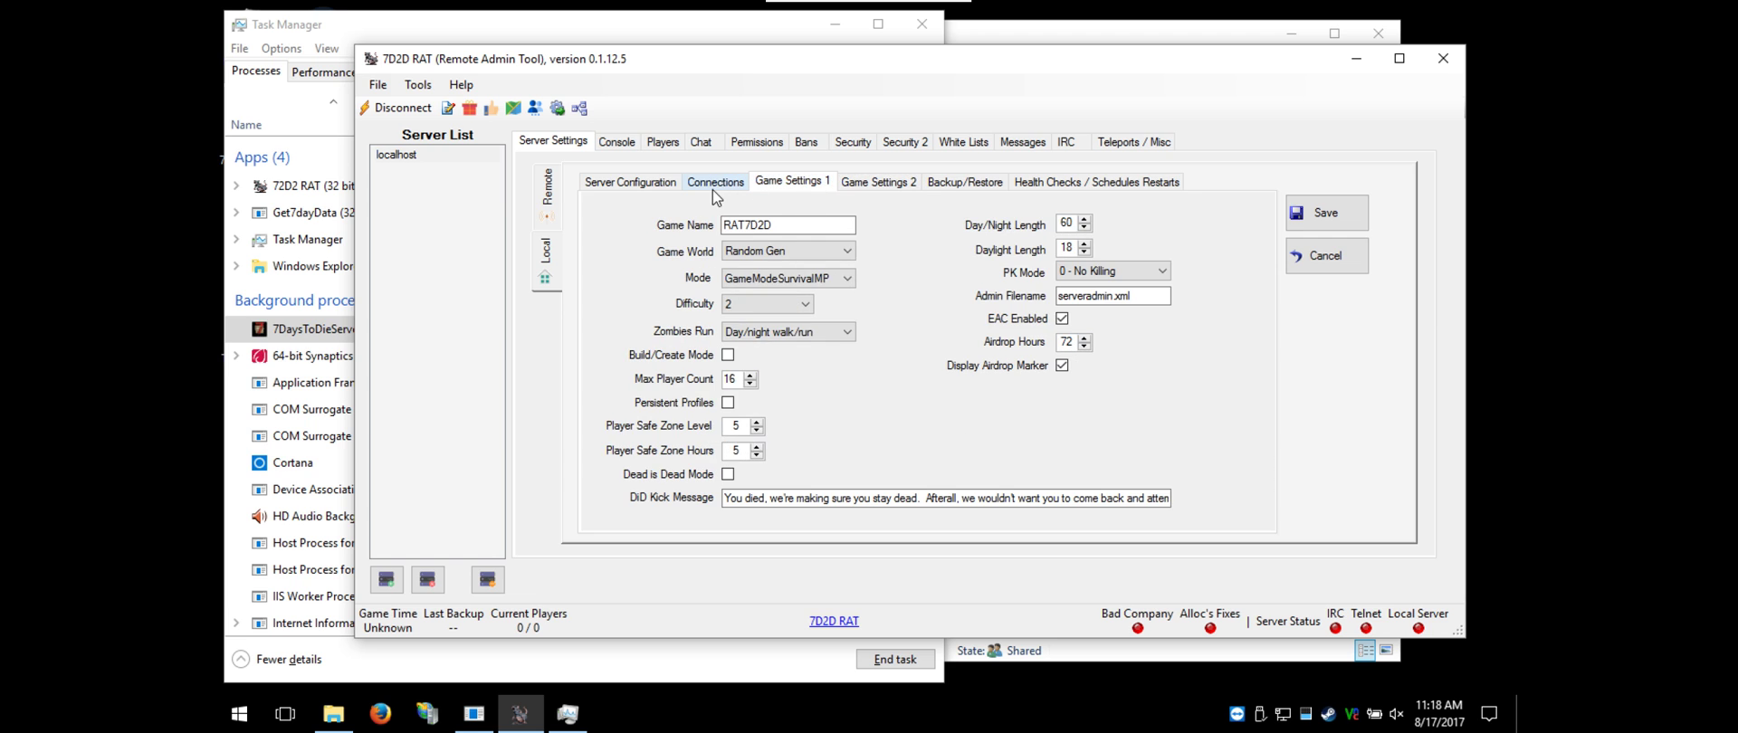
click(713, 185)
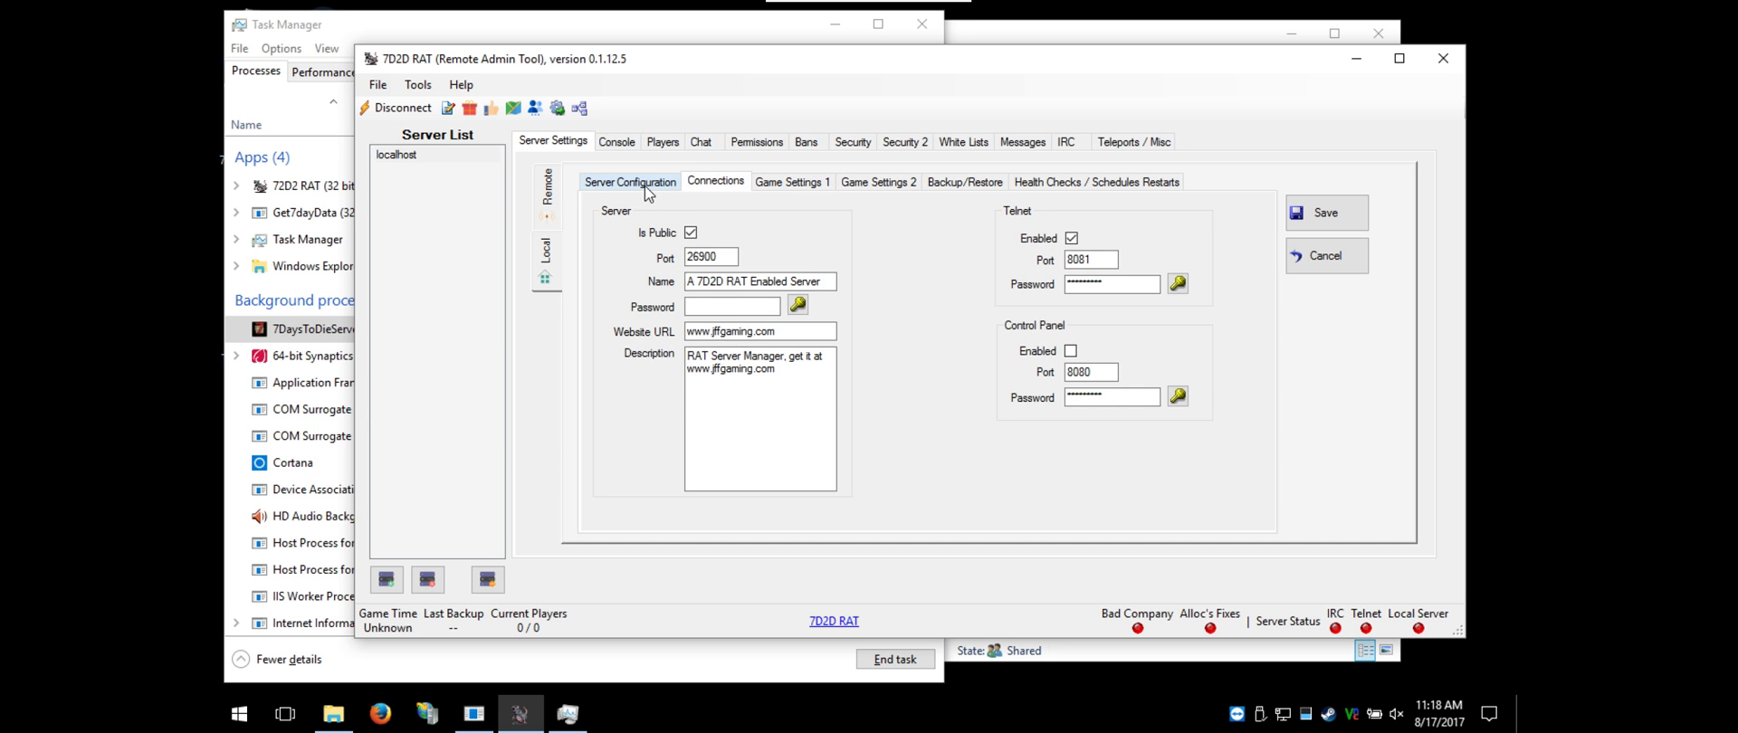
click(645, 185)
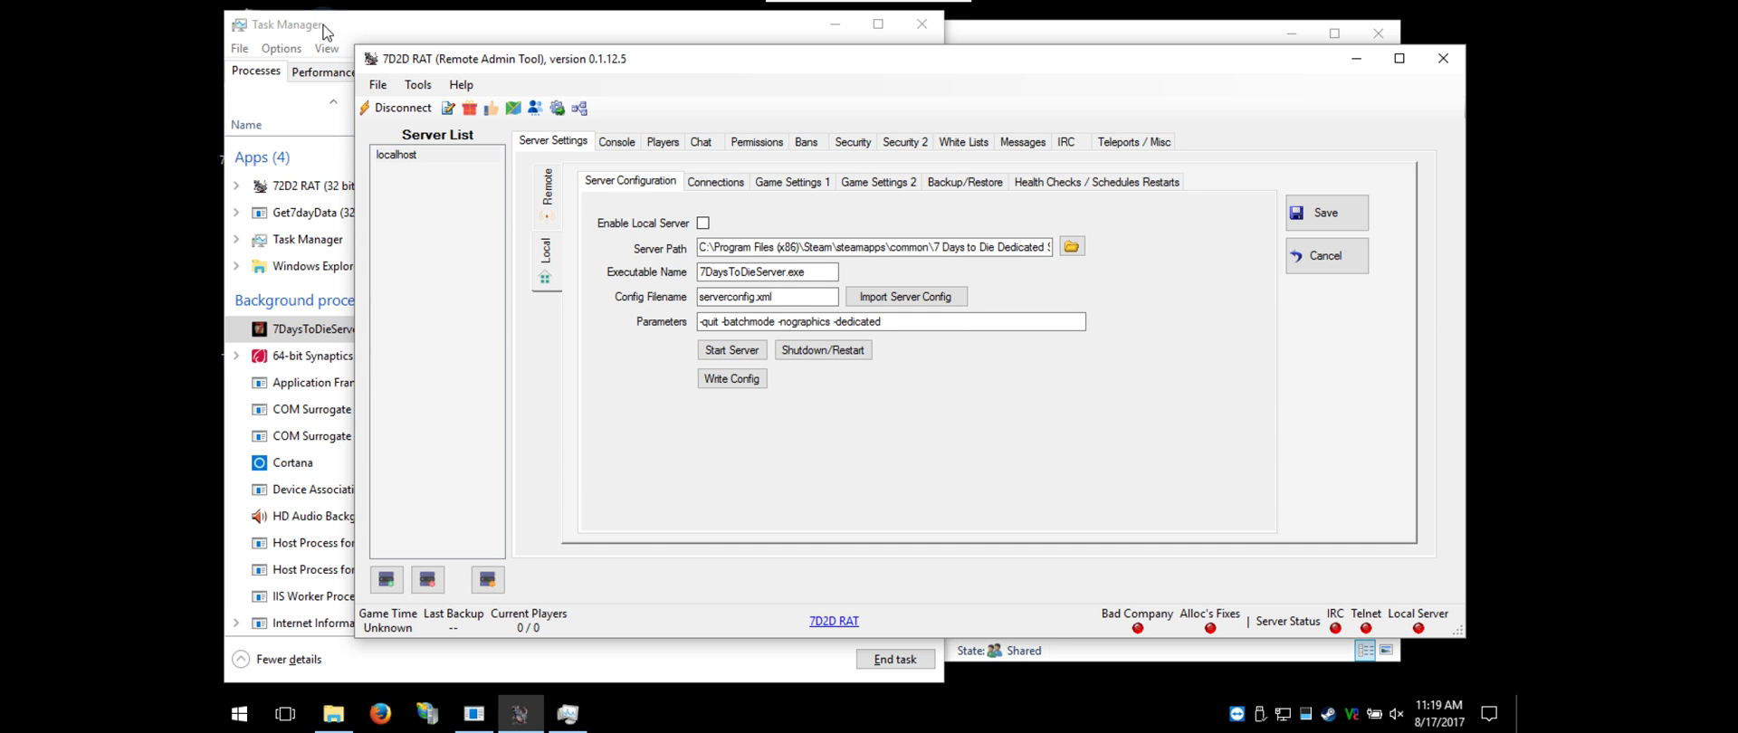
Close Task Manager and start the local server with Enable Local Server turned on
click(327, 33)
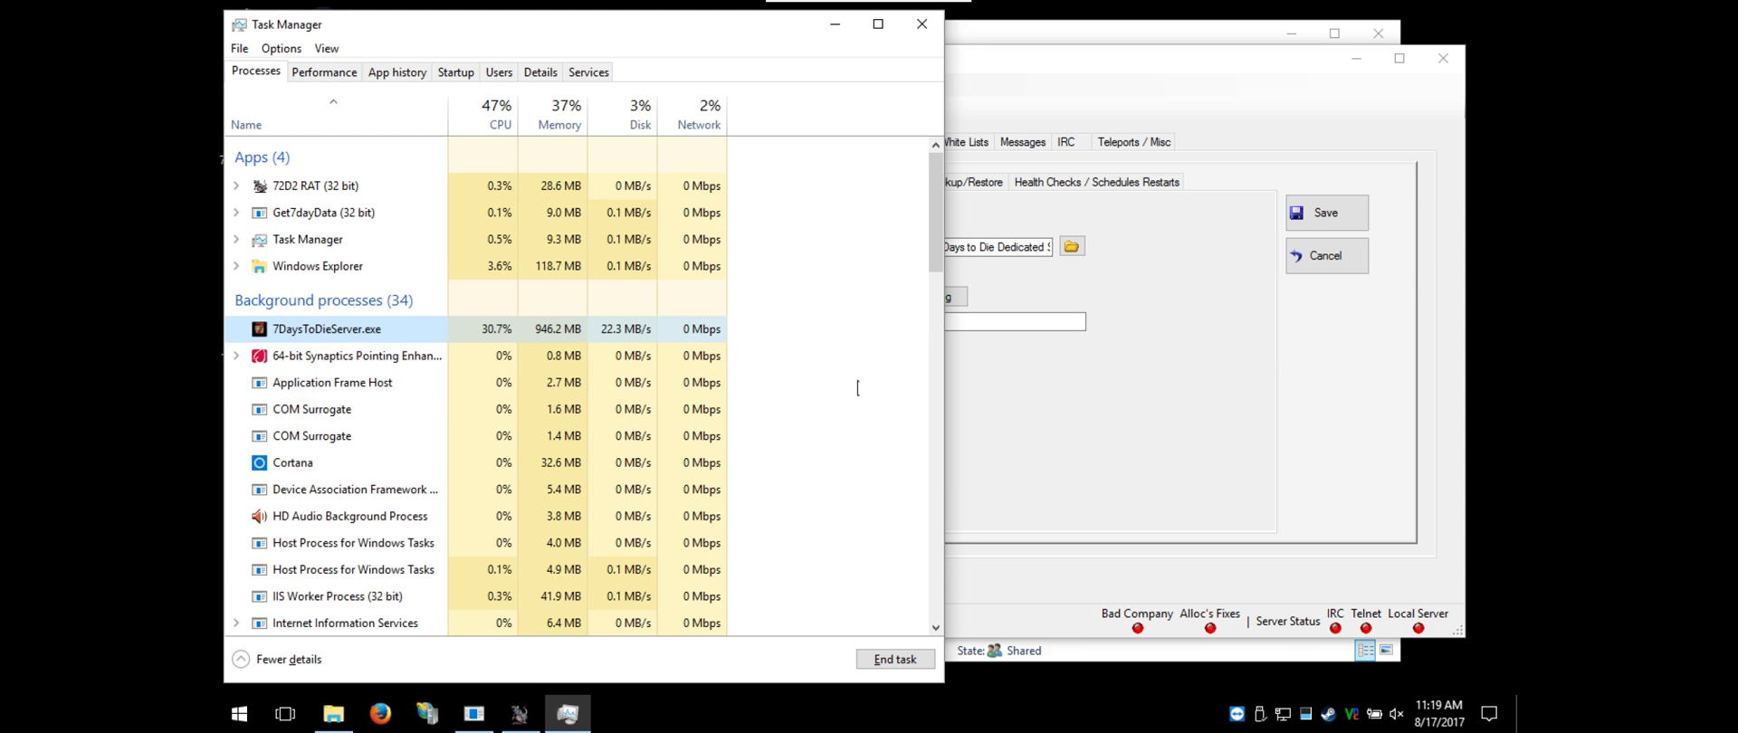
key(alt+F4)
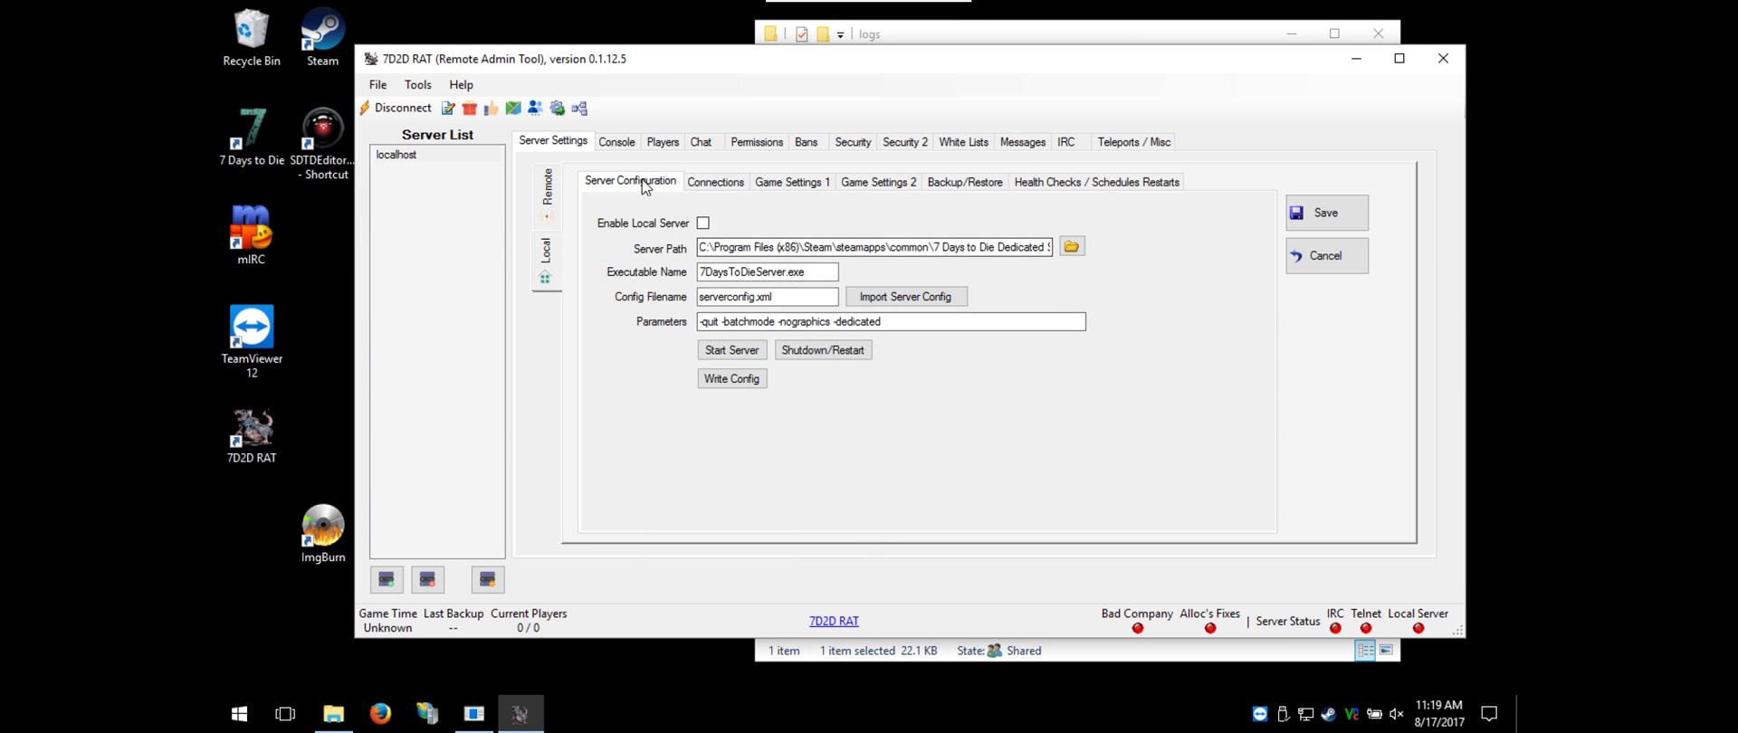
click(732, 351)
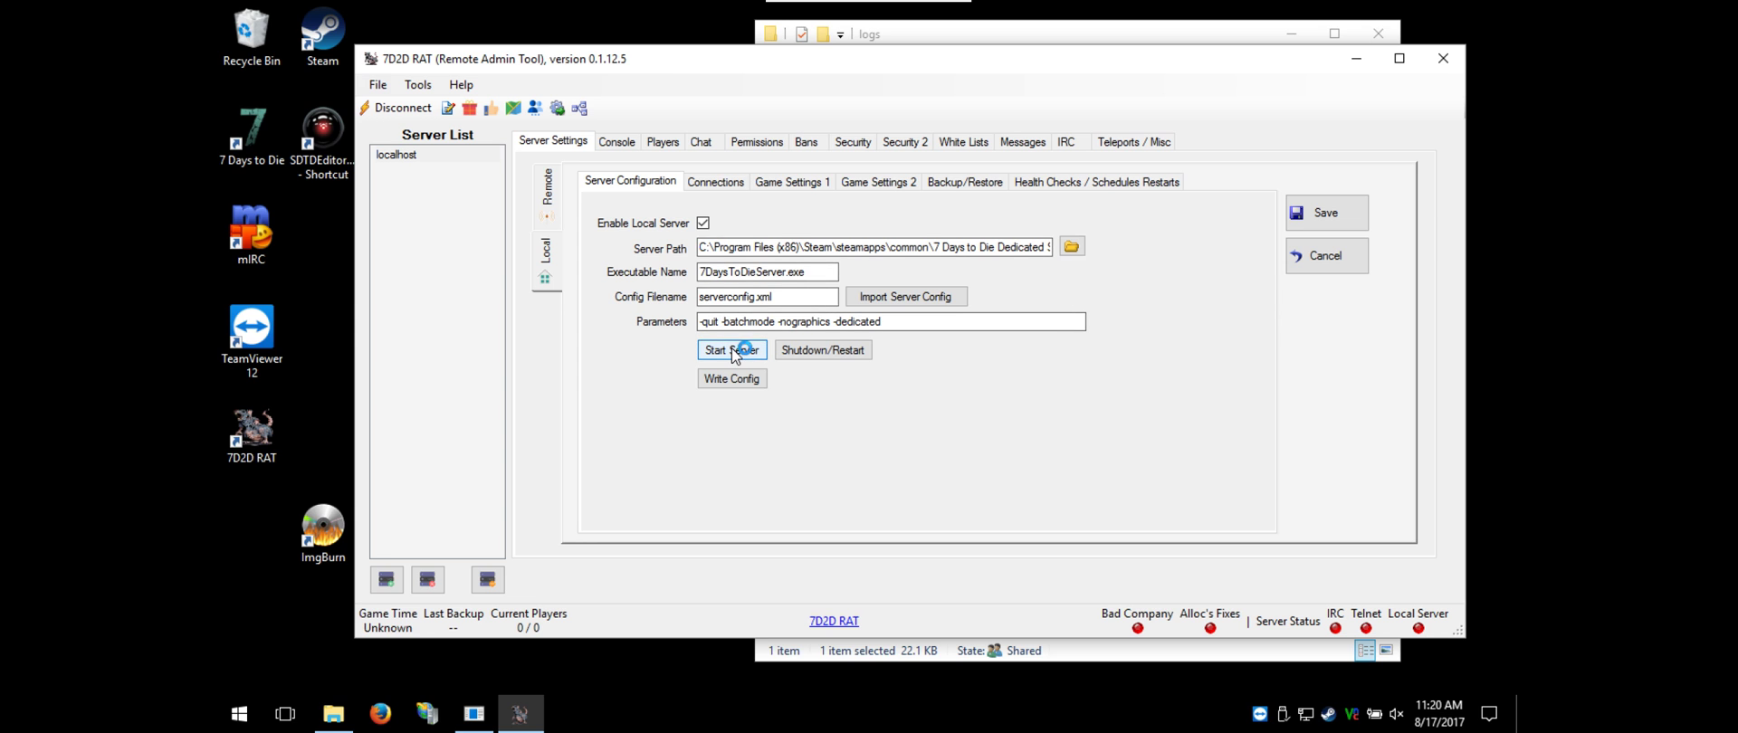
Reopen Task Manager from the Run dialog to check for the restarted 7DaysToDieServer.exe process, and close it
key(super+r)
key(Return)
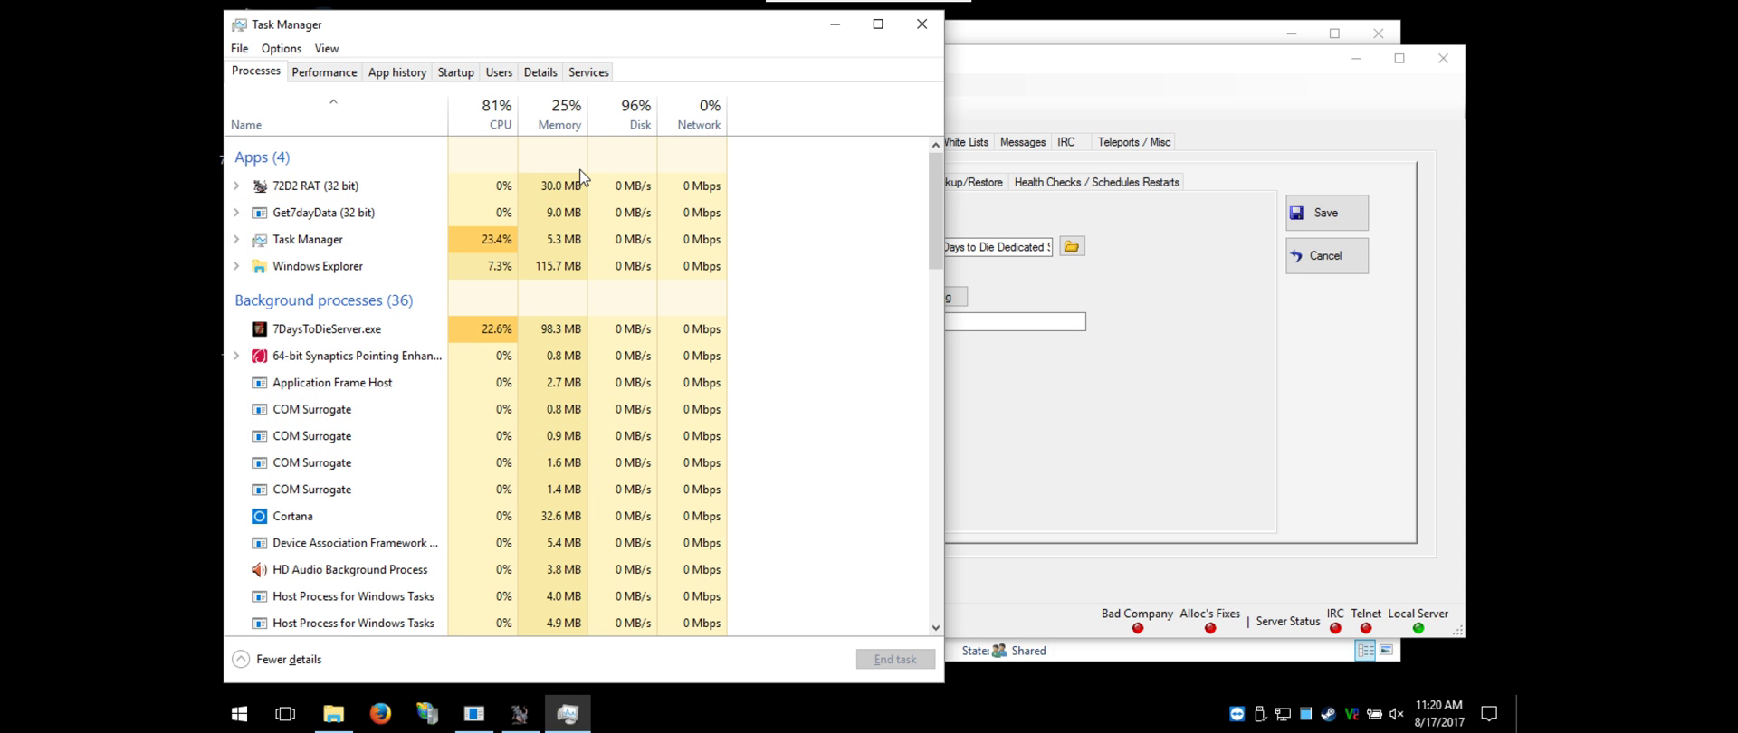
click(922, 23)
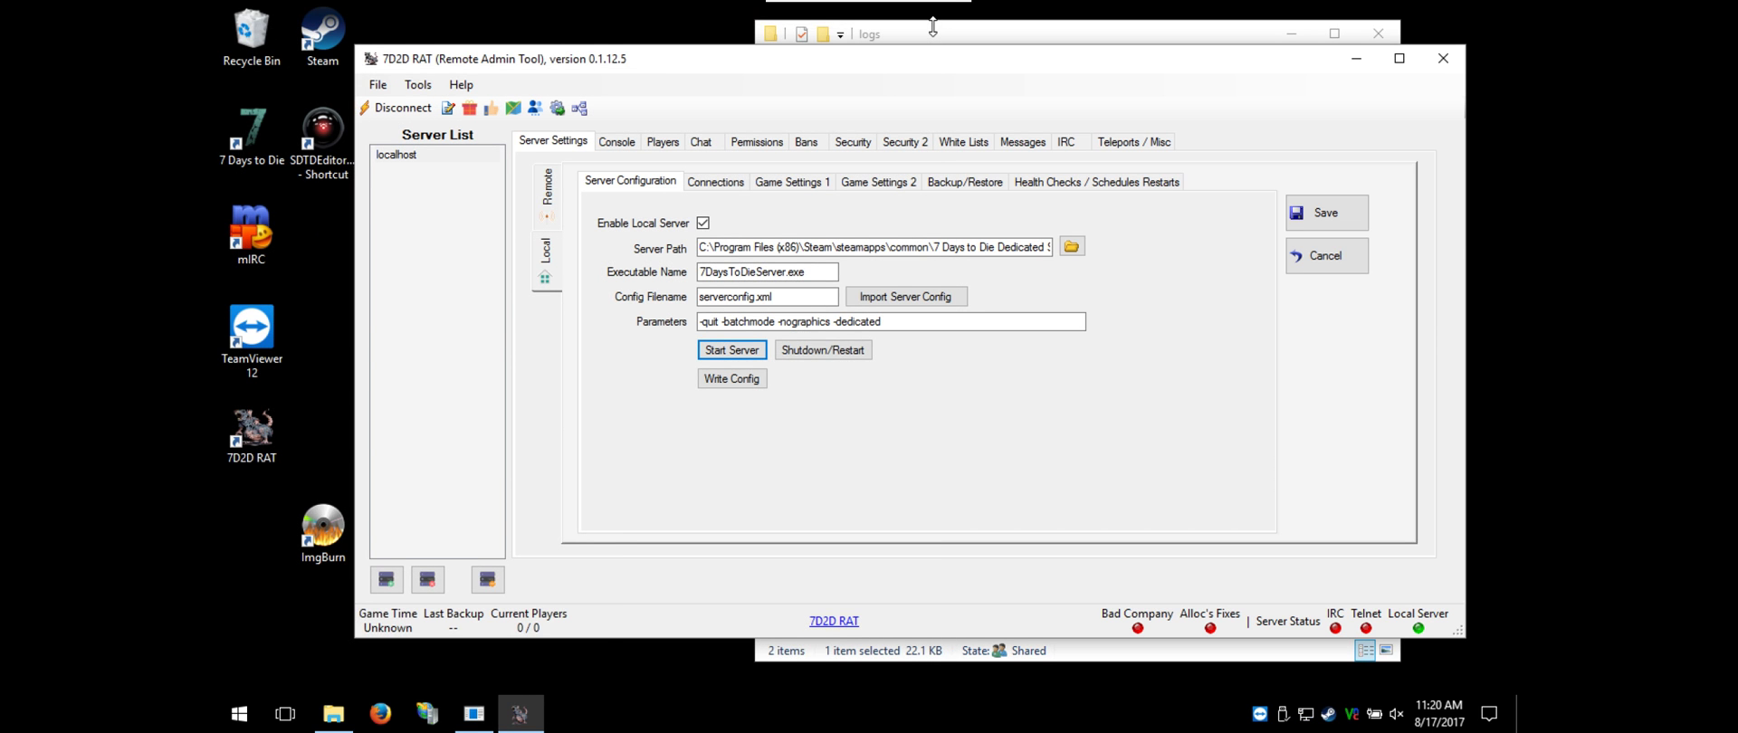
Return the remote session to full screen, check the server's Telnet connection settings, and open the server console
key(ctrl+shift+Escape)
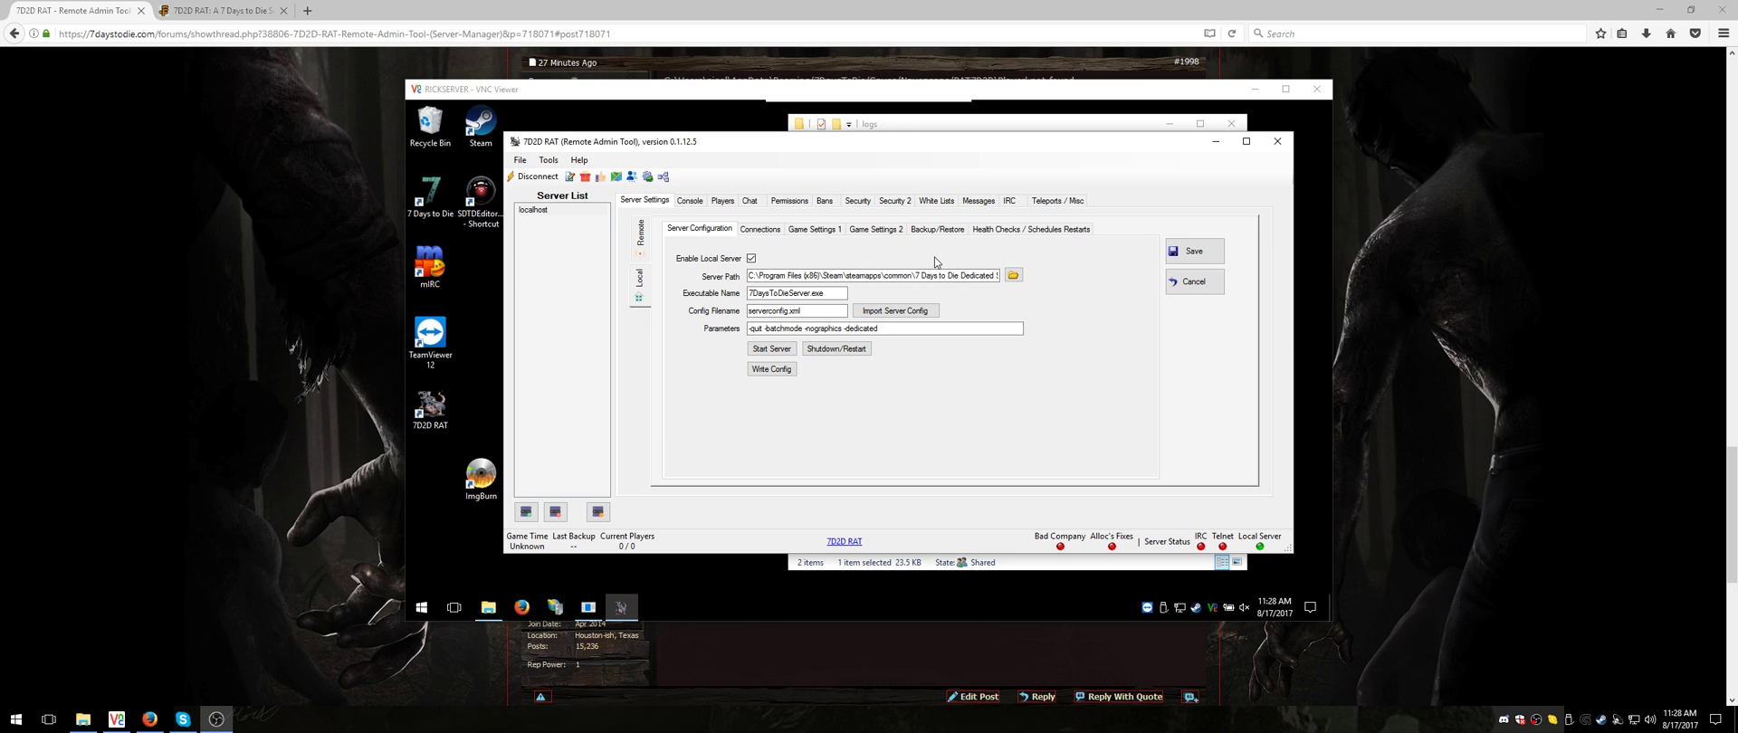
mouse_move(817, 123)
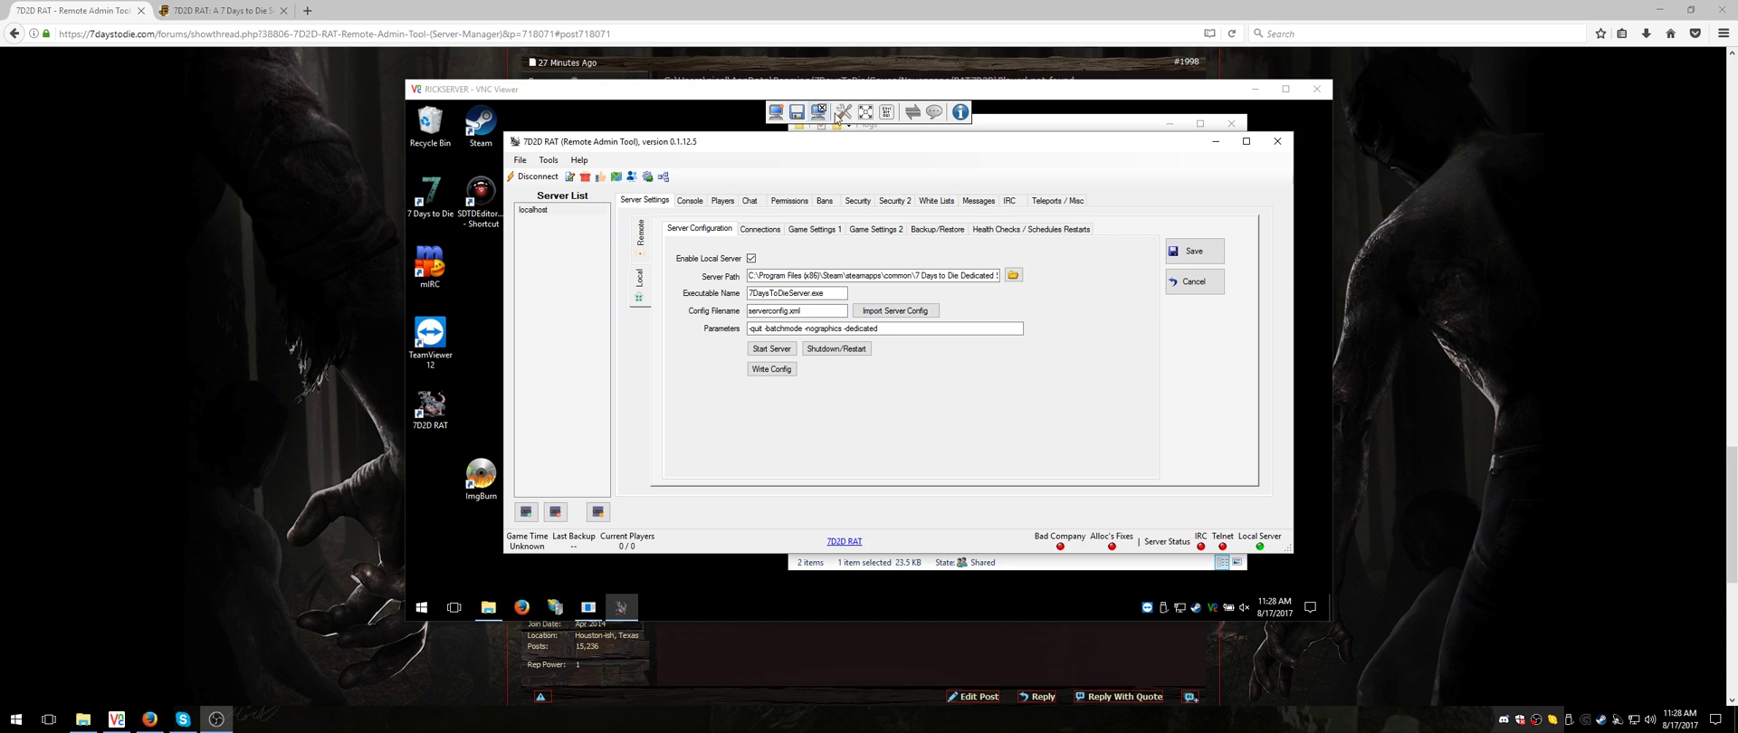
click(866, 111)
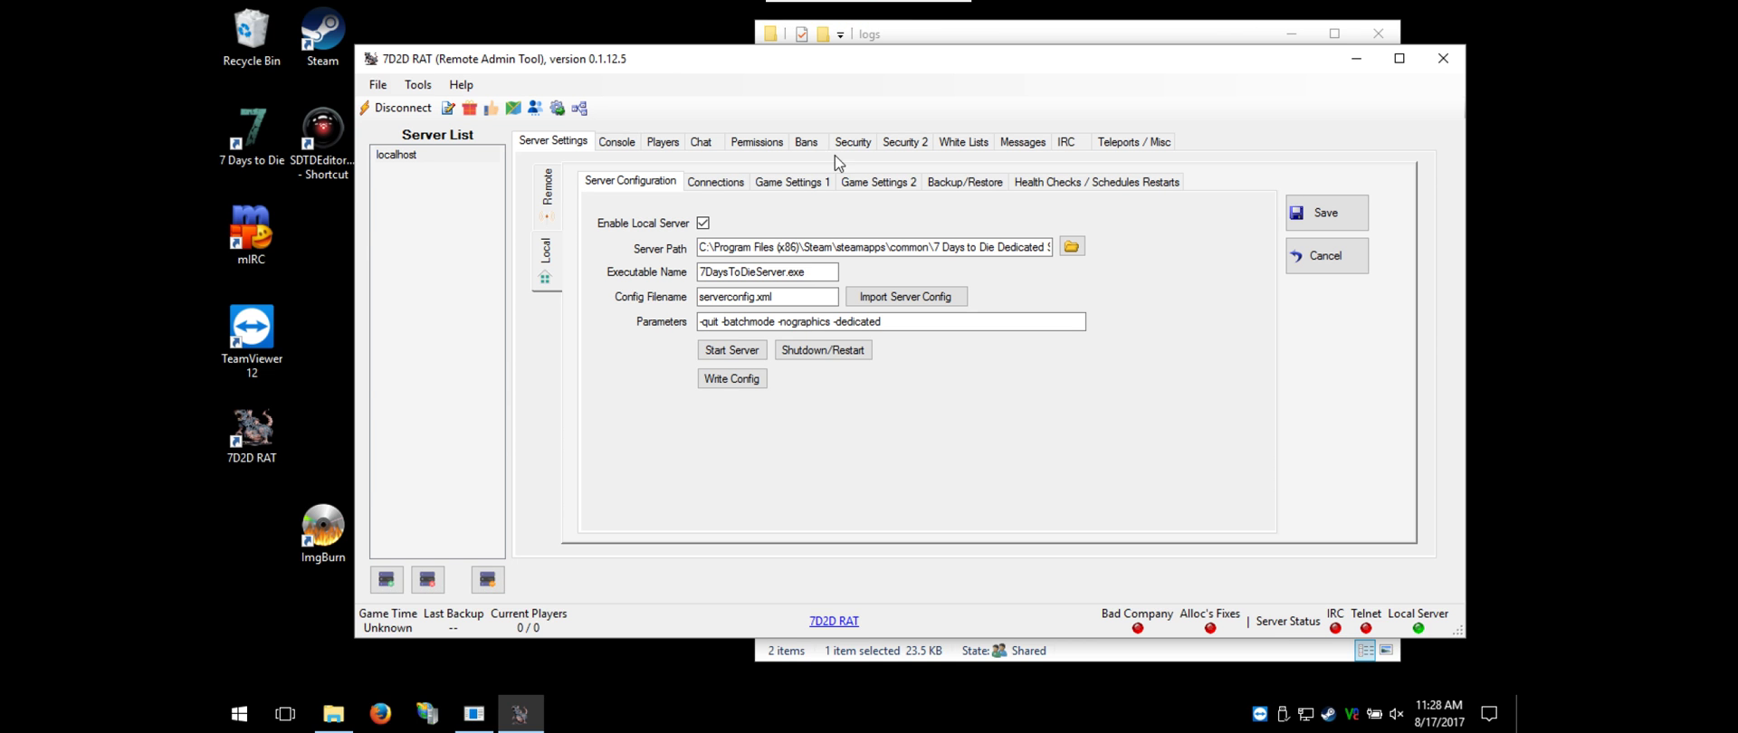
click(548, 207)
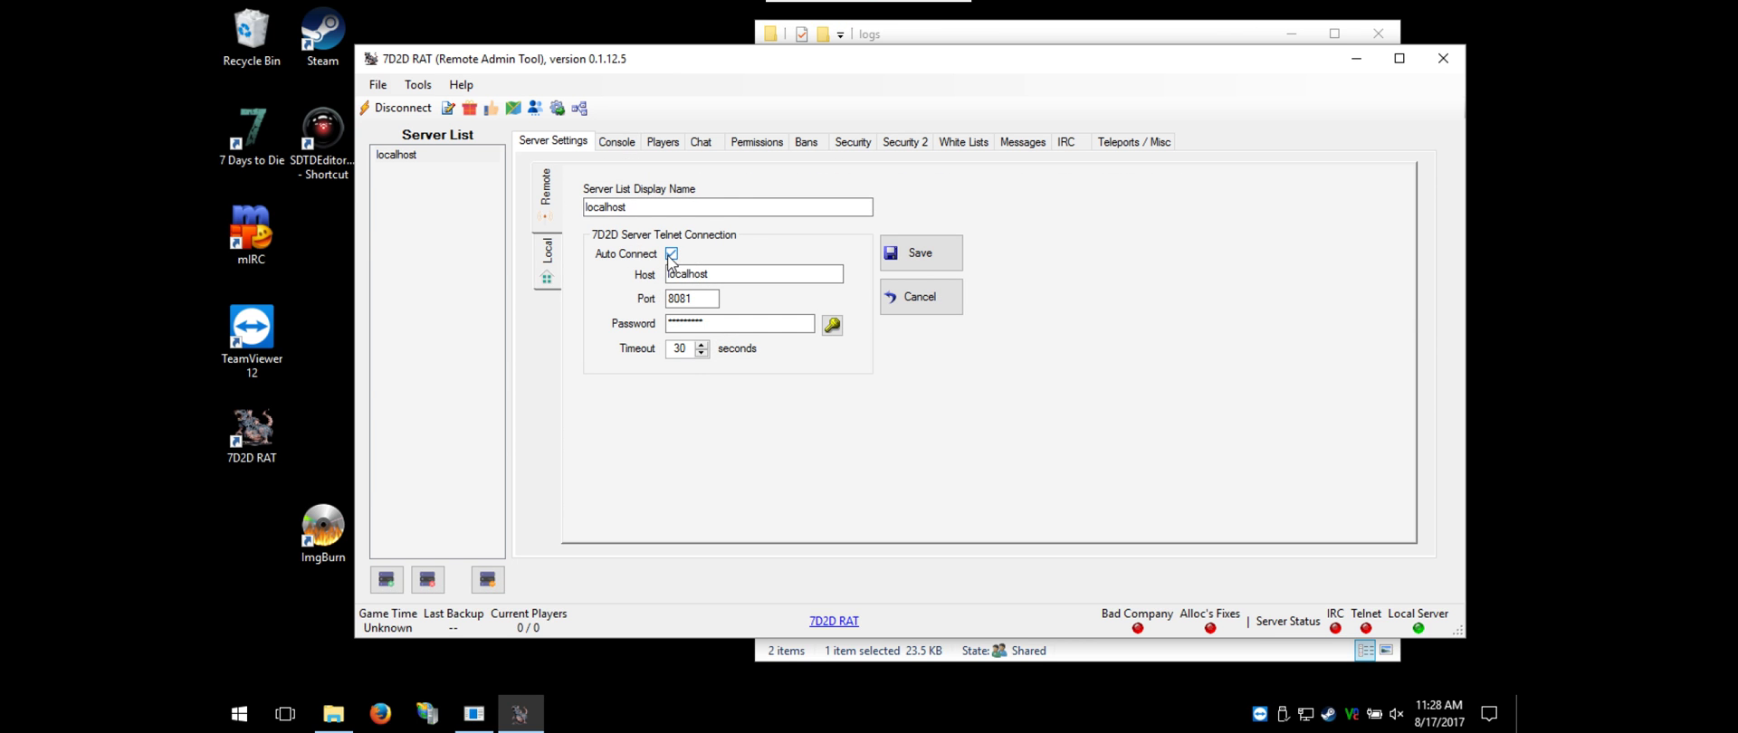
click(616, 143)
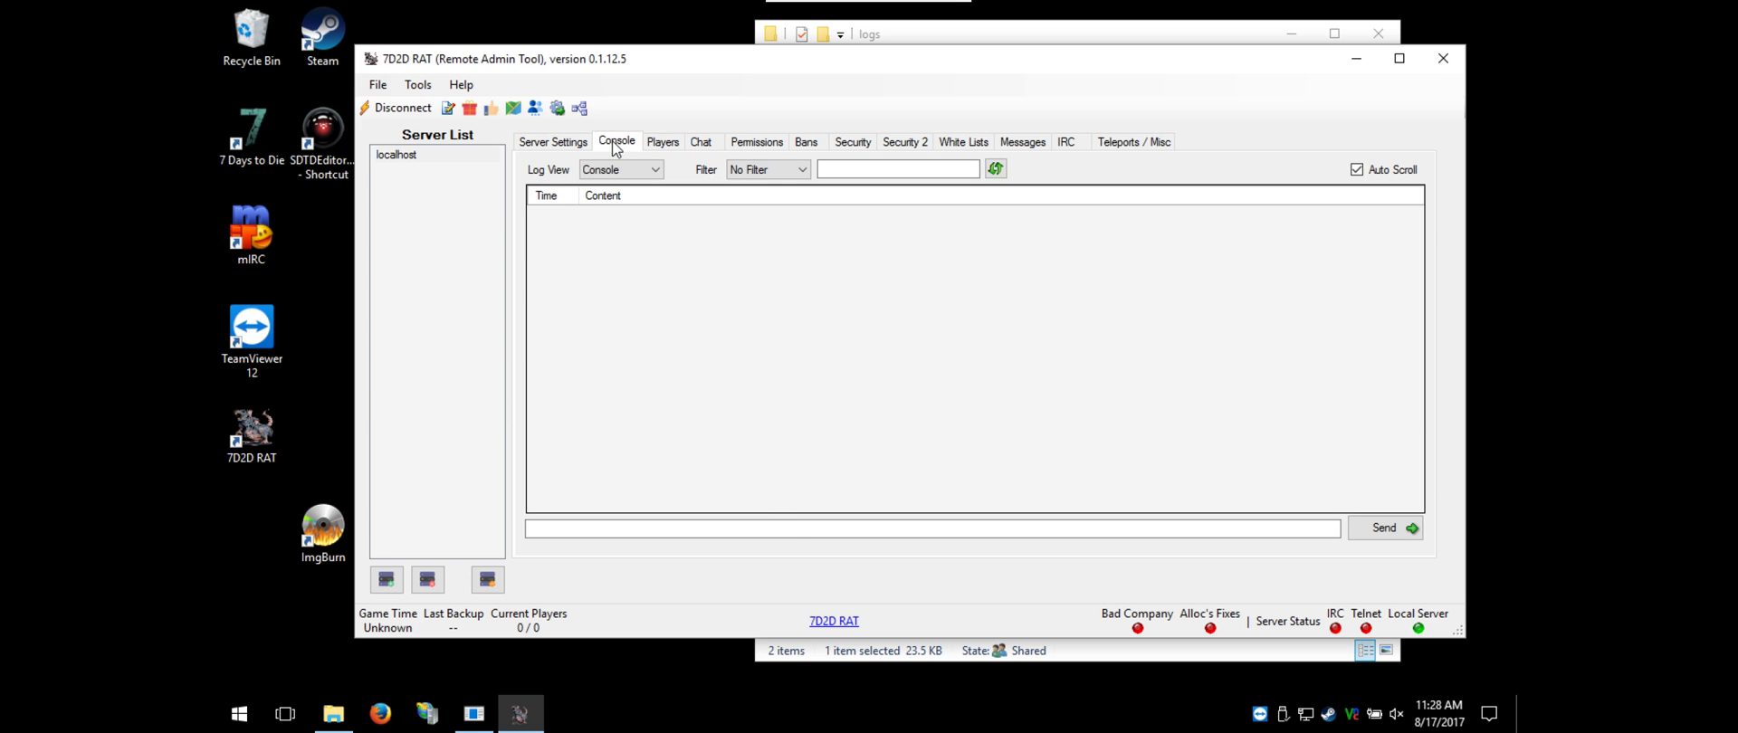
click(797, 530)
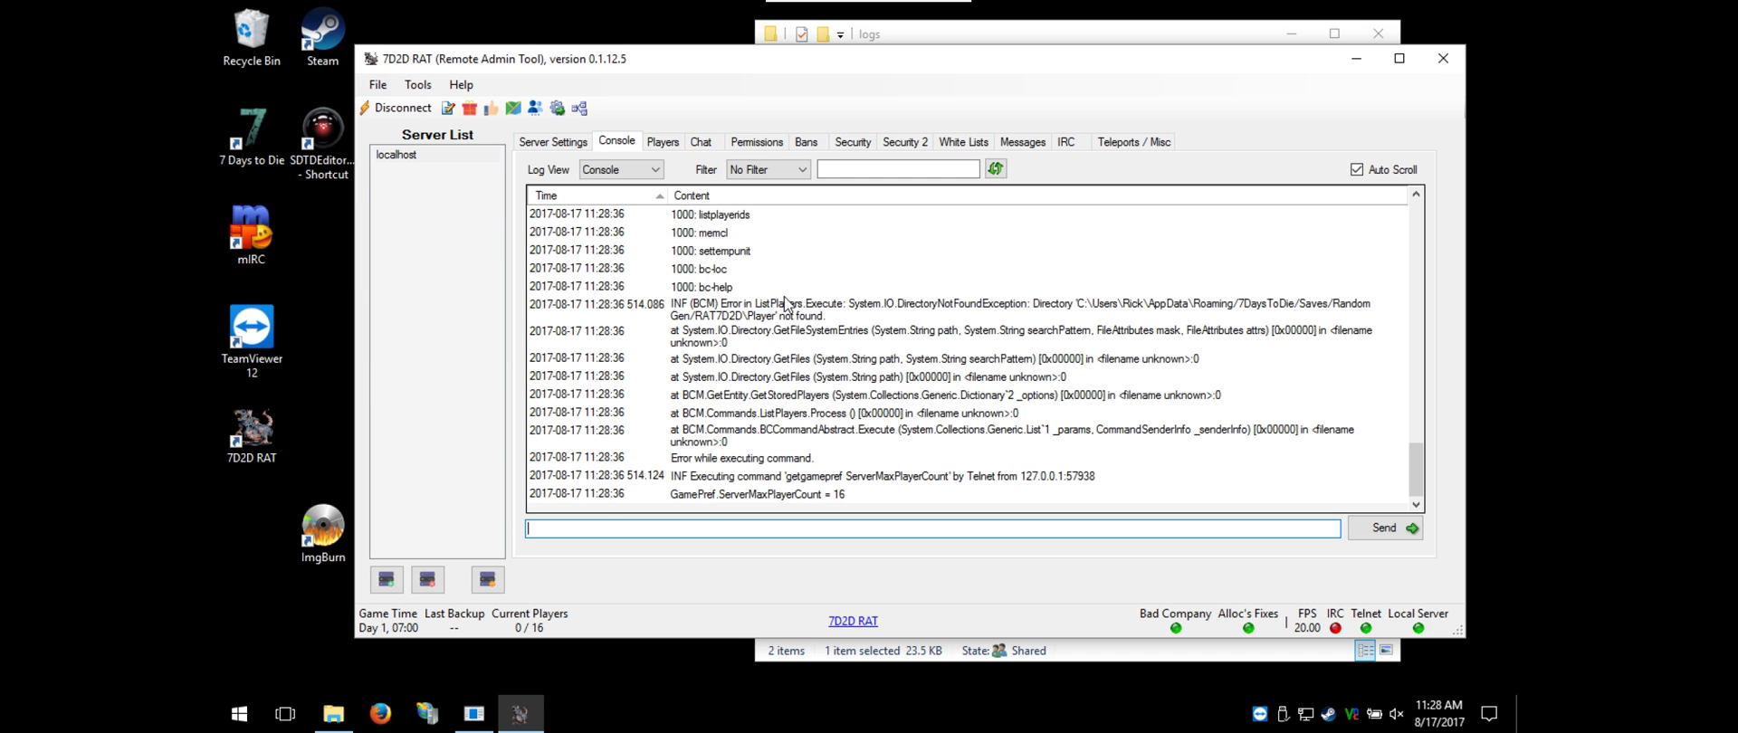
Open the %appdata% folder from the Run dialog and browse to the 7DaysToDie\Saves\Random Gen folder
key(super+r)
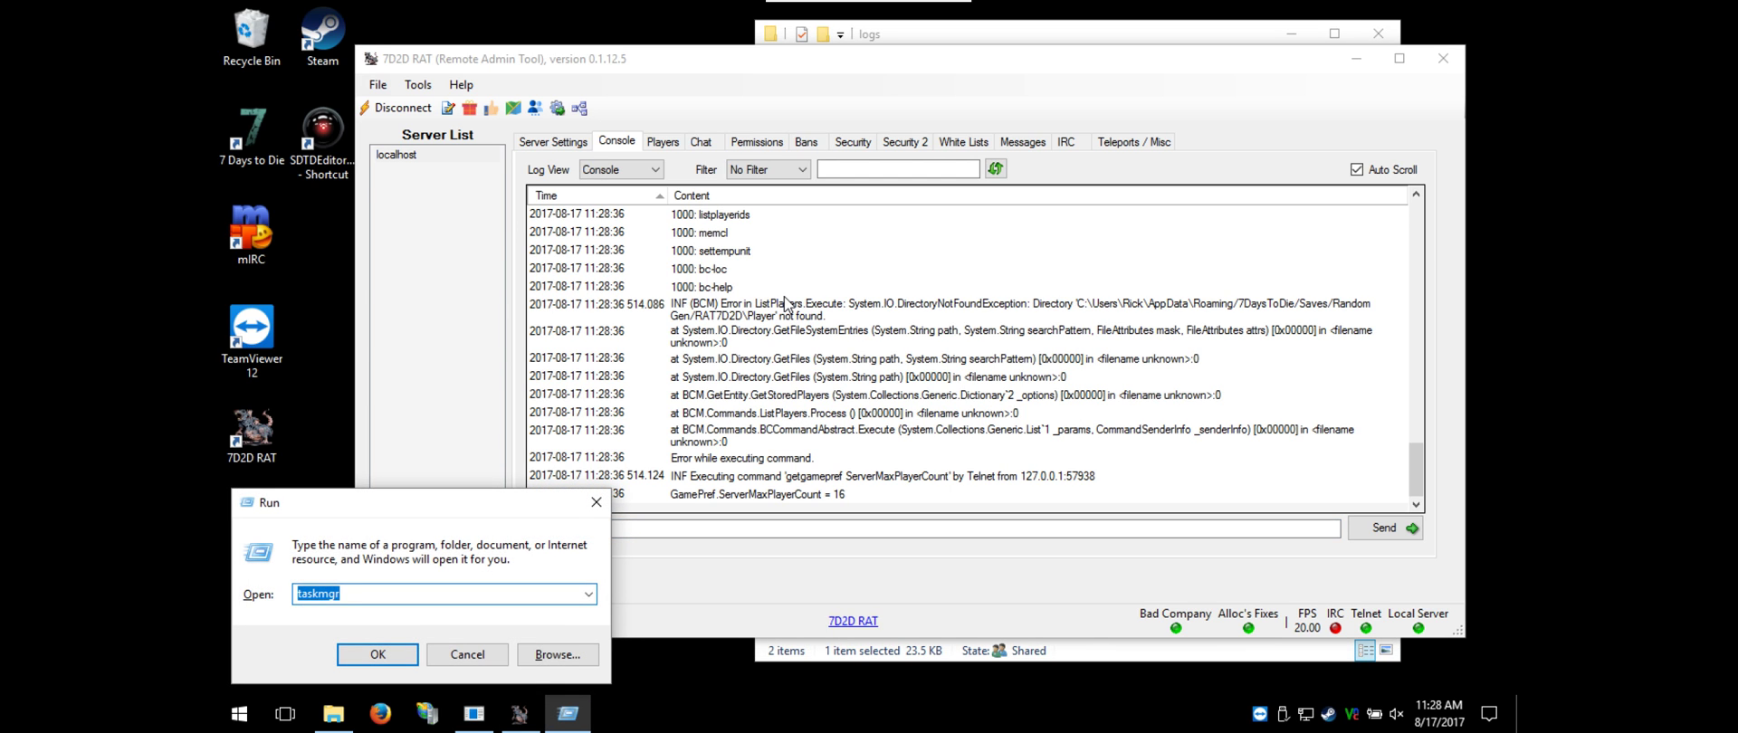
text(%appdata%)
key(Return)
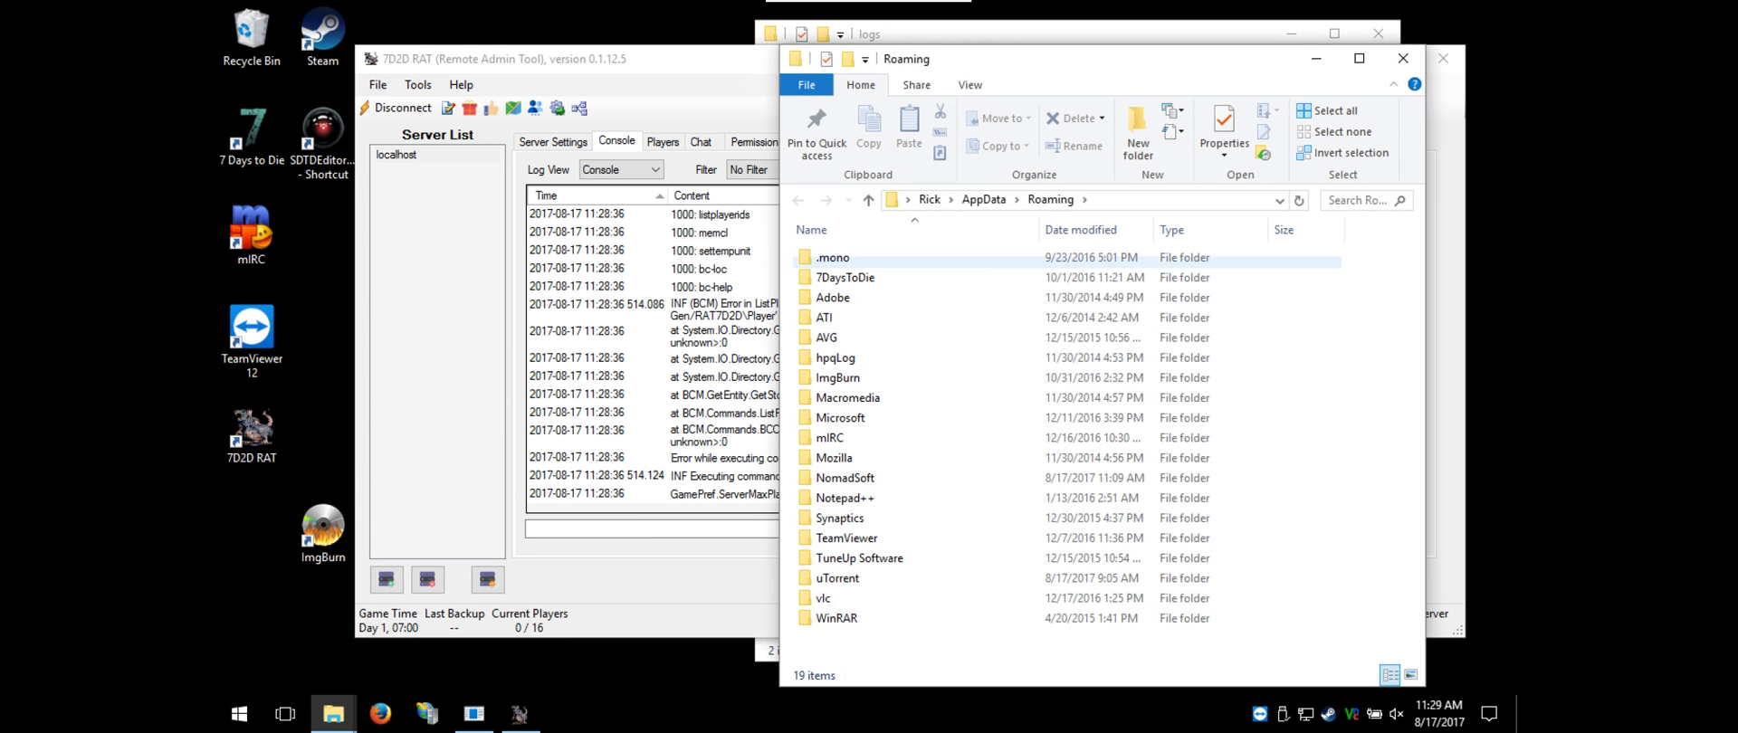
drag(1073, 83, 1026, 347)
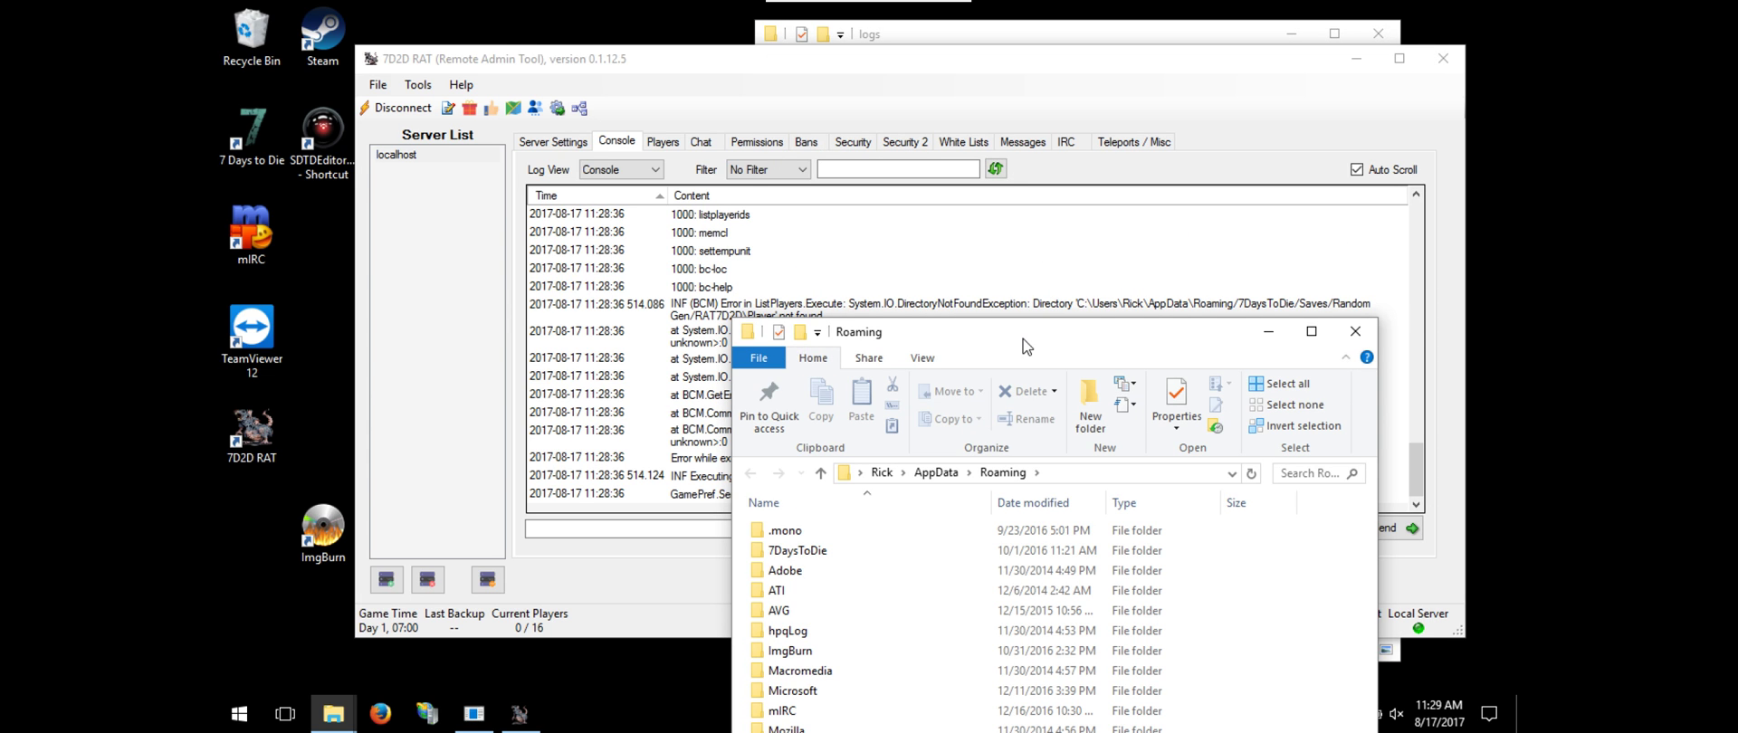
drag(1025, 347, 1014, 112)
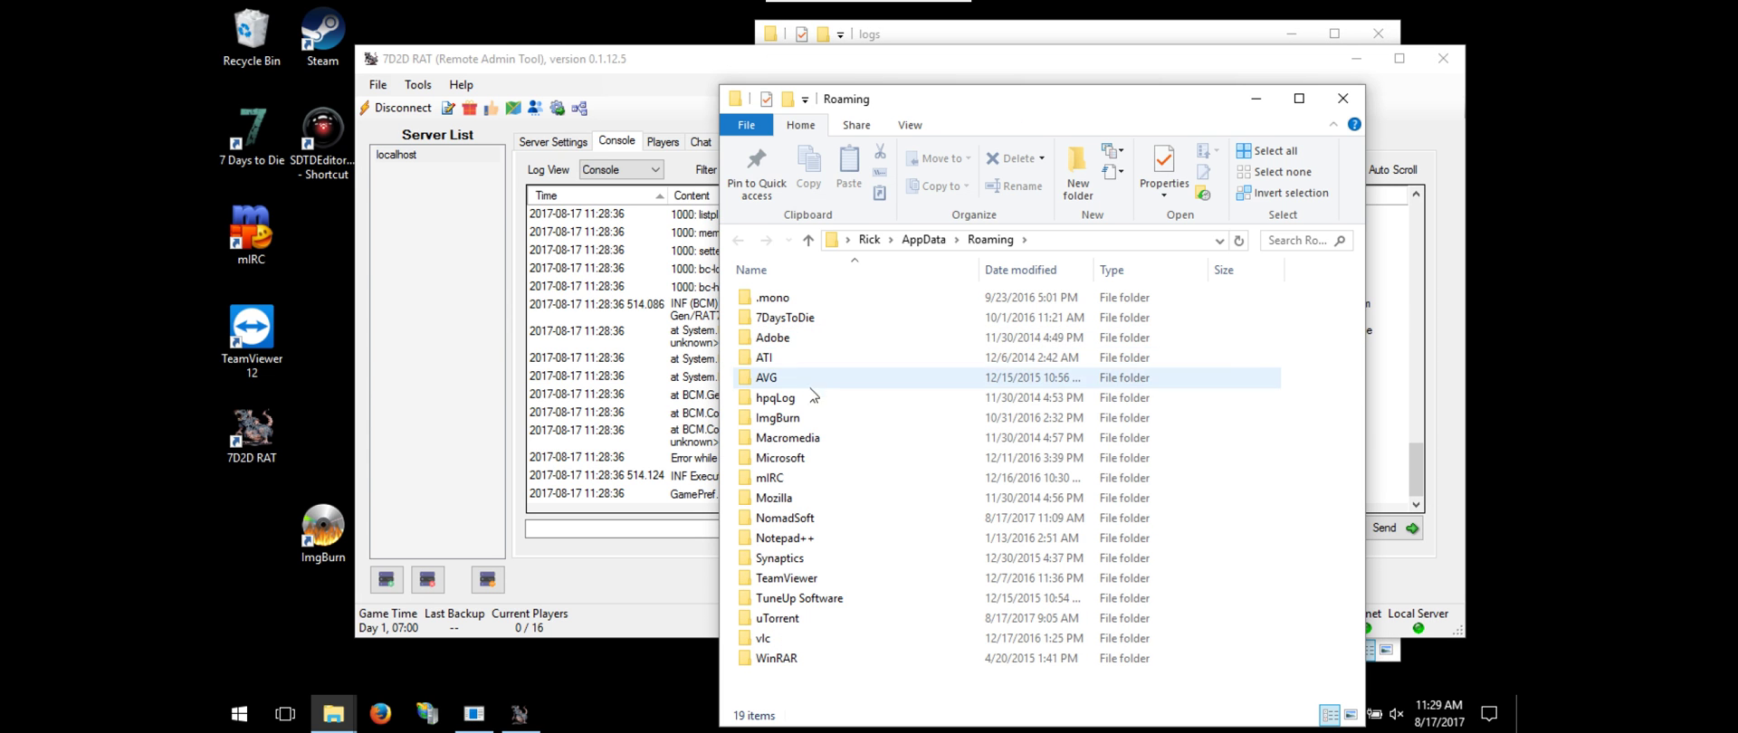
double_click(784, 318)
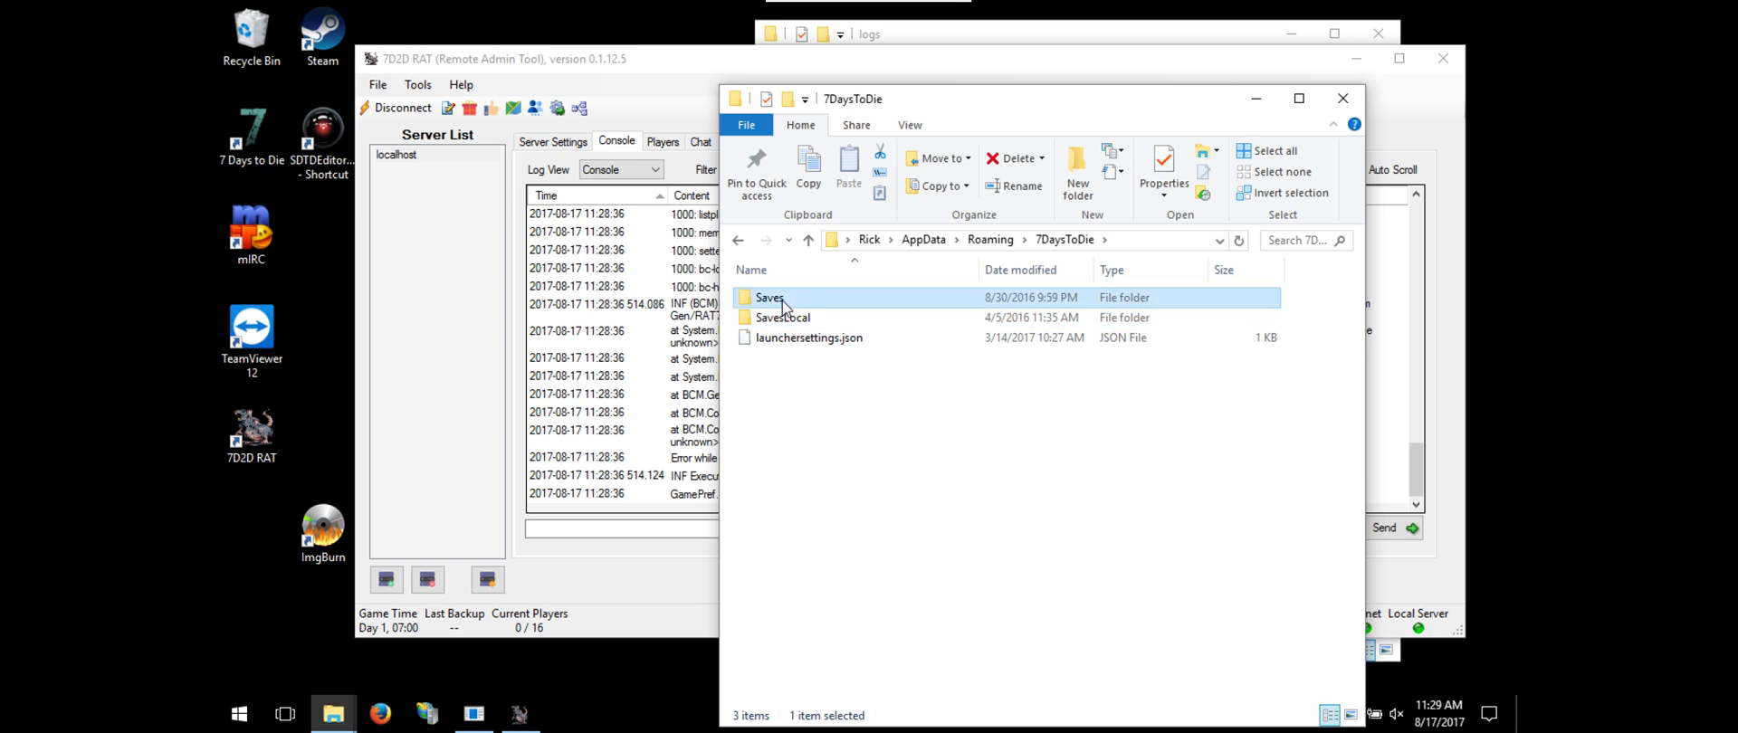
double_click(771, 298)
double_click(808, 318)
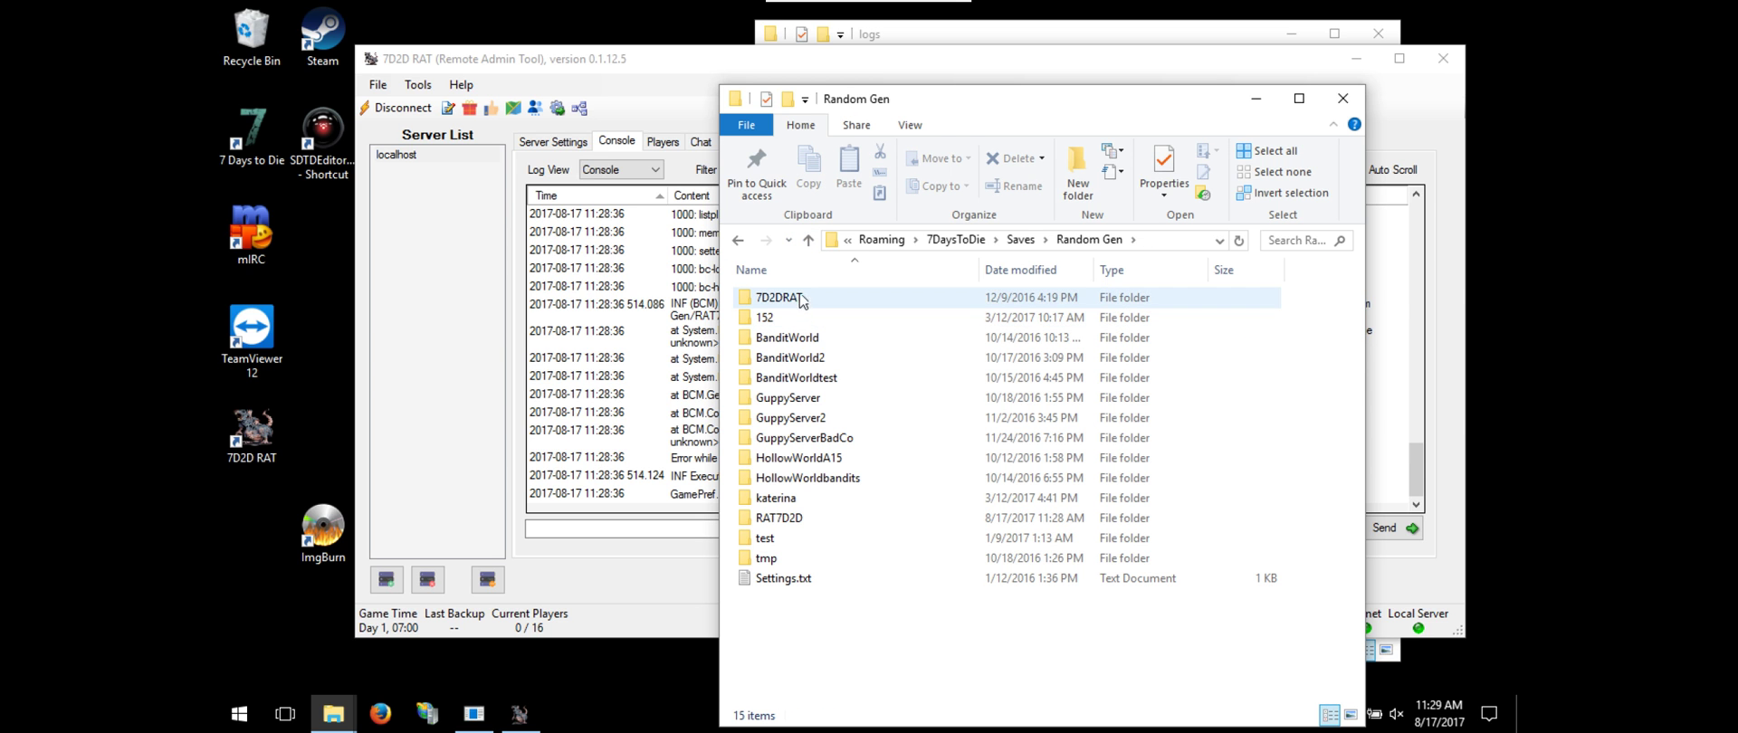
Compare the 7D2DRAT save folder's contents with the console's ListPlayers error, and take the remote session out of full screen
drag(952, 113, 996, 137)
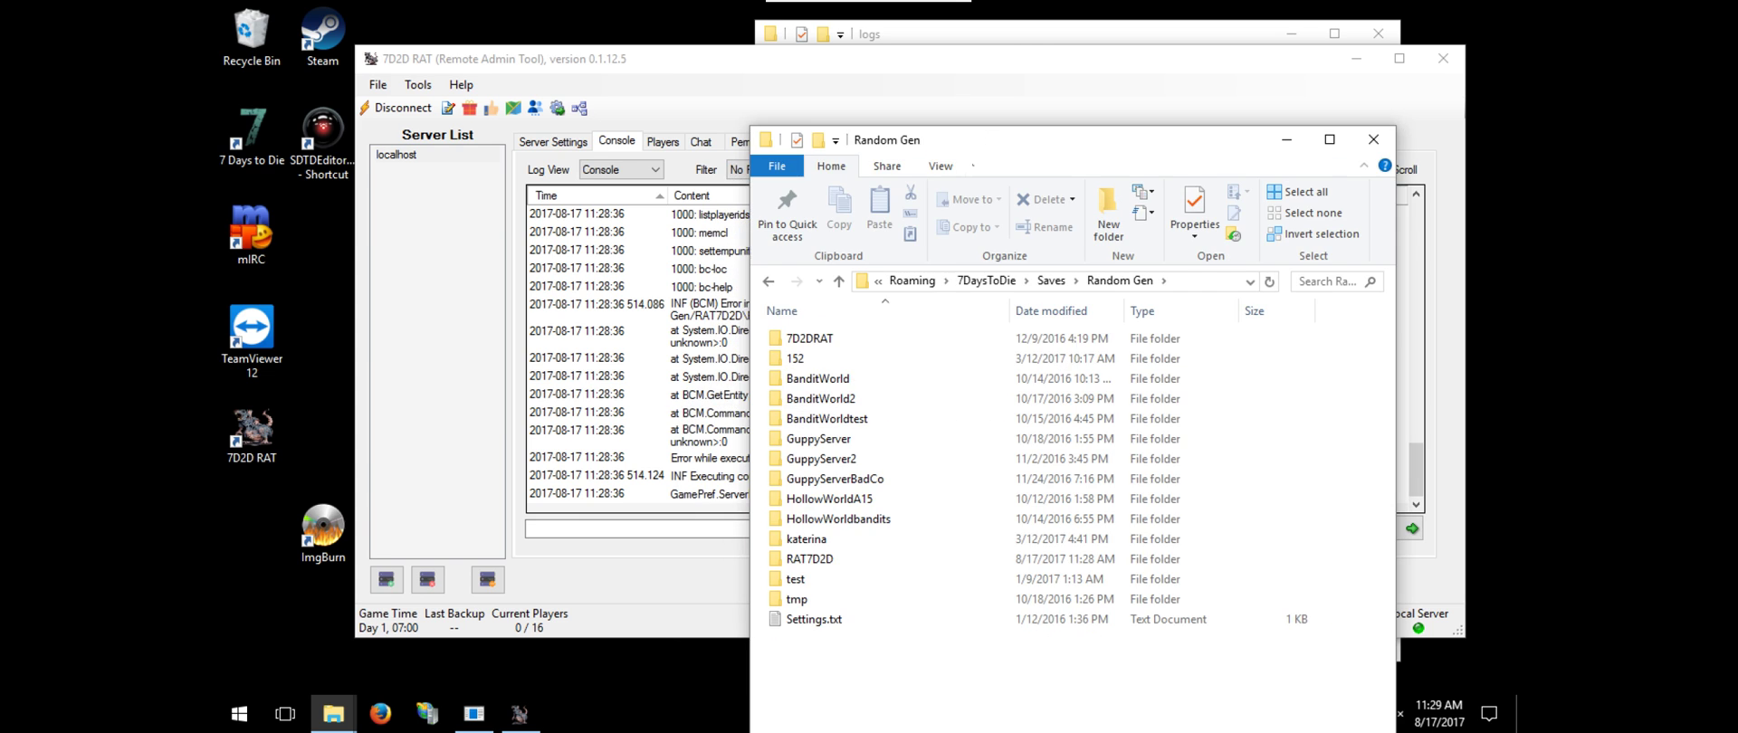
double_click(811, 338)
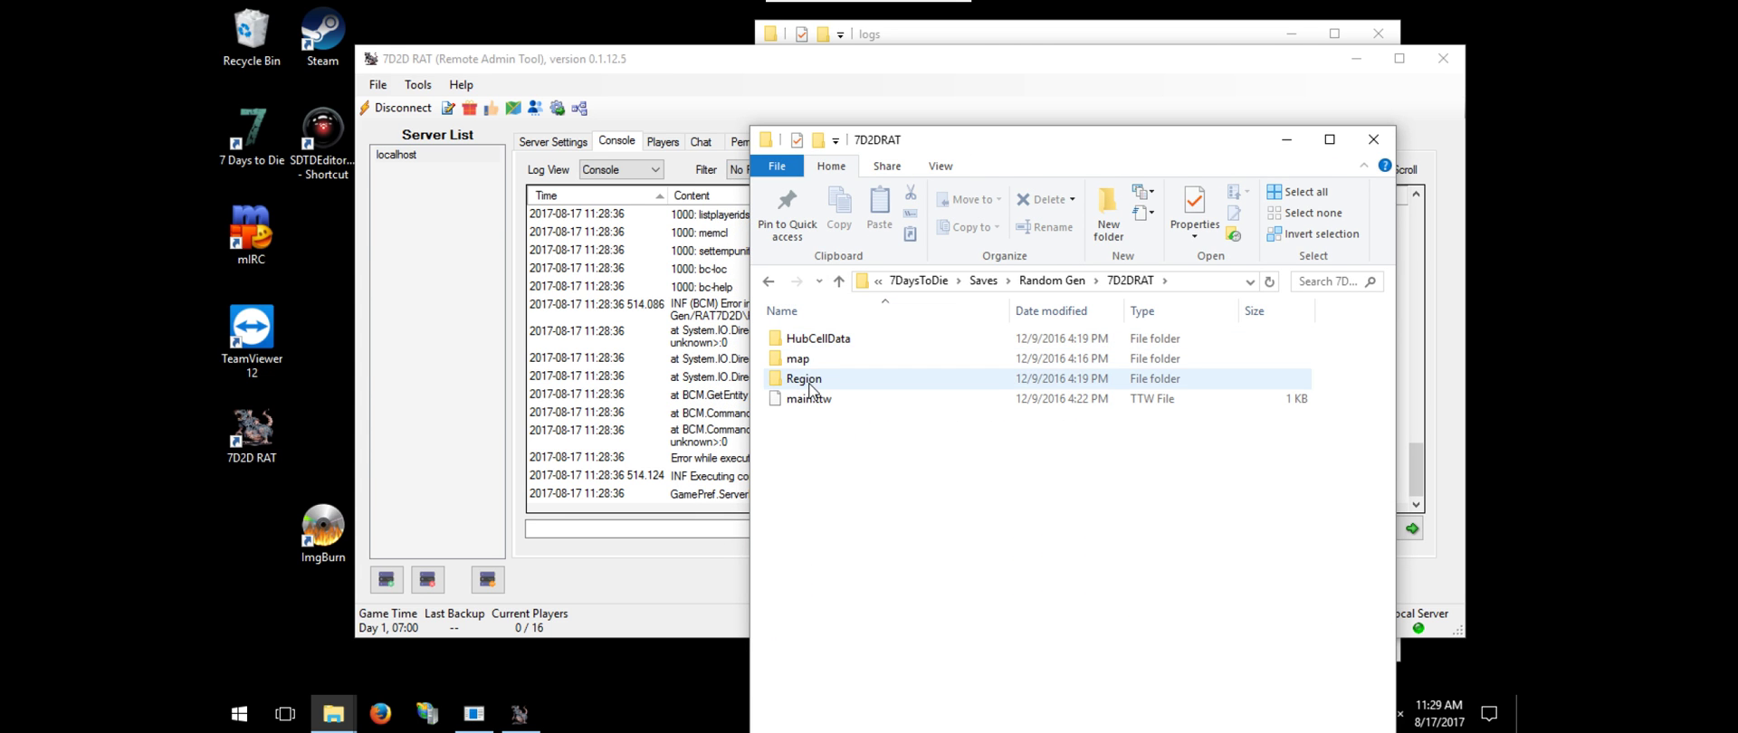
drag(978, 144, 946, 422)
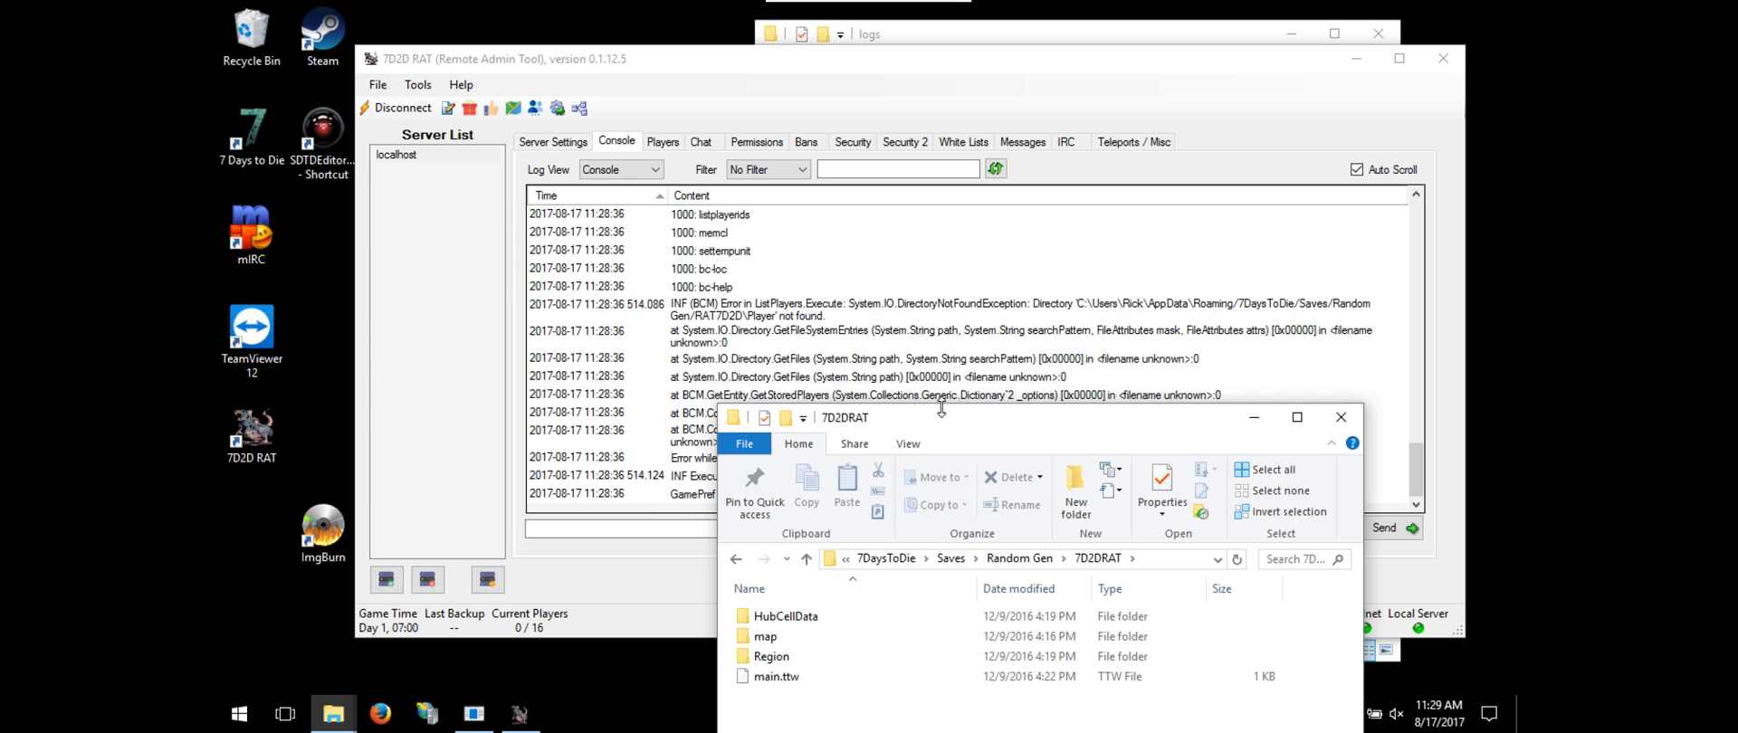
mouse_move(869, 9)
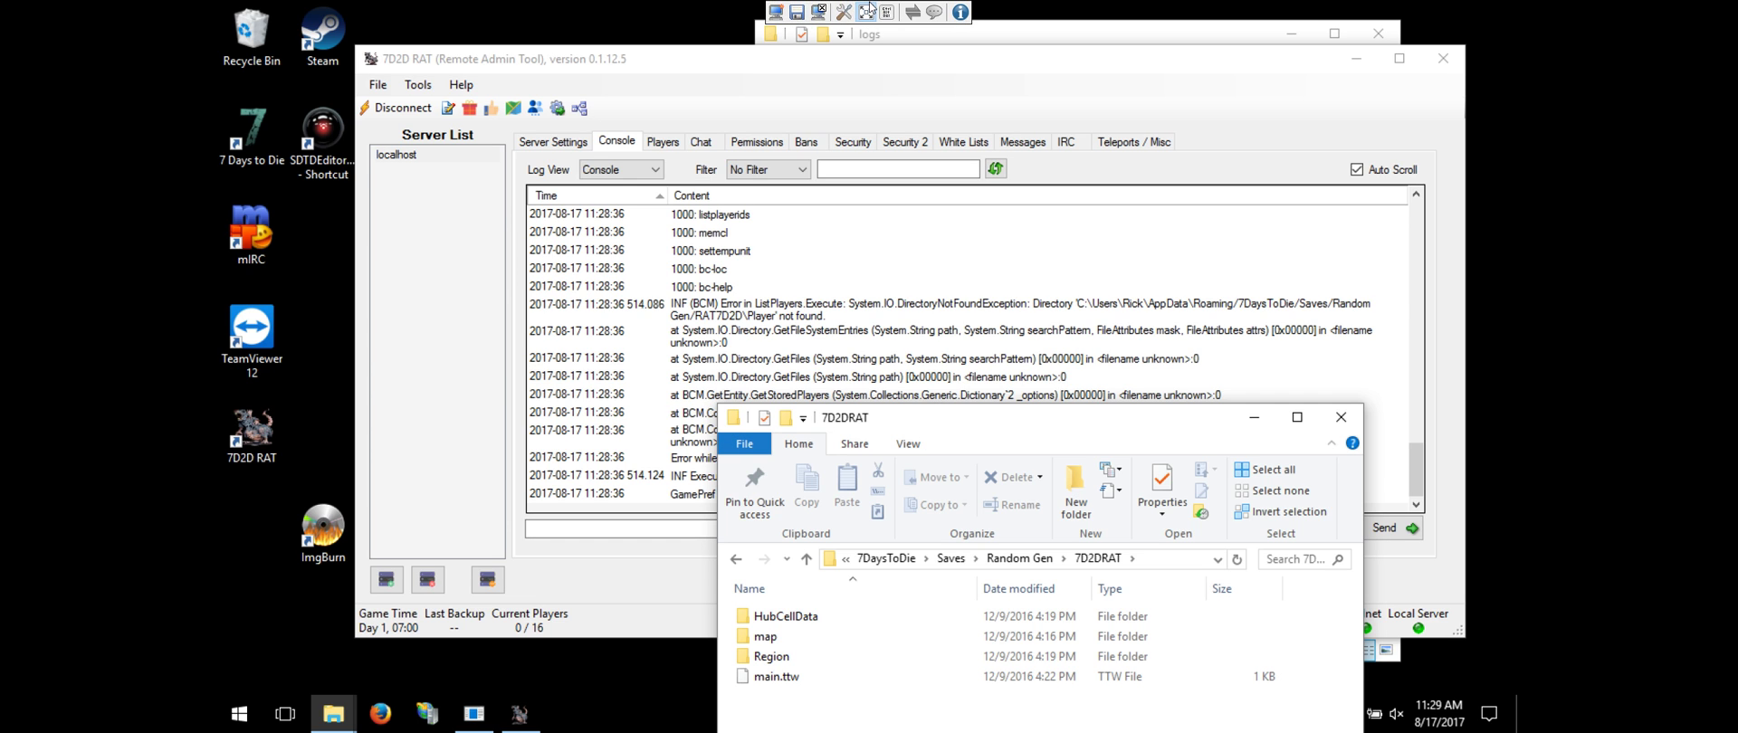
key(alt+Tab)
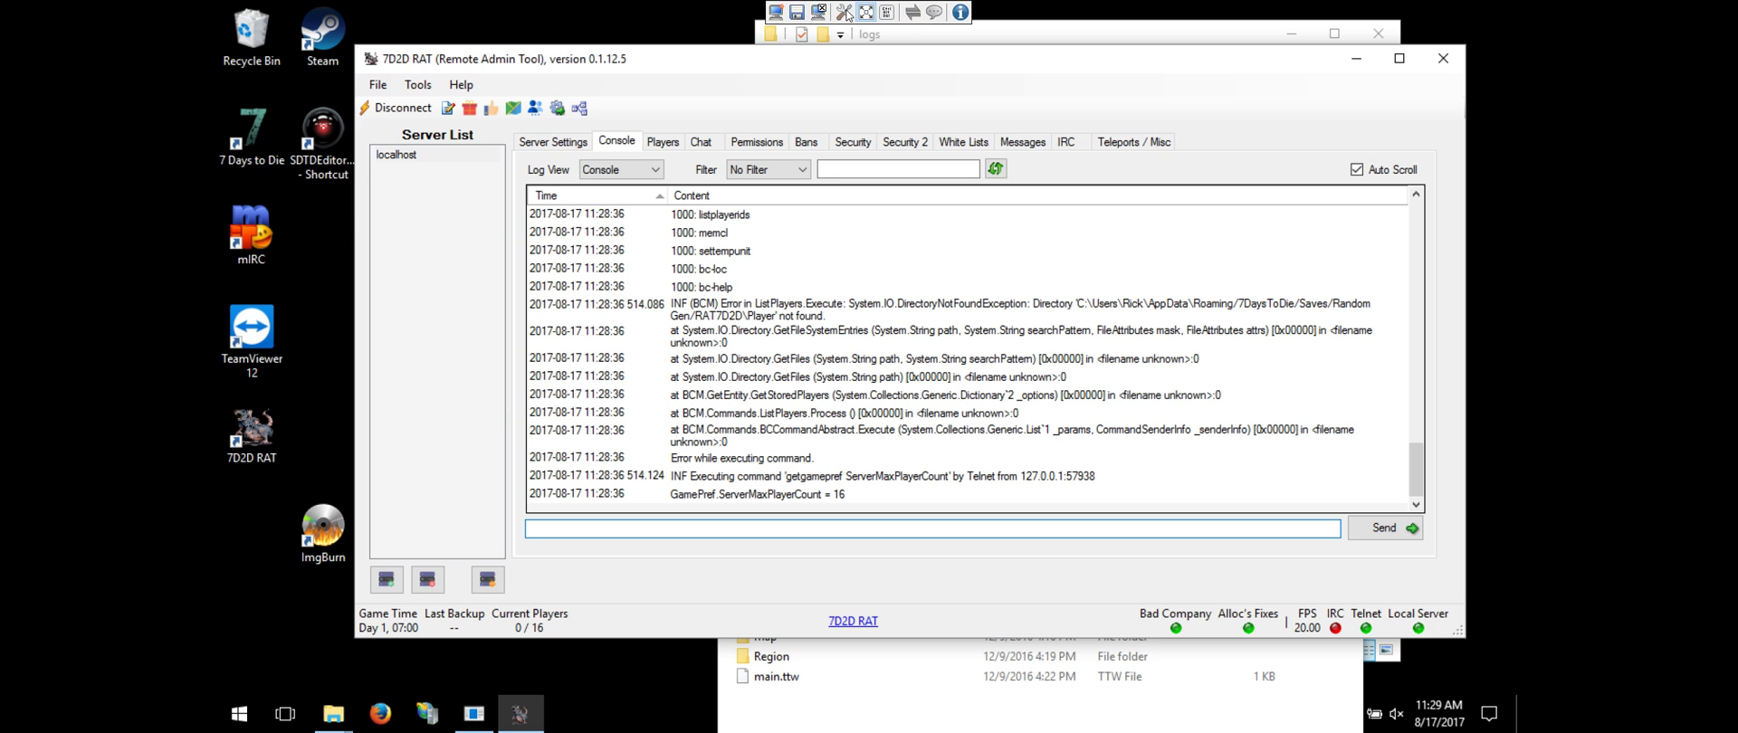
click(867, 12)
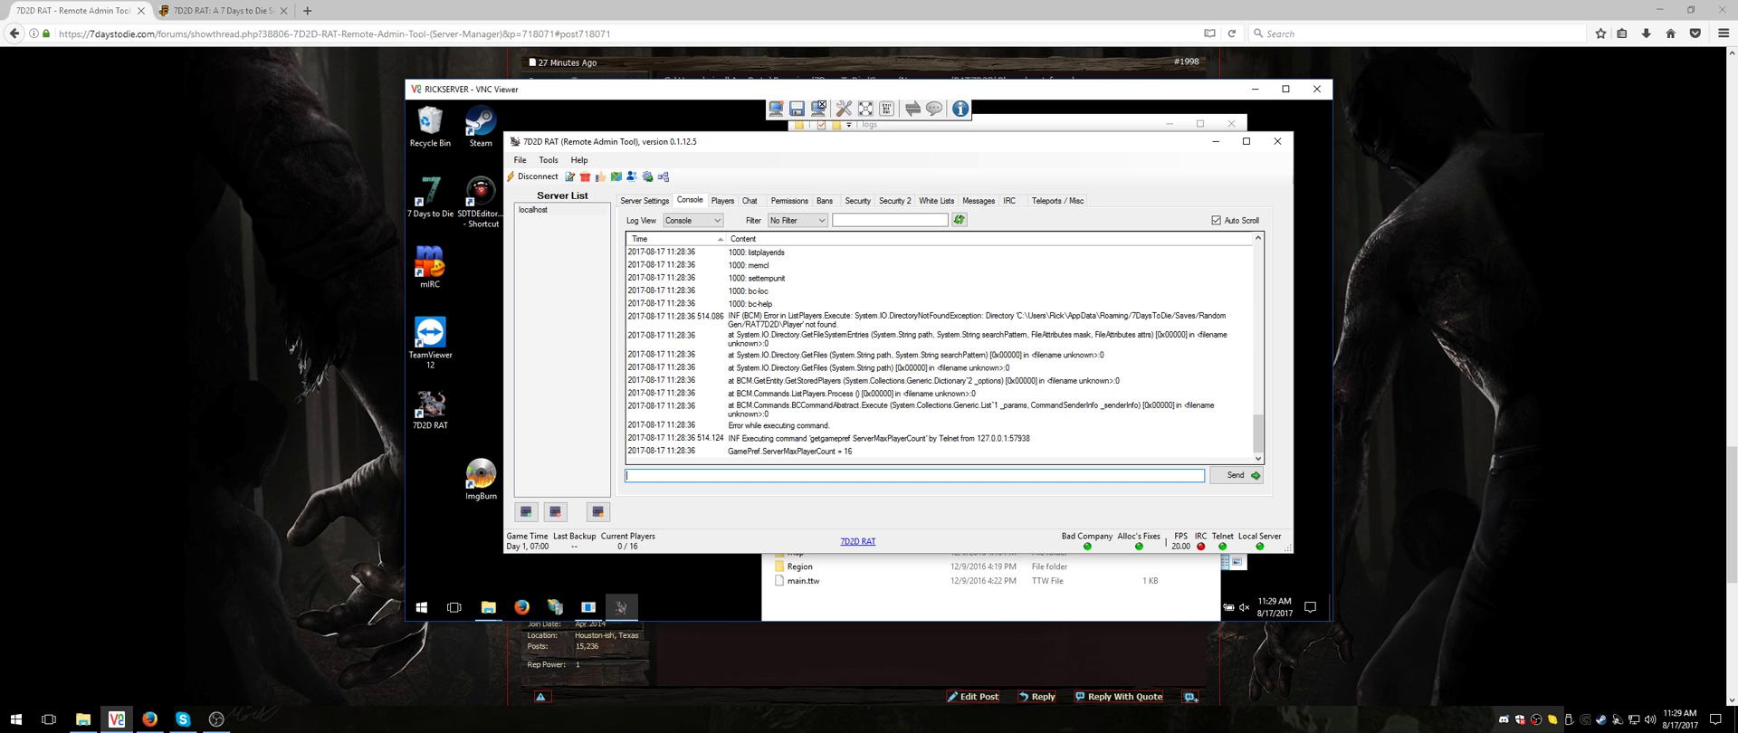
Shut down the running local server immediately, with save and countdown left off
right_click(1601, 719)
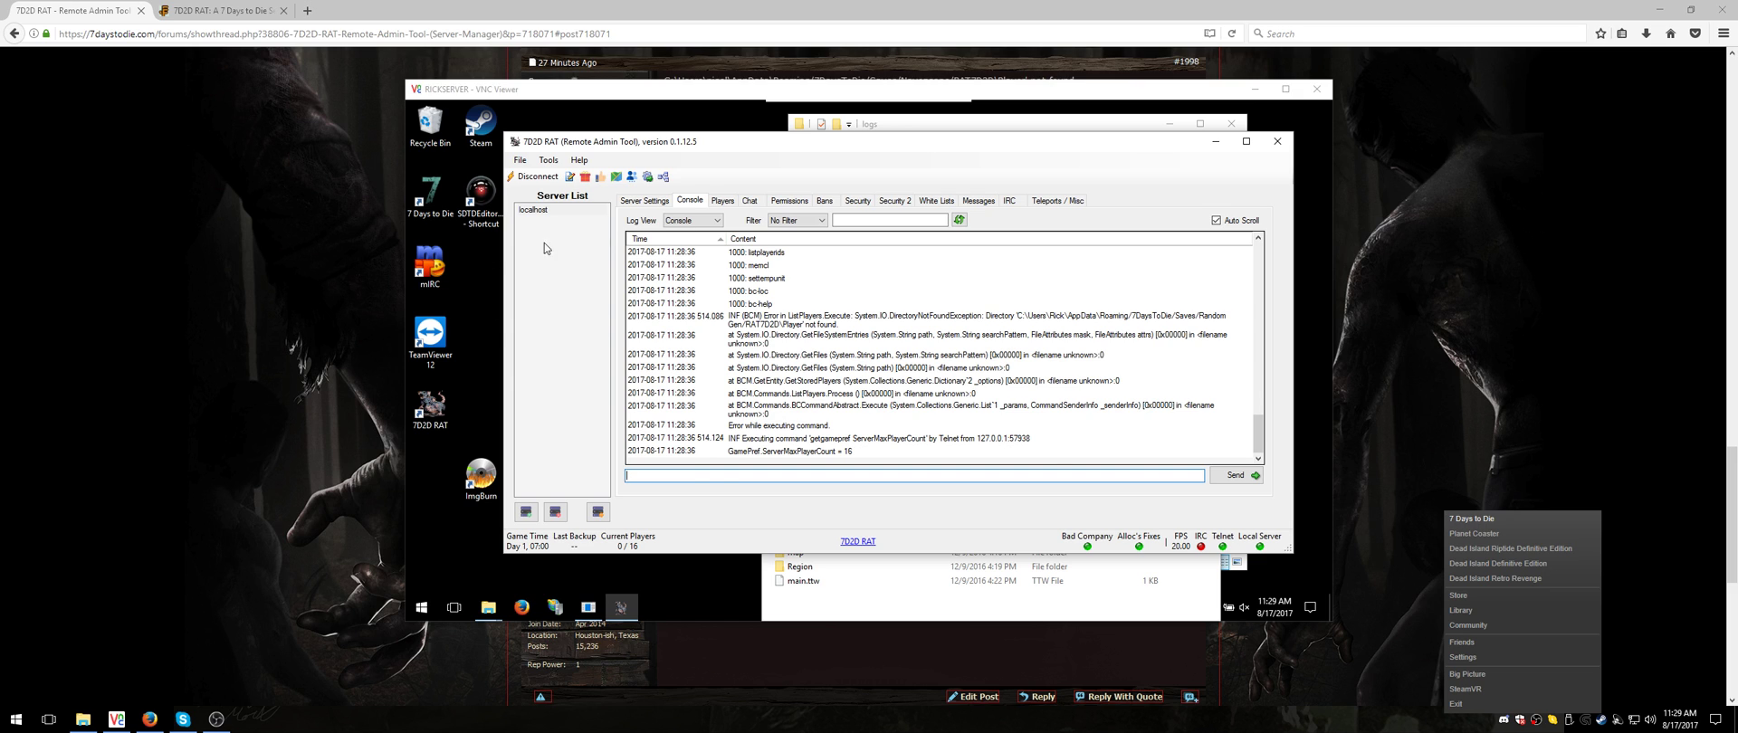
click(632, 200)
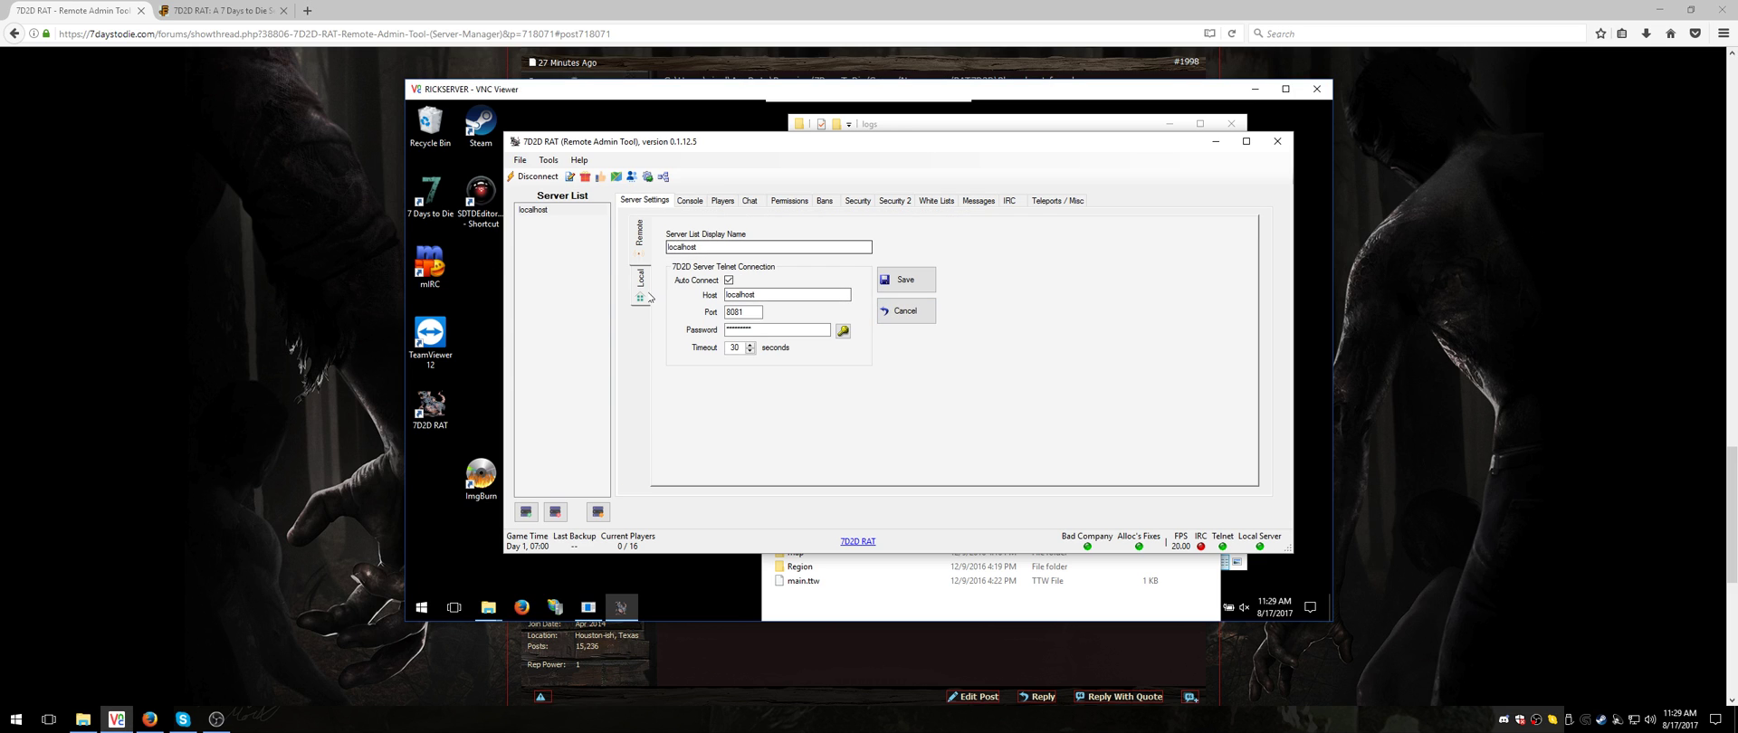
click(835, 349)
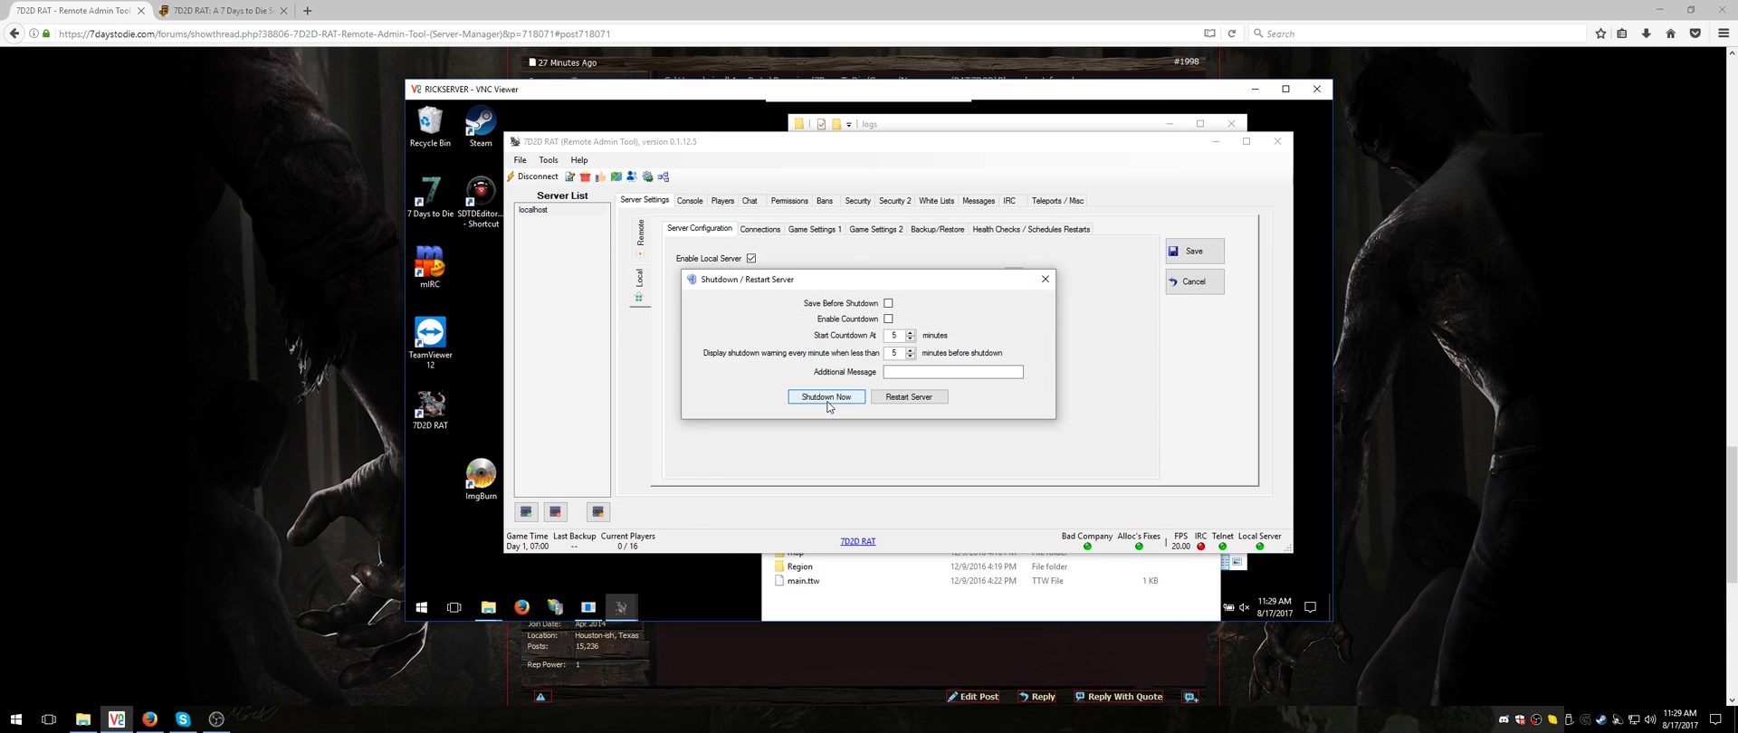
click(825, 407)
click(929, 415)
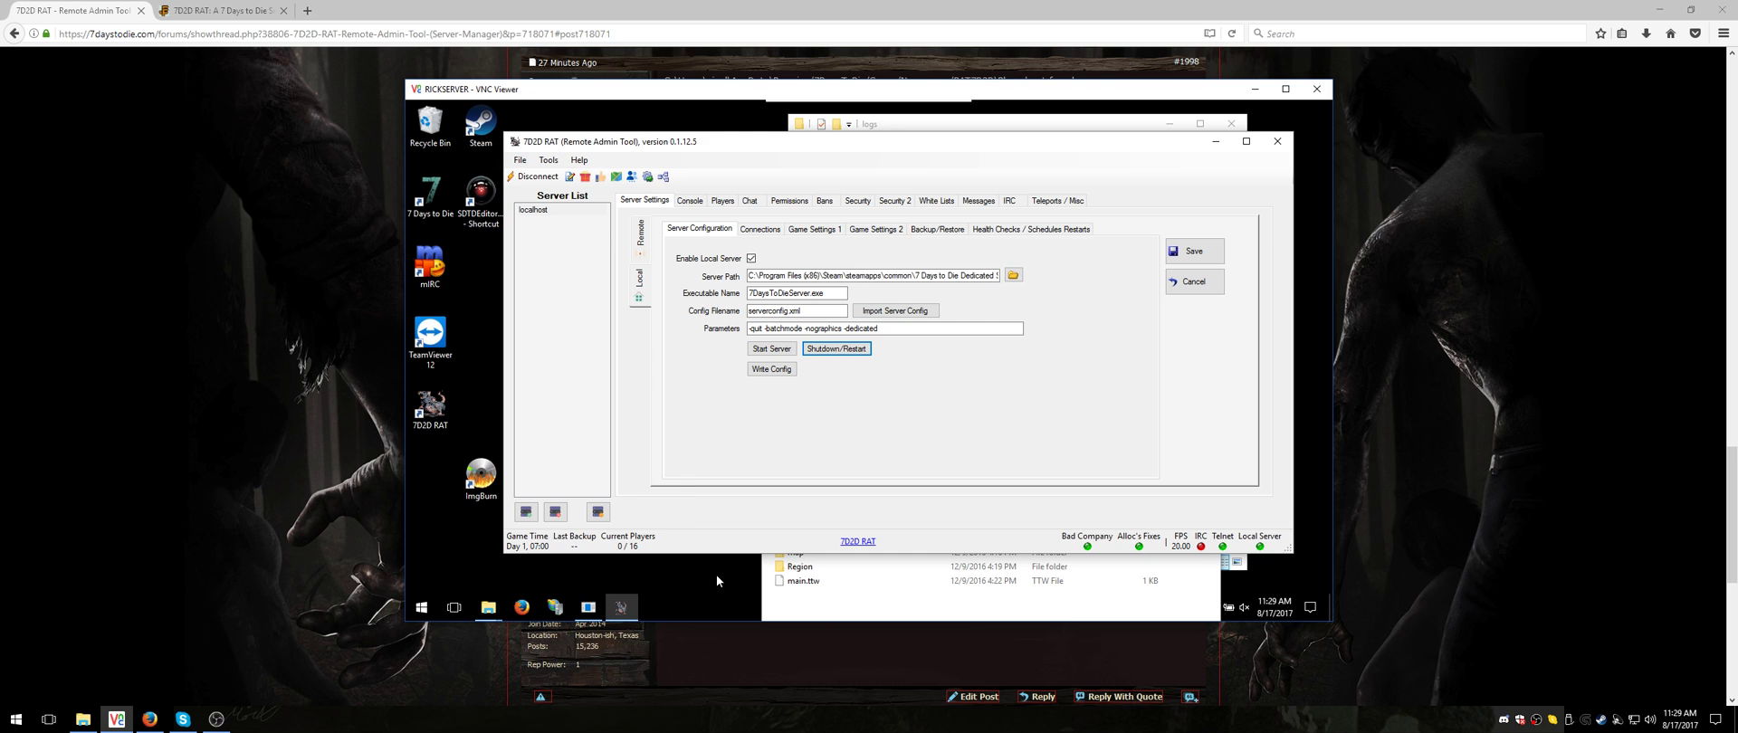
Open Task Manager from the Run dialog to check on the server being shut down, and close it
key(super+r)
text(cmd)
key(Return)
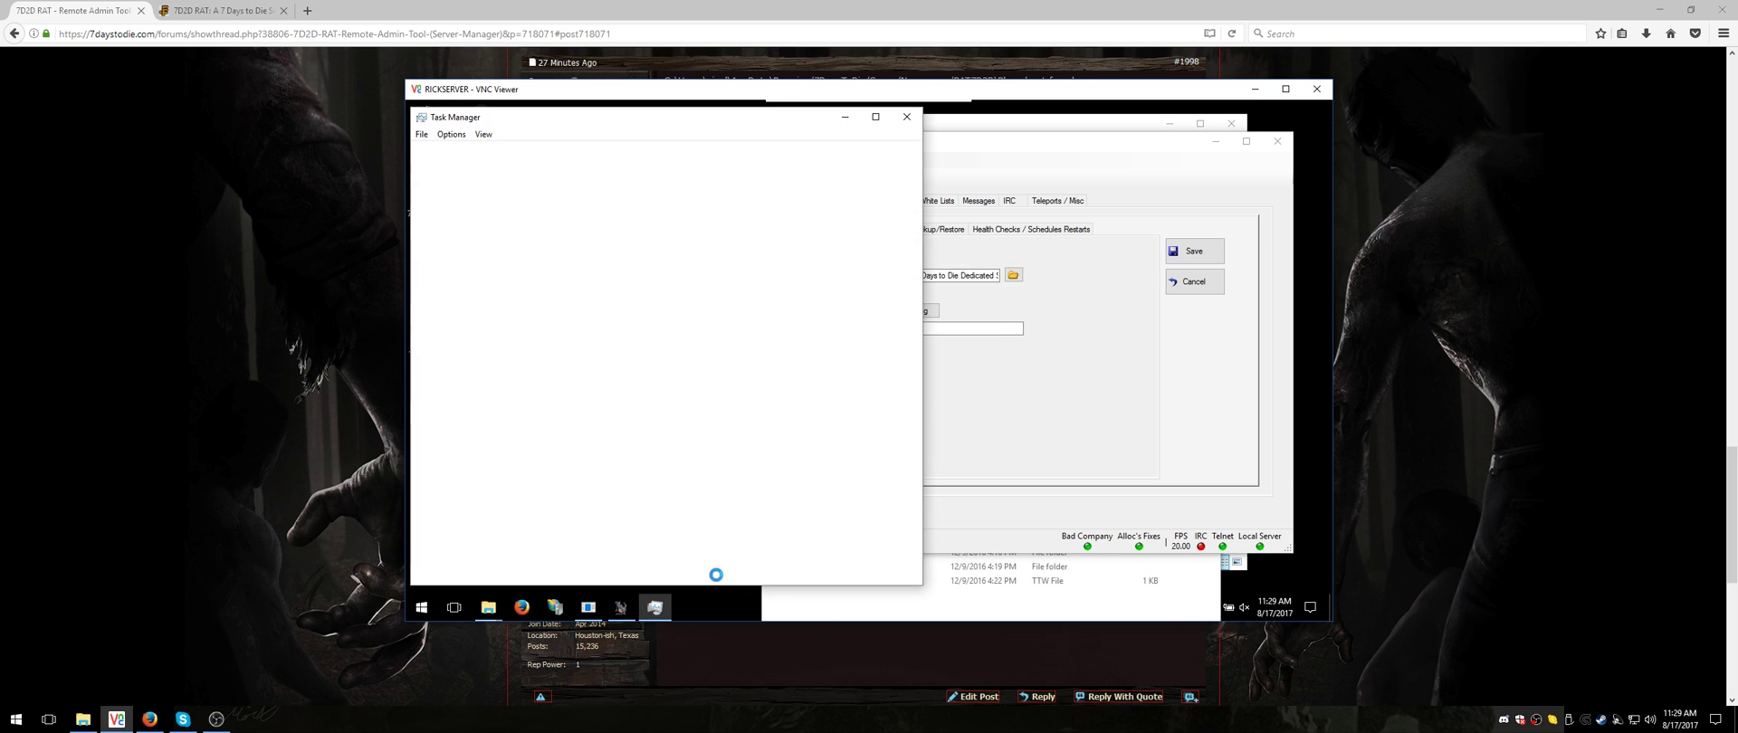
click(907, 117)
Turn off EAC Enabled in the local server's game settings and save the change
click(760, 230)
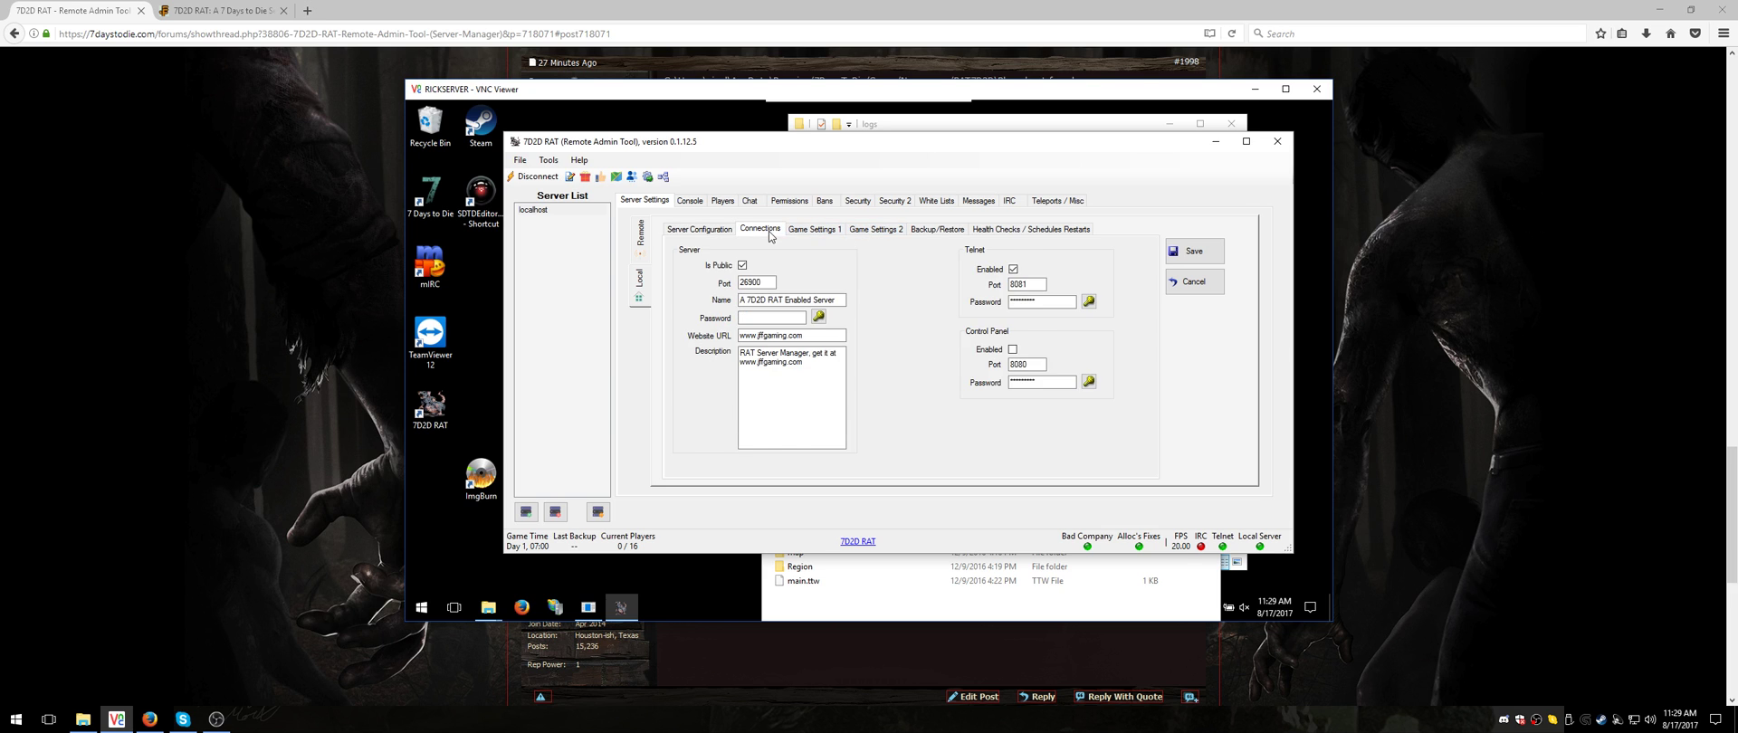
click(817, 233)
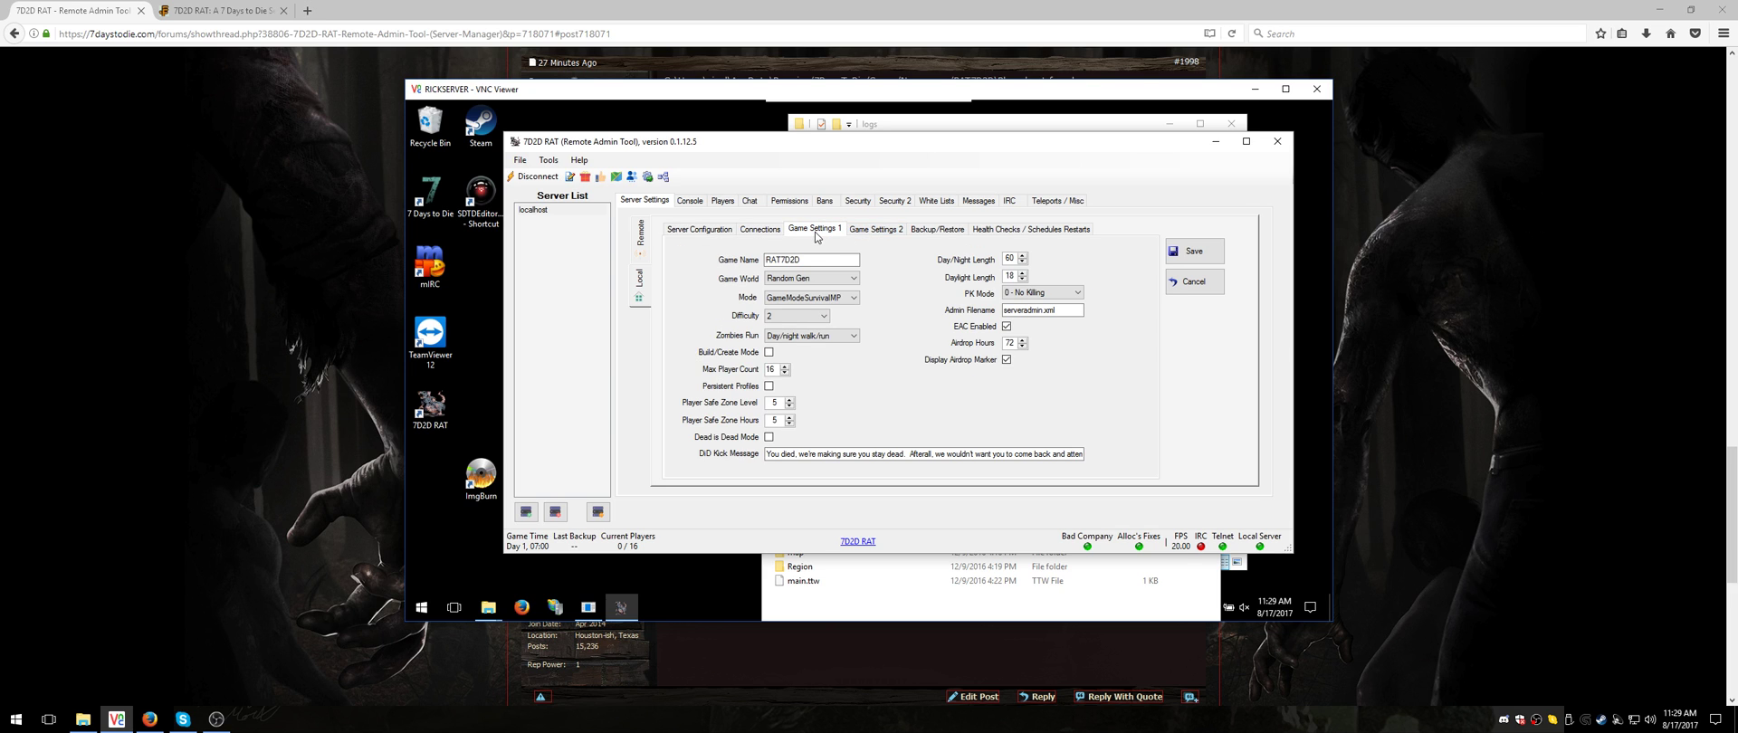
click(1006, 327)
click(1194, 252)
click(907, 401)
Start the local server again from its server configuration and open the console to watch its output
click(684, 231)
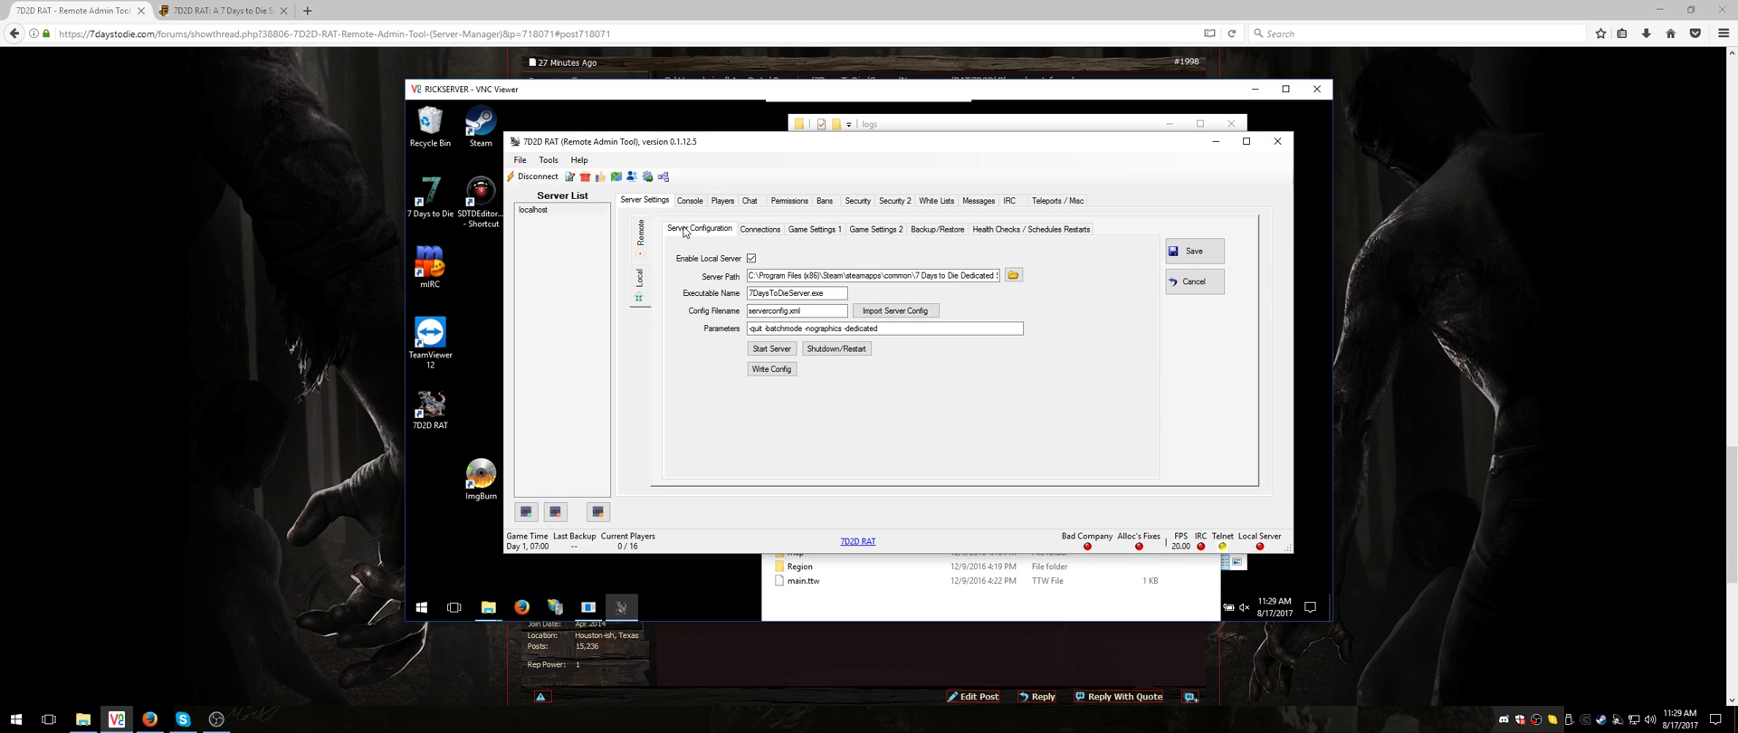
click(762, 347)
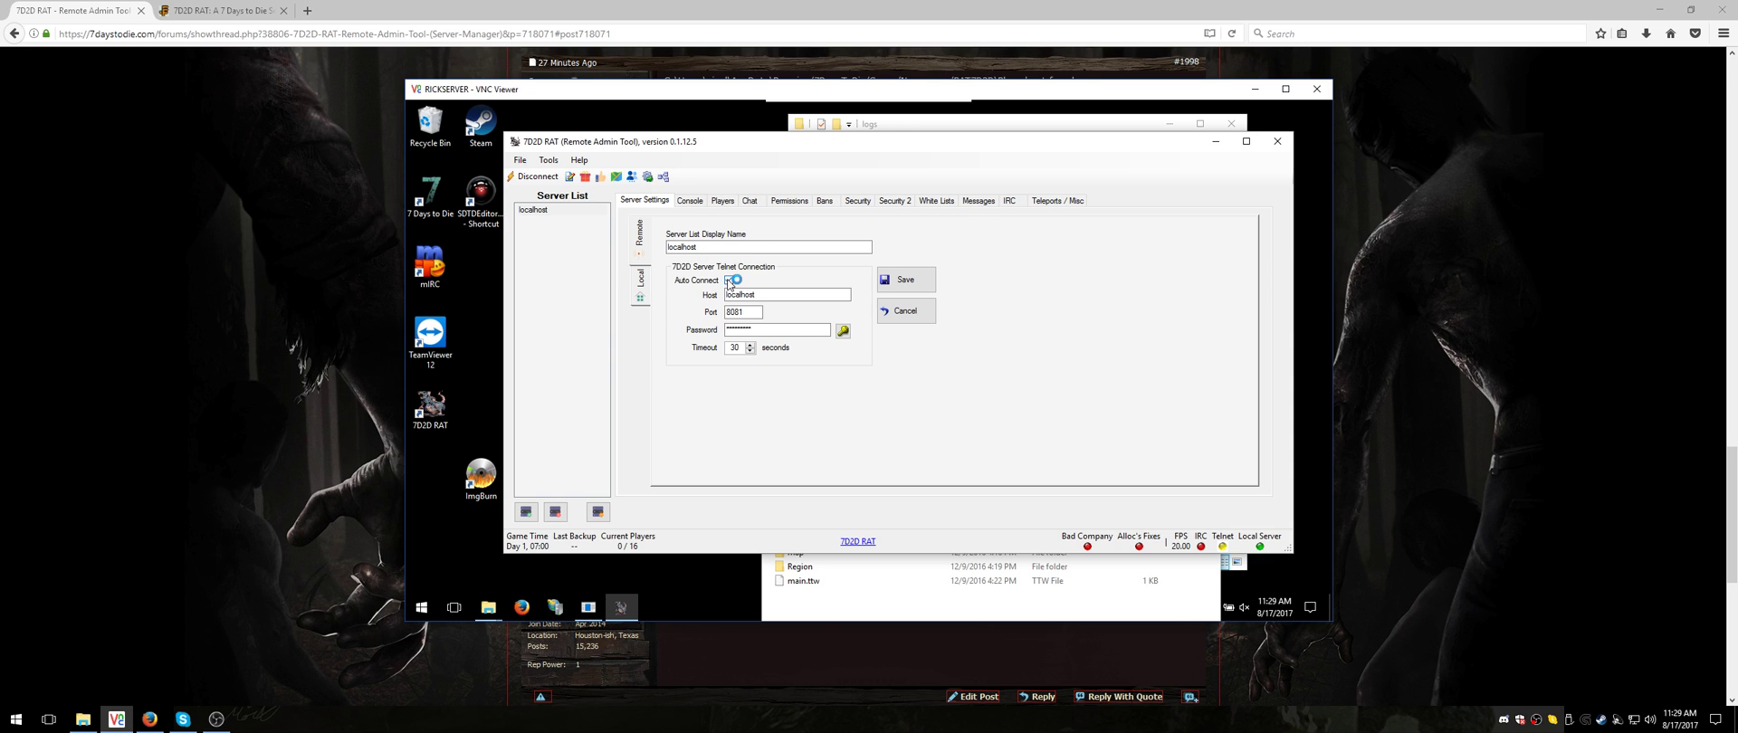
click(689, 202)
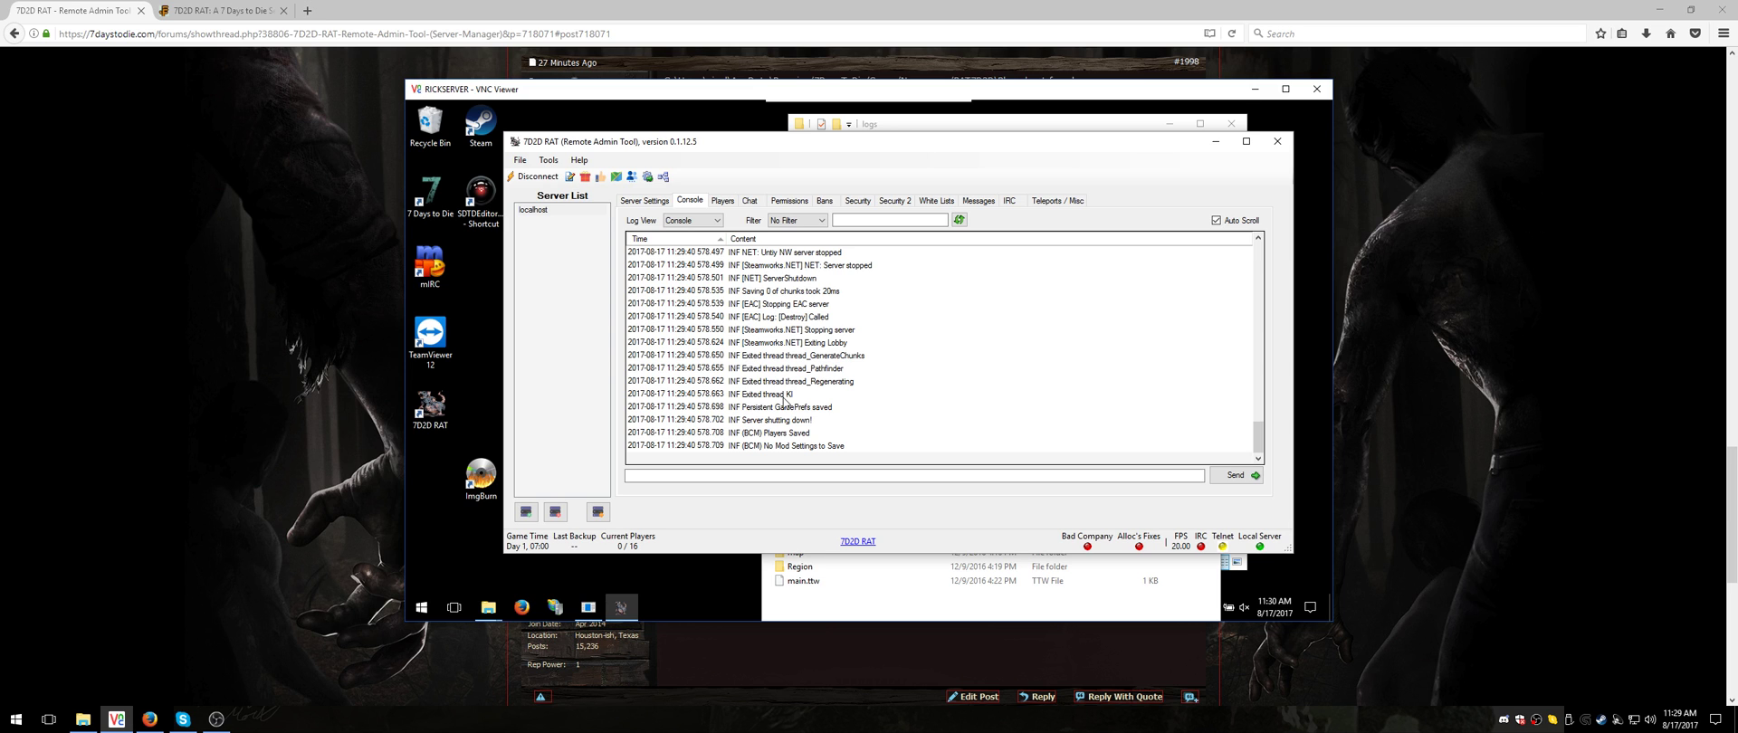
Launch 7 Days to Die from Steam and decline the cleanup of the unused remote maps cache
right_click(1601, 719)
click(1490, 530)
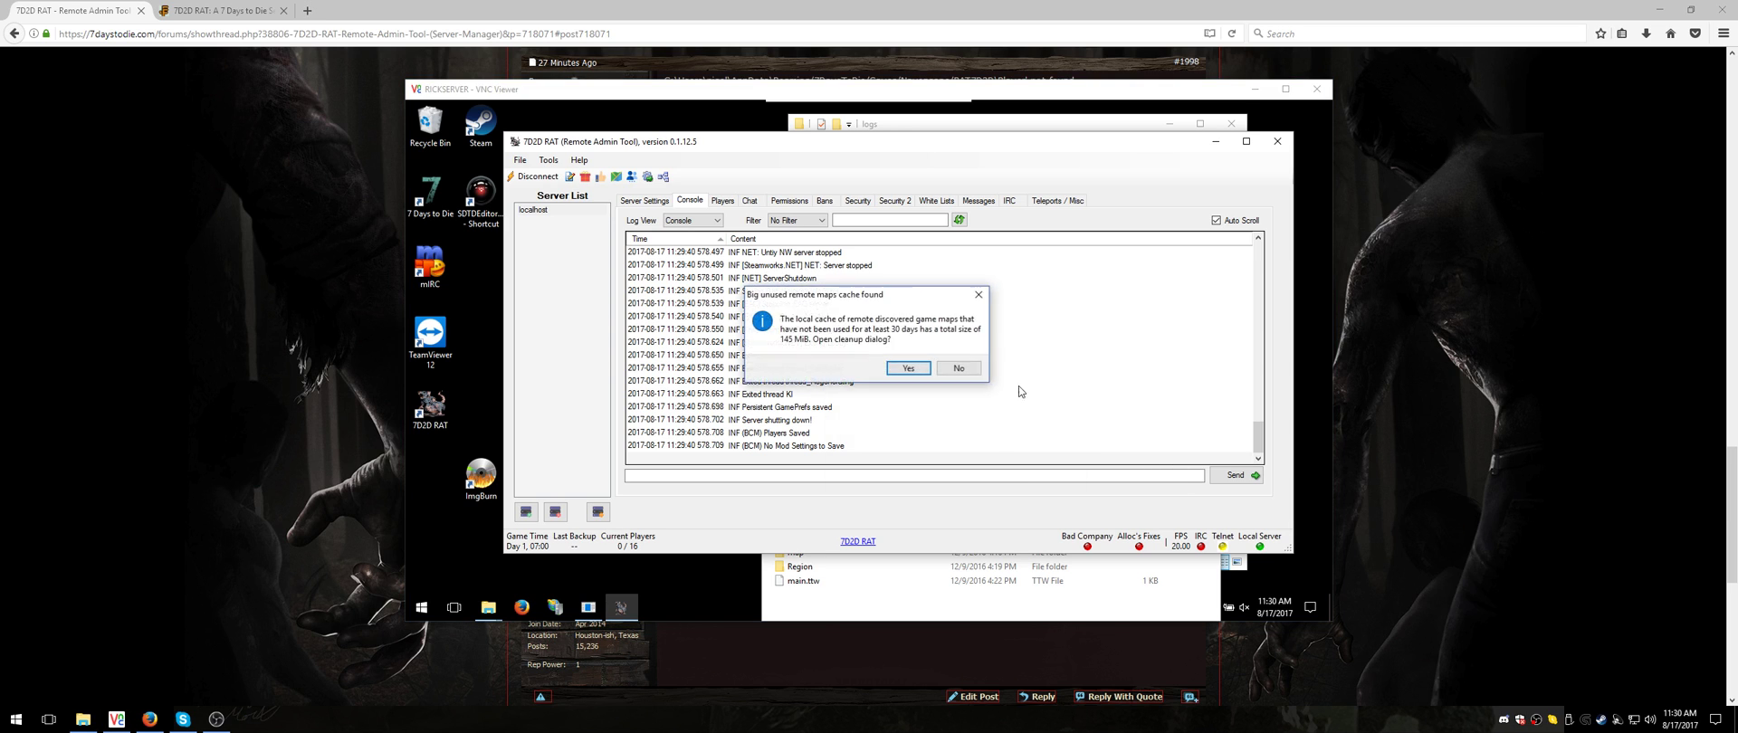
click(959, 376)
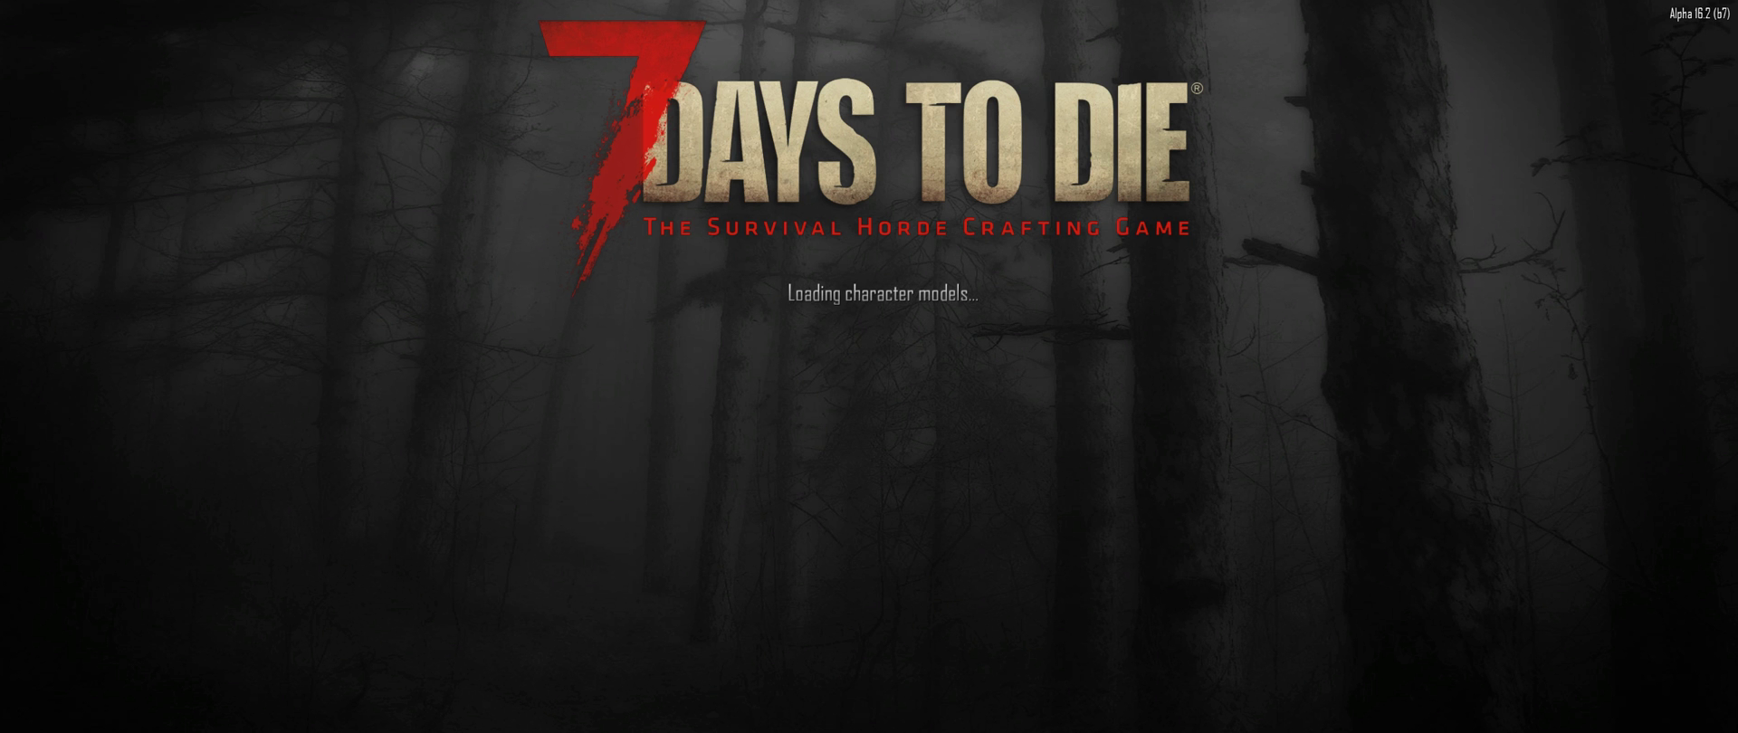
Switch to the VNC Viewer session to check the remote desktop's system tray, and return to 7 Days to Die
key(alt+Tab)
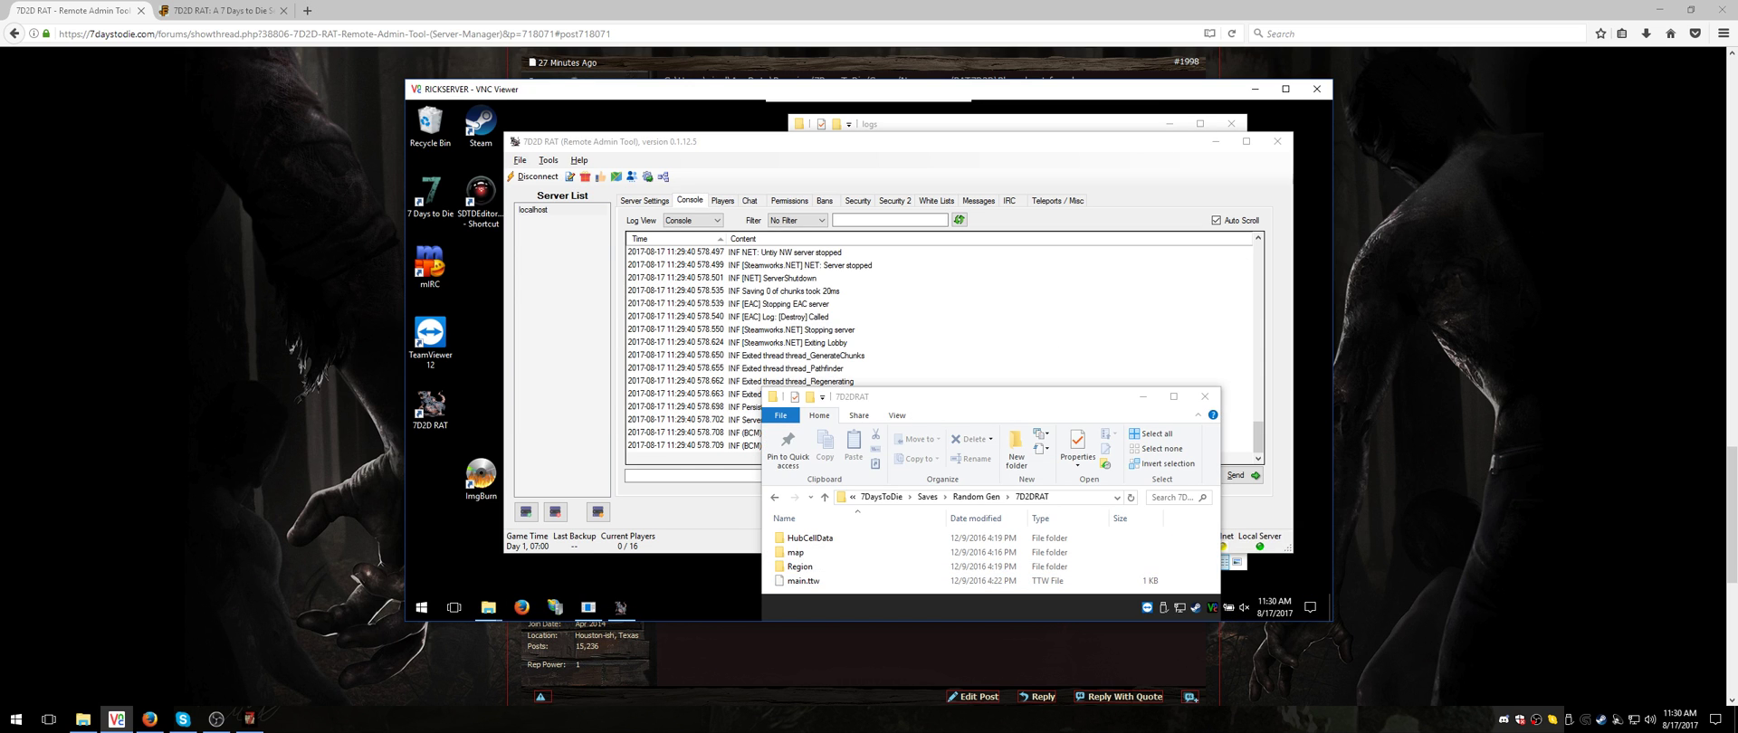
right_click(1196, 607)
click(1235, 612)
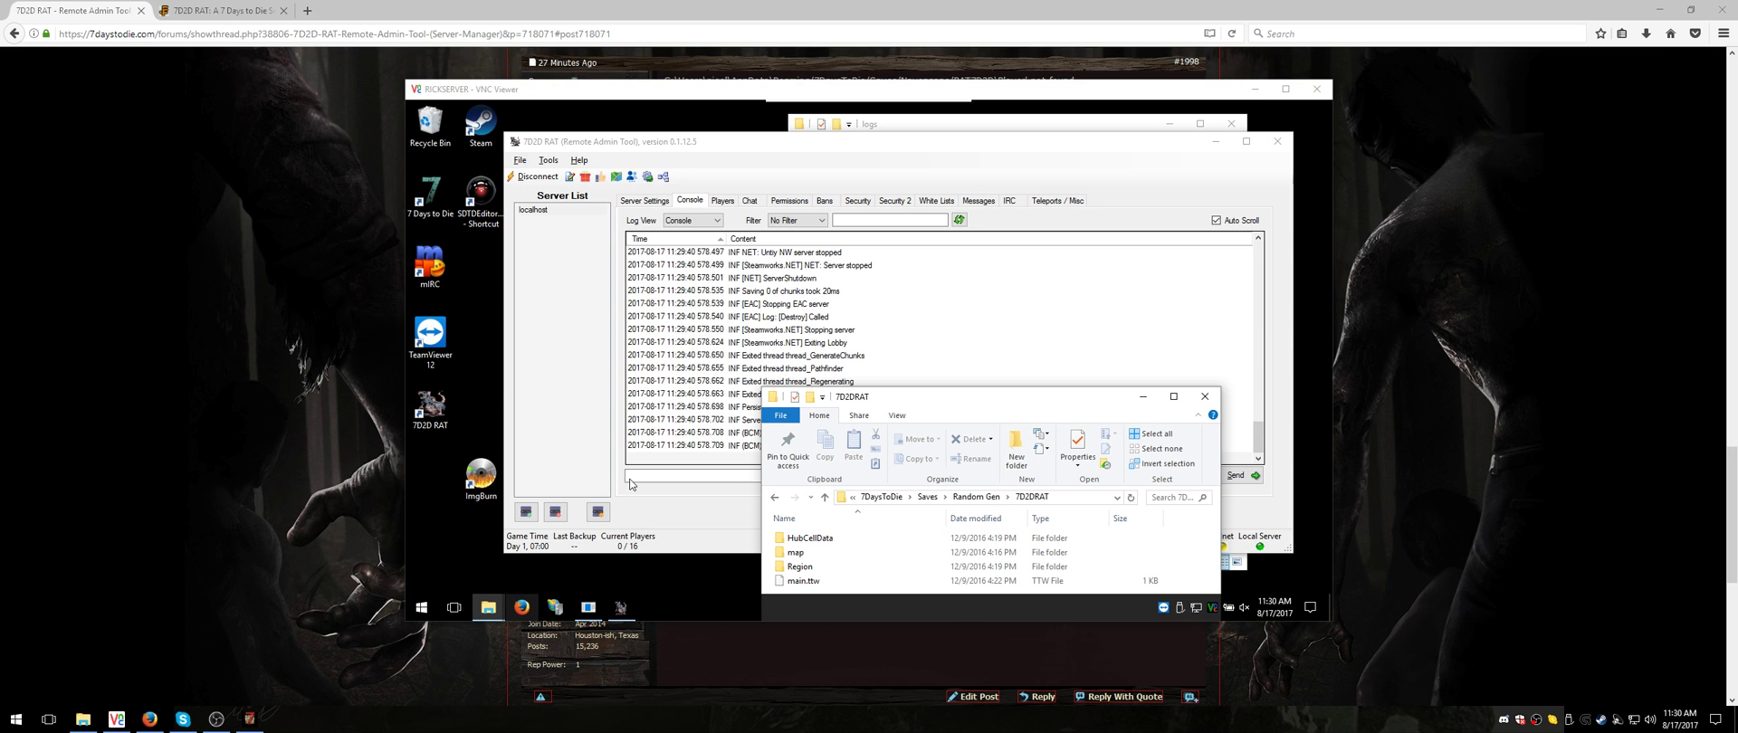
click(250, 719)
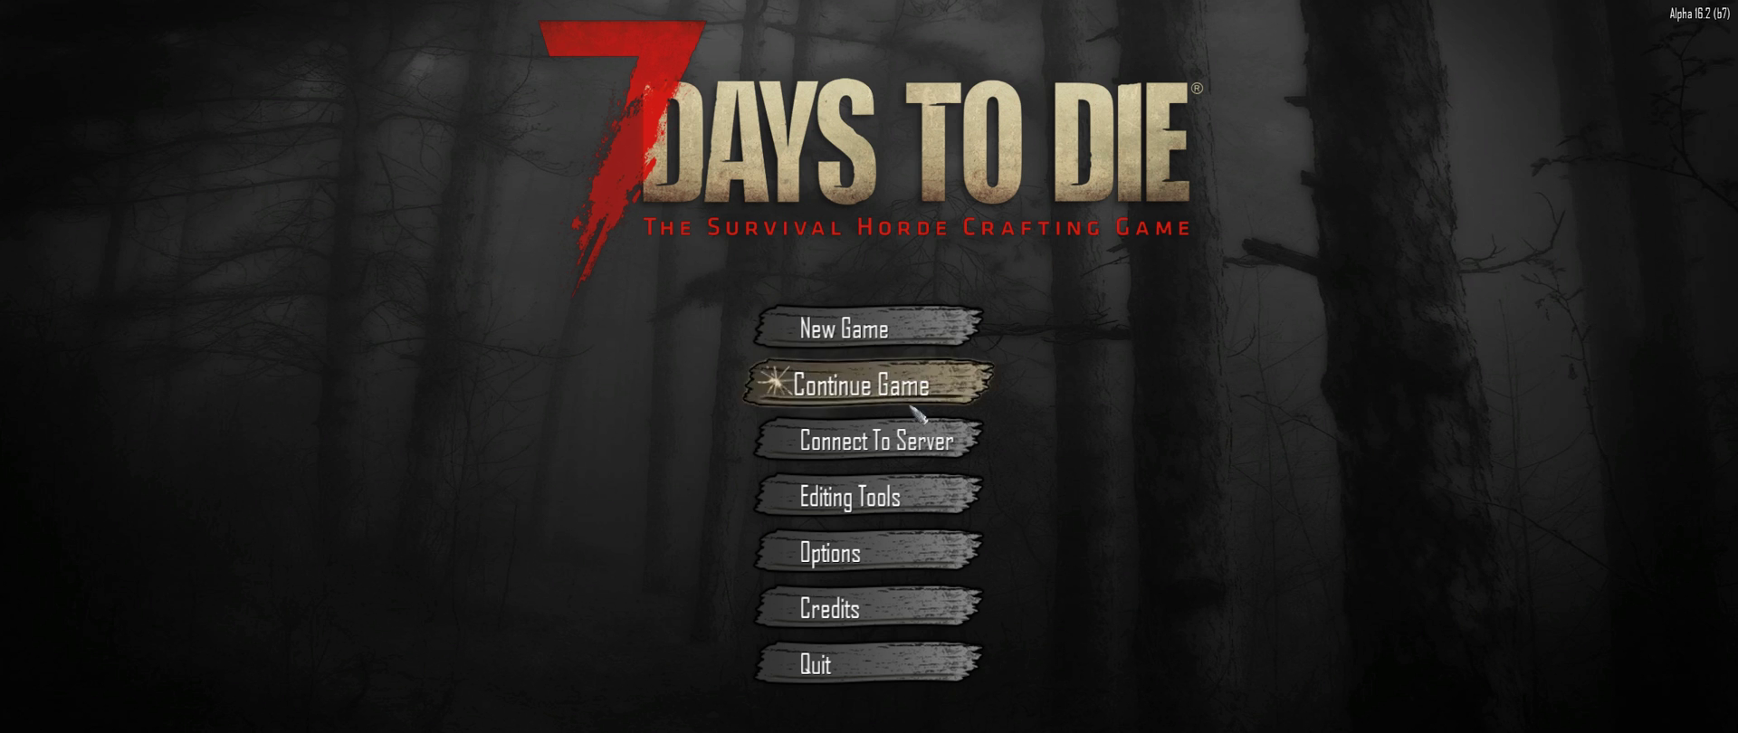
Open the game's server browser and connect to the server at IP 10.0.0.142, port 26900
click(900, 427)
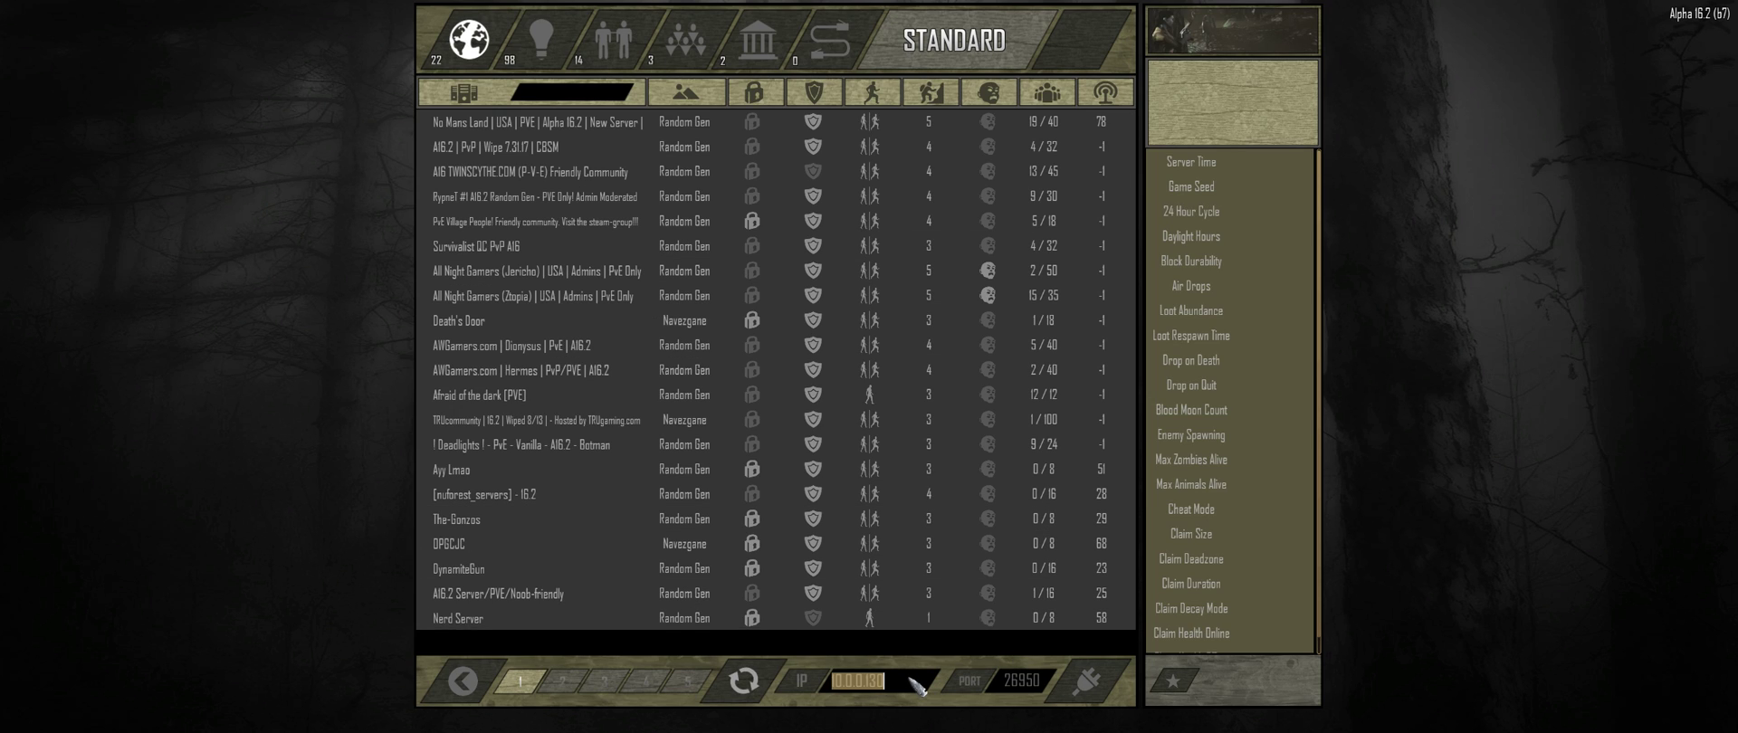
text(10.0.0.142)
key(Tab)
text(26900)
click(1091, 681)
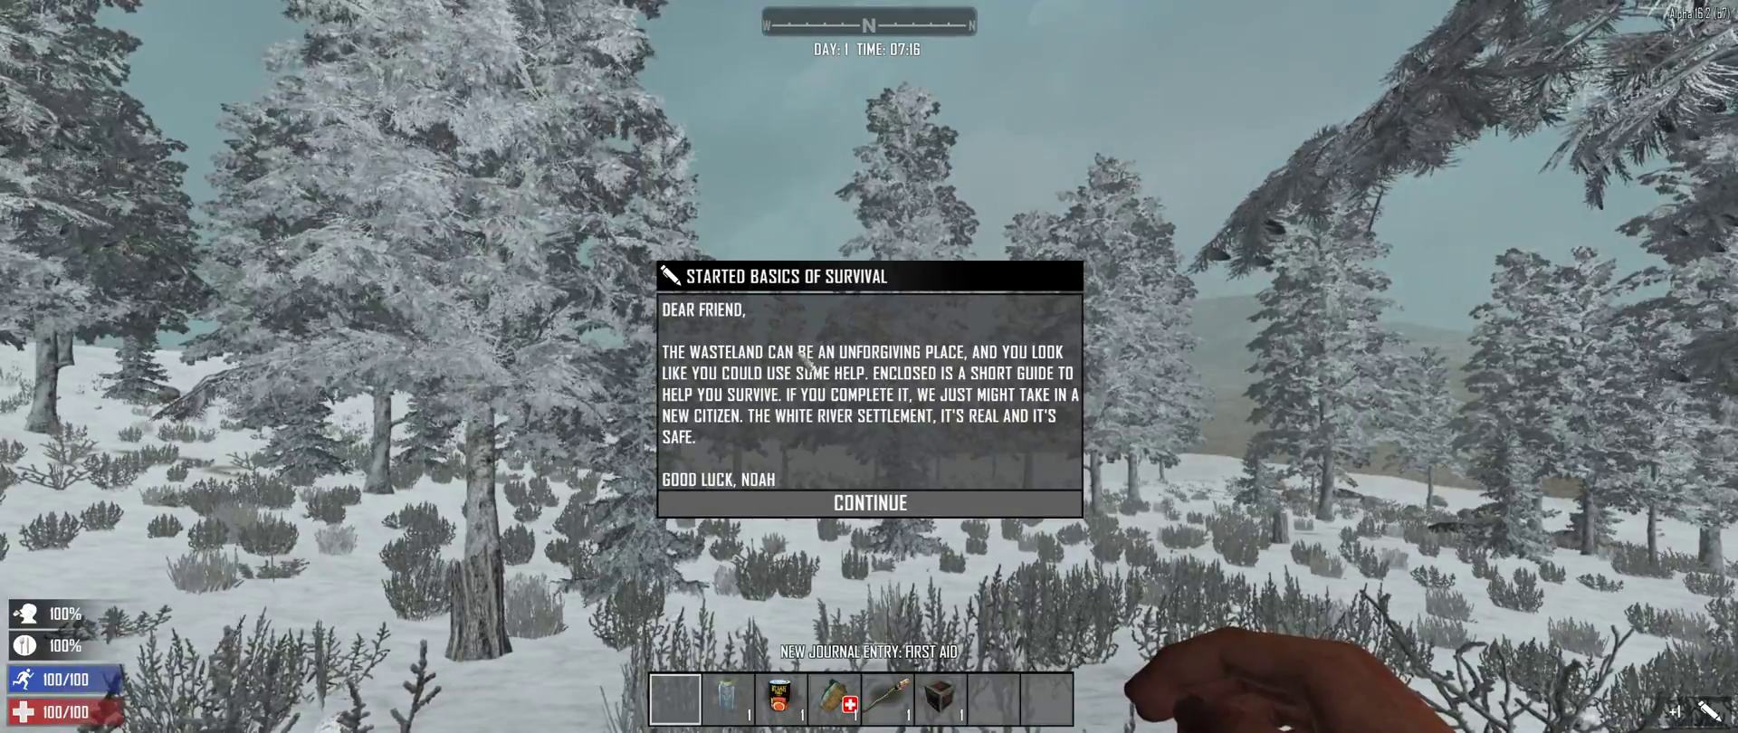
Dismiss the Basics of Survival message, leave the server, and quit 7 Days to Die
click(895, 502)
key(Escape)
click(96, 69)
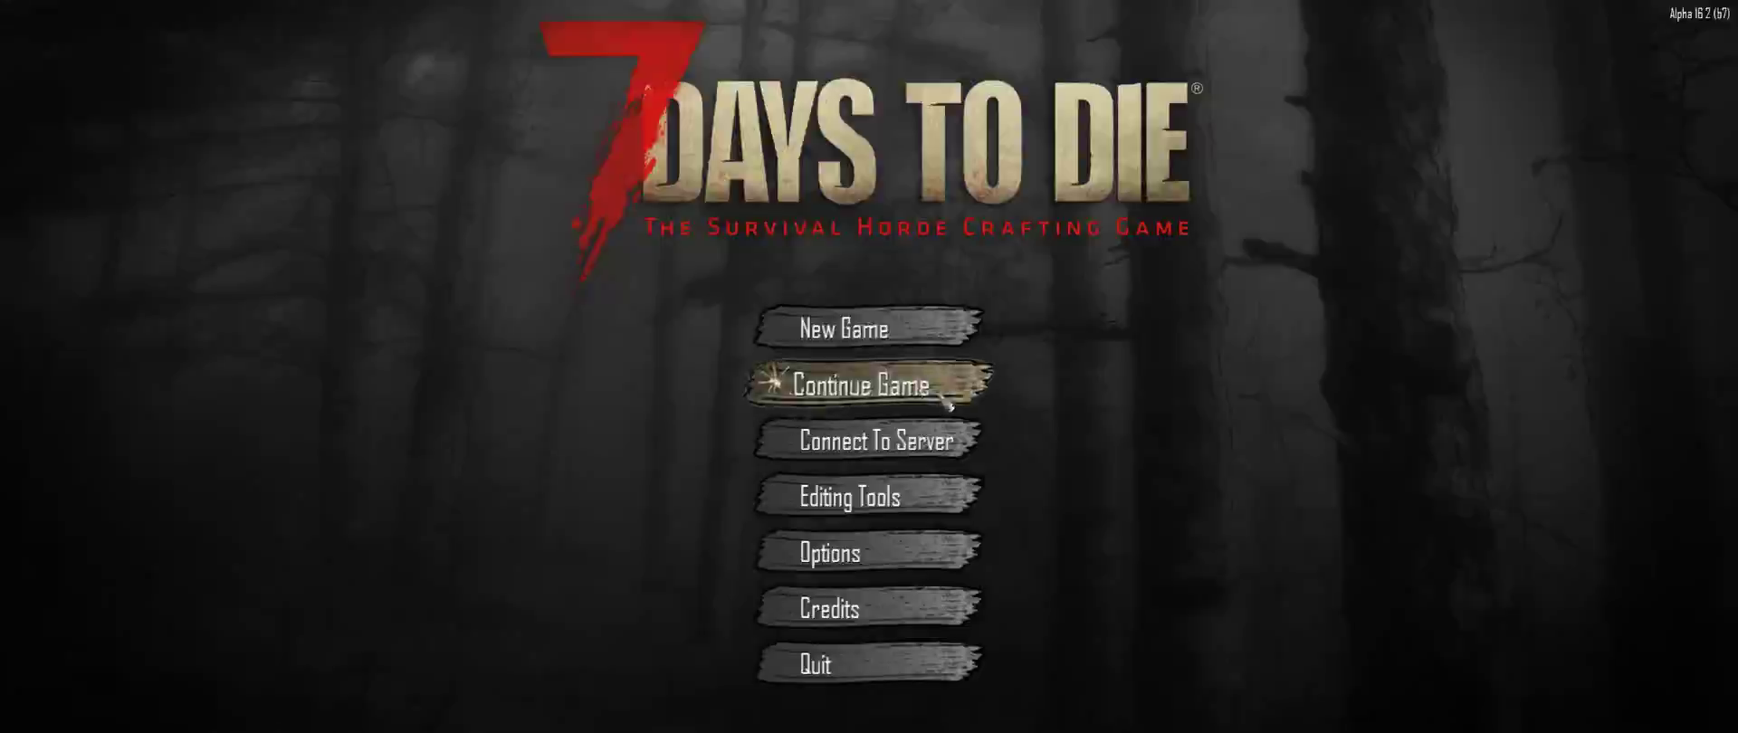
click(837, 668)
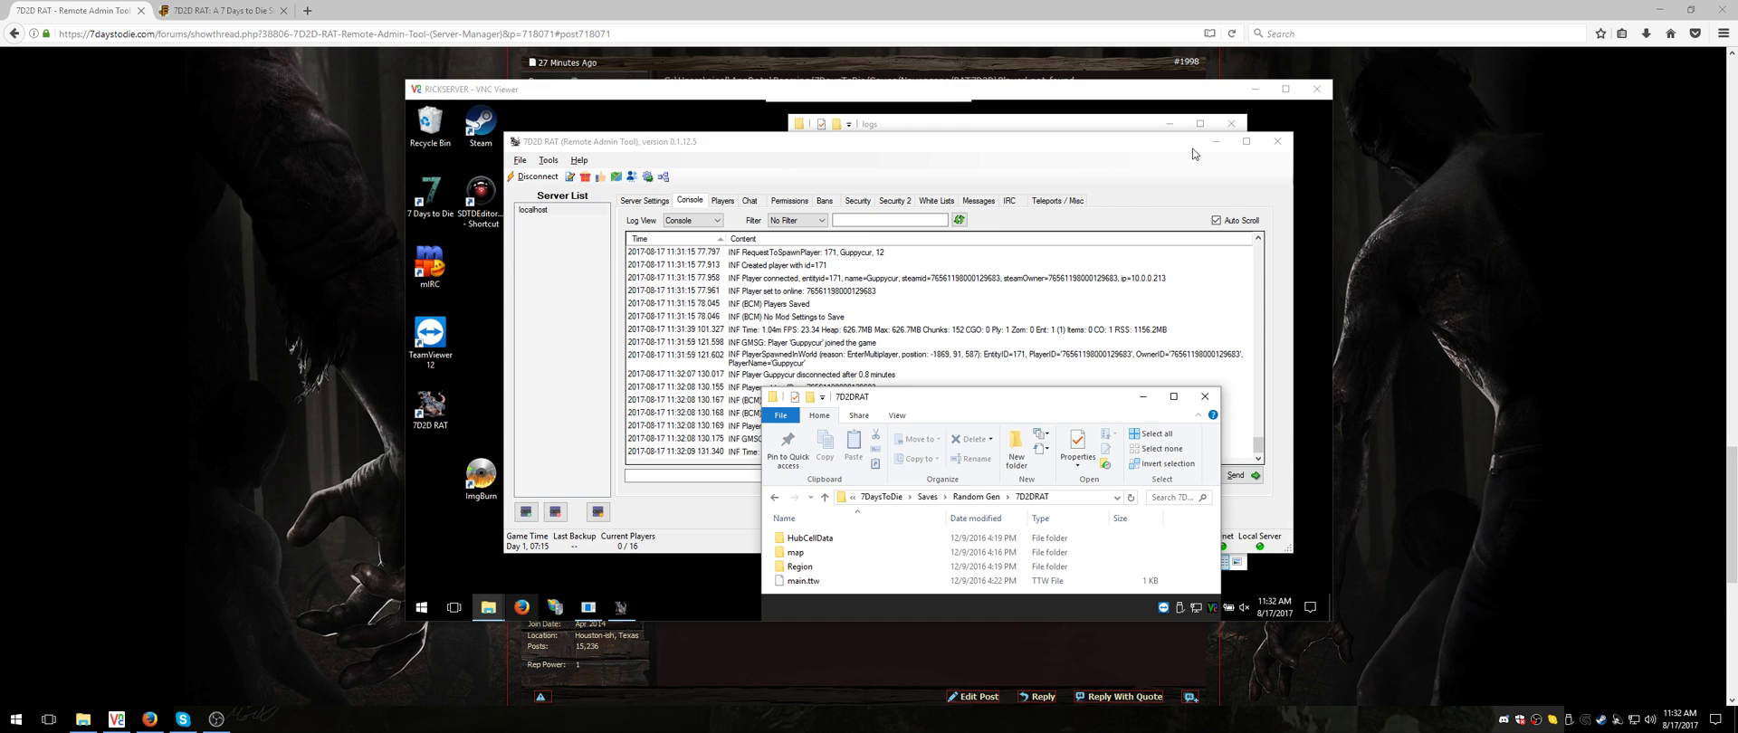
Switch to 7D2D RAT in the VNC Viewer session and shut down the local server from its server configuration
click(864, 113)
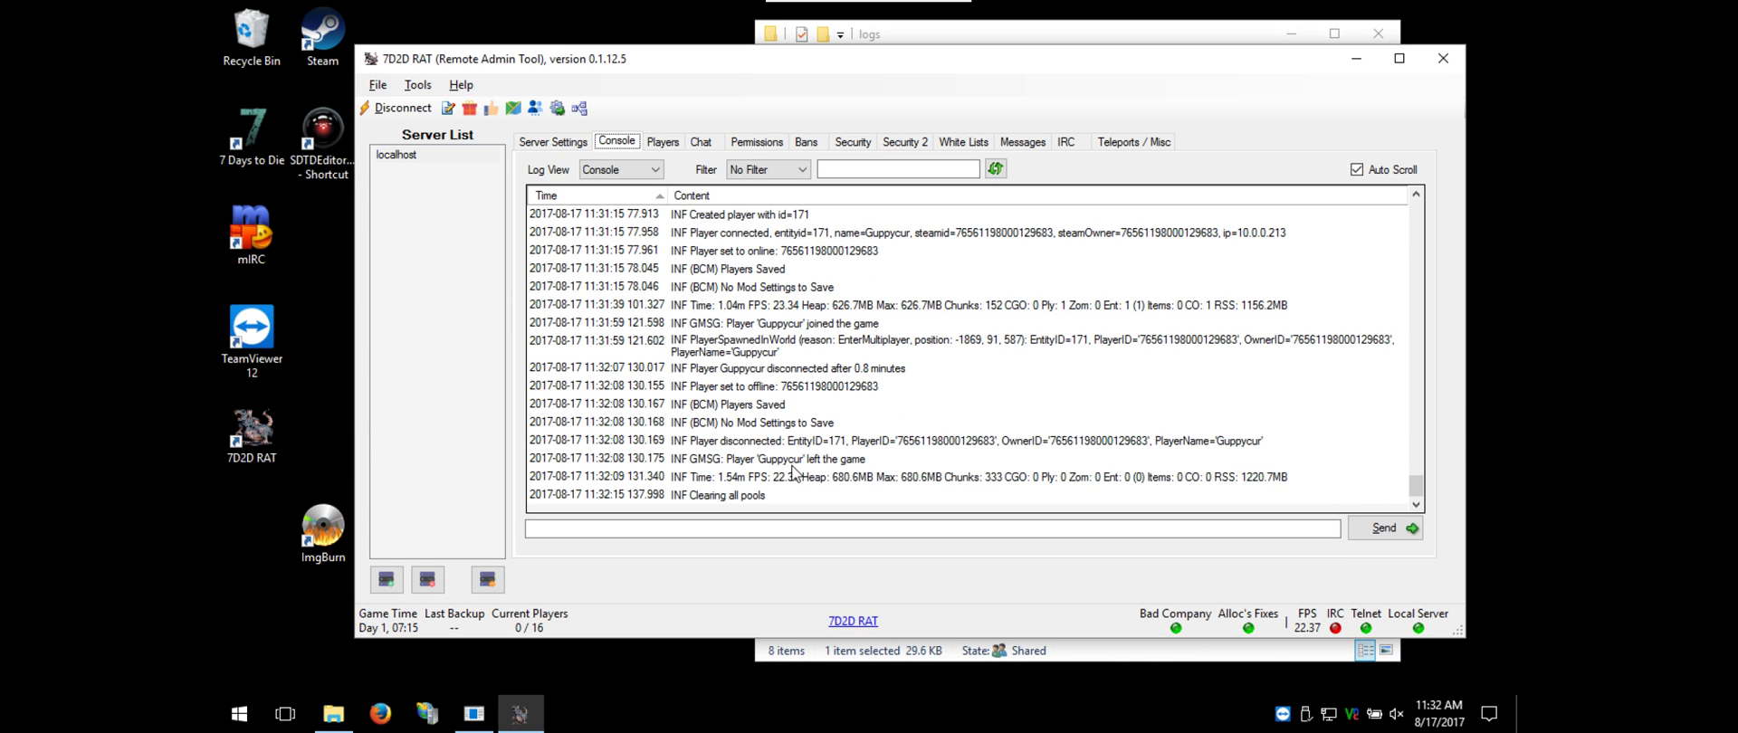
click(541, 145)
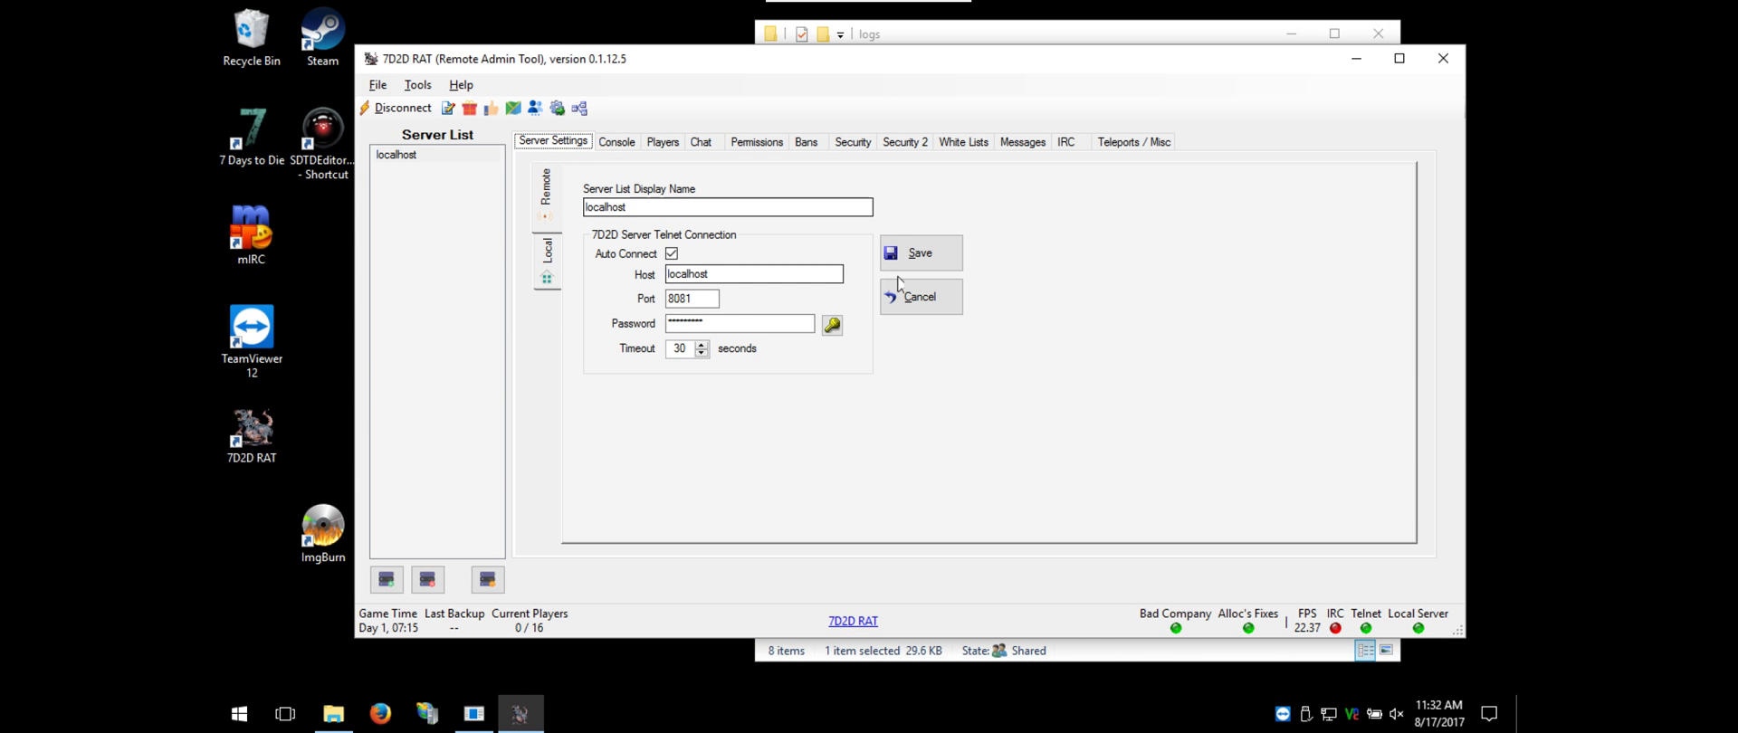
click(550, 276)
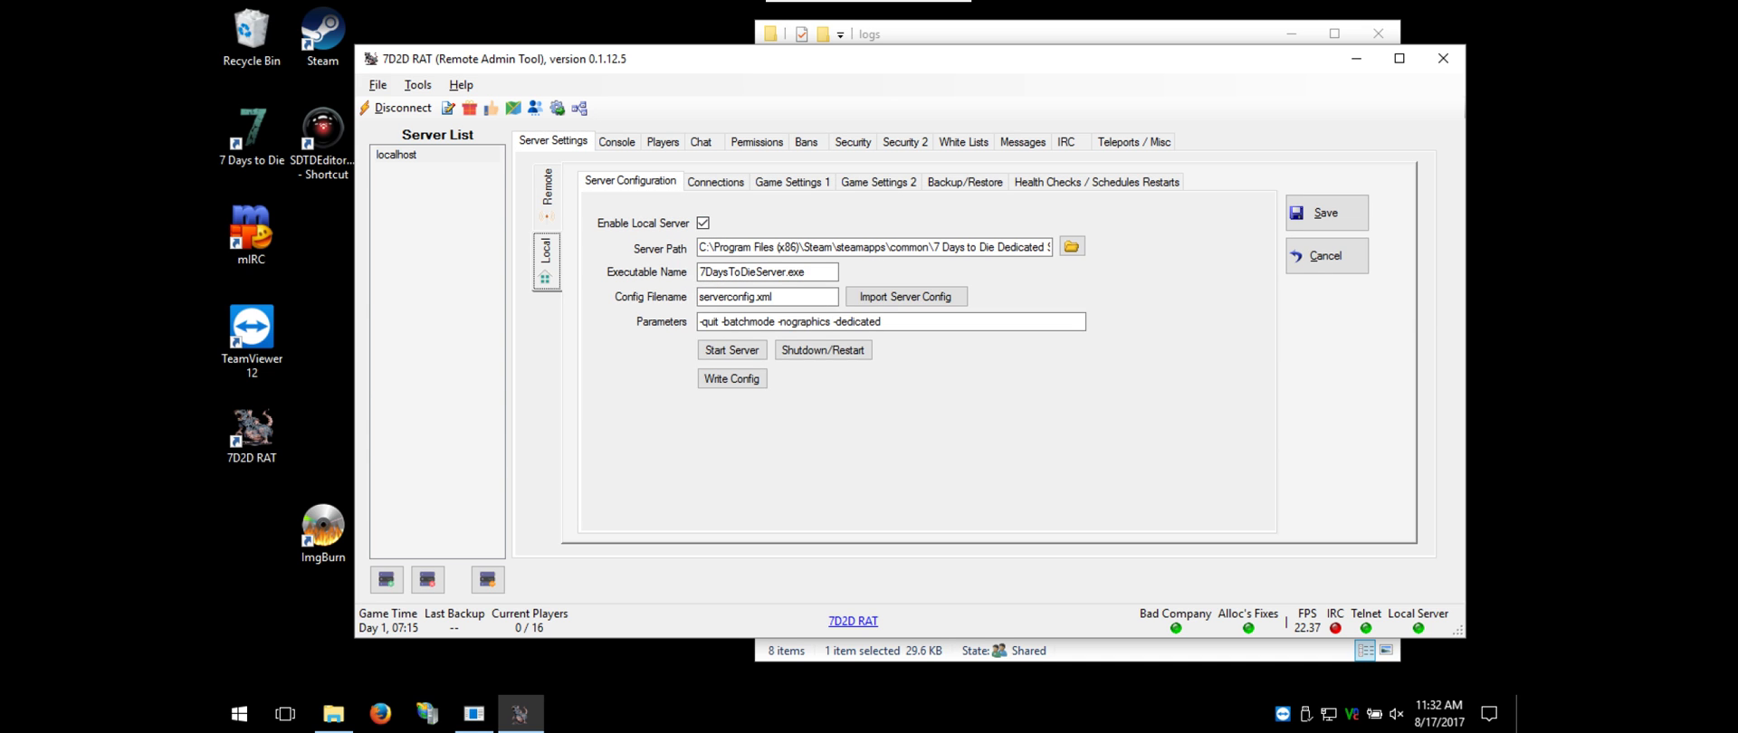
click(822, 350)
click(808, 421)
click(942, 435)
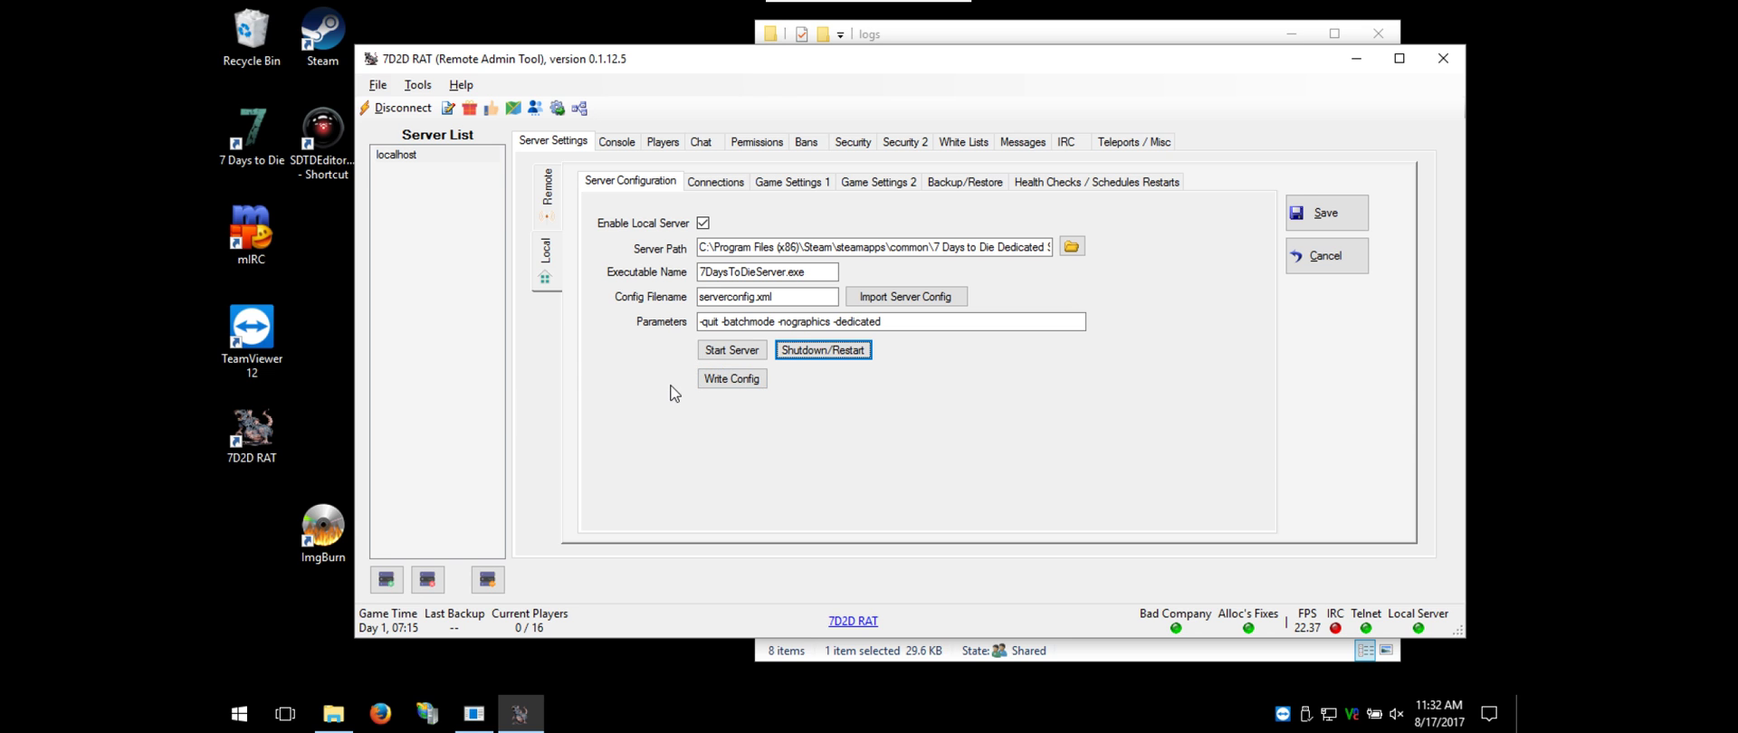
Open Task Manager on the remote desktop with taskmgr to check whether the server process is still running
key(super+r)
text(task)
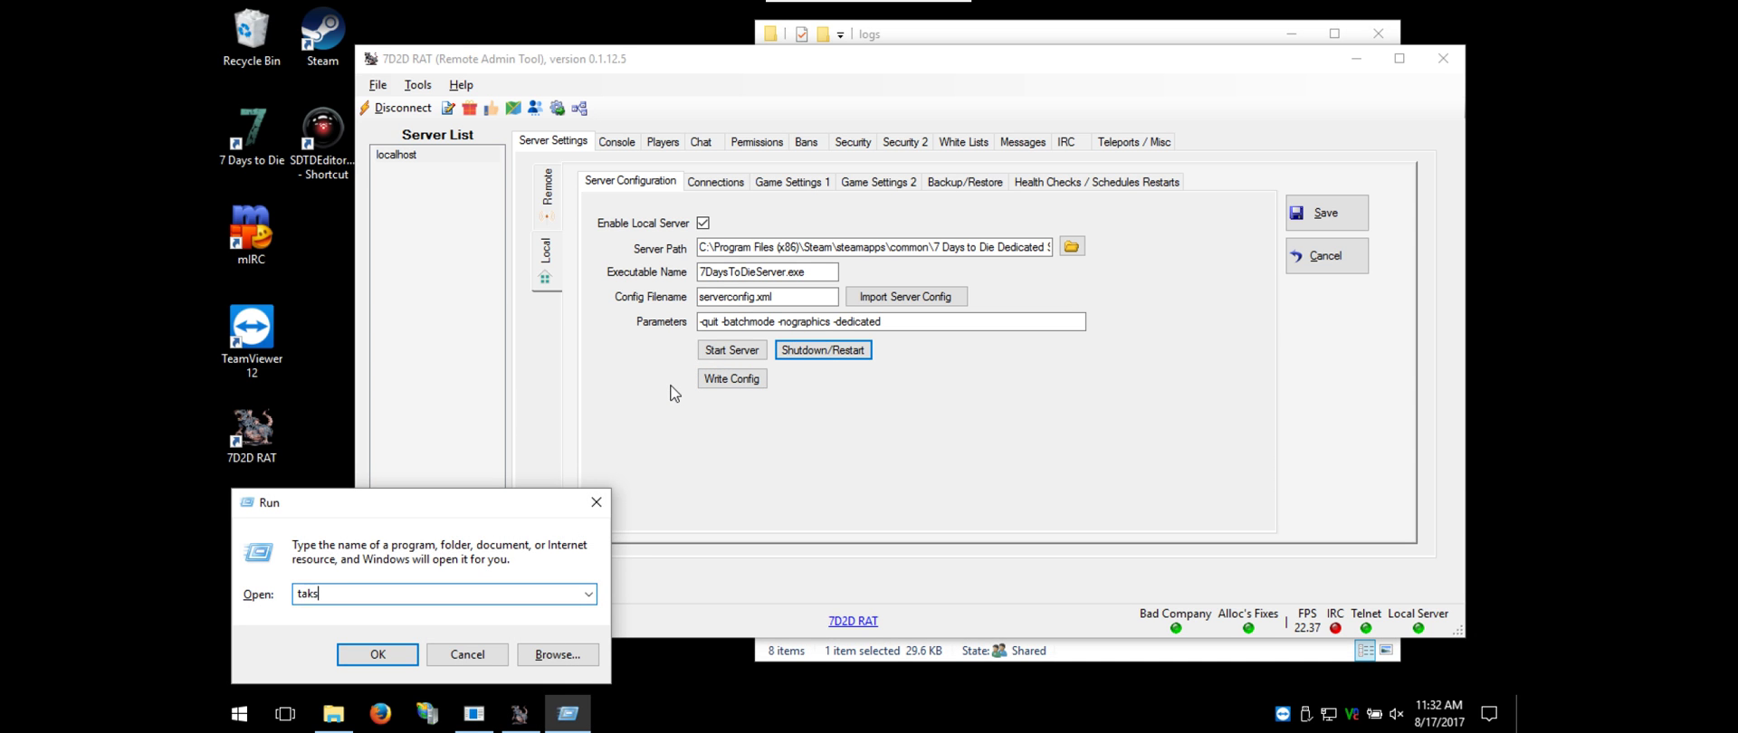
text(mgr)
key(Return)
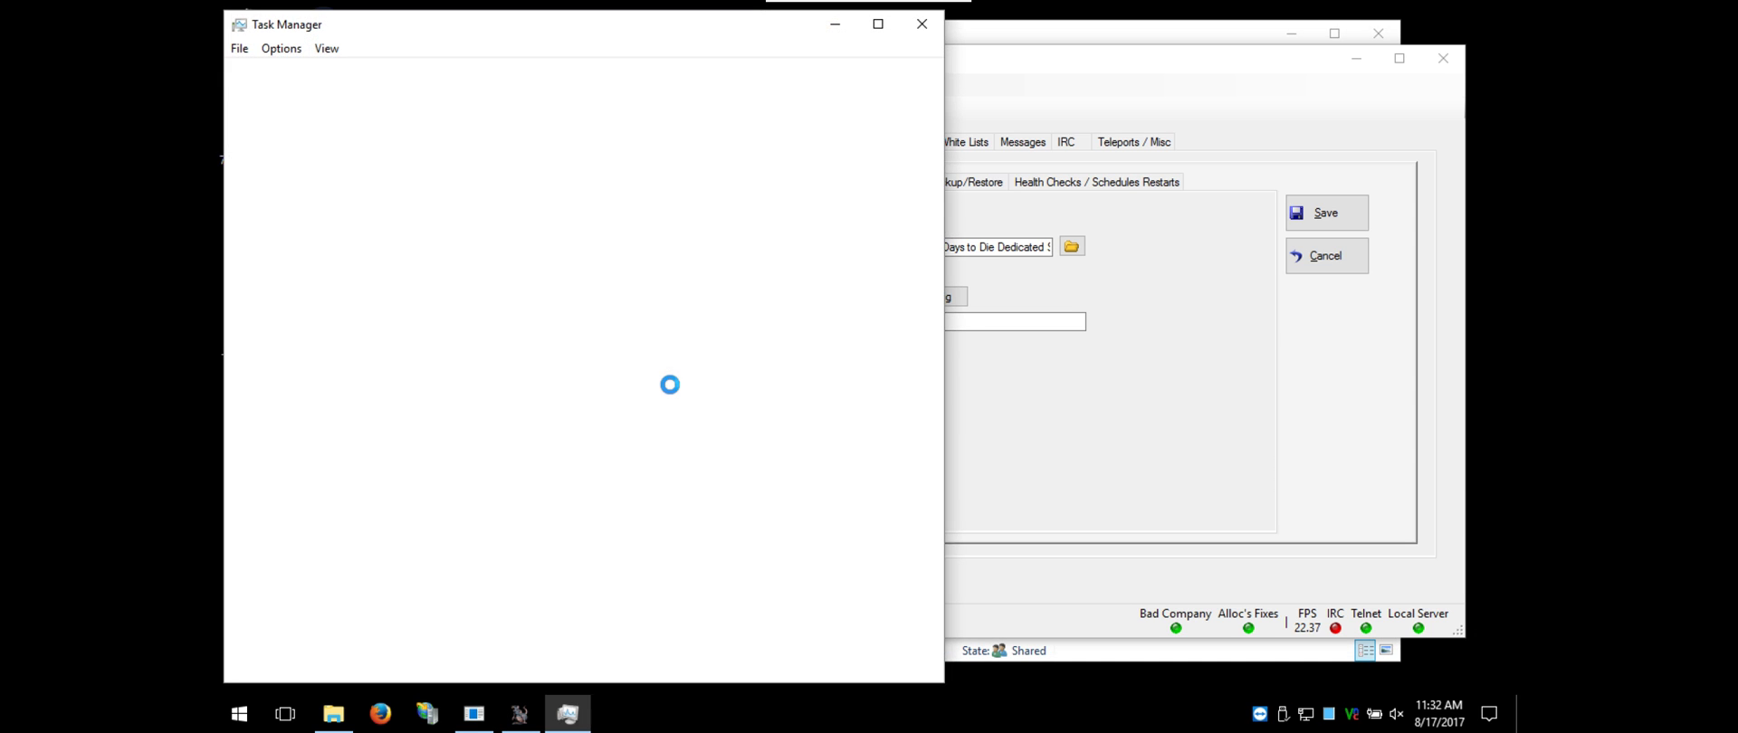
Start the local server again from its server configuration, close Task Manager, and open the server console
click(1000, 398)
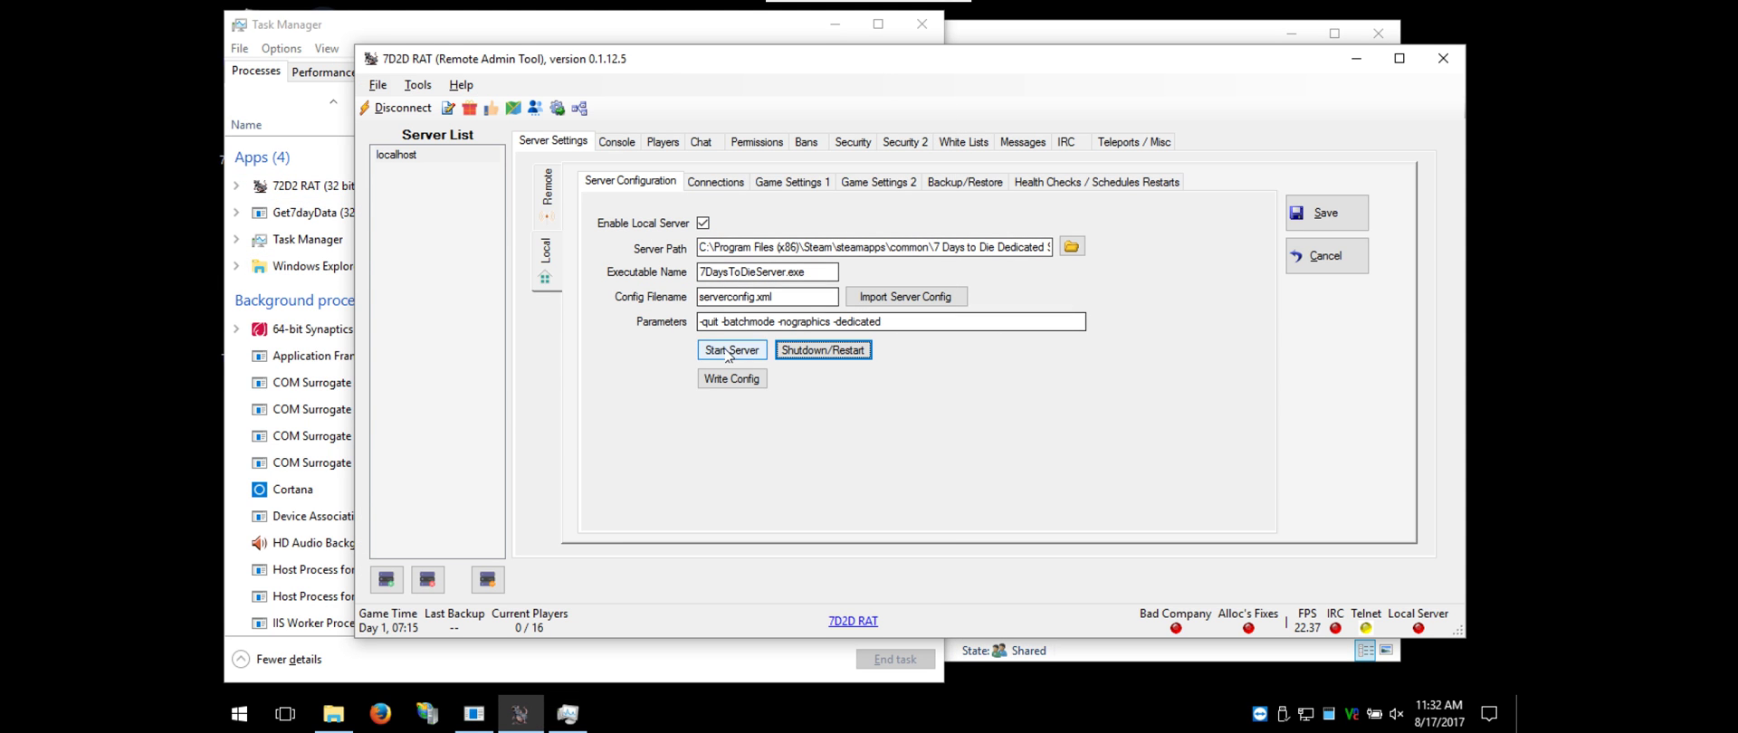
click(347, 49)
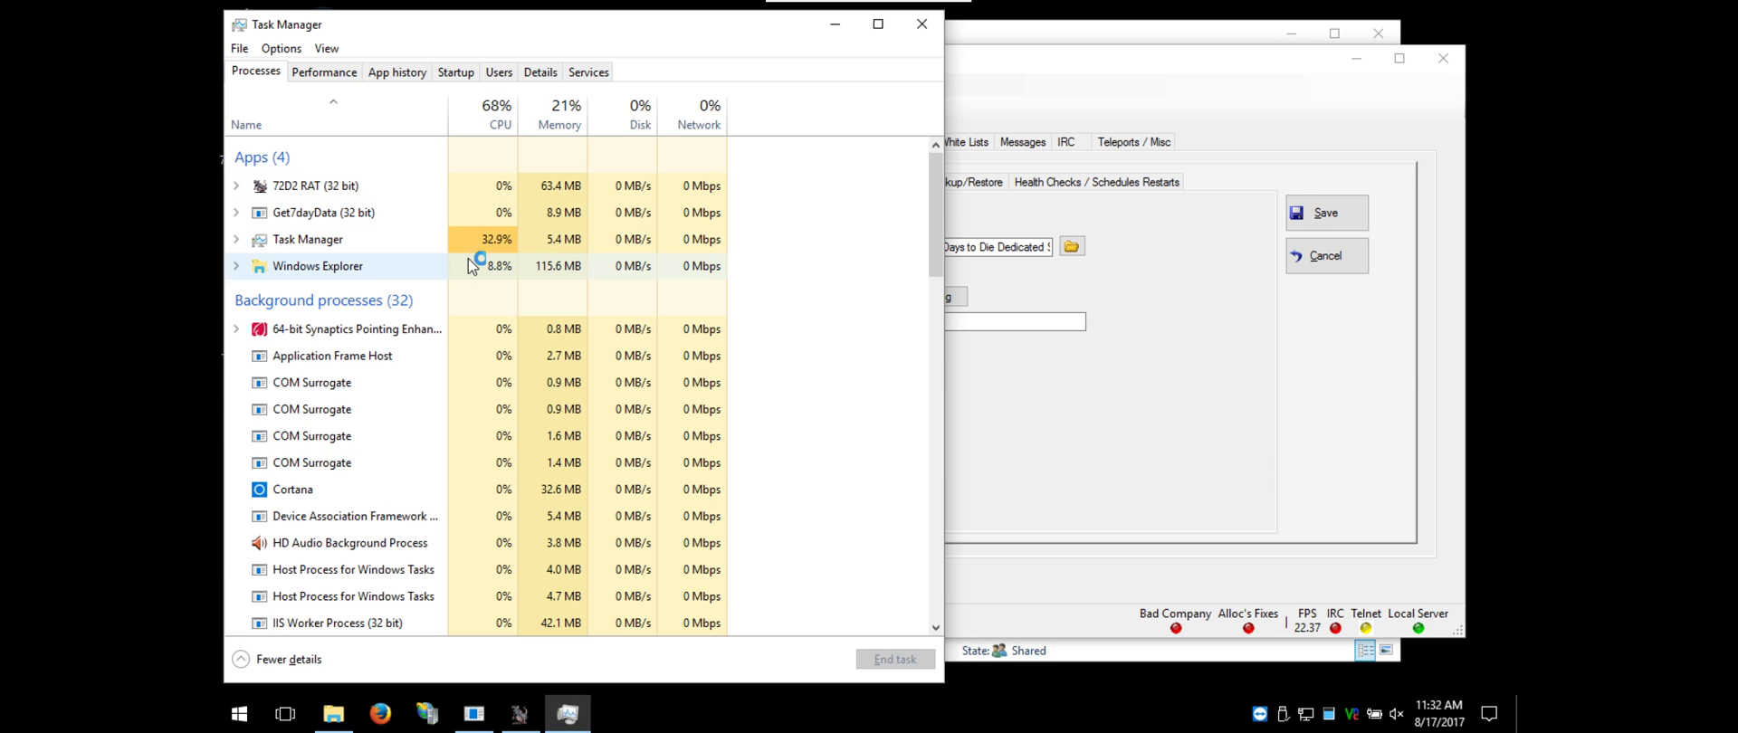
click(935, 25)
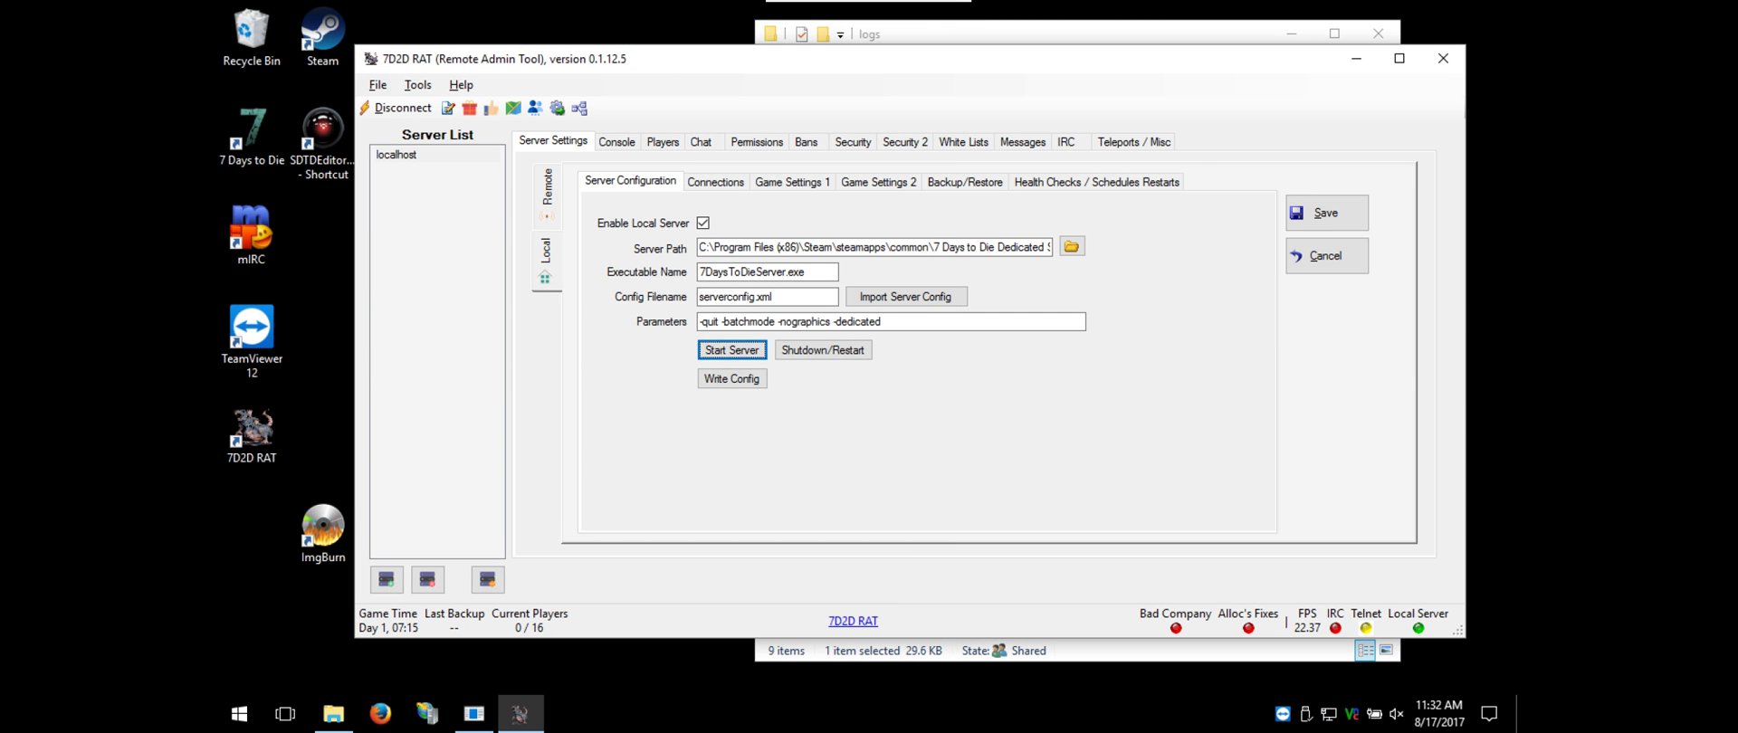
click(715, 184)
click(621, 143)
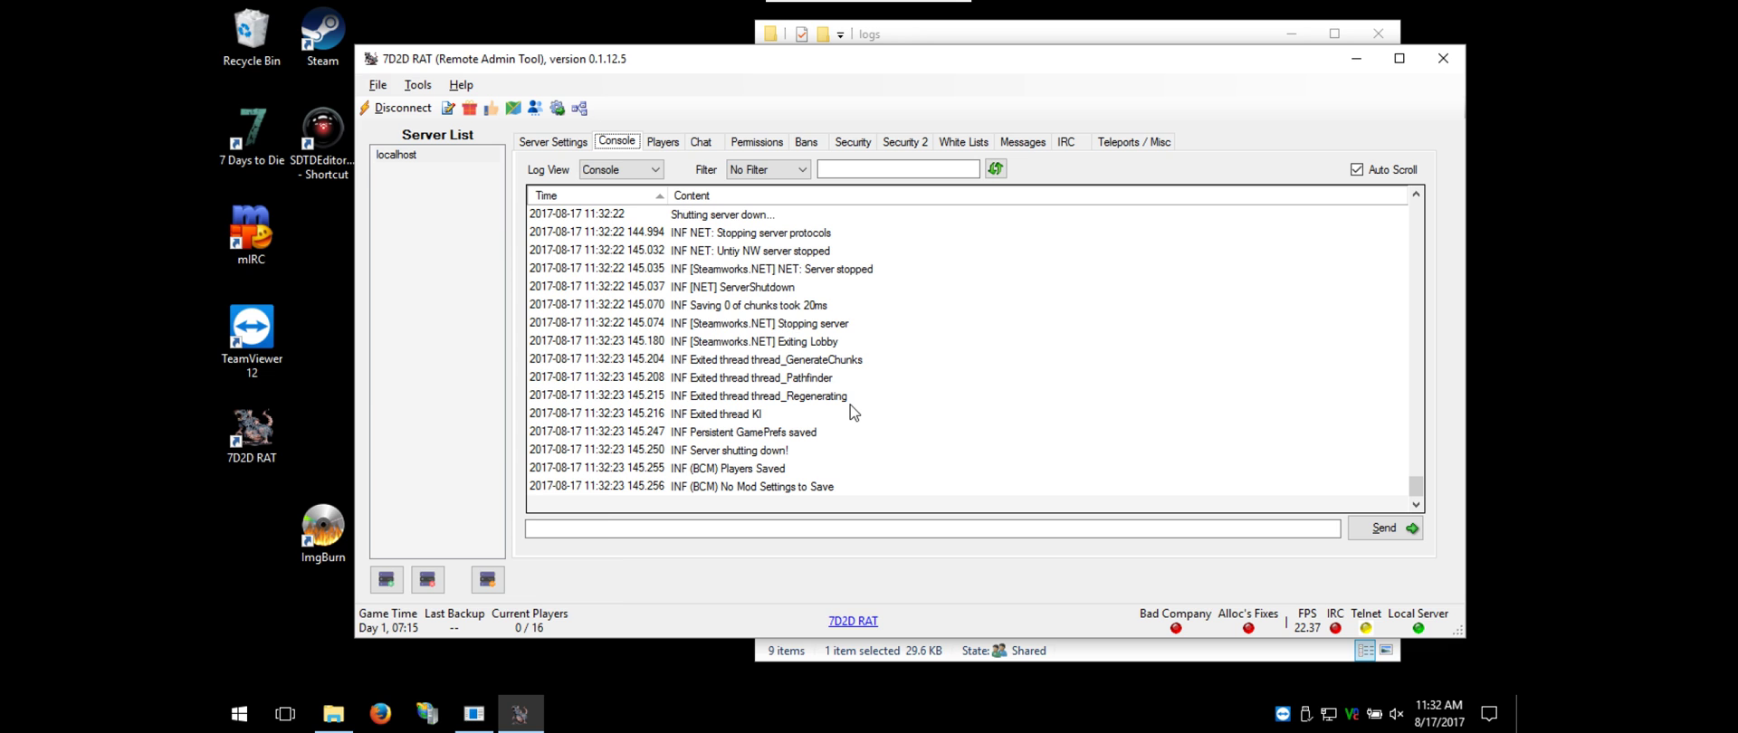
Reopen Task Manager to look for the 7DaysToDieServer.exe process, and return to the server console
key(super+r)
text(ms)
key(Return)
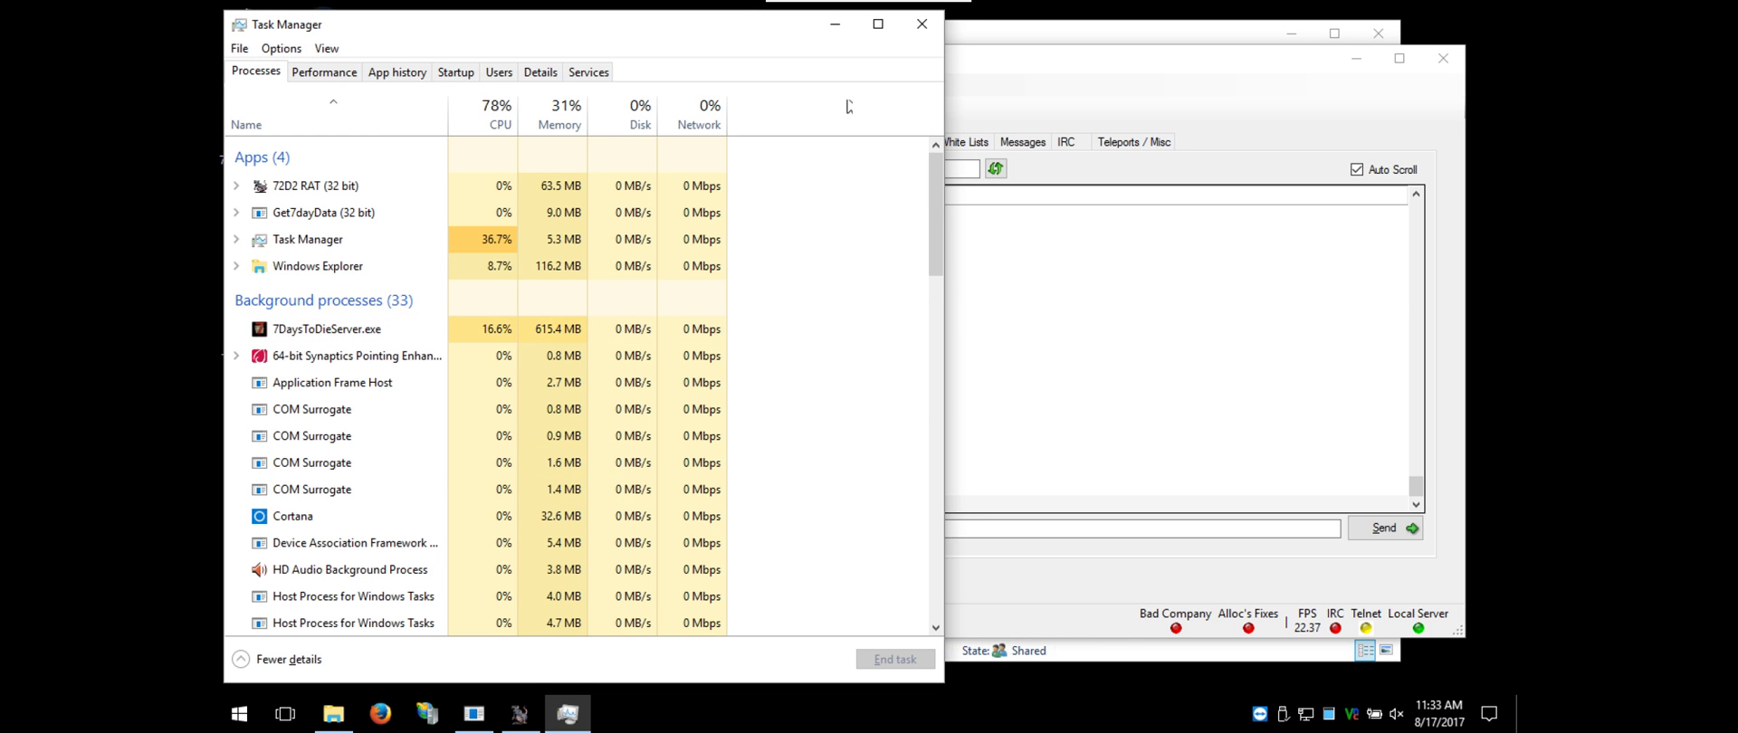
click(922, 23)
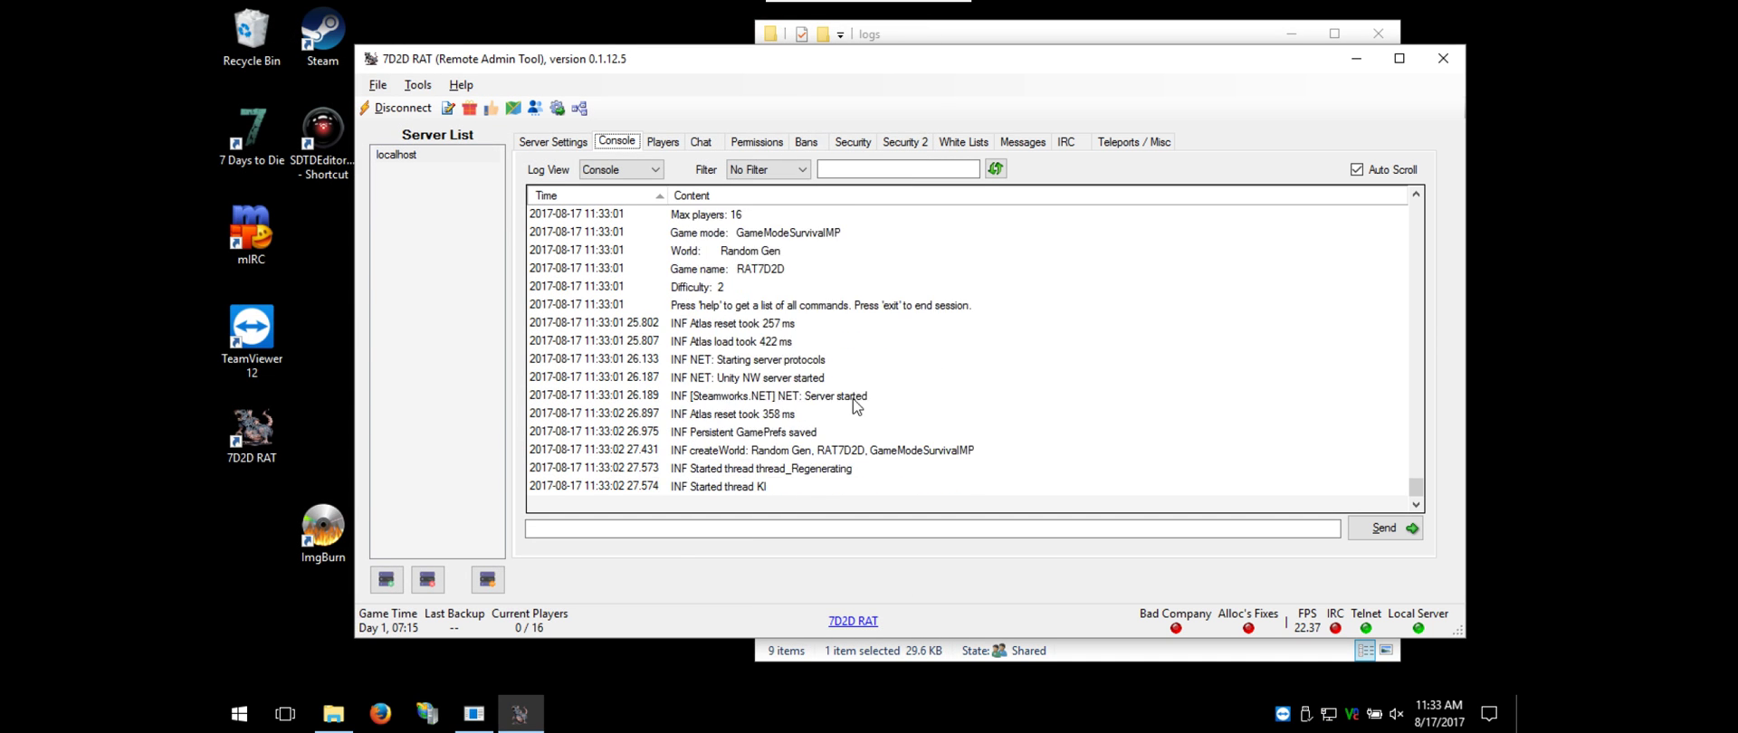